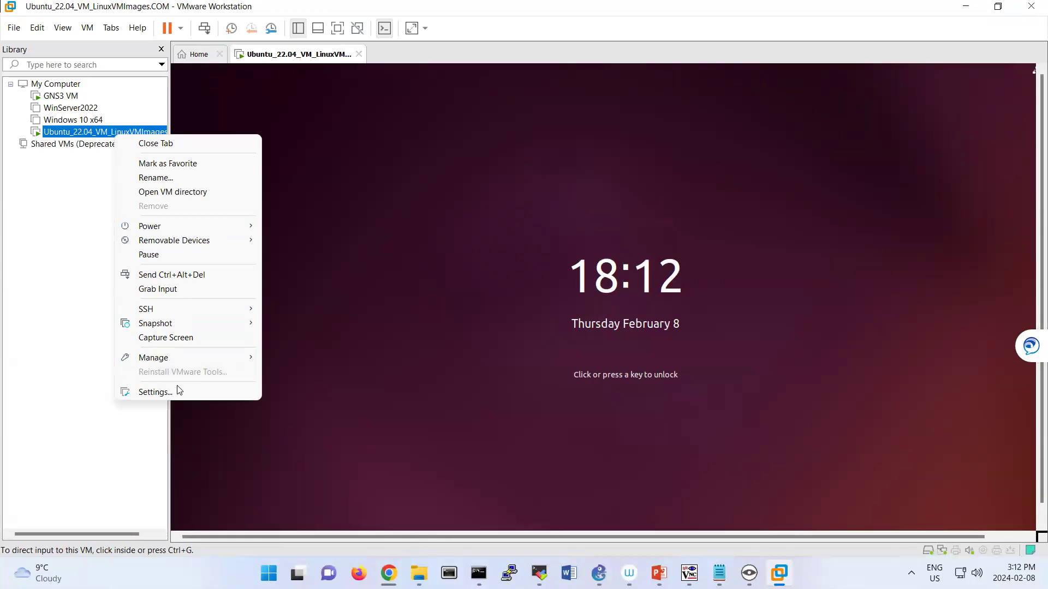
Rename the Ubuntu virtual machine in the Library to Nagios.
left_click(164, 179)
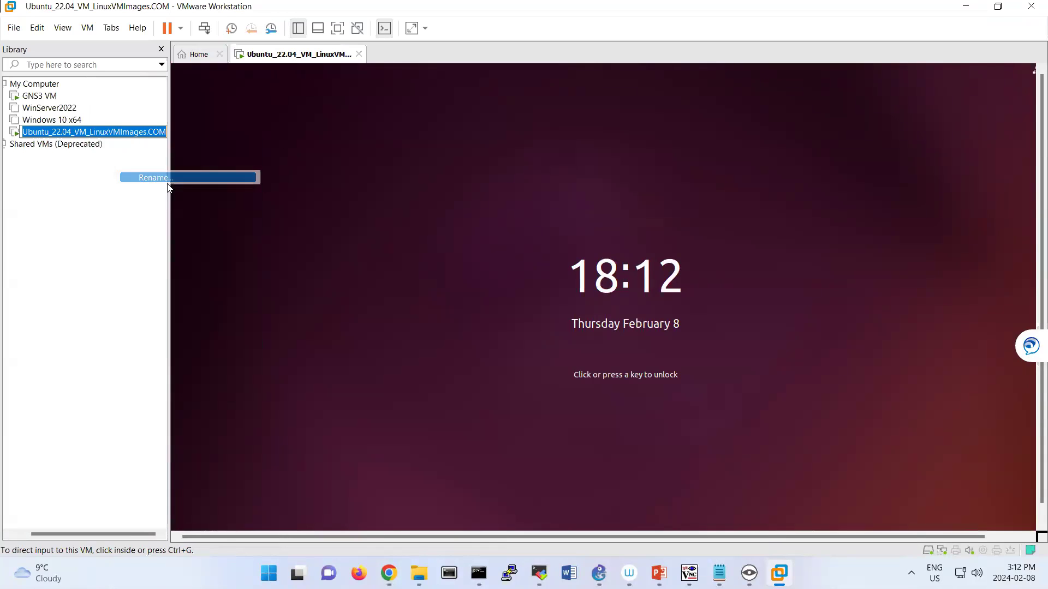
type("Nagios")
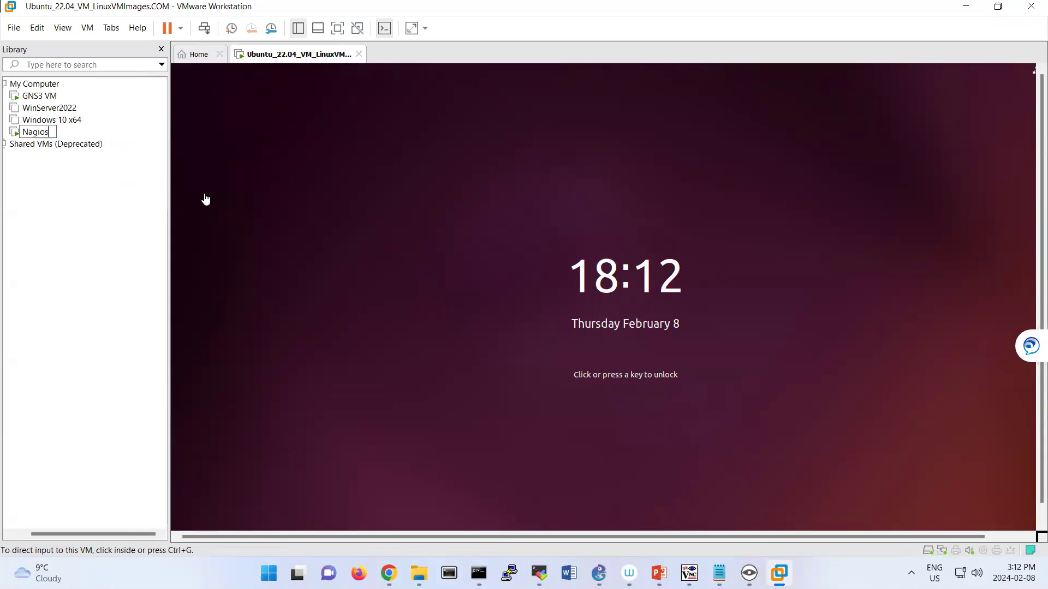
key("Return")
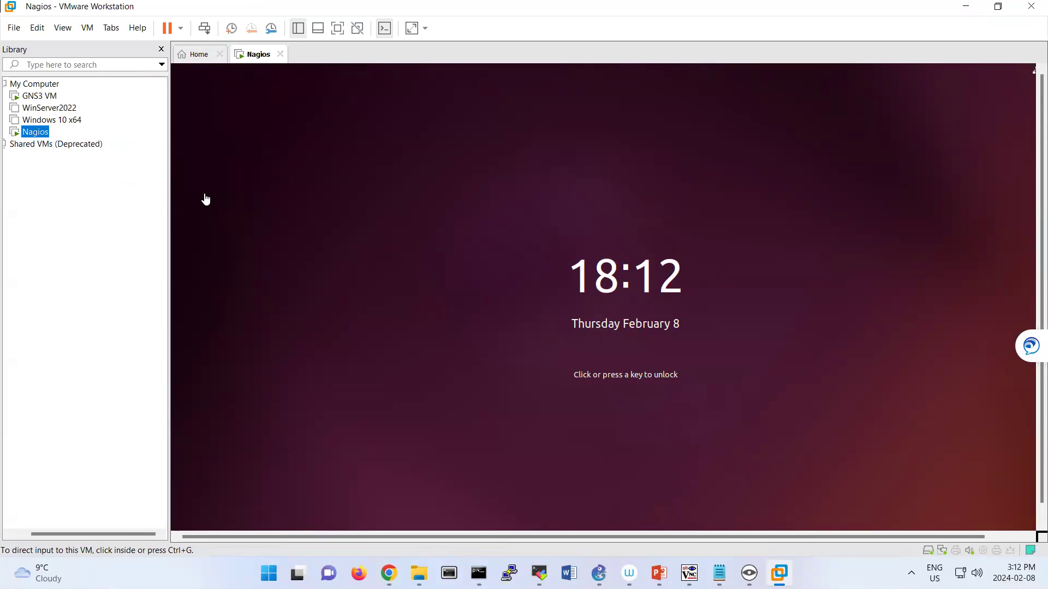
Browse the Downloads folder in the Open dialog, then cancel without opening anything.
left_click(16, 30)
left_click(34, 73)
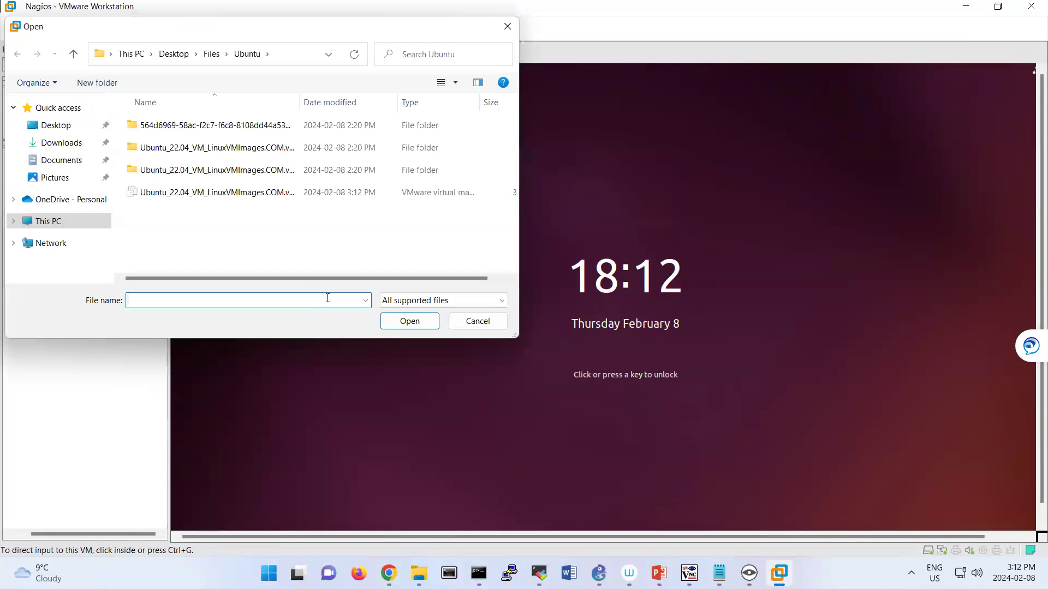
left_click(60, 143)
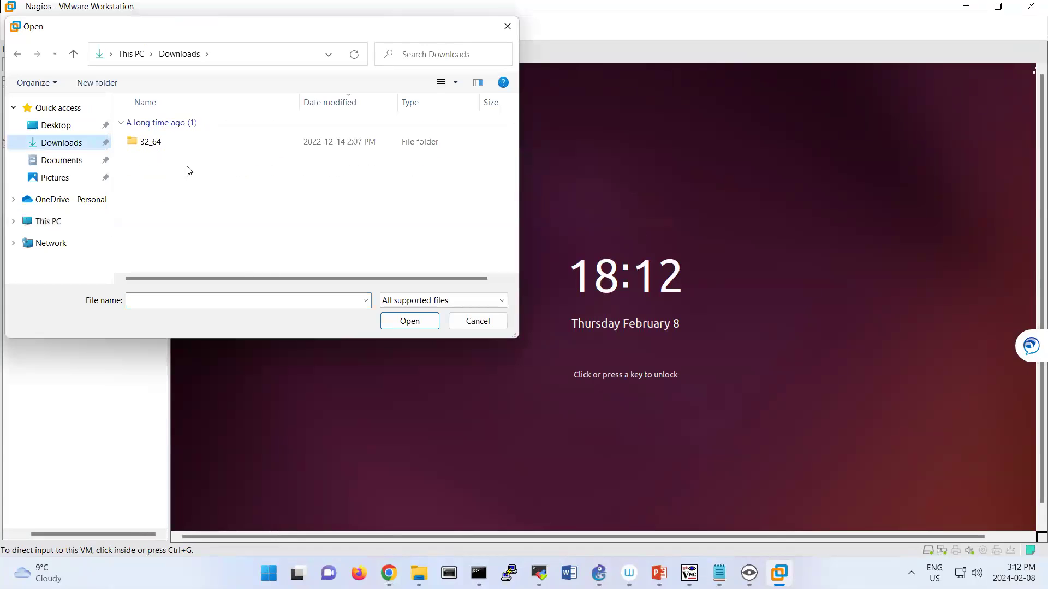
left_click(478, 322)
Extract the FortiGate FGT zip archive onto the Desktop with 7-Zip Extract Here.
mouse_move(419, 573)
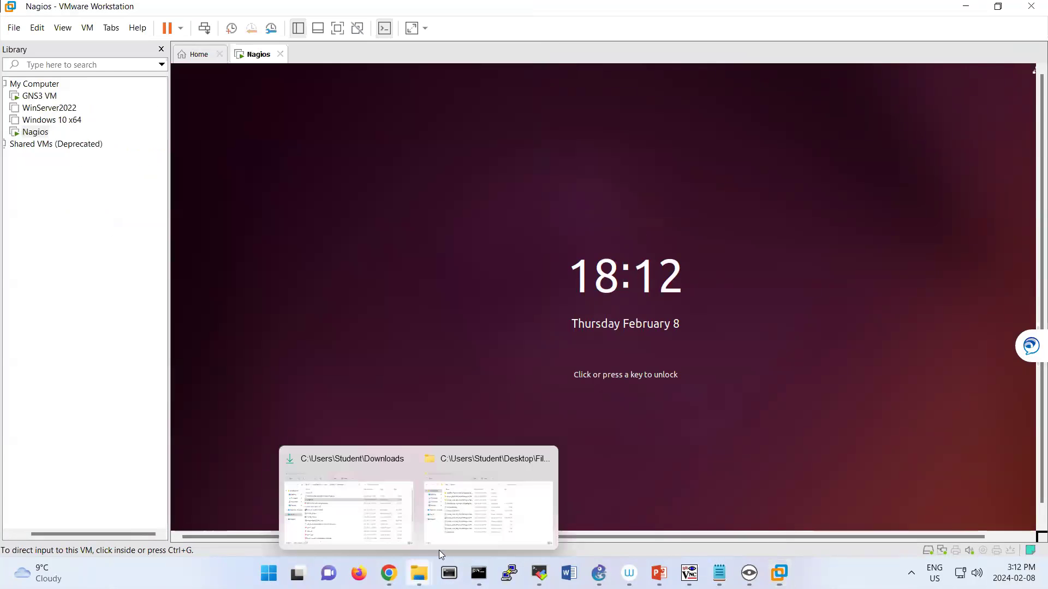
left_click(360, 499)
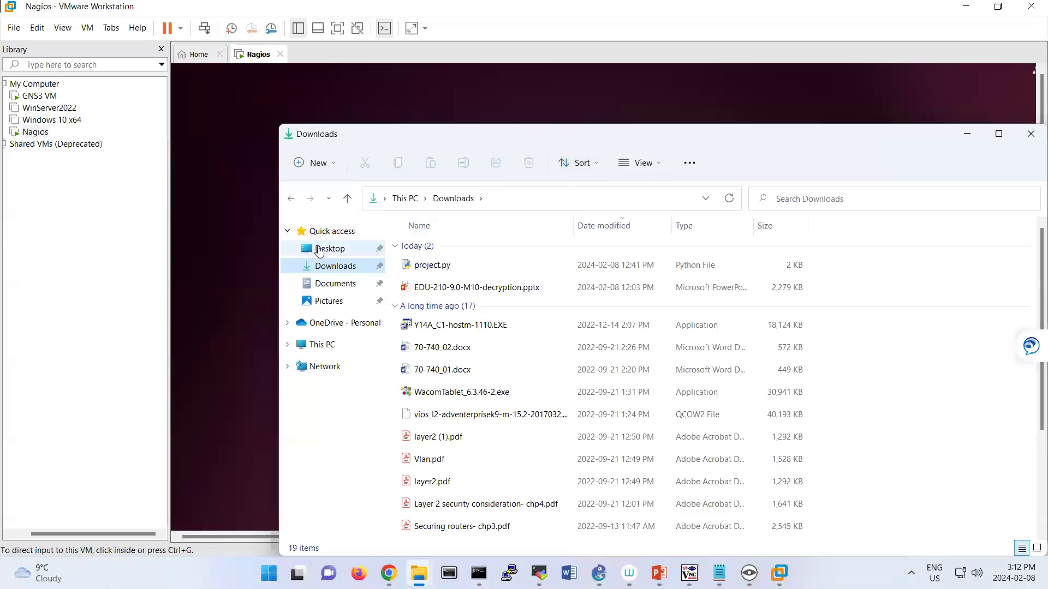
left_click(329, 249)
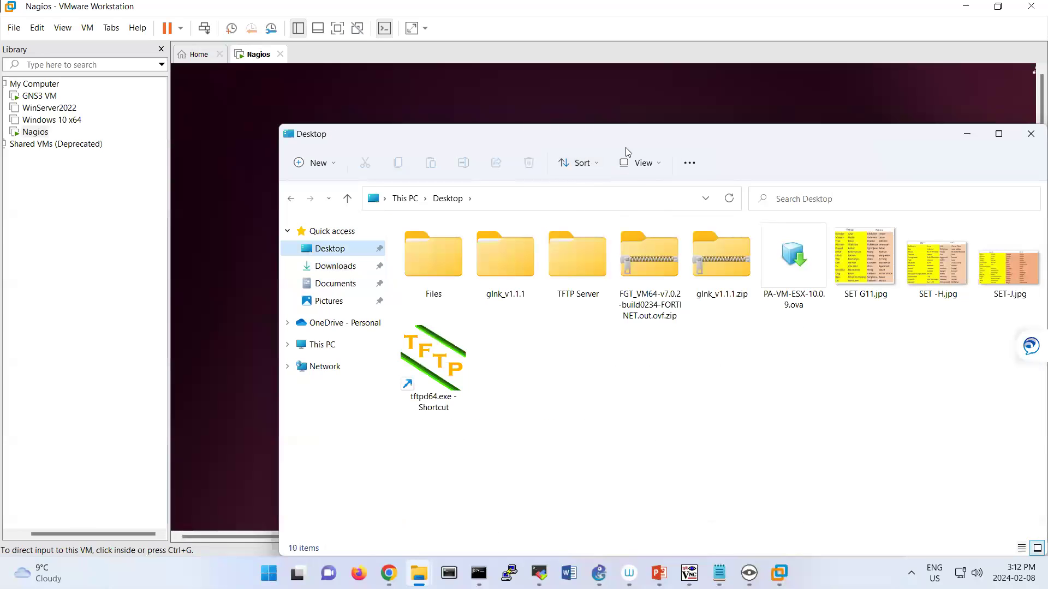
left_click_drag(579, 131, 424, 87)
right_click(491, 230)
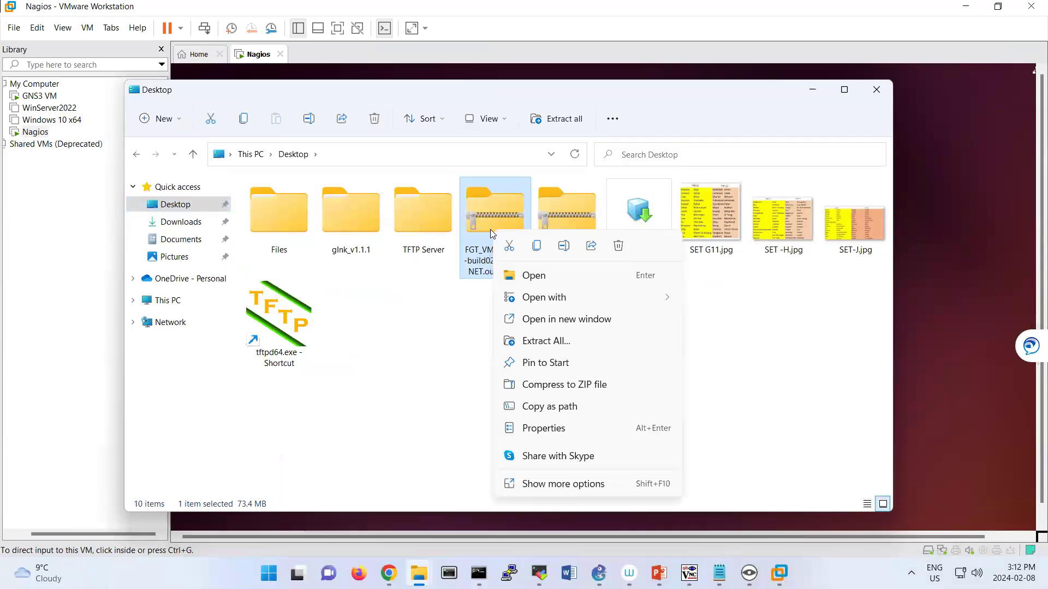
left_click(587, 485)
mouse_move(621, 263)
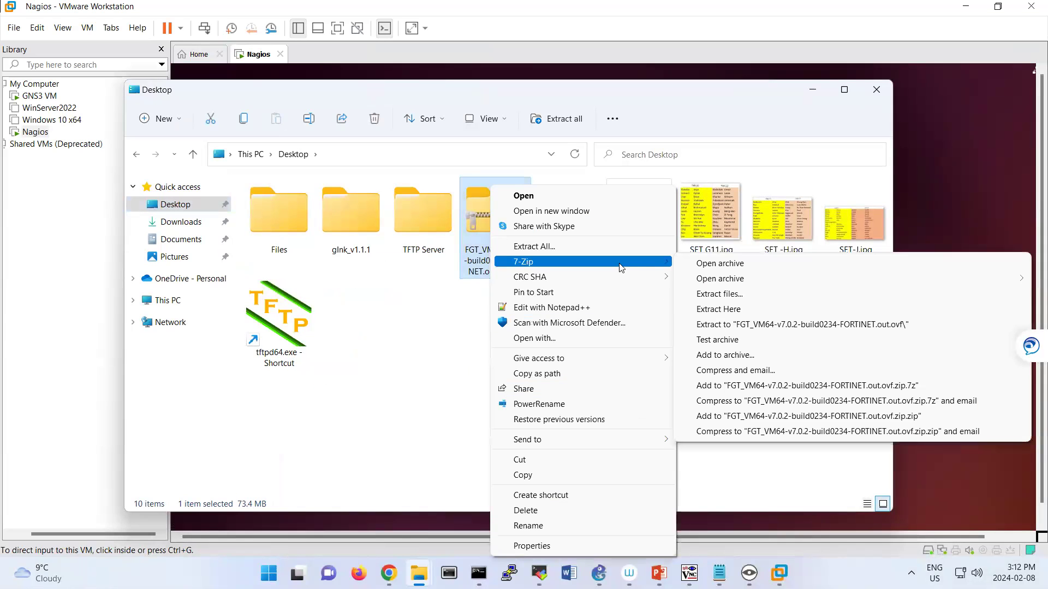
left_click(767, 310)
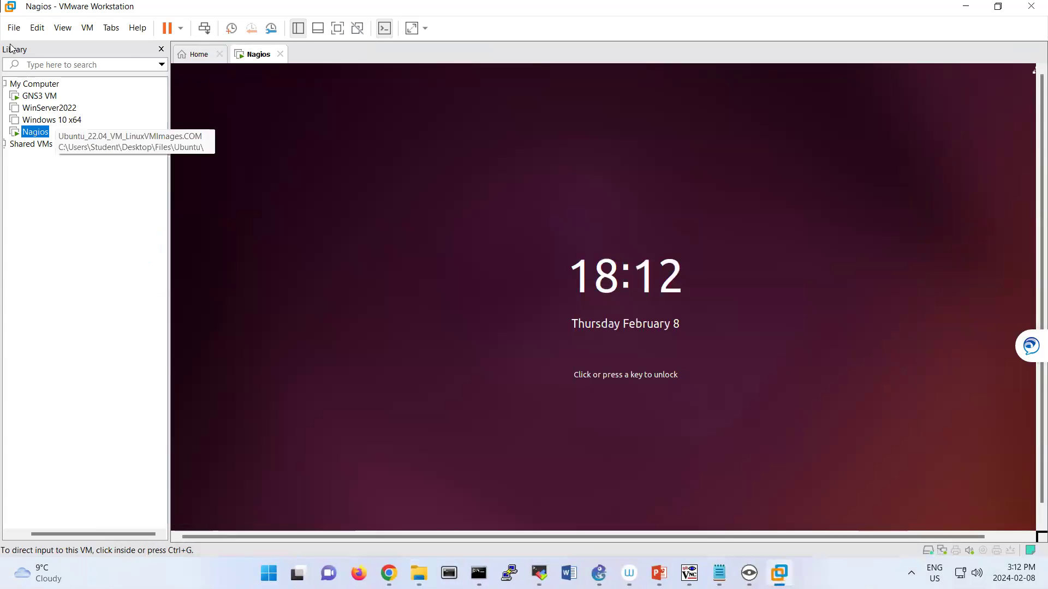
Open FortiGate-VM64.hw07_vmxnet3.ovf from the Desktop for import.
left_click(35, 132)
left_click(13, 30)
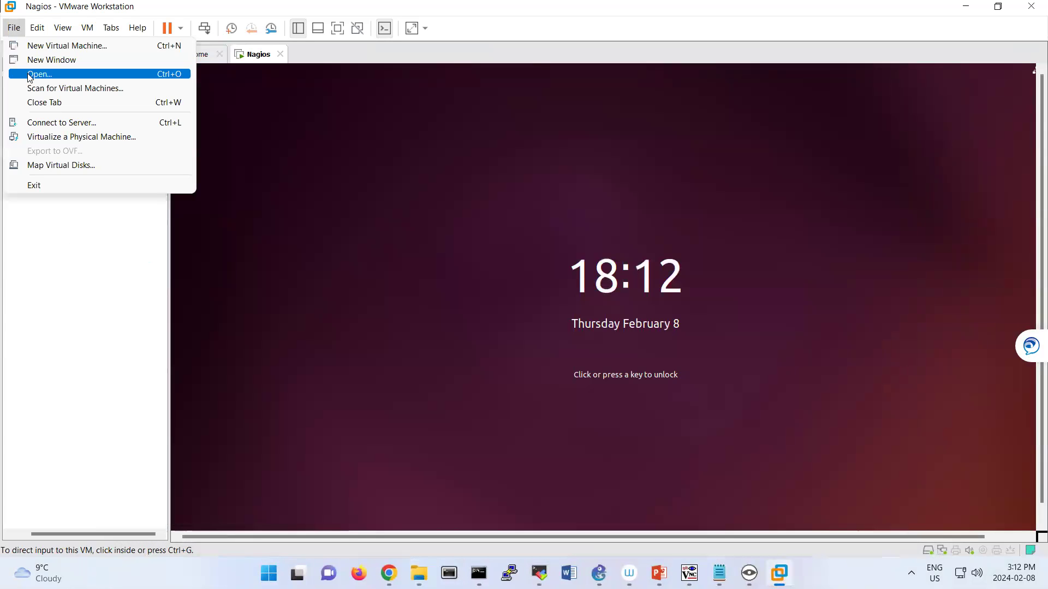
left_click(33, 73)
left_click(55, 125)
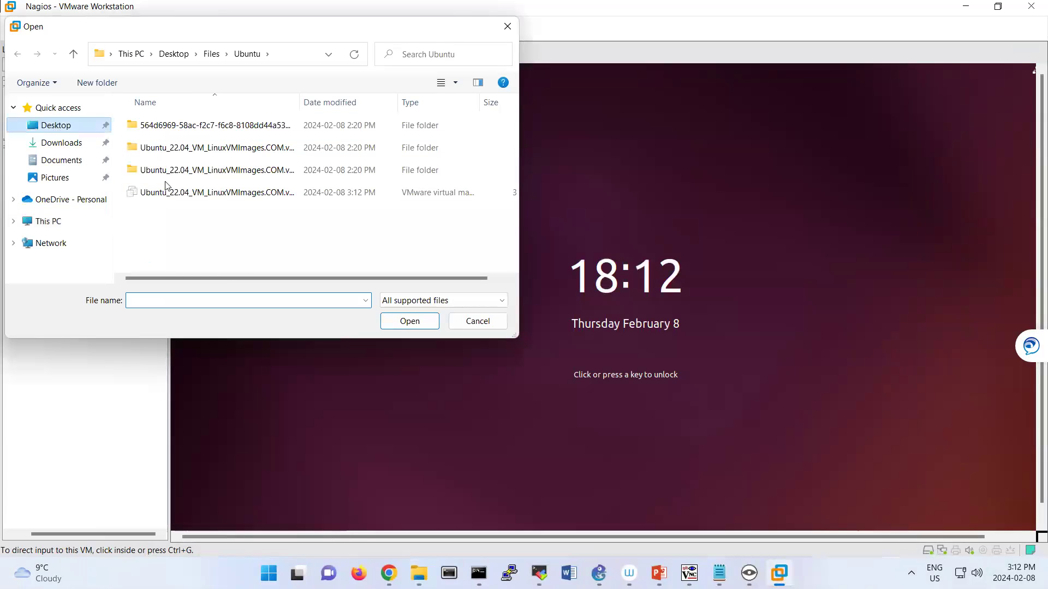
left_click_drag(516, 335, 801, 423)
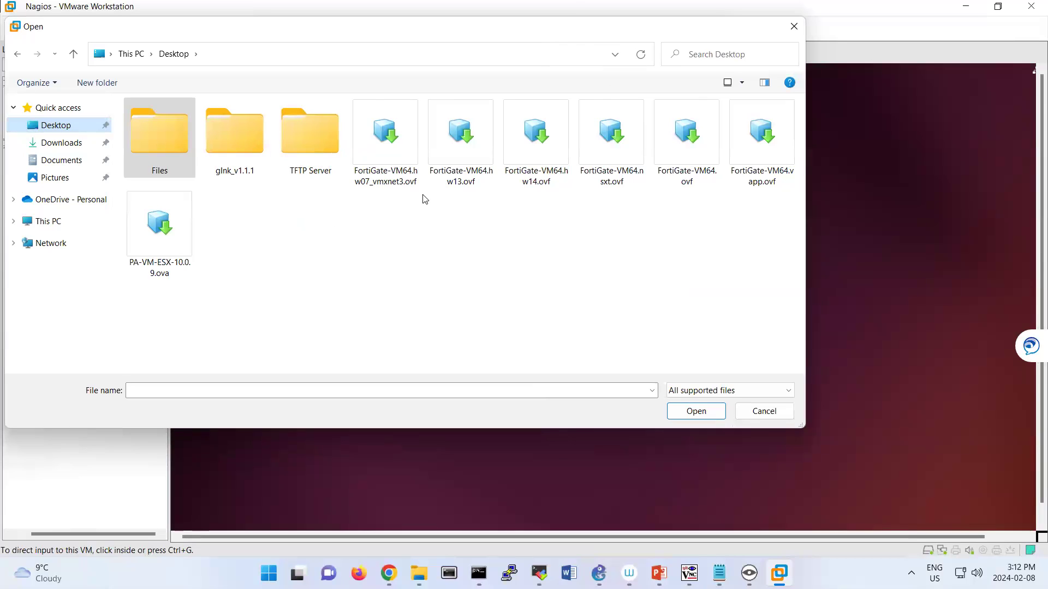
left_click(397, 183)
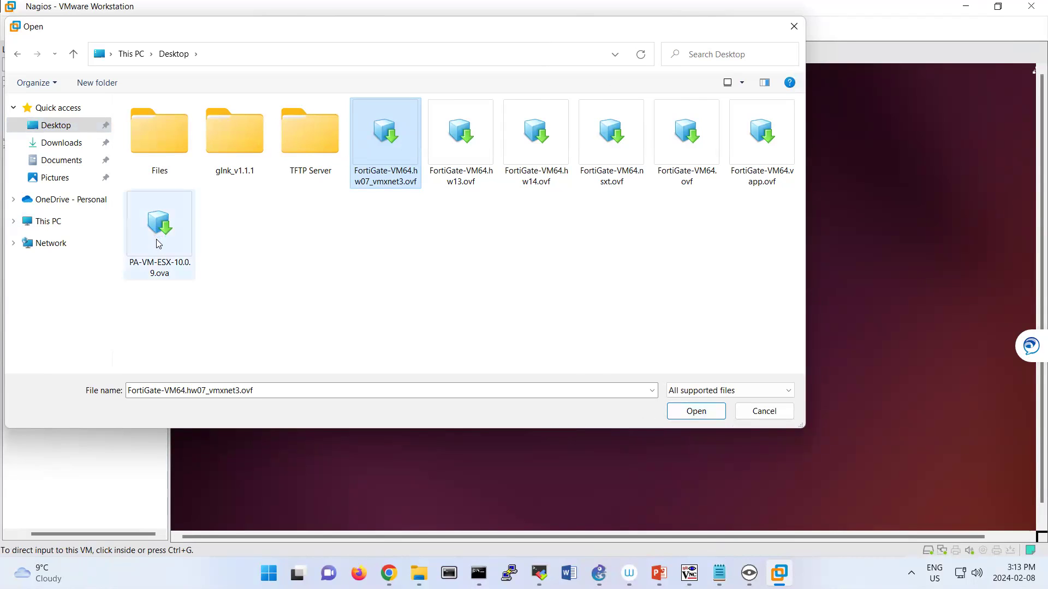
left_click(698, 413)
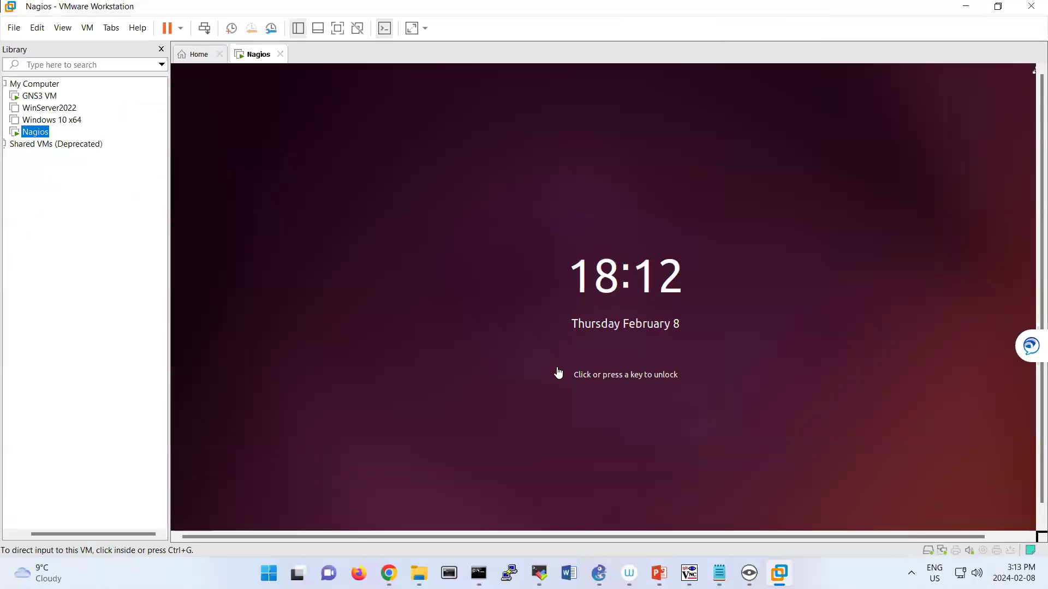
Accept the licence, name the new virtual machine FortiGate, and import it.
left_click(423, 389)
left_click(591, 419)
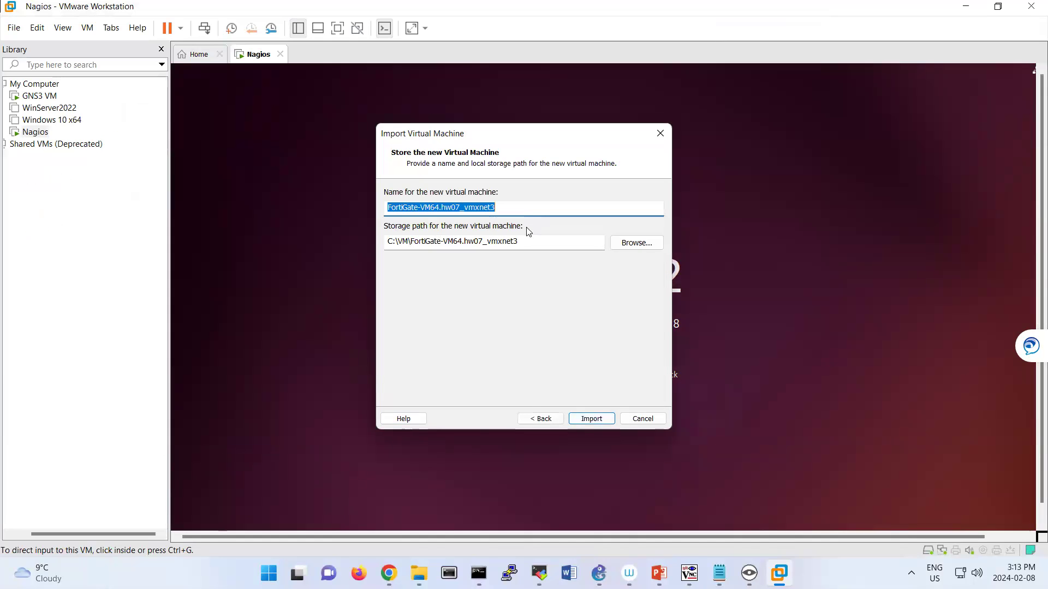
left_click_drag(418, 209, 556, 207)
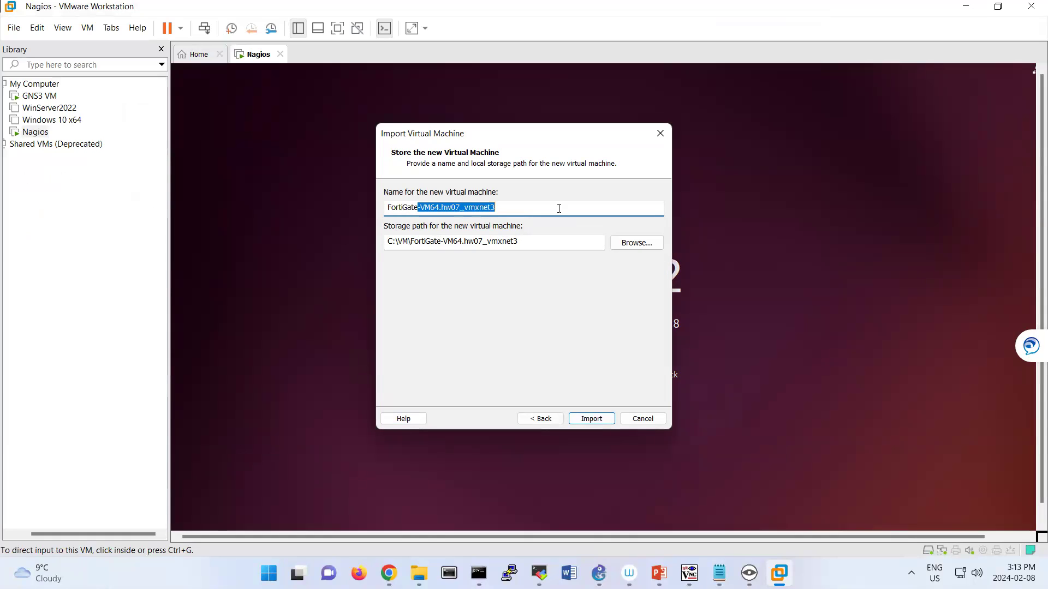
key("Delete")
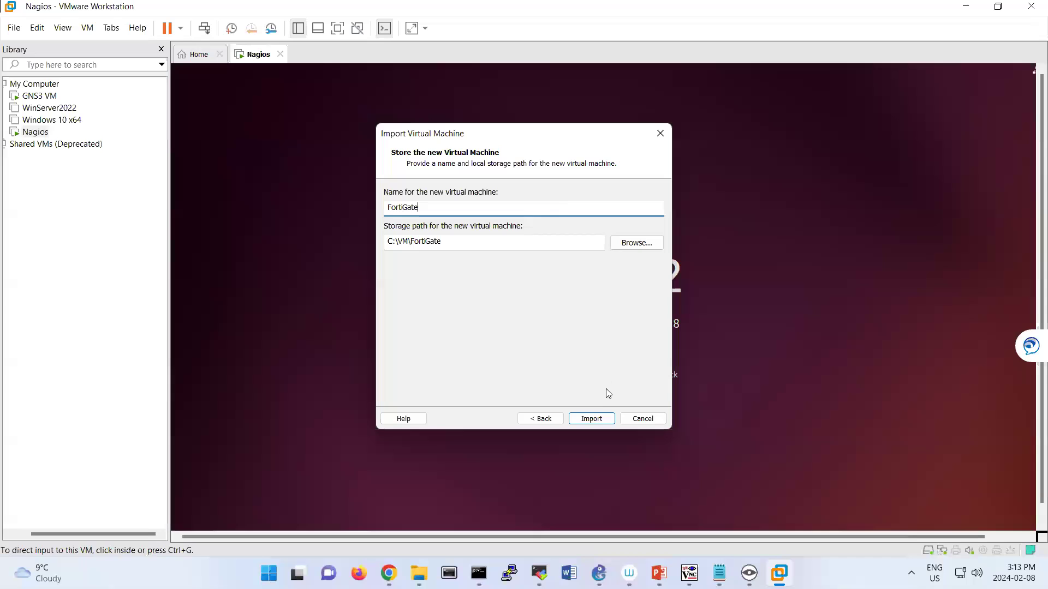
left_click(597, 418)
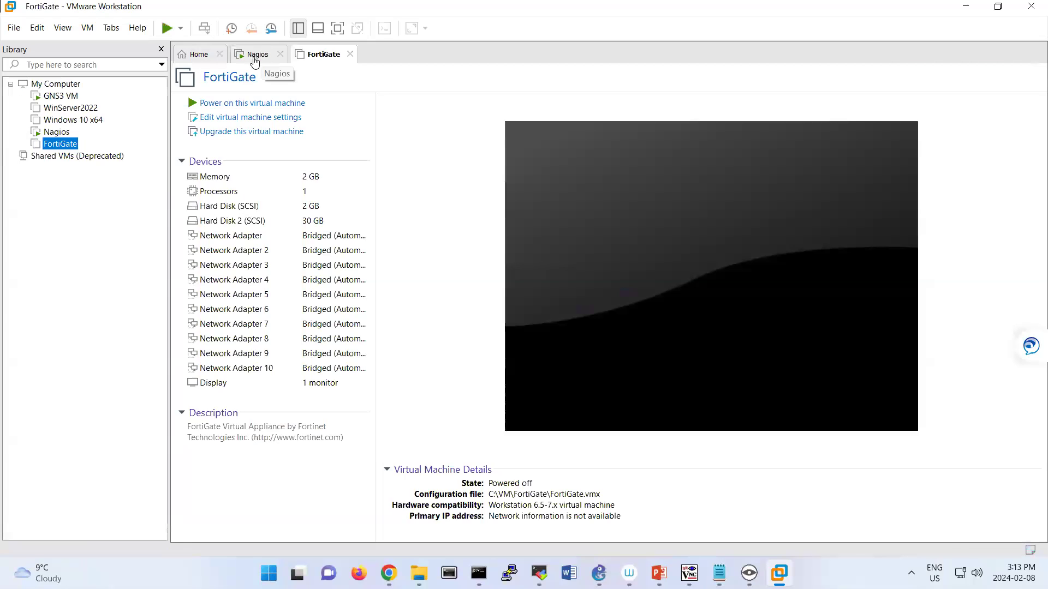
Check the Nagios virtual machine's settings and close them unchanged.
right_click(254, 62)
left_click(287, 250)
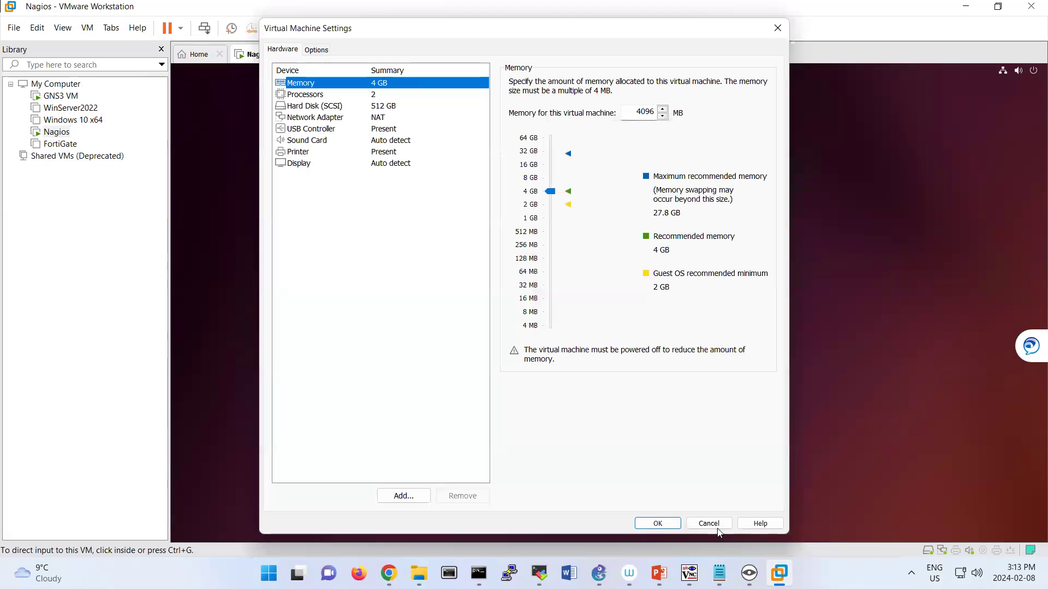
left_click(718, 528)
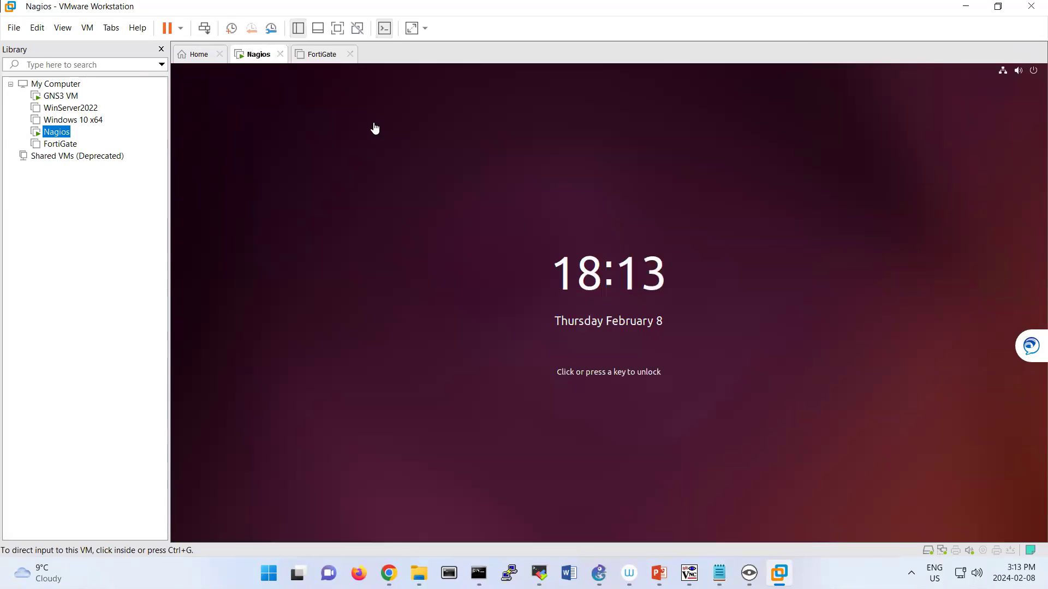
Set FortiGate's first network adapter to NAT and power the VM on.
left_click(334, 61)
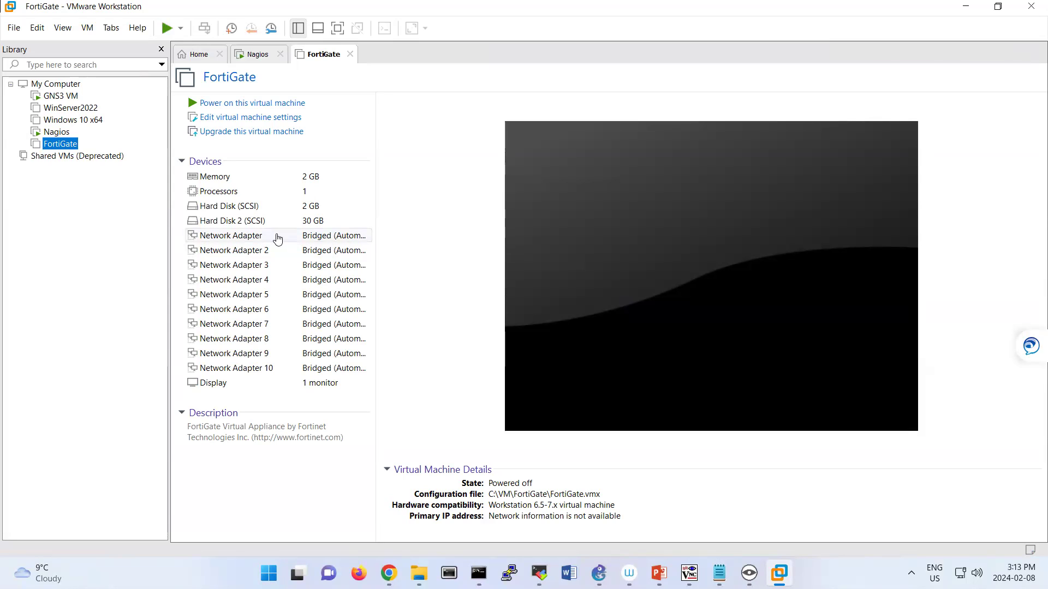
left_click(278, 239)
double_click(284, 237)
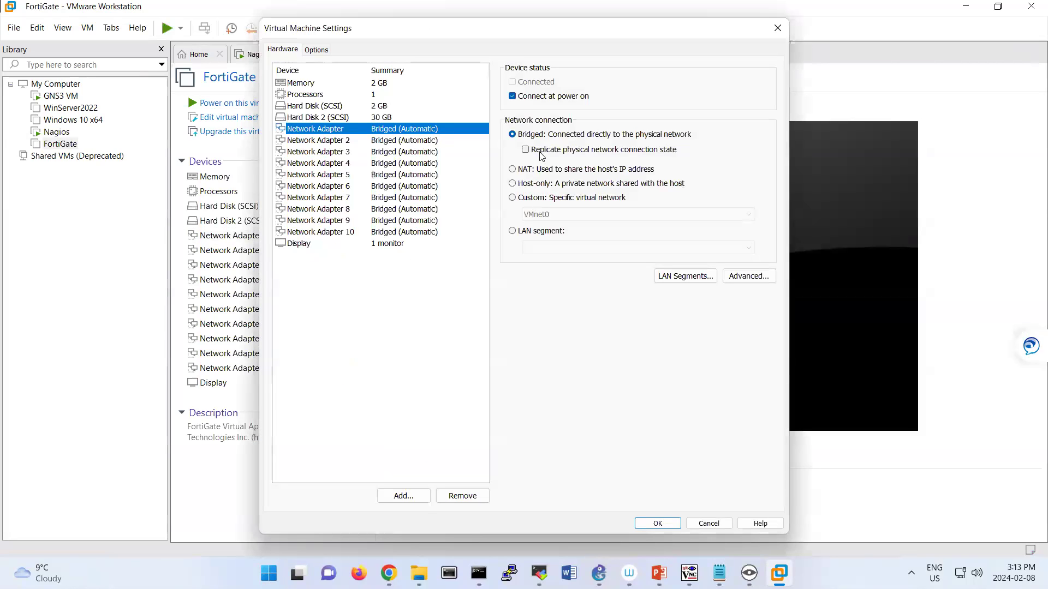
left_click(526, 171)
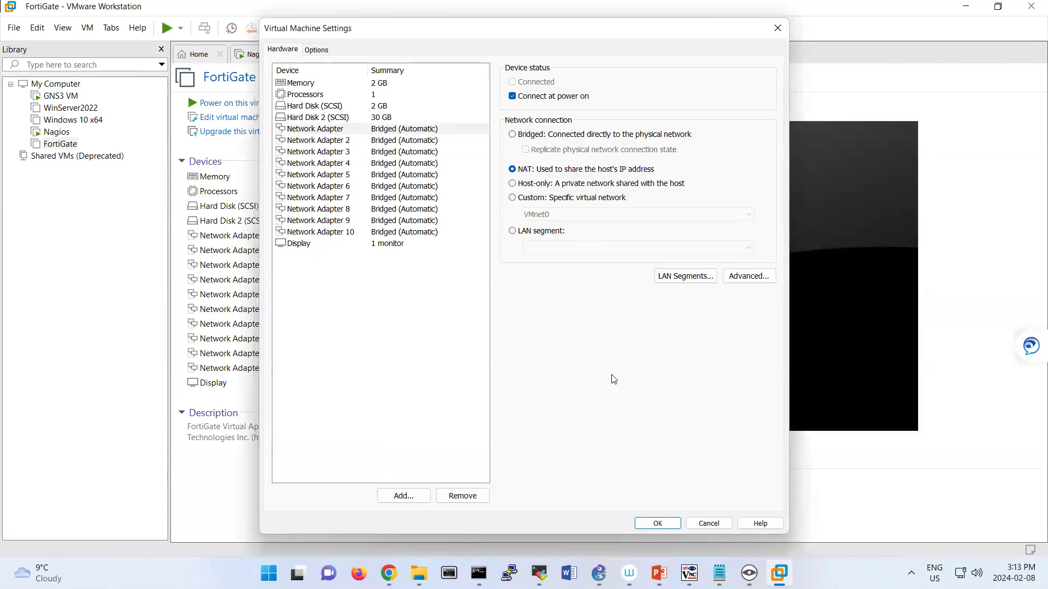
left_click(647, 525)
left_click(647, 525)
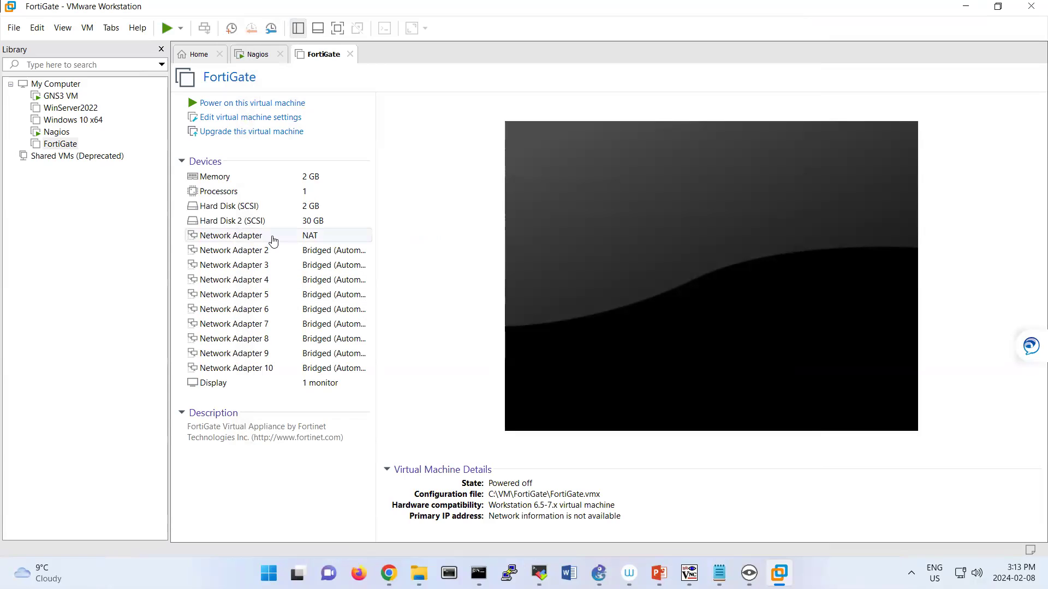
left_click(251, 107)
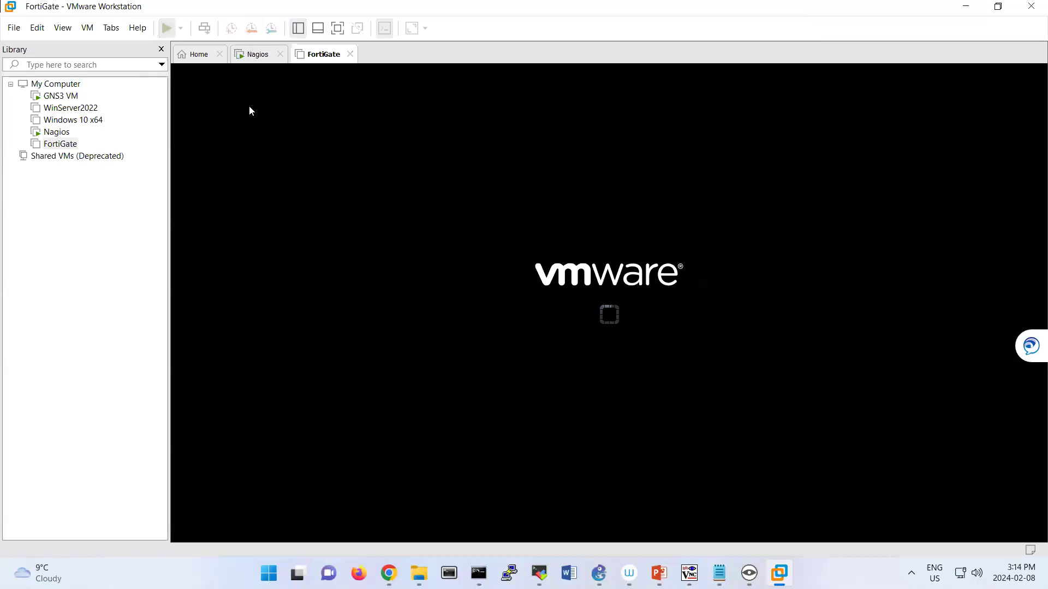
Import PA-VM-ESX-10.0.9.ova from the Desktop and move the progress window aside.
left_click(554, 246)
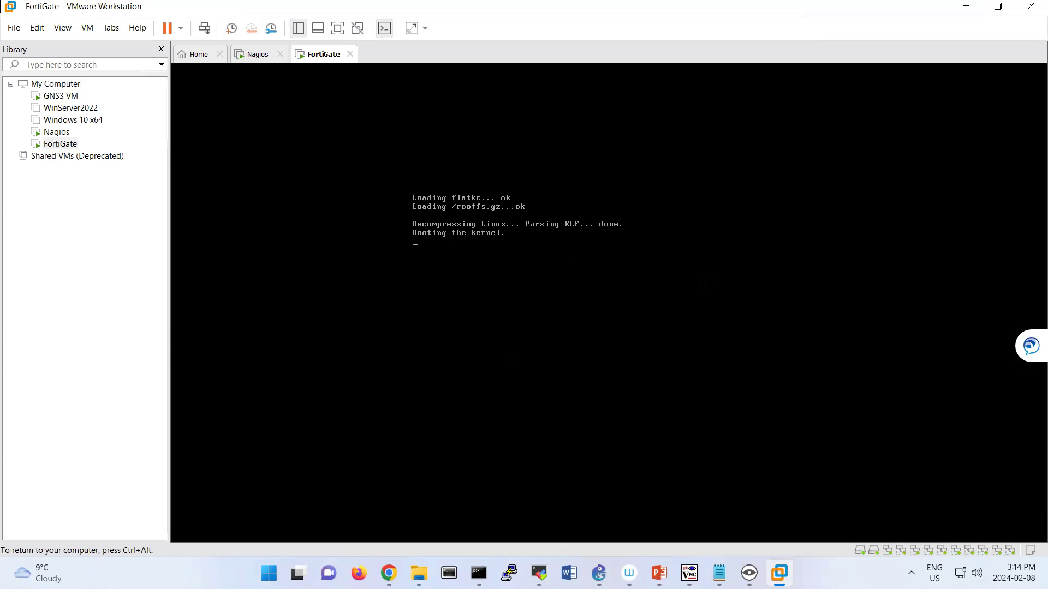
key("ctrl+alt")
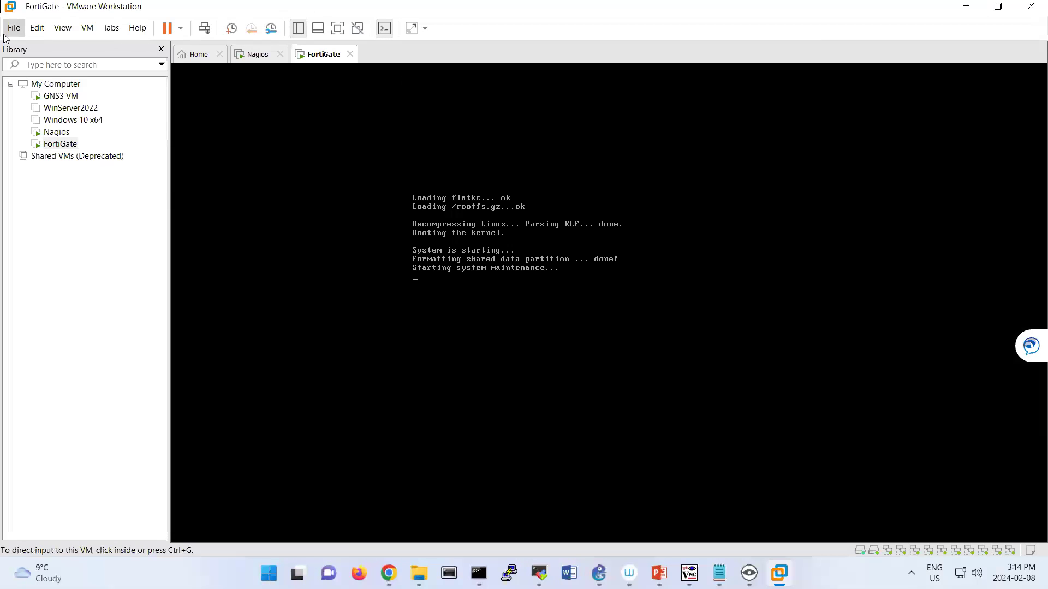
left_click(14, 27)
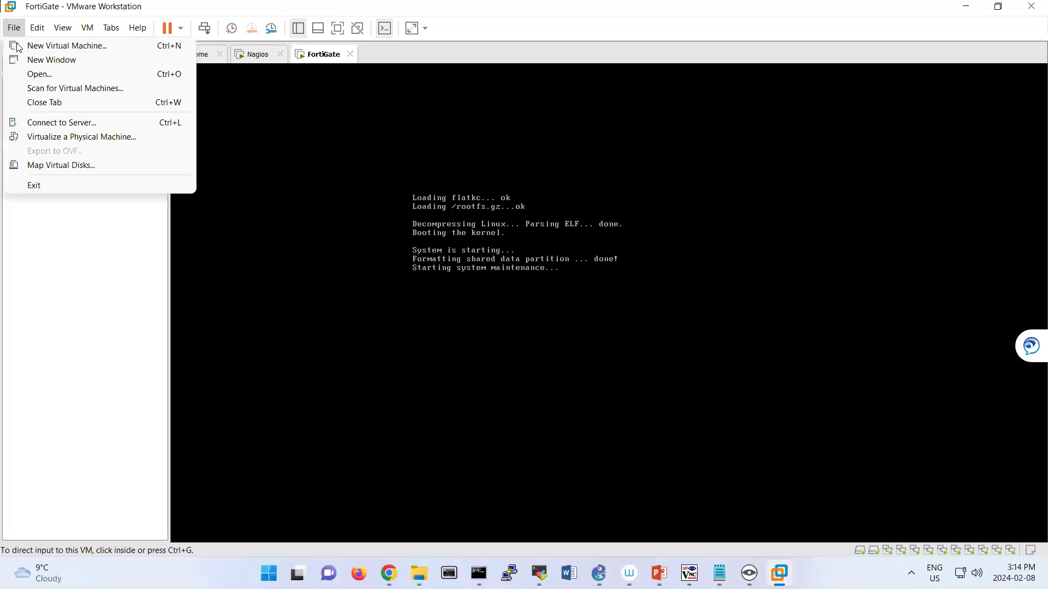
left_click(33, 74)
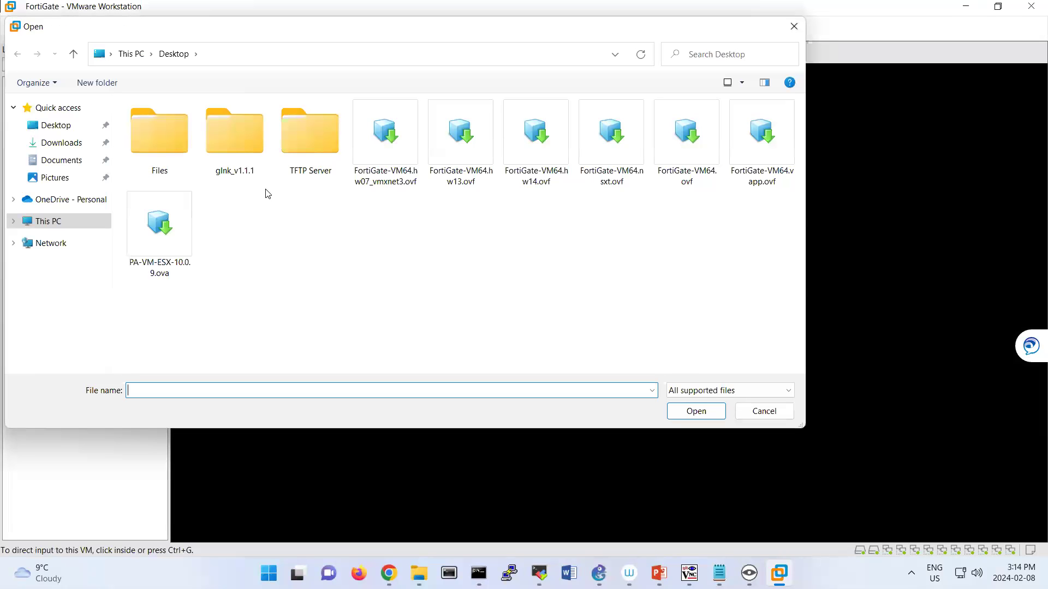
left_click(163, 230)
left_click(698, 414)
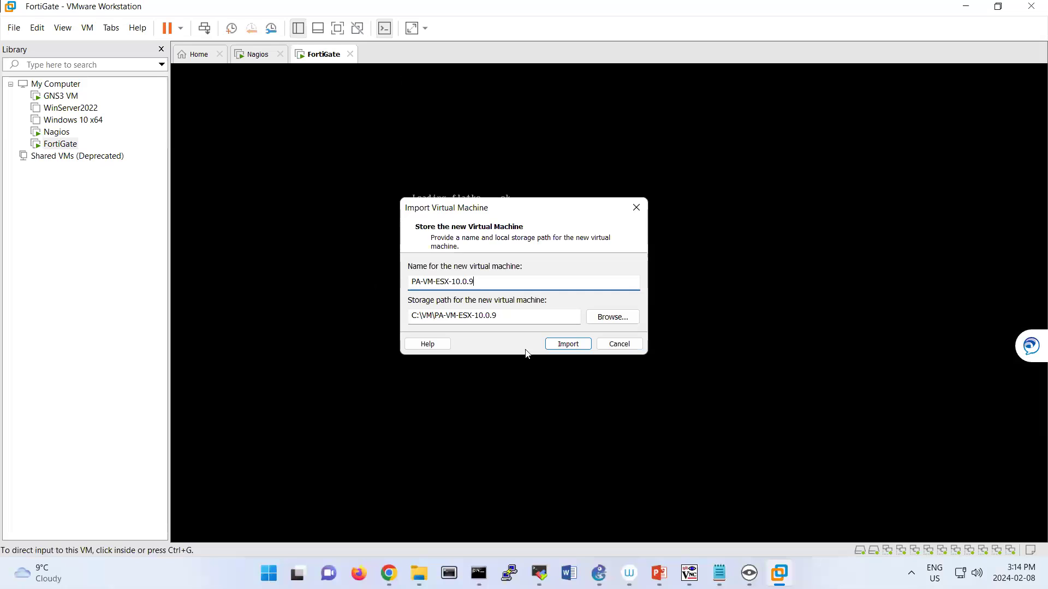
left_click(568, 343)
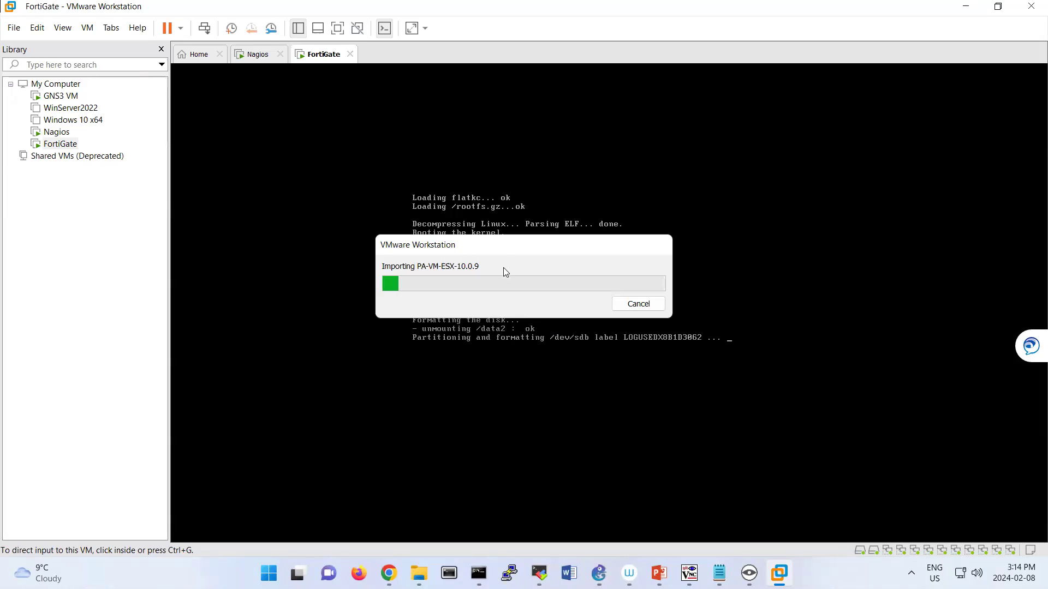
left_click_drag(503, 250, 266, 127)
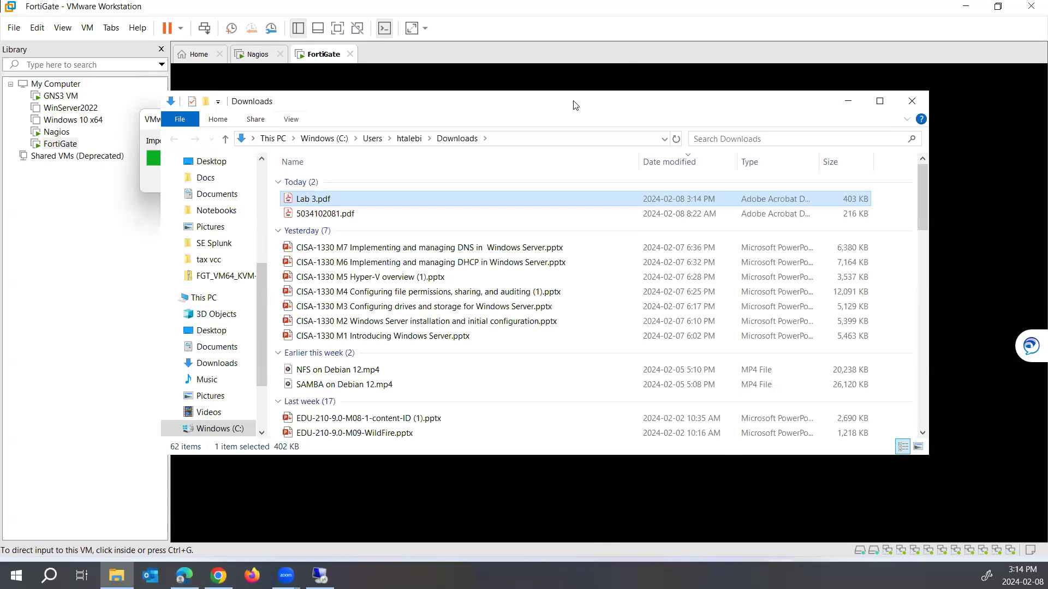
left_click_drag(573, 106, 709, 1)
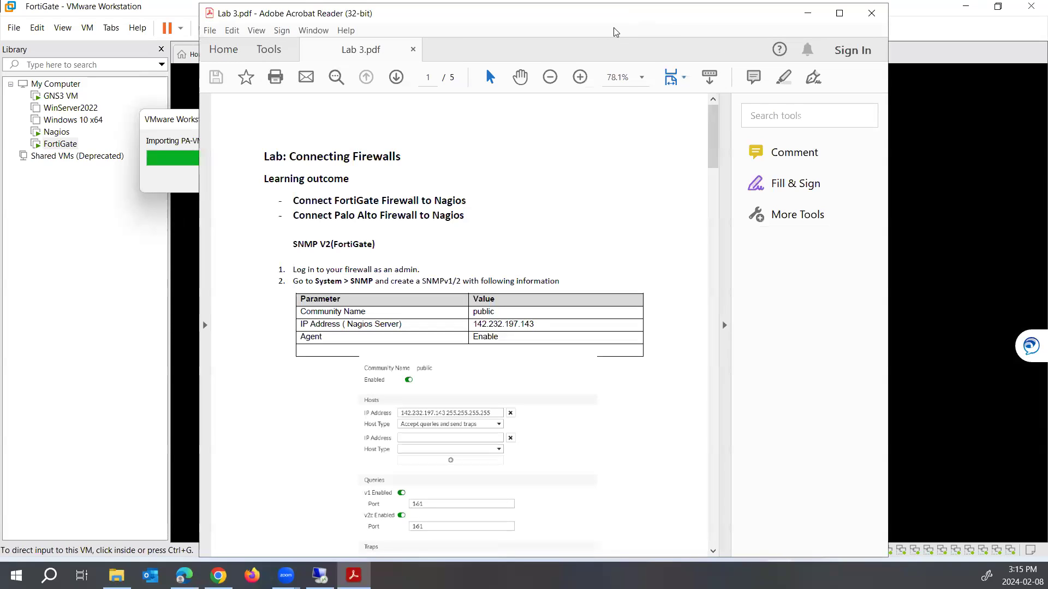
Move the Lab 3 PDF window out of view after reviewing the SNMP section.
left_click_drag(617, 14, 622, 1)
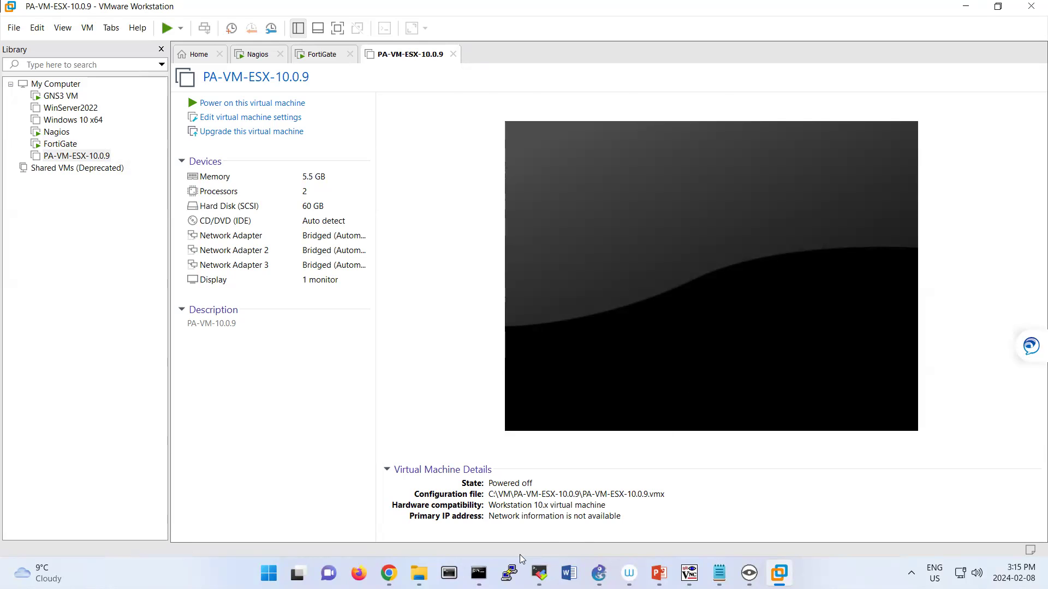
Change to /usr/local/nagios/etc/objects over SSH and list its files with ls.
left_click(479, 573)
left_click(689, 249)
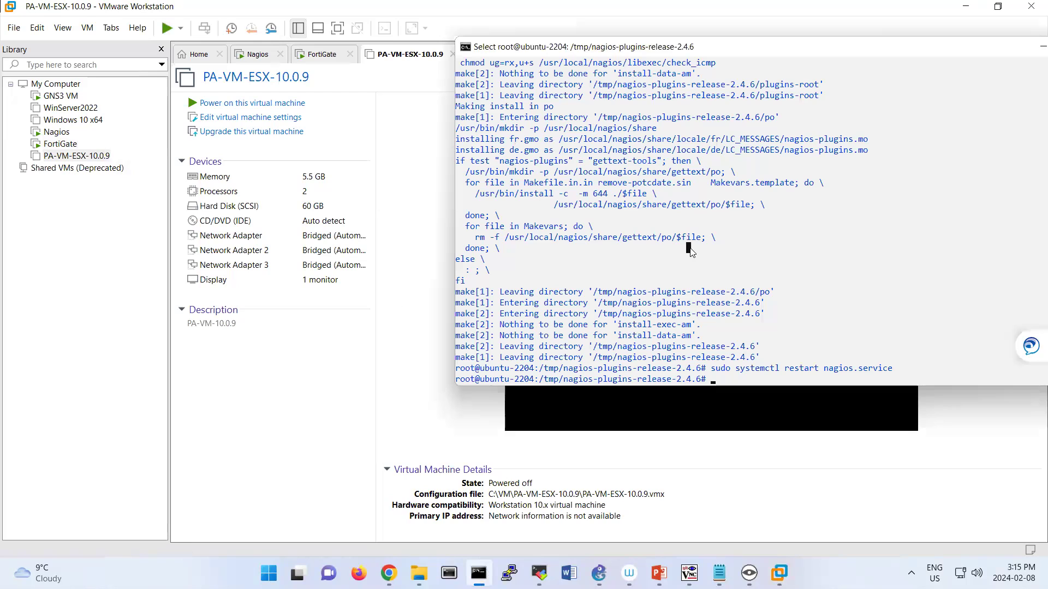
type("cd /usr")
key("Return")
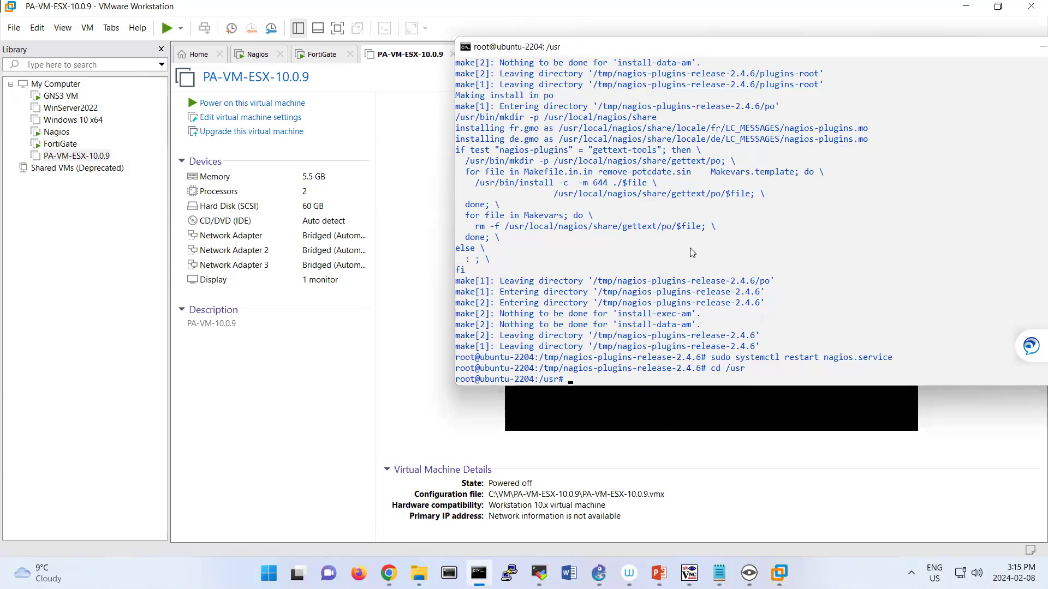
type("cd local")
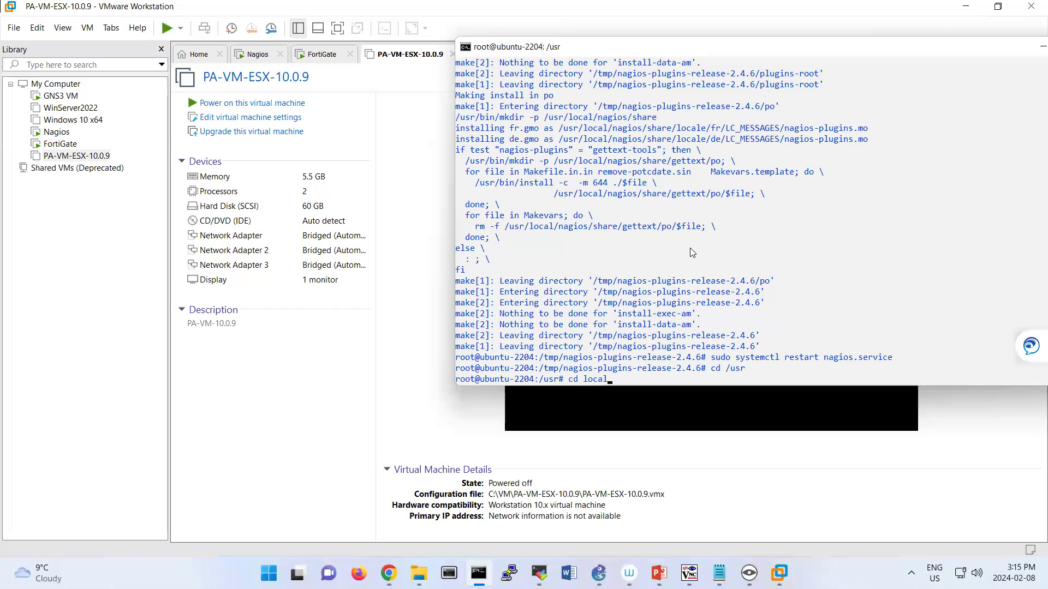
type("/nagios/")
type("etc/o")
key("Tab")
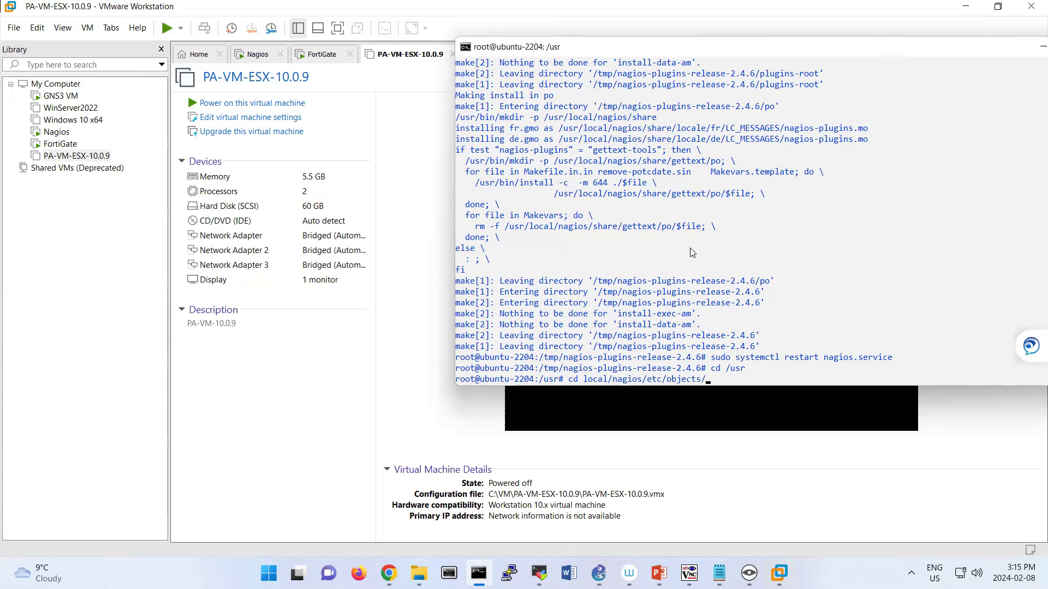
key("Return")
type("ls")
key("Return")
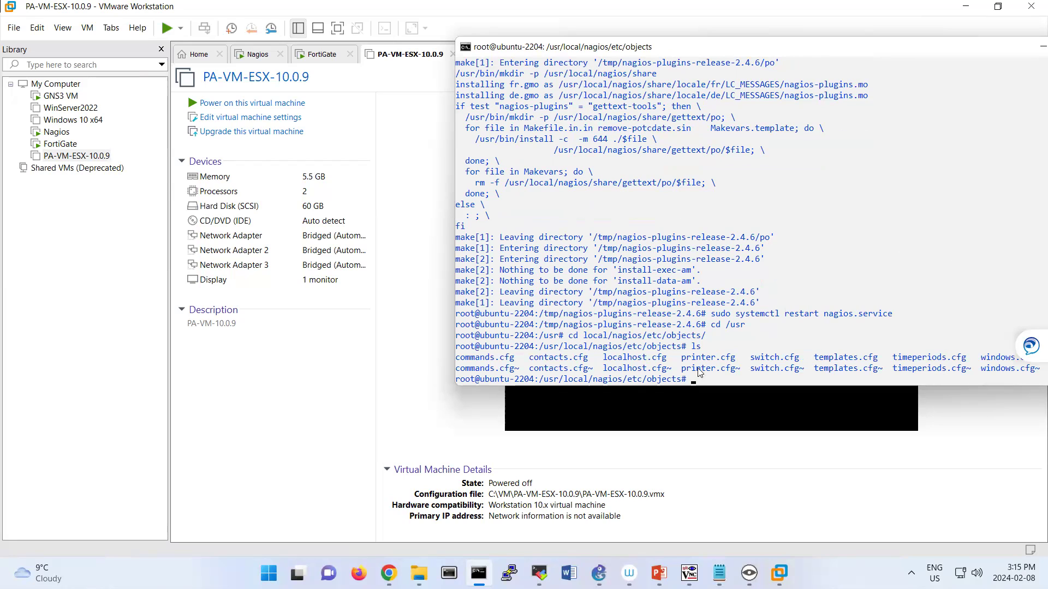
Highlight contacts.cfg and switch.cfg in the listing, then return to VMware Workstation.
left_click_drag(541, 359, 587, 361)
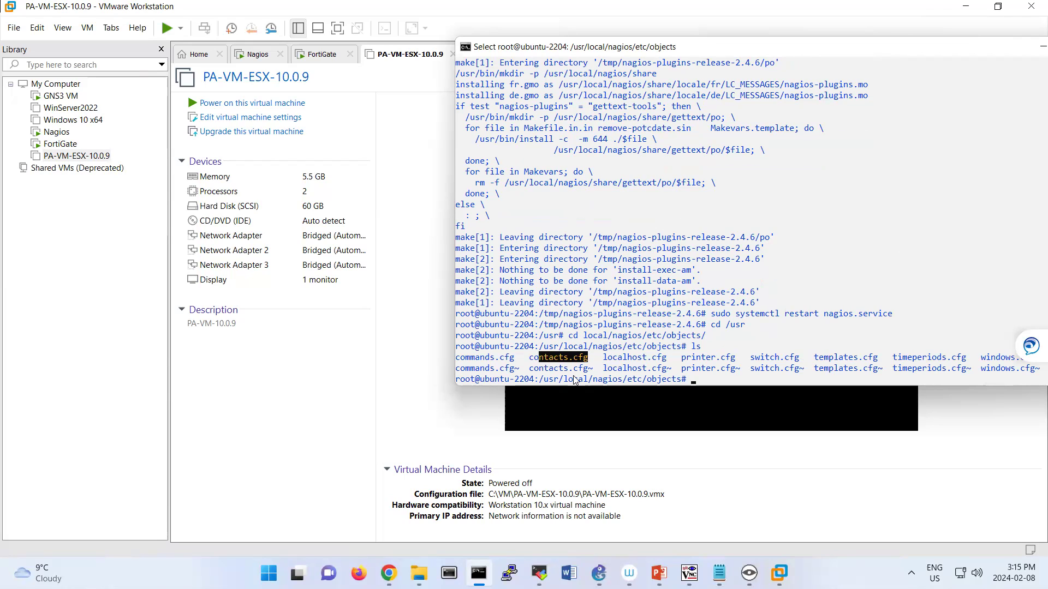
left_click(762, 359)
left_click_drag(762, 360, 797, 359)
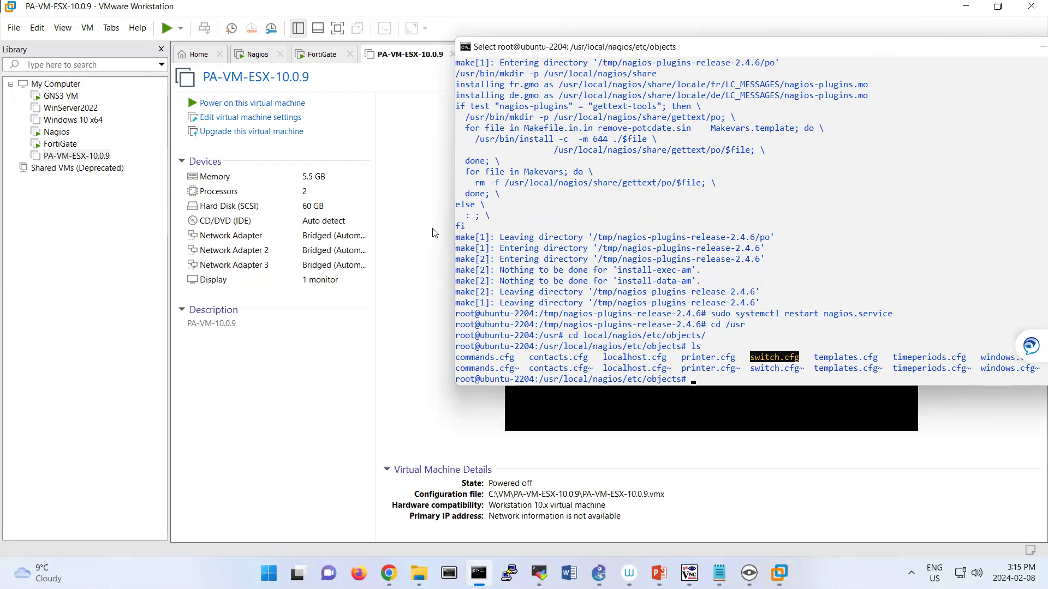
left_click(396, 127)
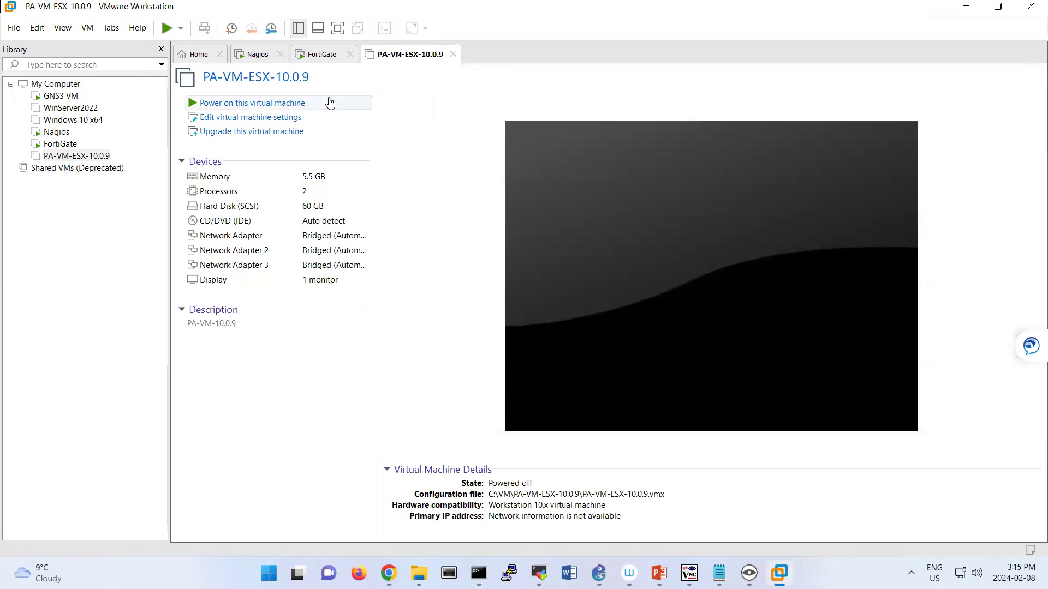
Power on PA-VM-ESX-10.0.9 and switch its first network adapter to NAT.
left_click(300, 104)
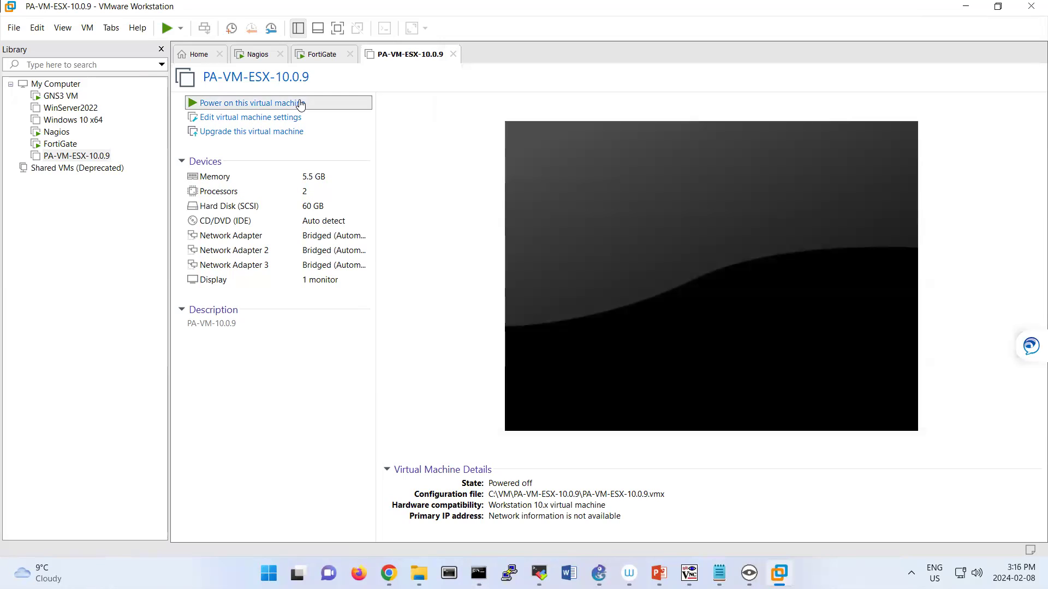
right_click(429, 54)
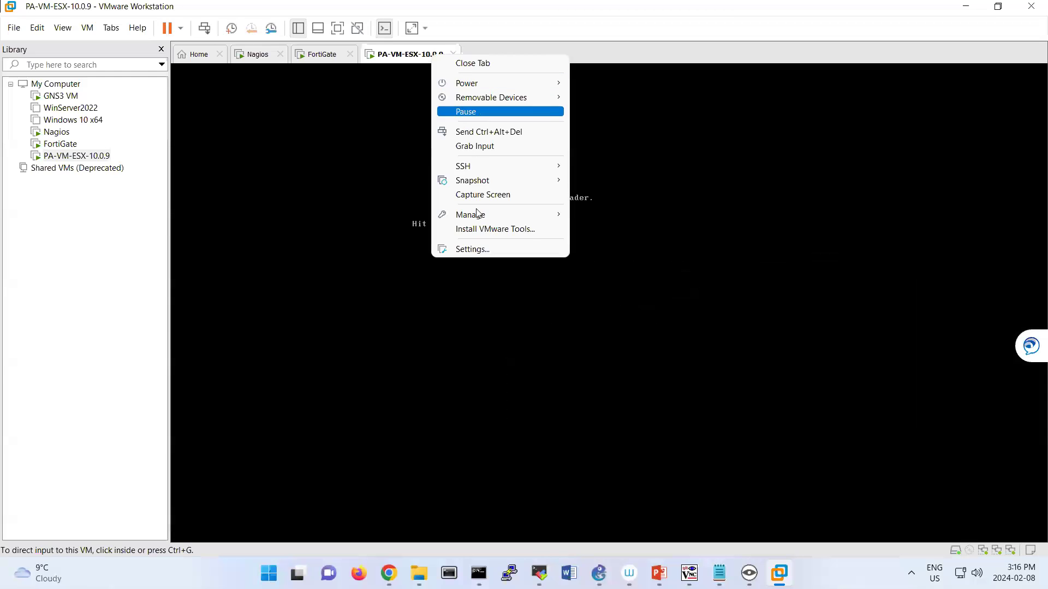
left_click(482, 250)
left_click(403, 130)
left_click(512, 170)
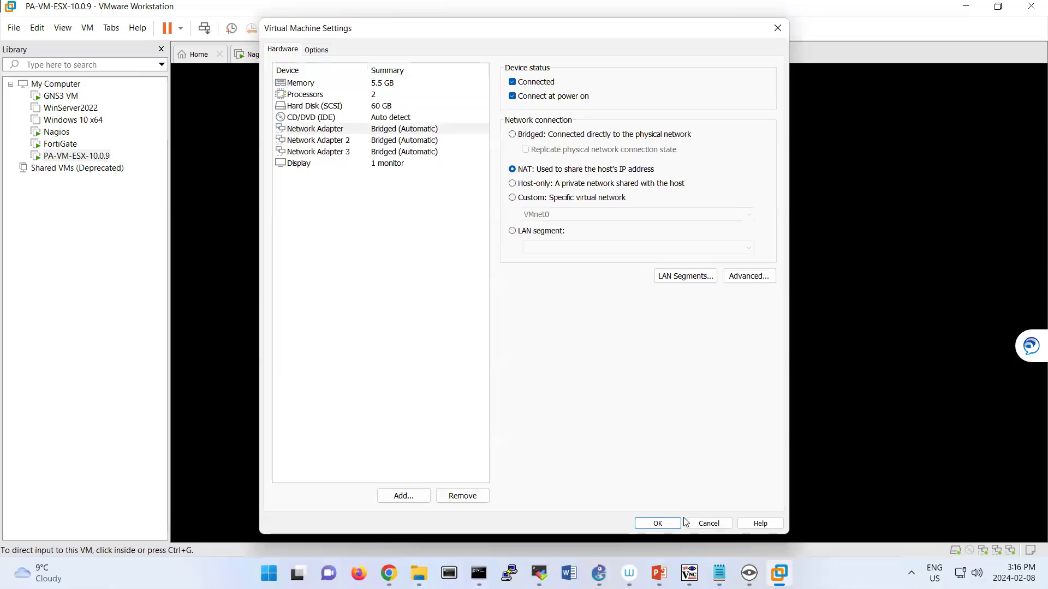
left_click(657, 524)
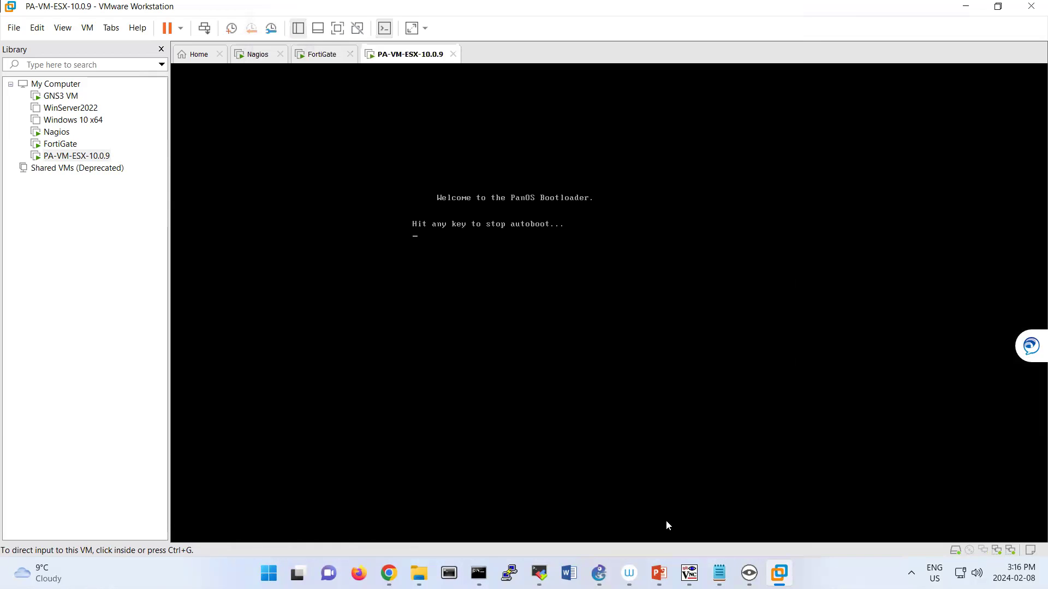
left_click(330, 55)
Log into the FortiGate console as admin and set a new password.
left_click(497, 248)
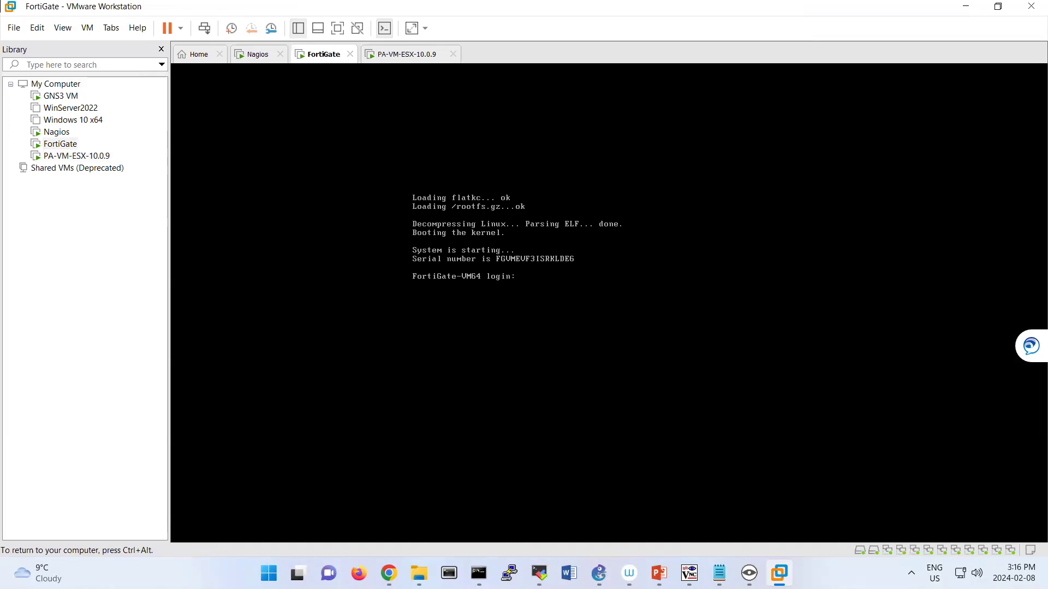
type("admin")
key("Return")
key("Return")
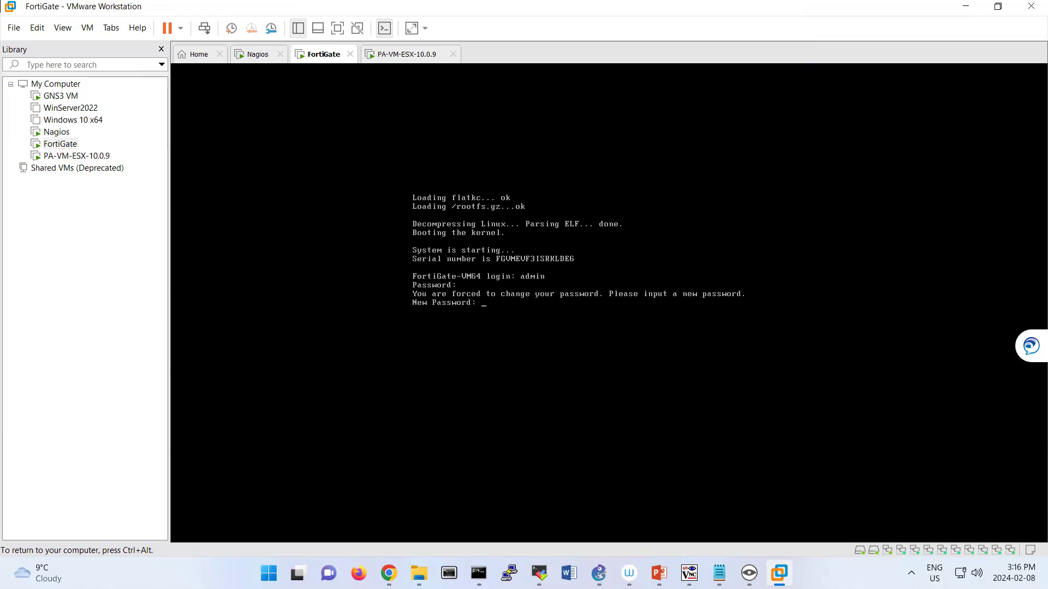
key("Return")
key("Return")
Run show system interface to list FortiGate interfaces, showing port1 at 192.168.199.137.
type("show syst")
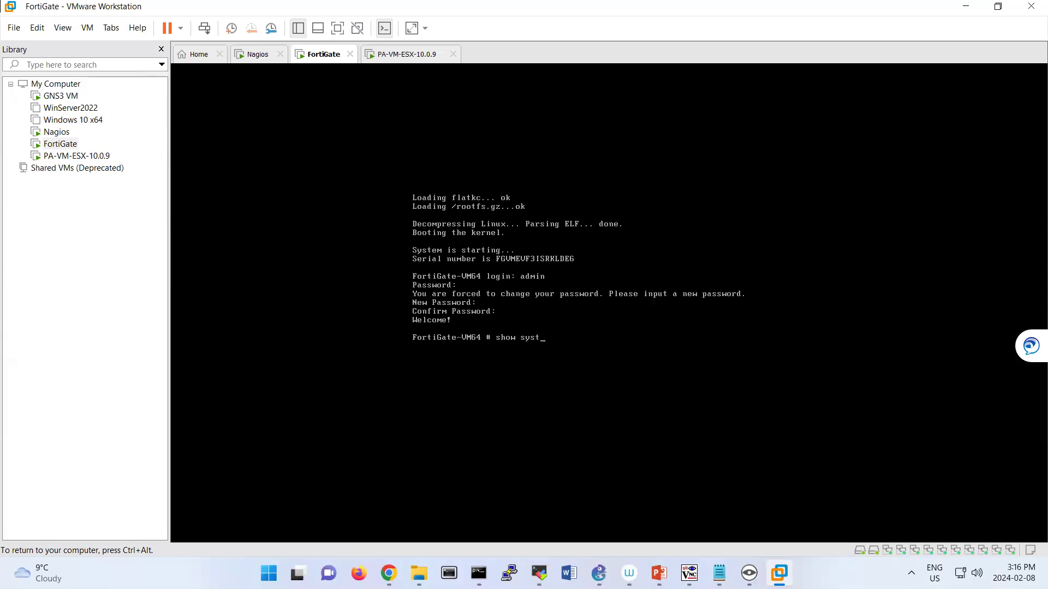
type("em interface")
key("Return")
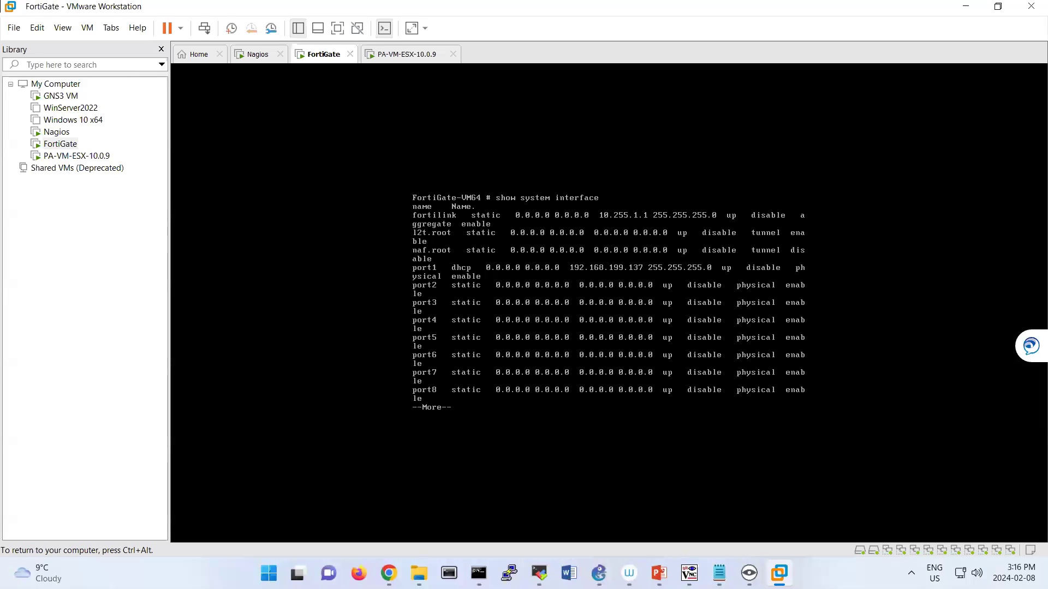
key("ctrl+alt")
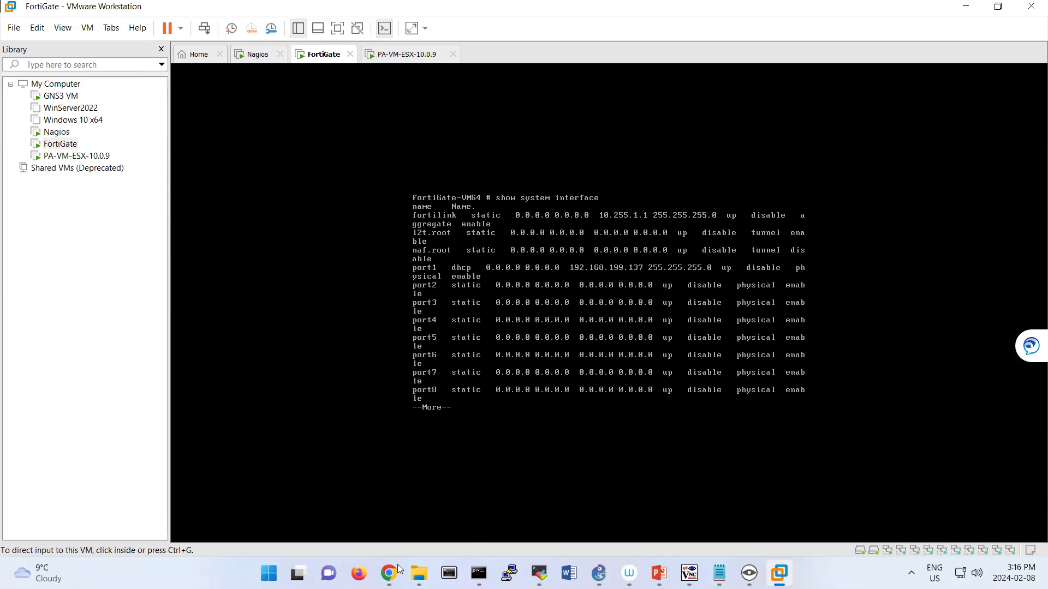
mouse_move(388, 573)
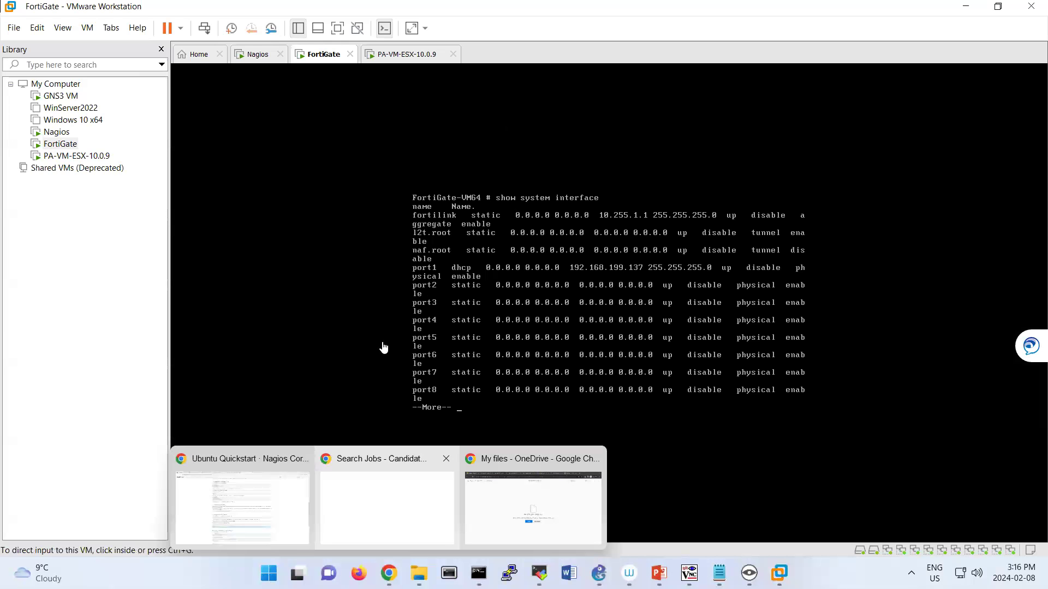
left_click(281, 480)
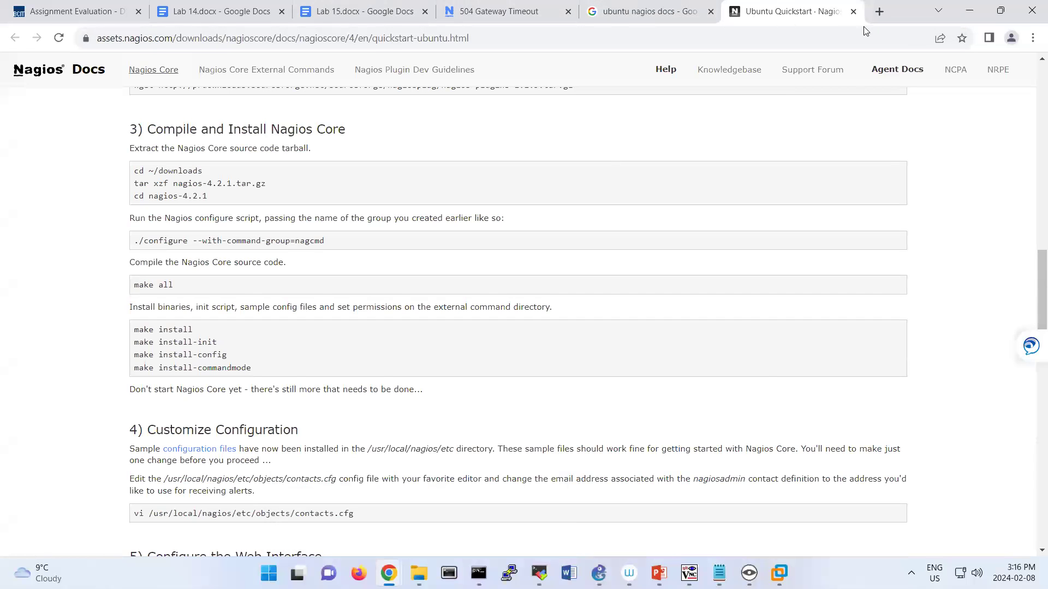
left_click(880, 11)
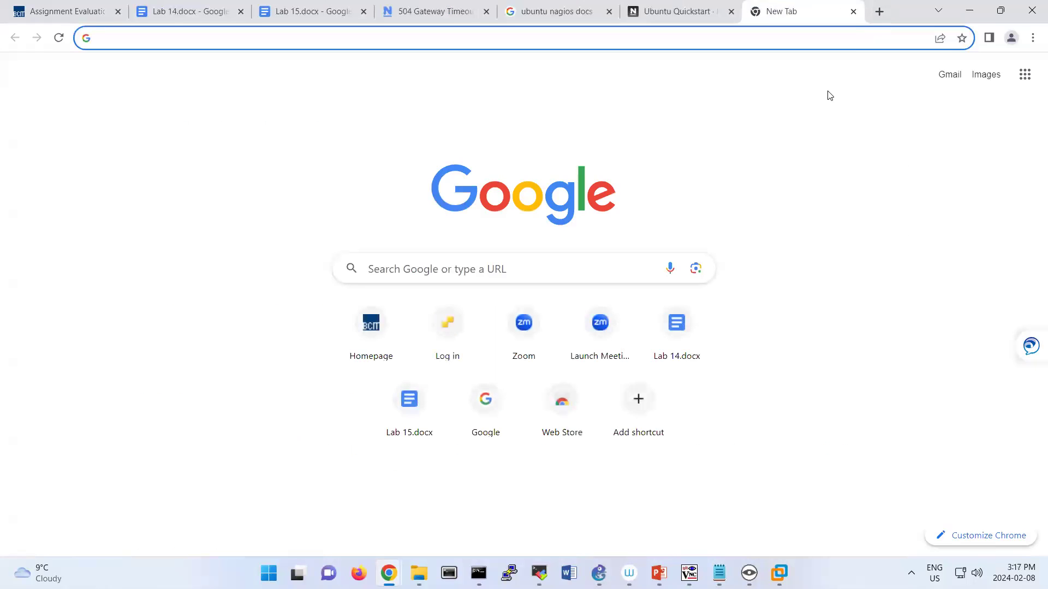
type("http://1")
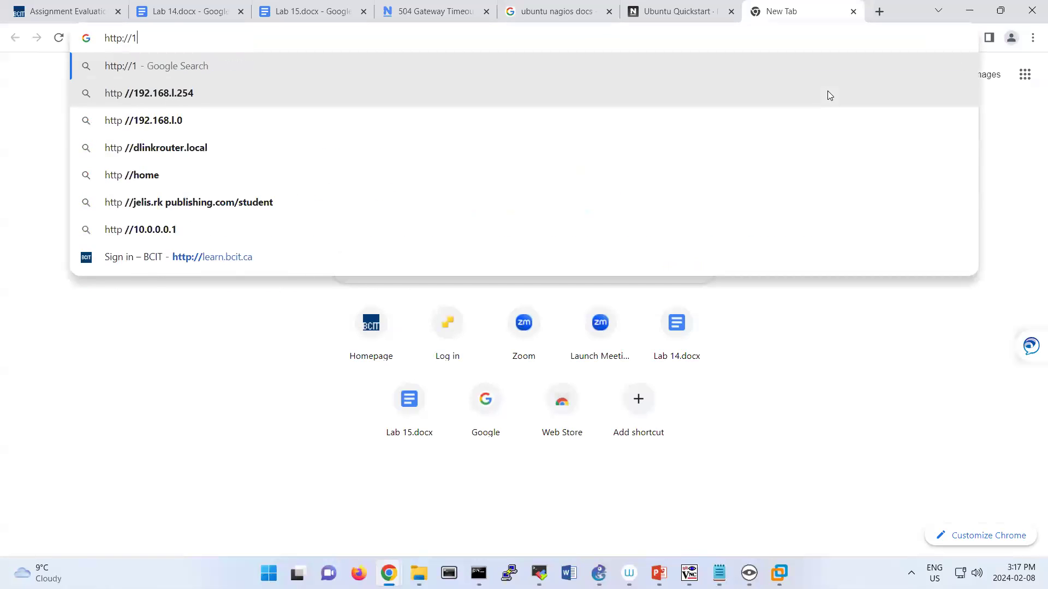
type("92.168.199.")
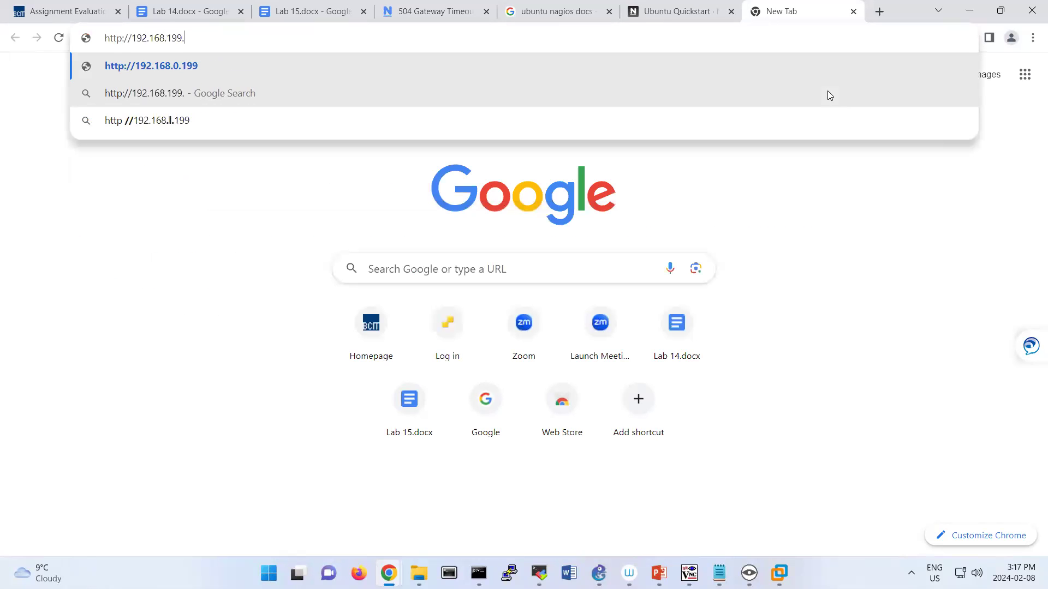
type("137")
key("Return")
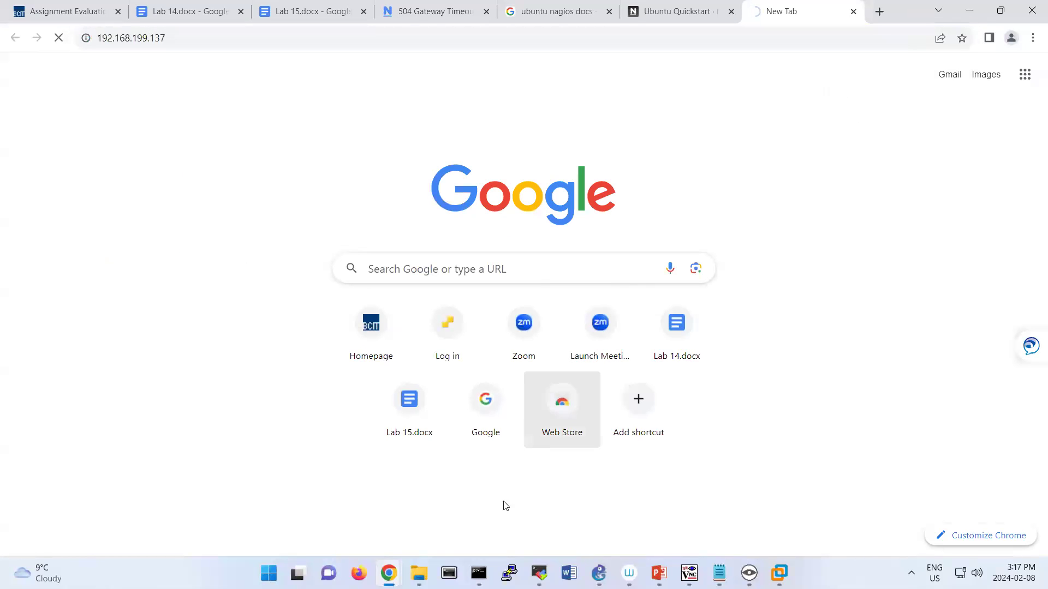
Check the FortiGate console, then close the 'ubuntu nagios docs' search tab in Chrome.
mouse_move(779, 573)
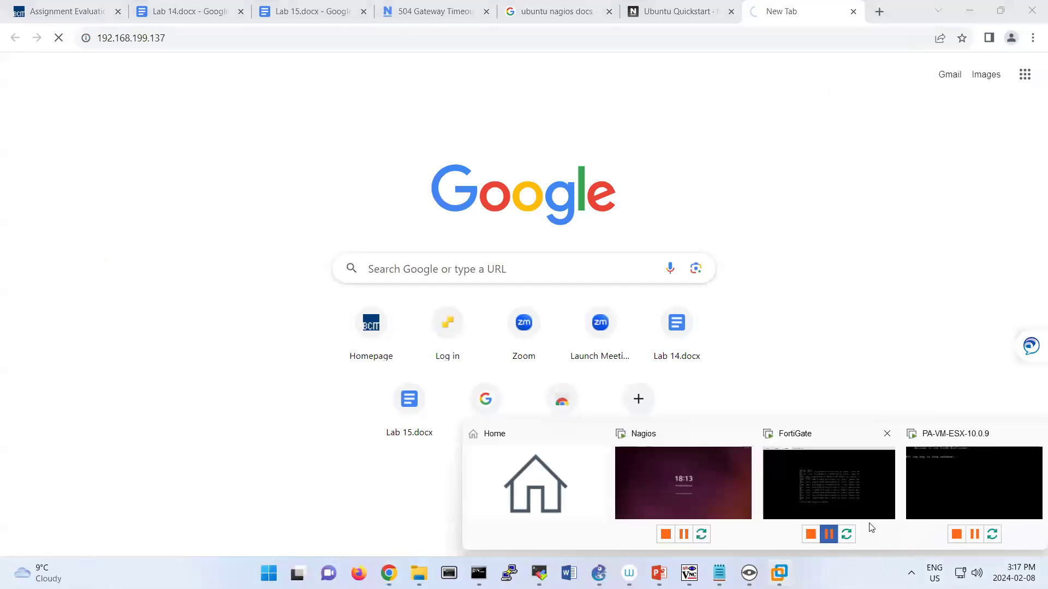
left_click(842, 480)
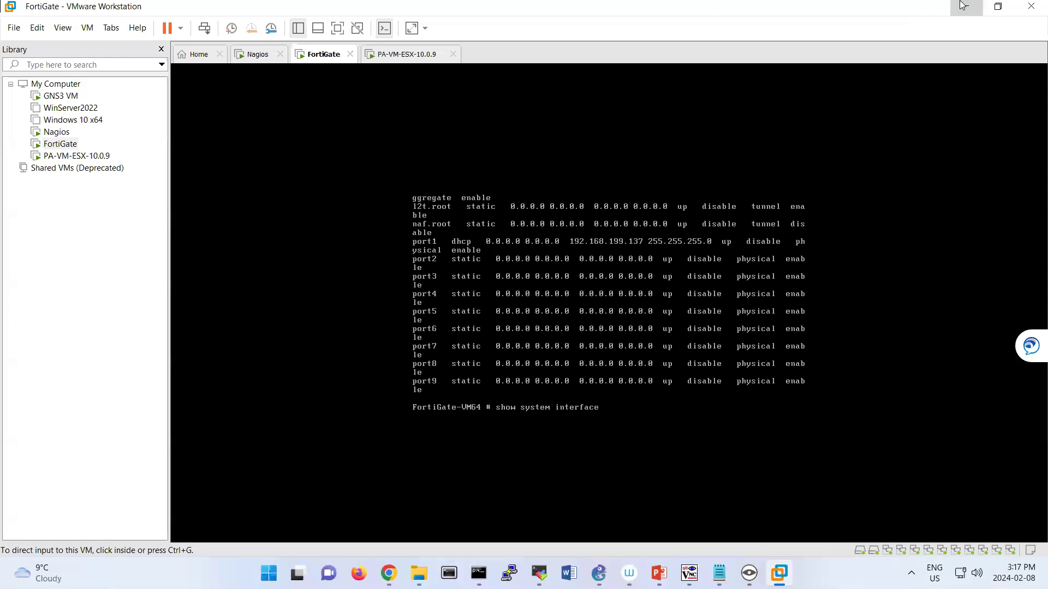
key("alt+Tab")
left_click_drag(587, 7, 804, 7)
left_click(409, 8)
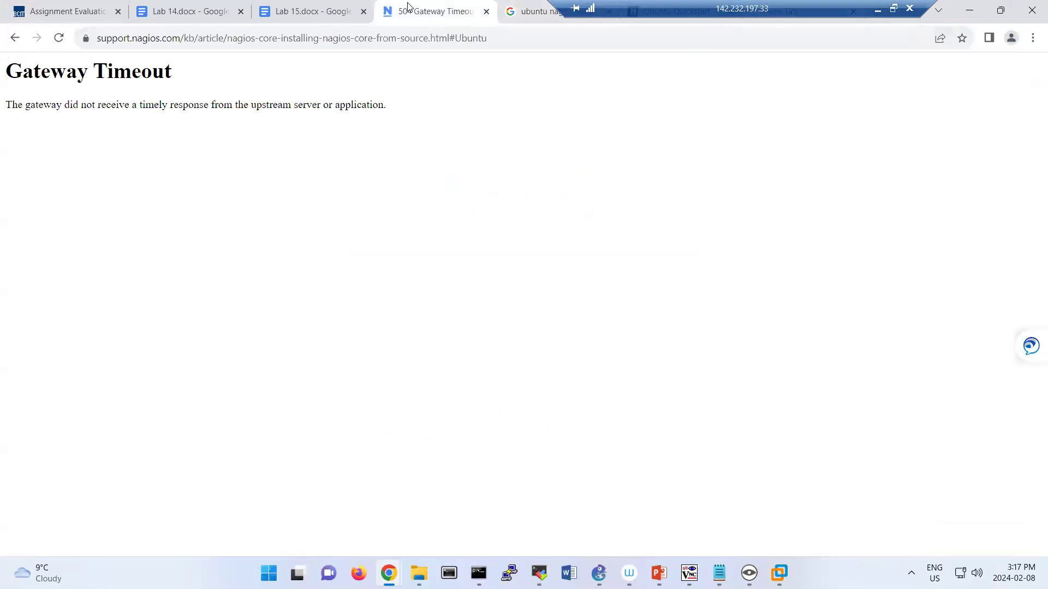
left_click(546, 18)
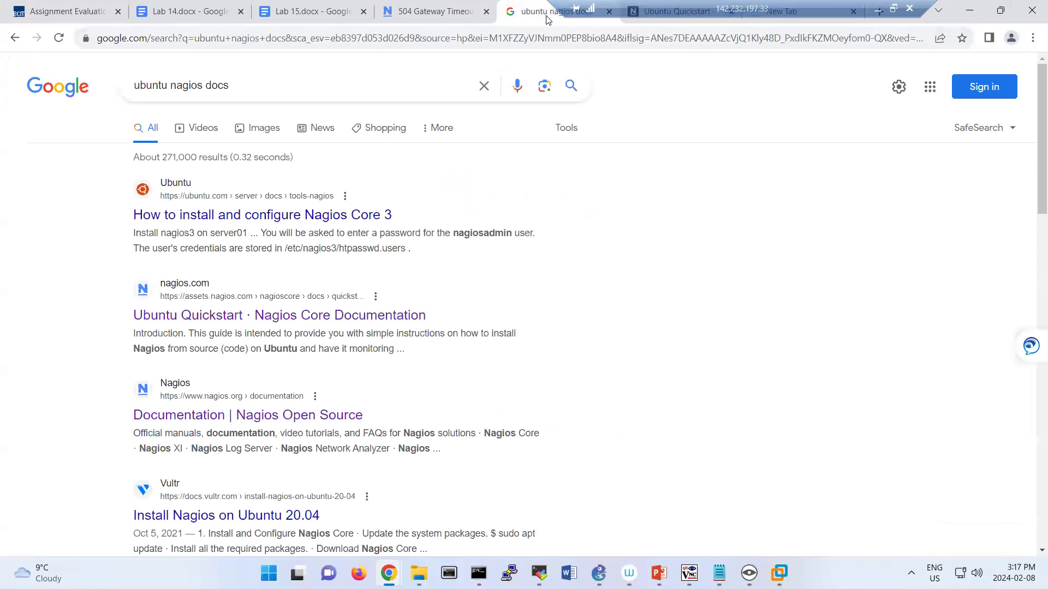
left_click(609, 12)
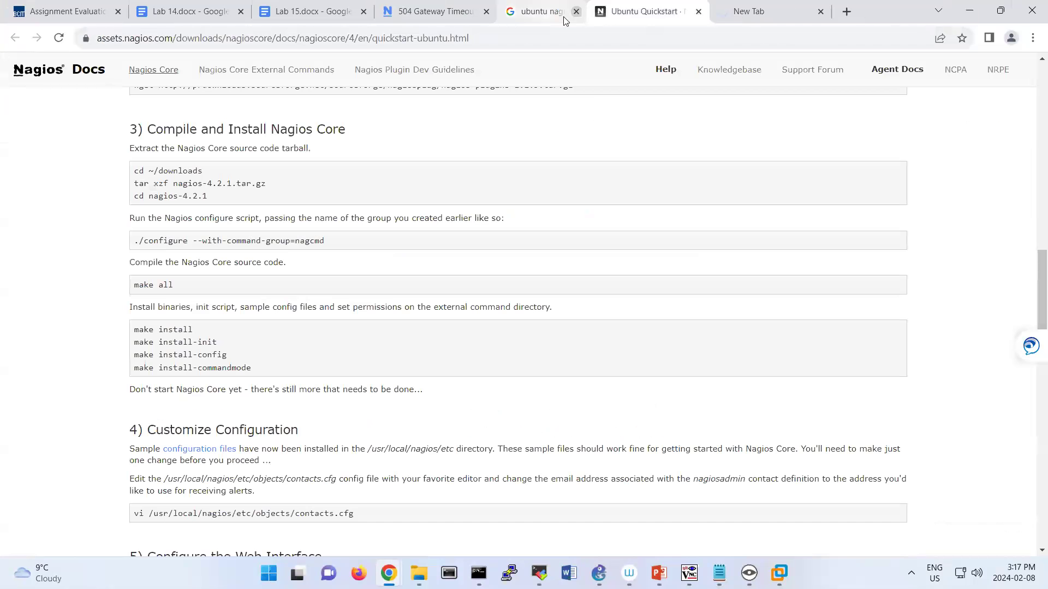
mouse_move(393, 568)
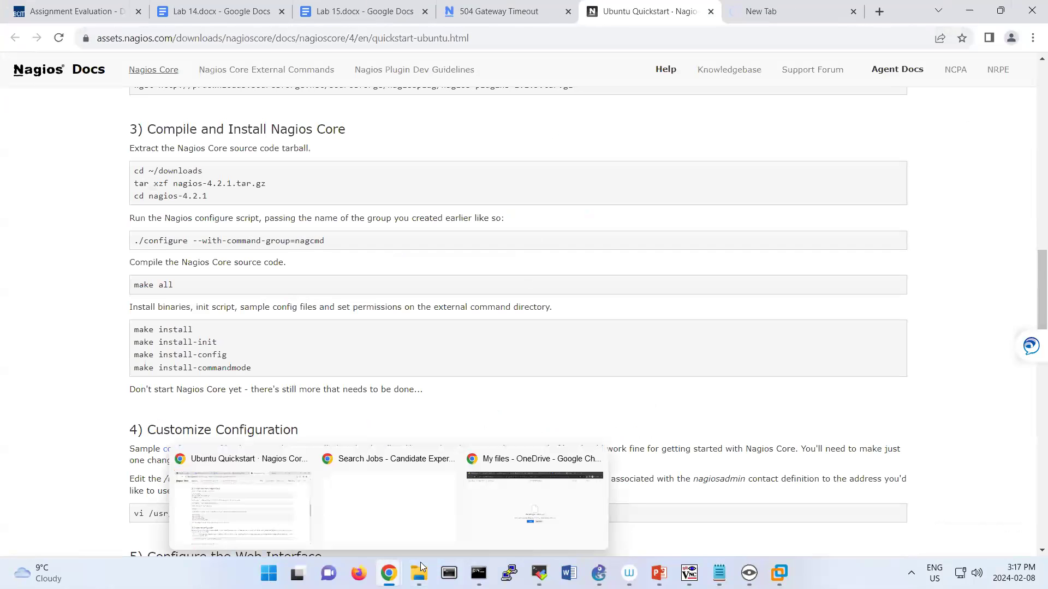
left_click(524, 501)
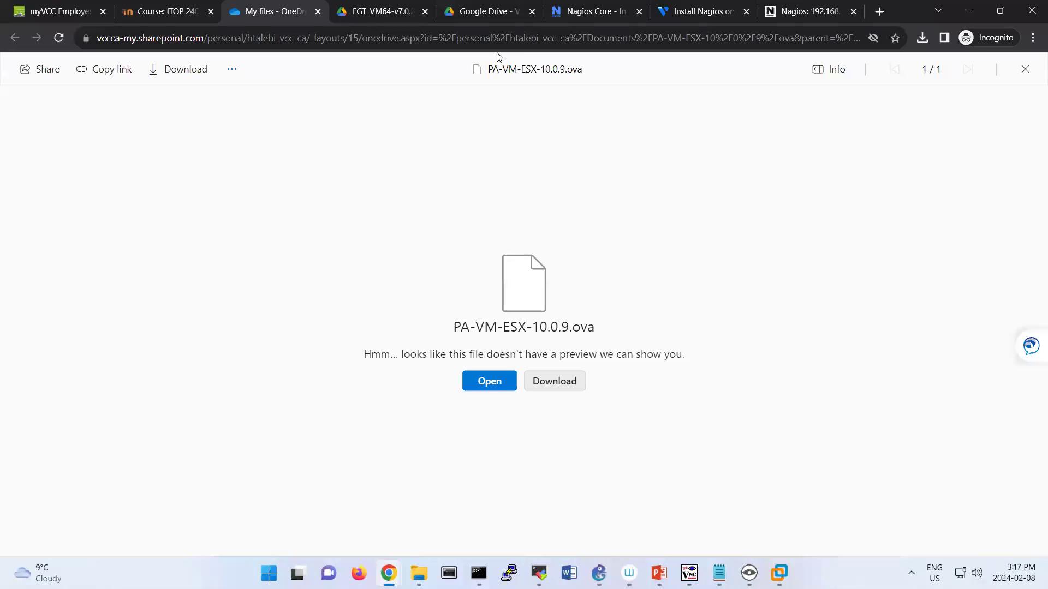
left_click(789, 14)
left_click_drag(225, 37, 153, 37)
key("ctrl+c")
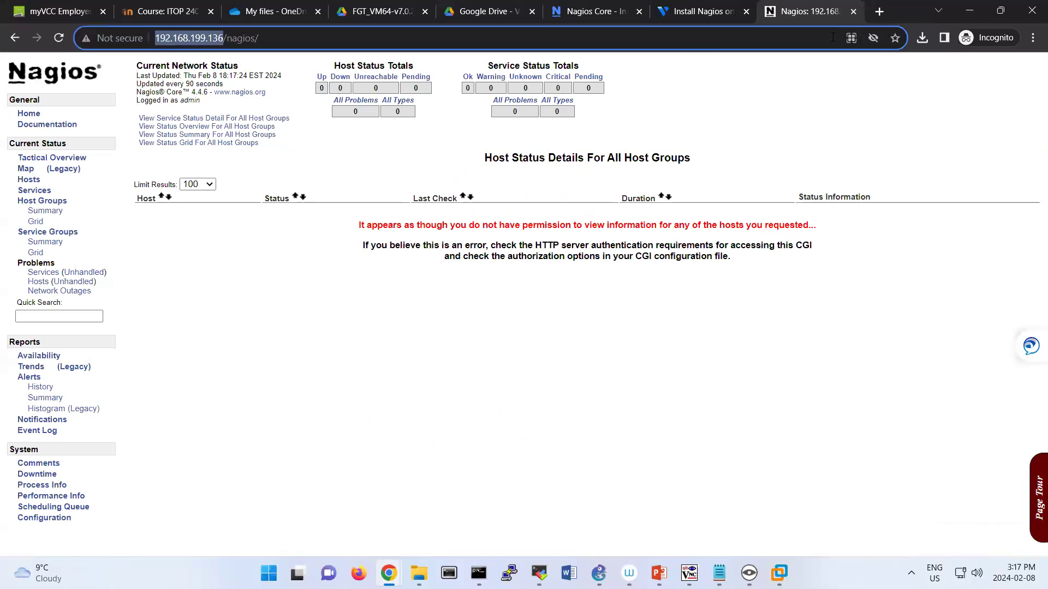
left_click(878, 11)
key("ctrl+v")
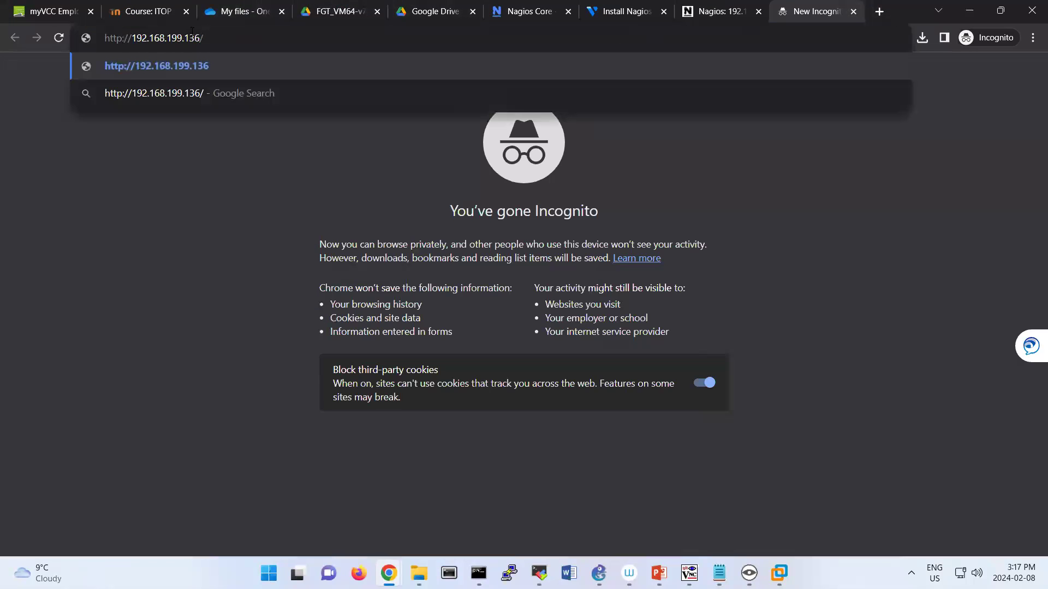
left_click_drag(201, 38, 197, 38)
type("7")
left_click(126, 37)
type("s")
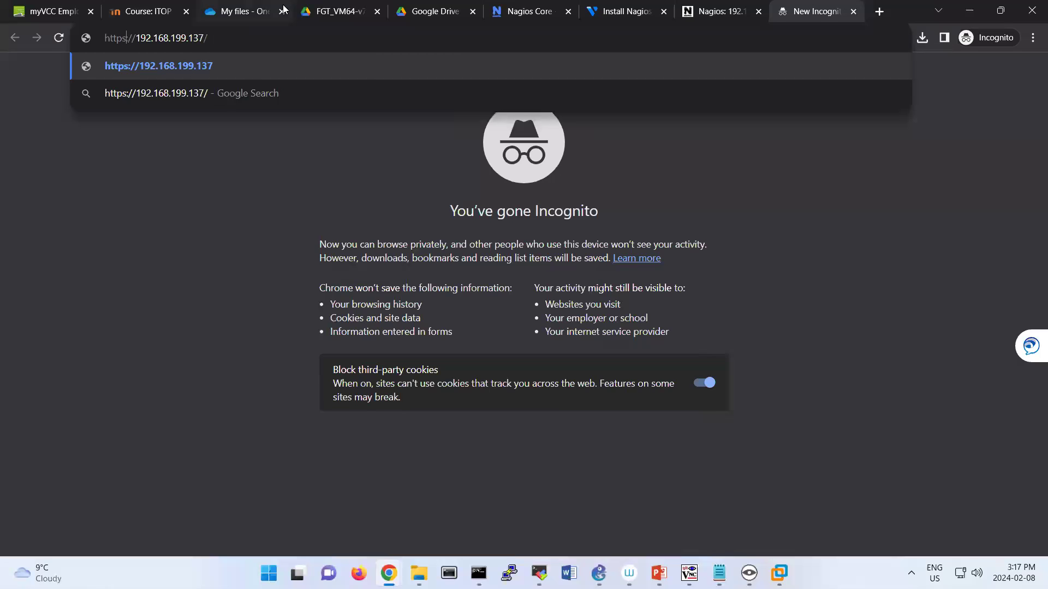
key("Return")
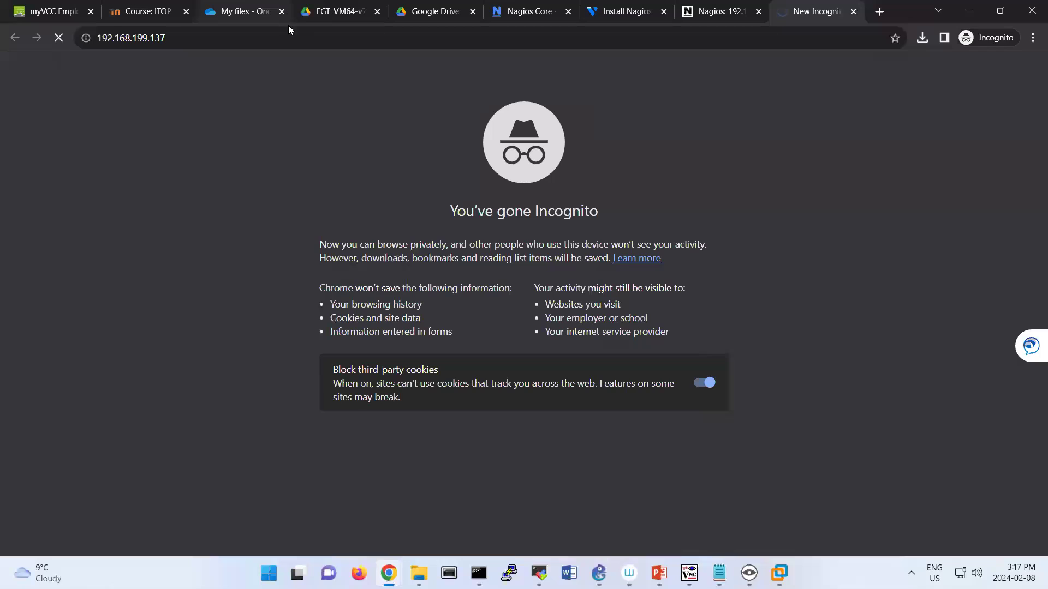
Return to the FortiGate virtual machine console in VMware Workstation.
left_click(259, 36)
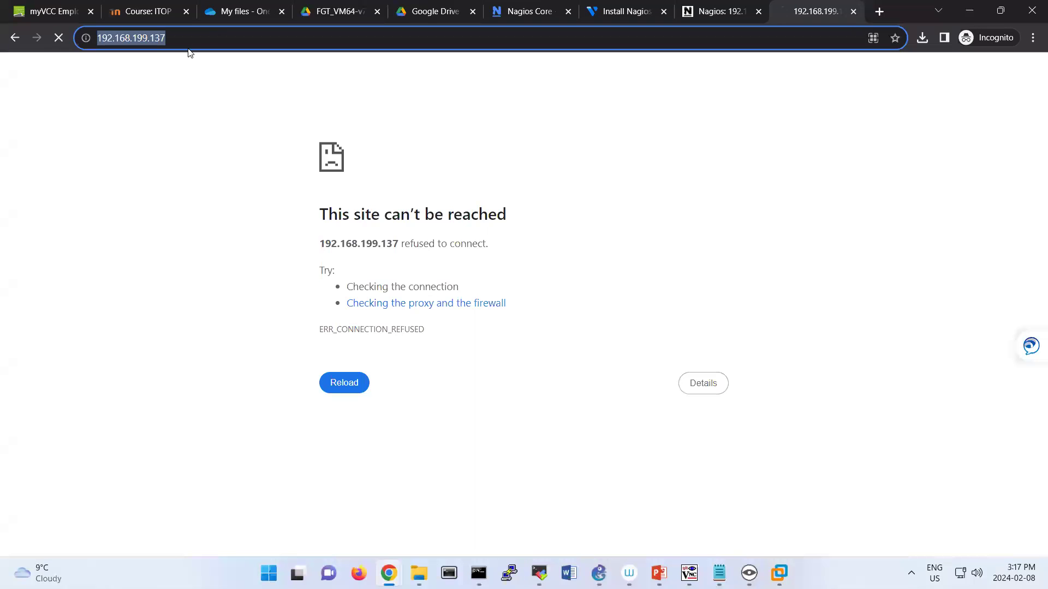
left_click(210, 36)
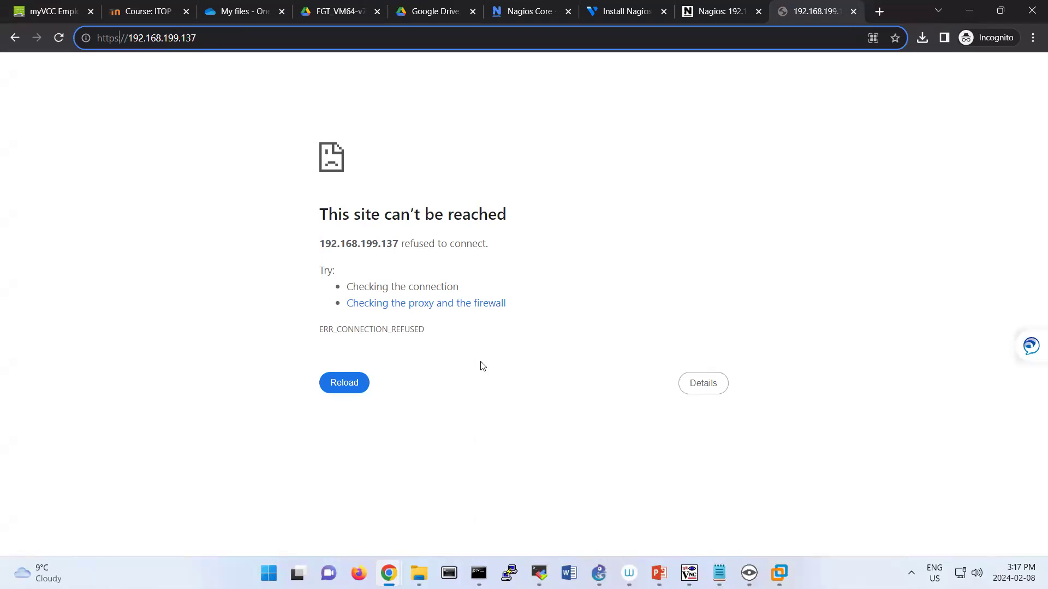
left_click(780, 573)
left_click(797, 485)
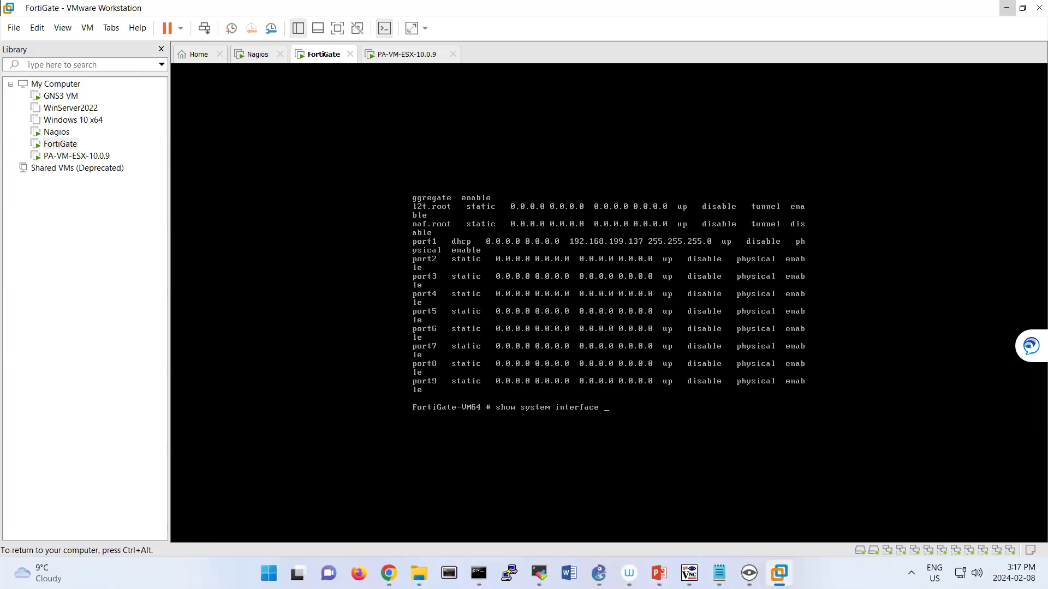
Display port1's current configuration with show system interface port1.
key("BackSpace")
key("BackSpace")
key("BackSpace")
key("BackSpace")
key("BackSpace")
key("BackSpace")
key("BackSpace")
key("BackSpace")
key("BackSpace")
key("BackSpace")
key("BackSpace")
key("BackSpace")
key("BackSpace")
key("BackSpace")
key("BackSpace")
key("BackSpace")
key("BackSpace")
key("BackSpace")
key("BackSpace")
key("BackSpace")
type("show system interface port1")
key("Return")
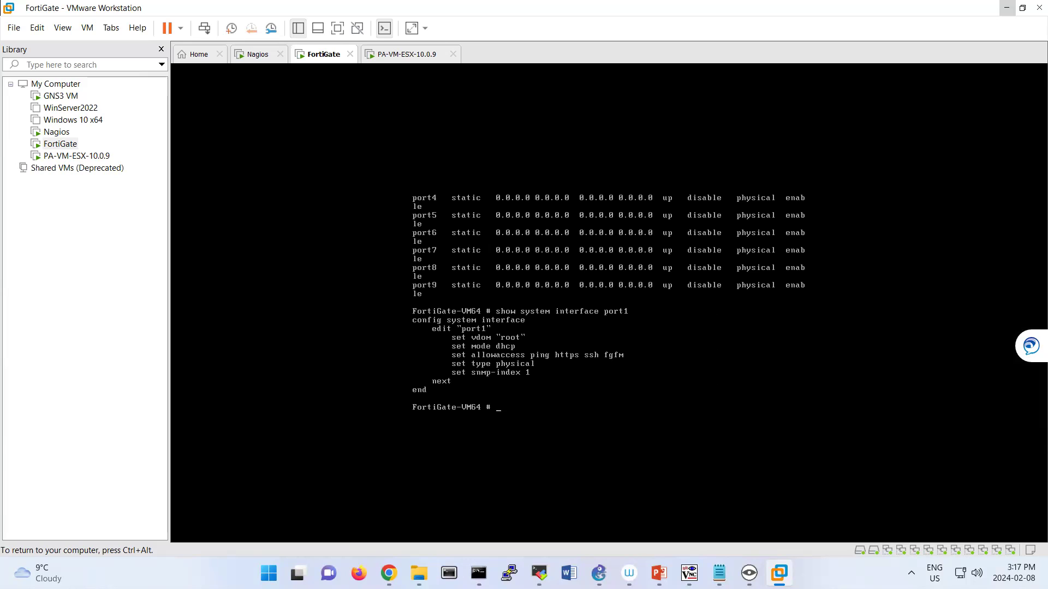
Set port1's allowaccess to http https ping under config system interface and save with end.
key("ctrl+alt")
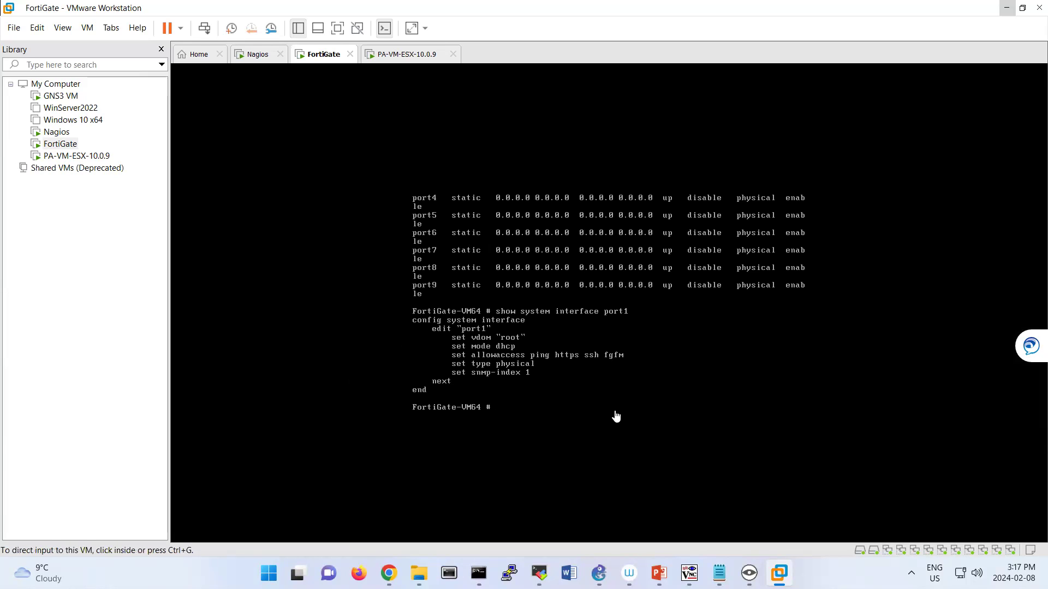
left_click(580, 421)
type("config system interface")
key("Return")
type("edit port1")
key("Return")
type("set allowaccess http https ")
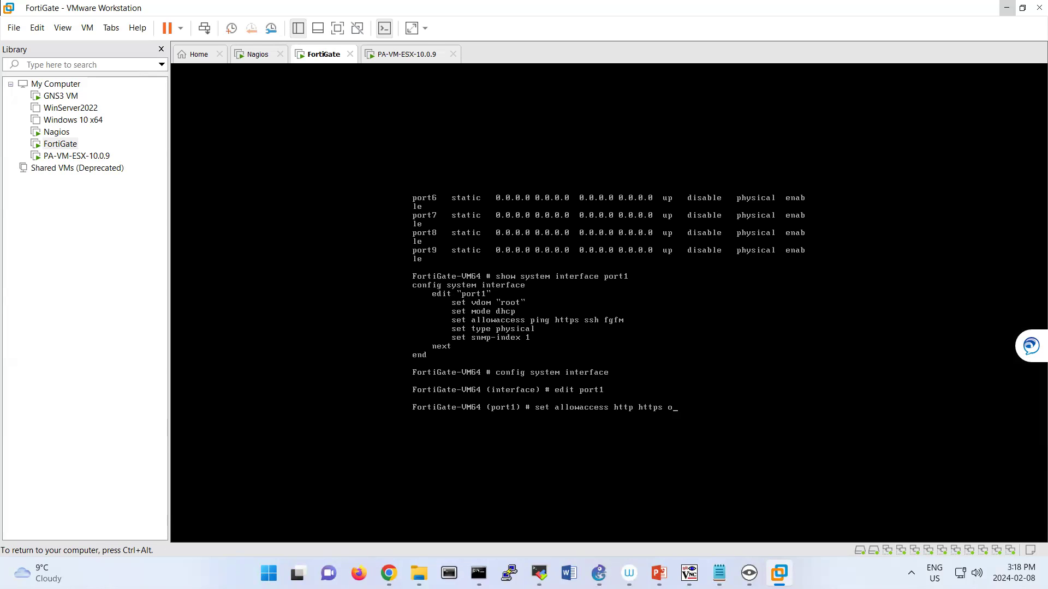
type("ping")
key("Return")
type("end")
key("Return")
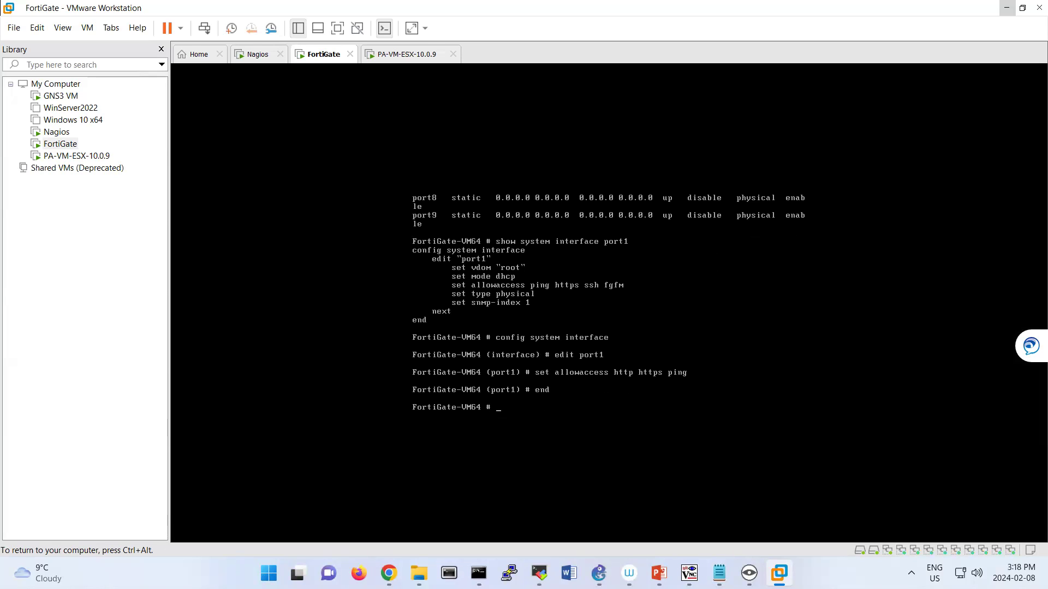
key("ctrl+alt")
mouse_move(388, 573)
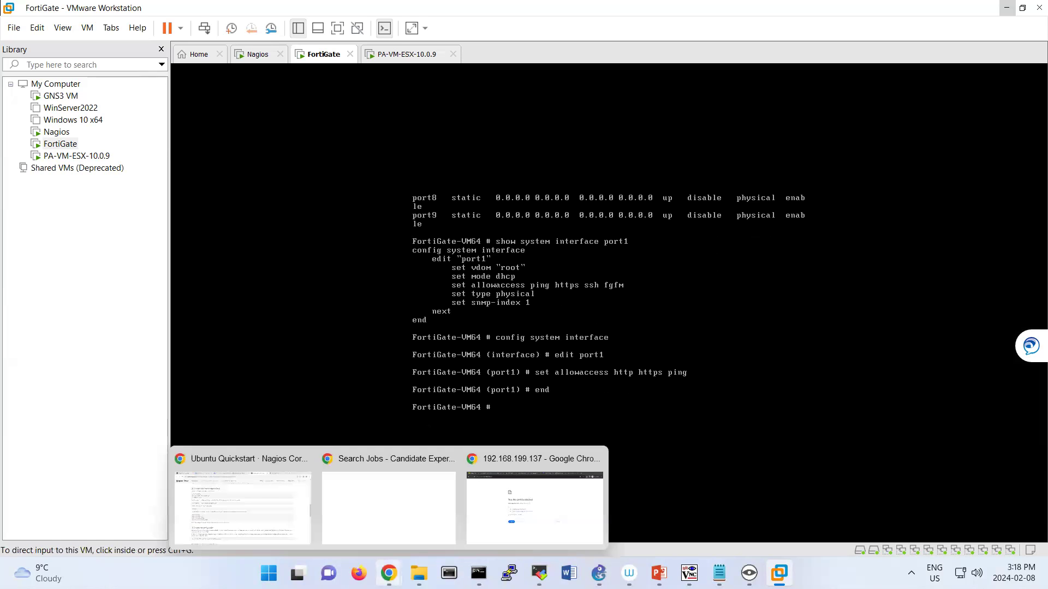
left_click(513, 494)
type("://192.168.199.137")
left_click_drag(119, 38, 113, 38)
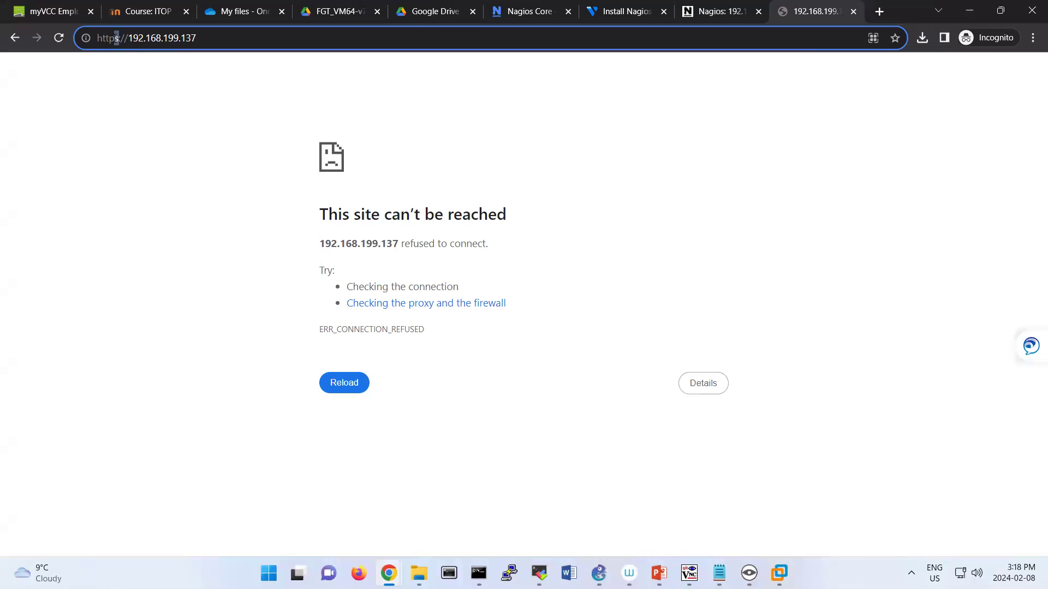
key("BackSpace")
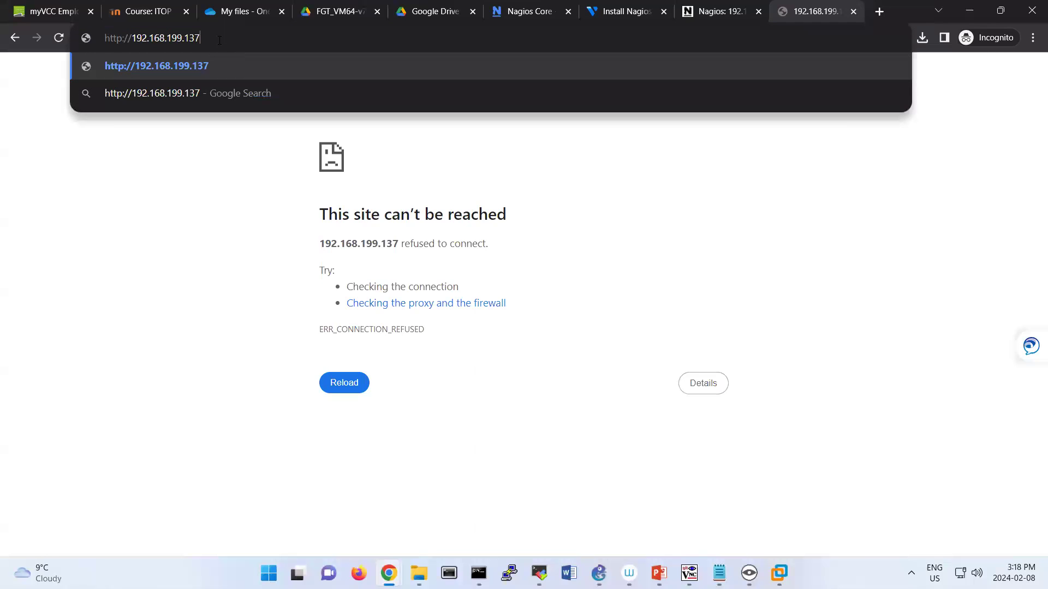
key("Return")
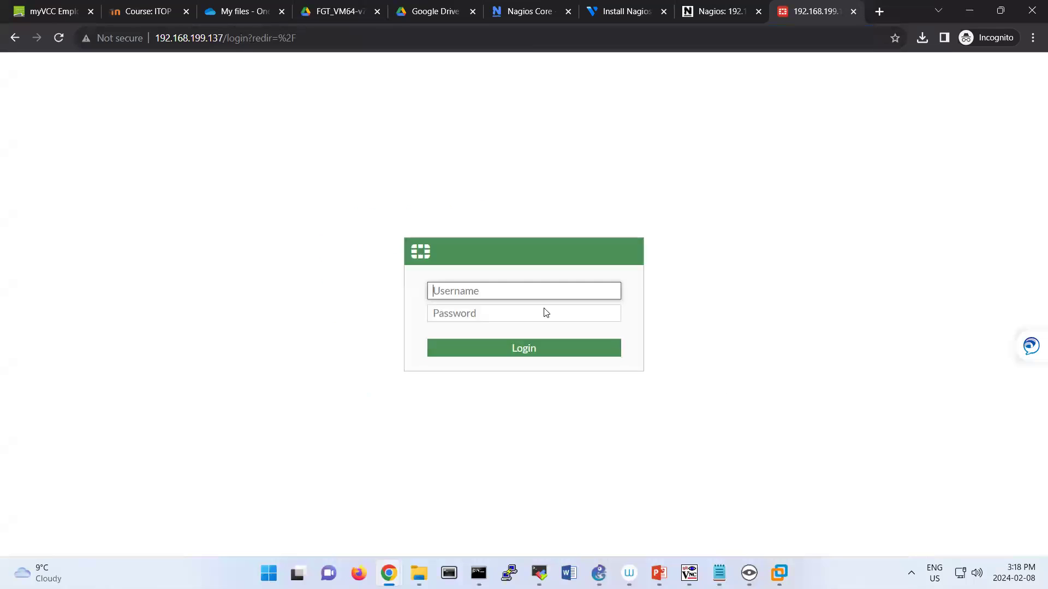
Log in to the FortiGate web GUI as admin with the account password.
type("admin")
key("Tab")
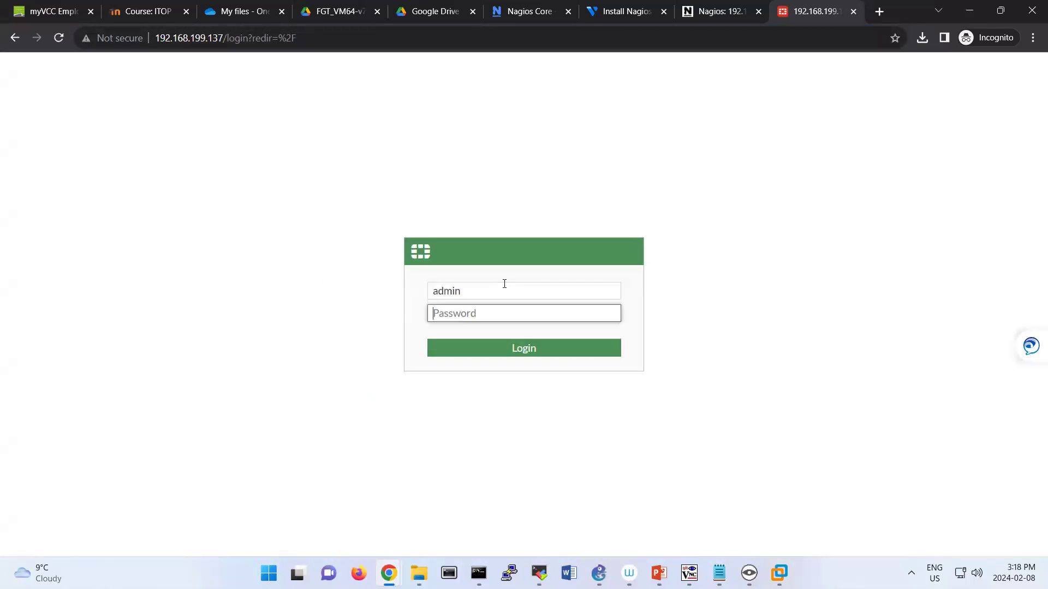
type("password")
key("Return")
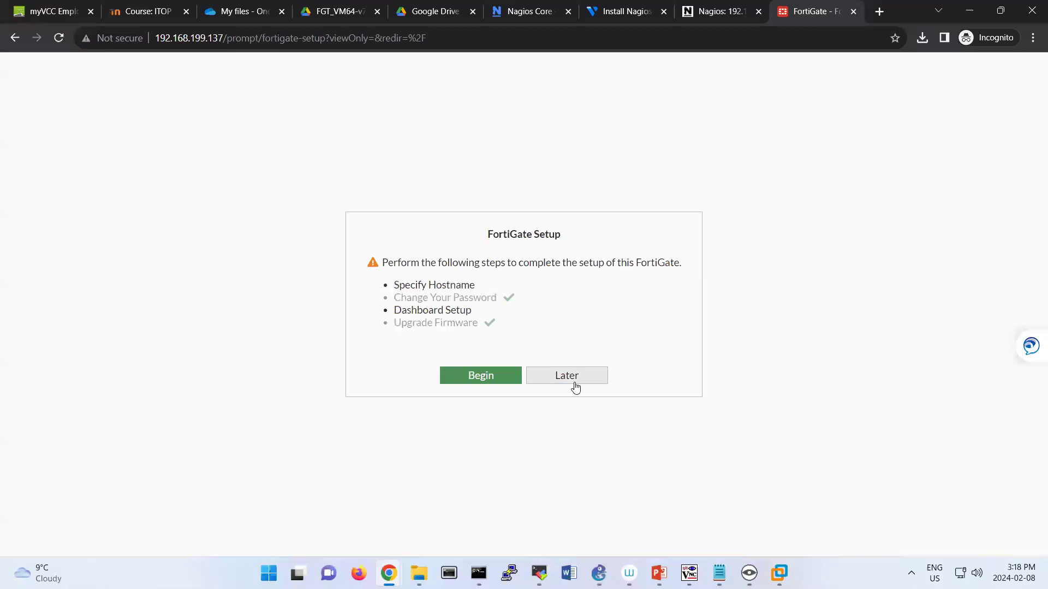
Postpone setup, dismiss the FortiOS video permanently, and expand the Network menu.
left_click(573, 383)
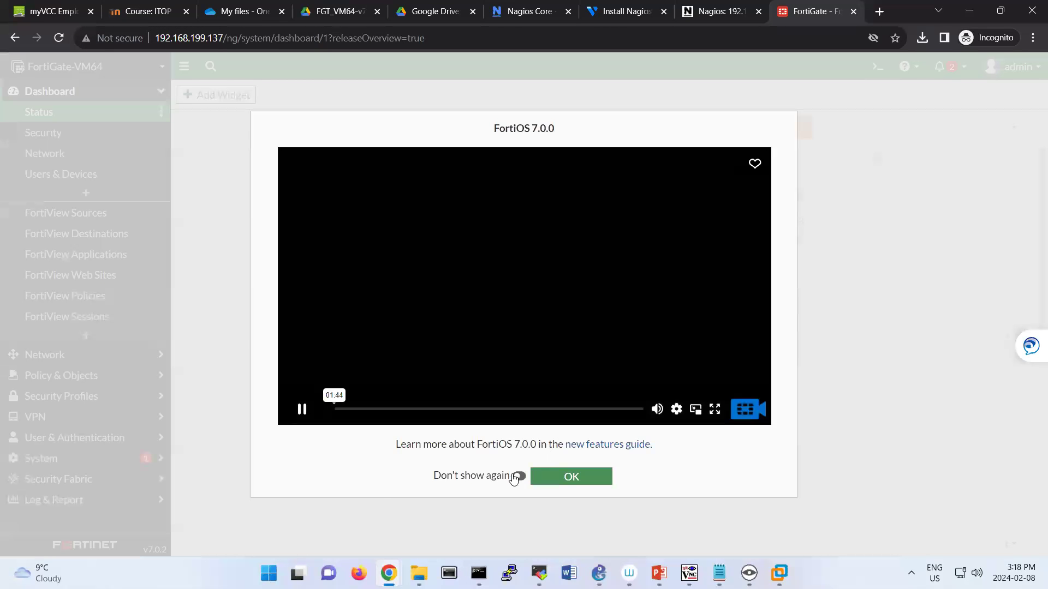
left_click(515, 476)
left_click(561, 484)
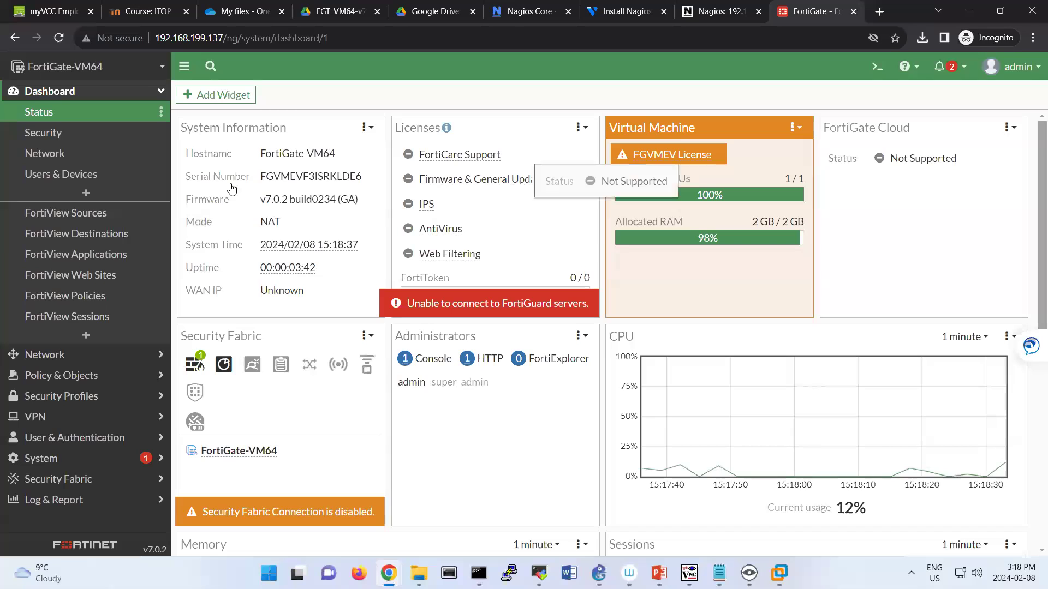
left_click_drag(218, 342, 214, 343)
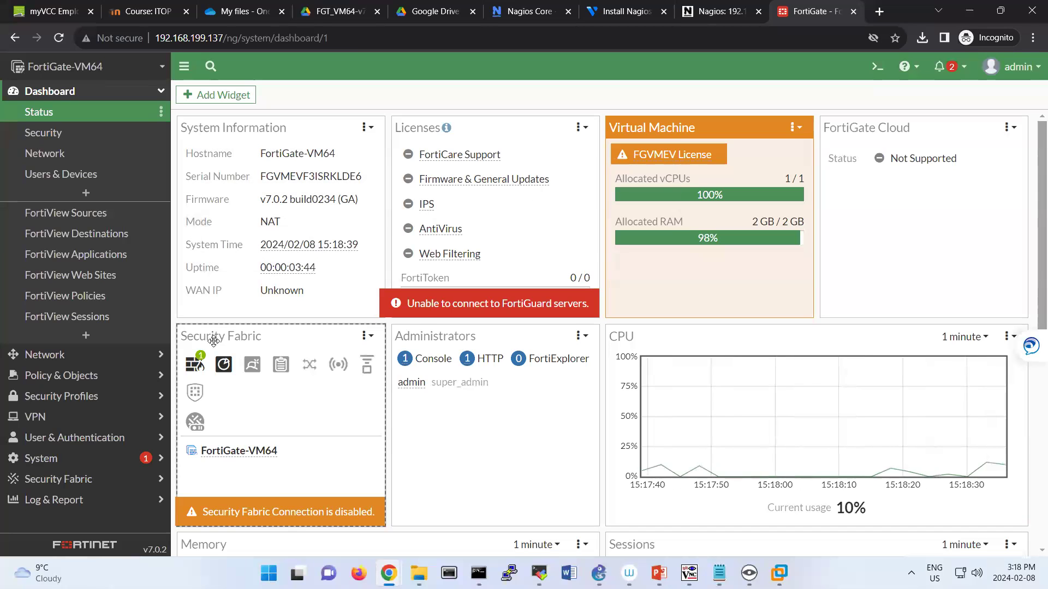
mouse_move(457, 186)
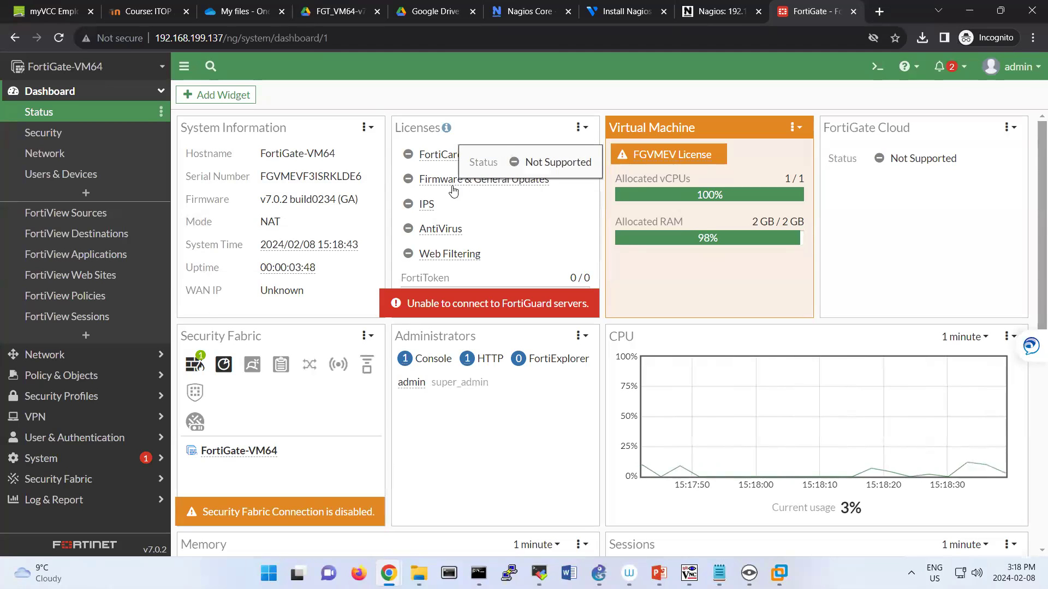
left_click(94, 360)
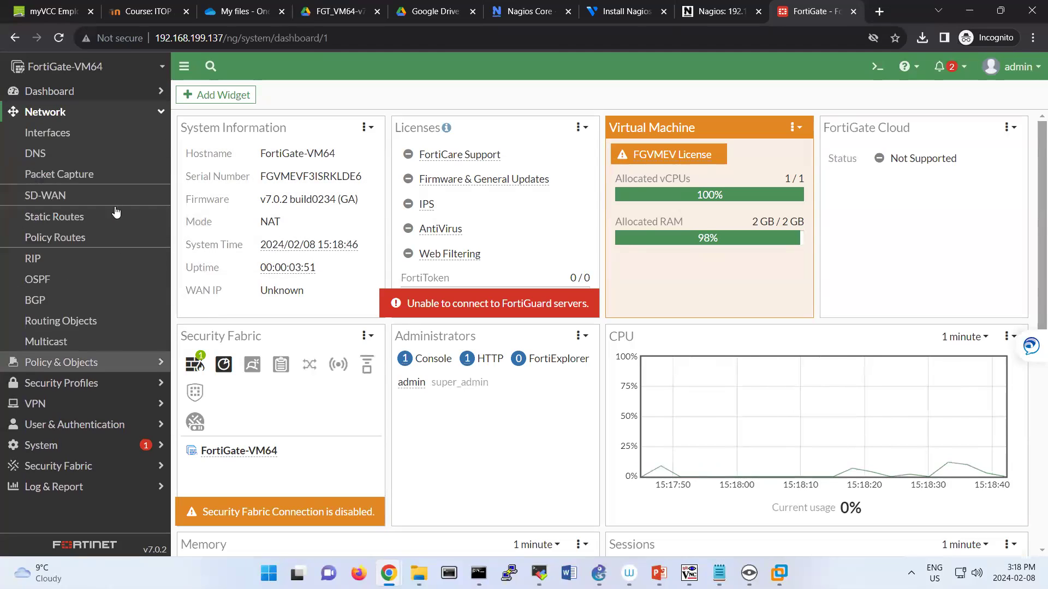
Add SNMP to port1's administrative access in Interfaces and confirm the change.
left_click(89, 141)
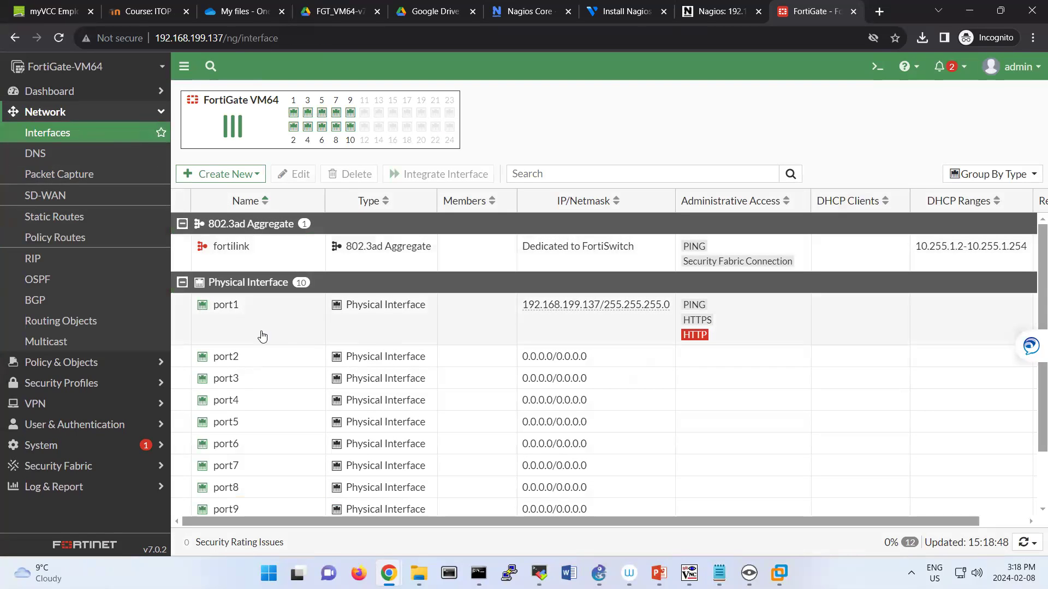
double_click(280, 337)
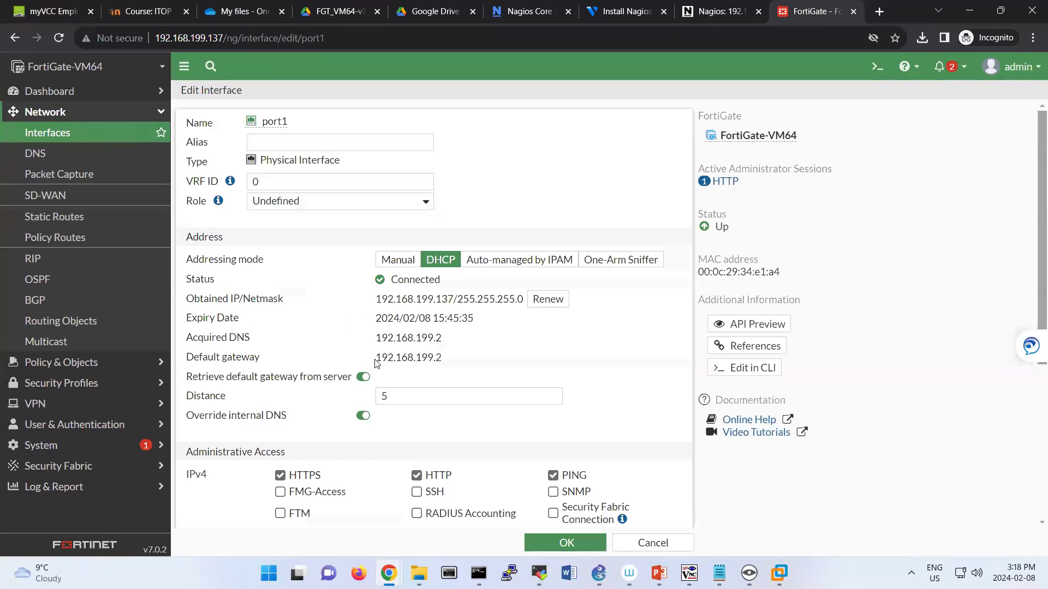
scroll(377, 361, "down", 2)
left_click(554, 356)
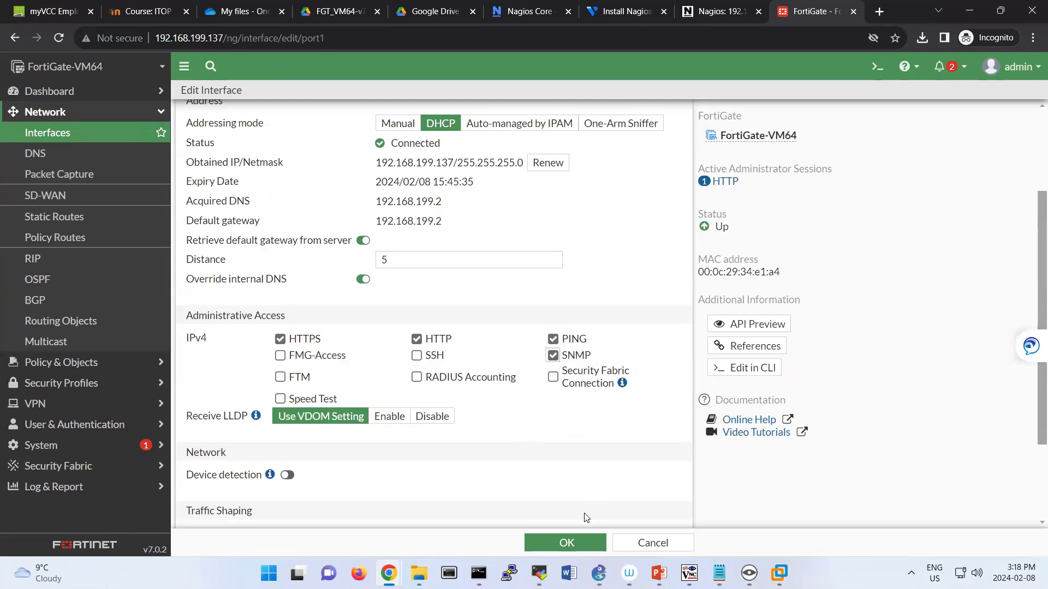
left_click(568, 538)
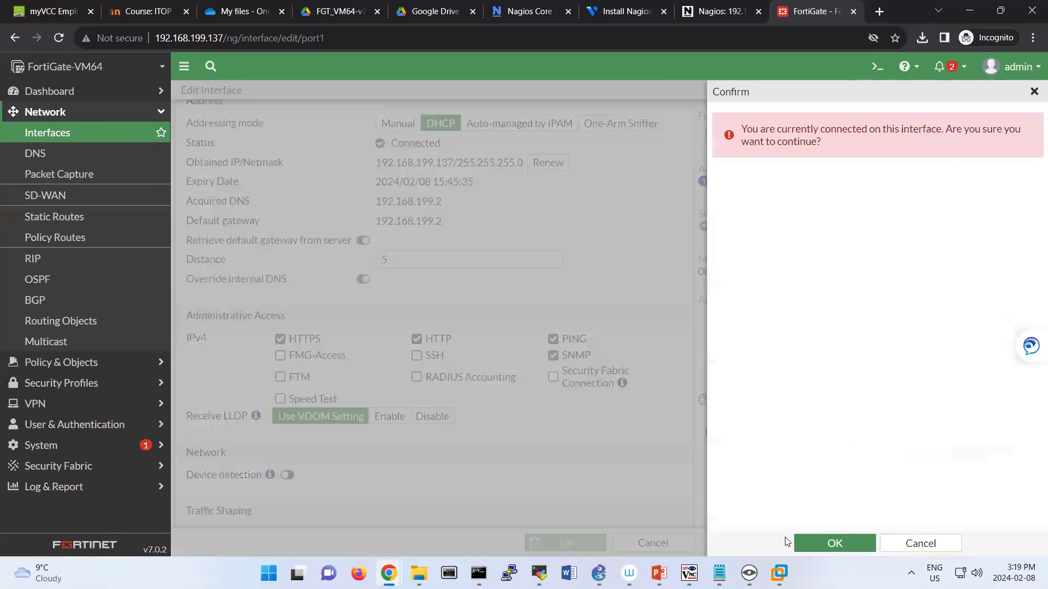
left_click(814, 543)
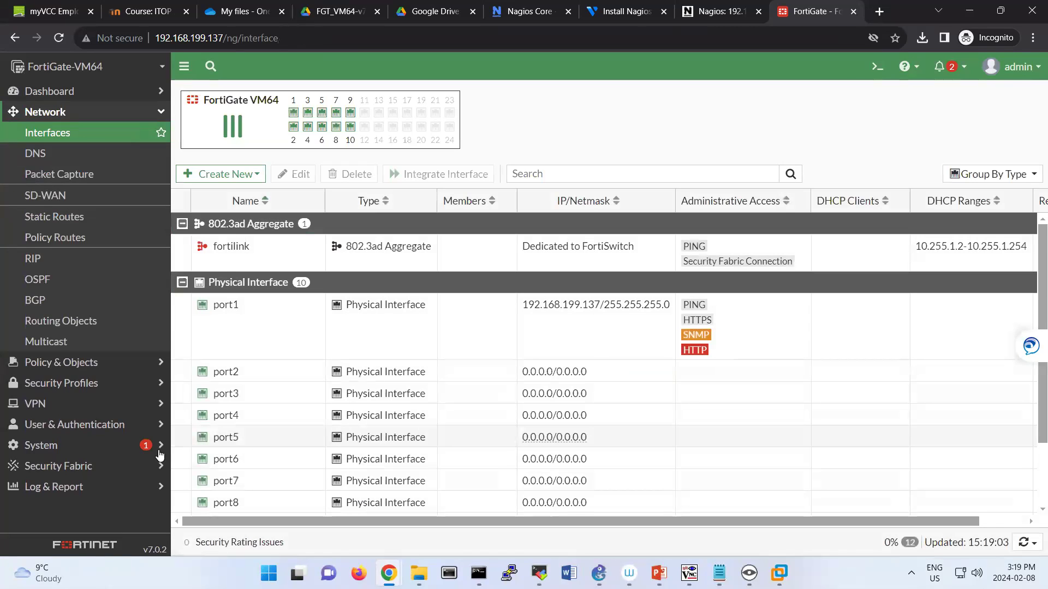
Expand the System menu in the sidebar.
left_click(69, 487)
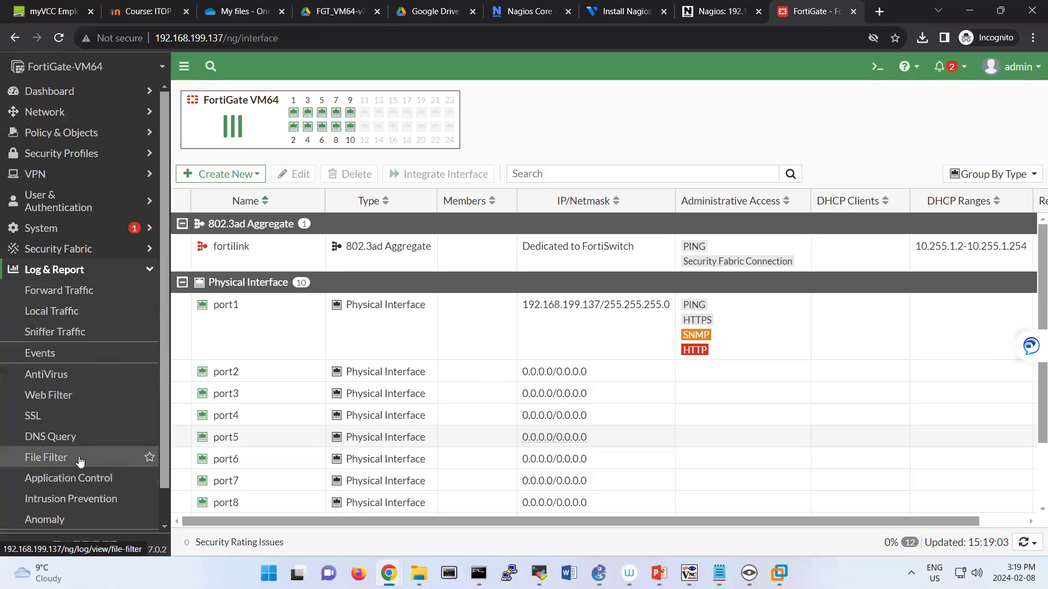
scroll(80, 410, "down", 1)
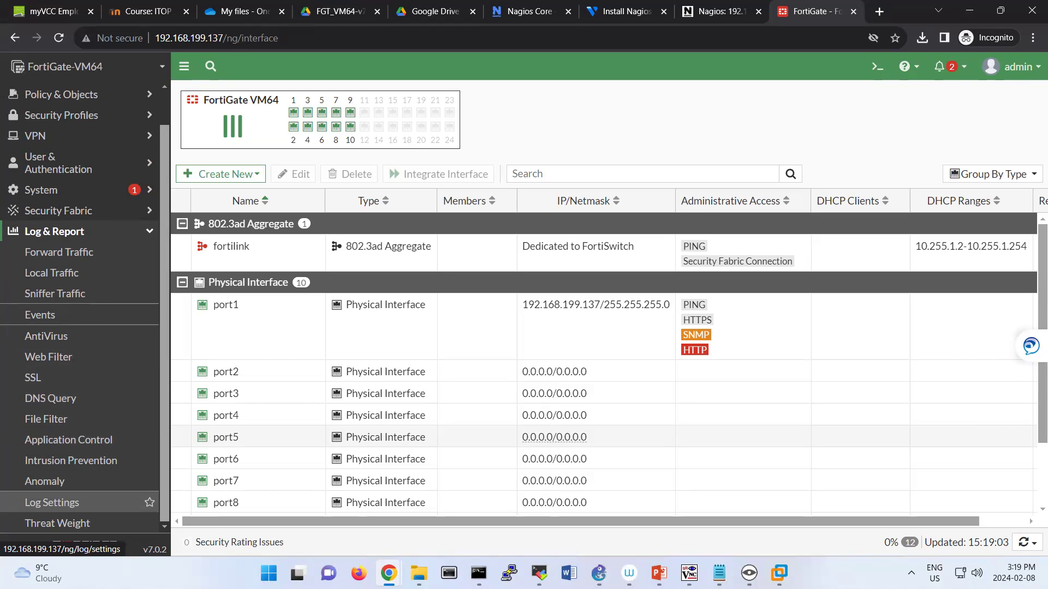
left_click(103, 191)
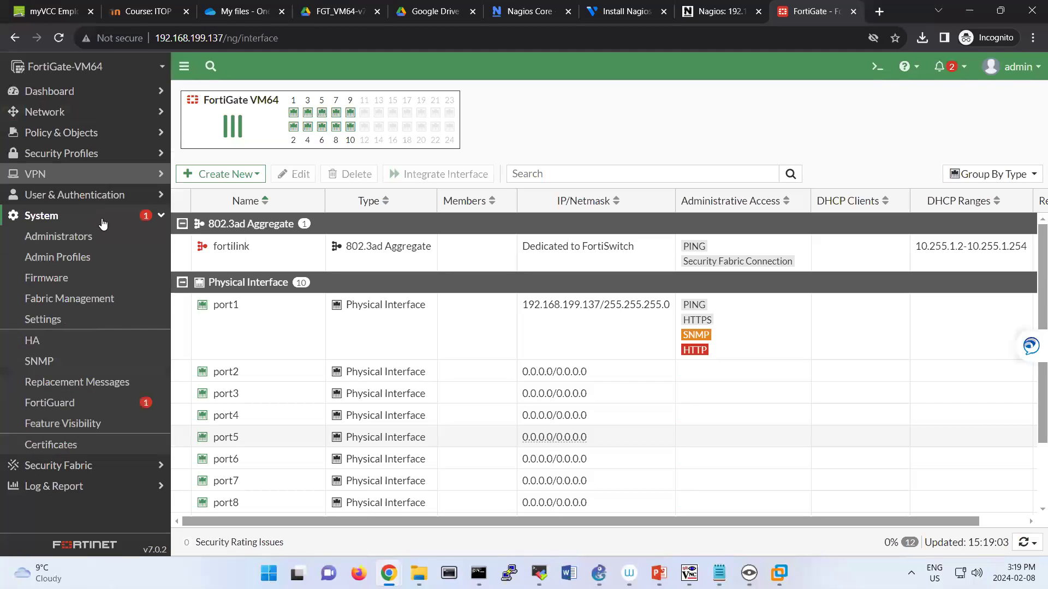
Enable the SNMP agent with description myfortigate, location vancouver, and contact info filled in.
left_click(101, 364)
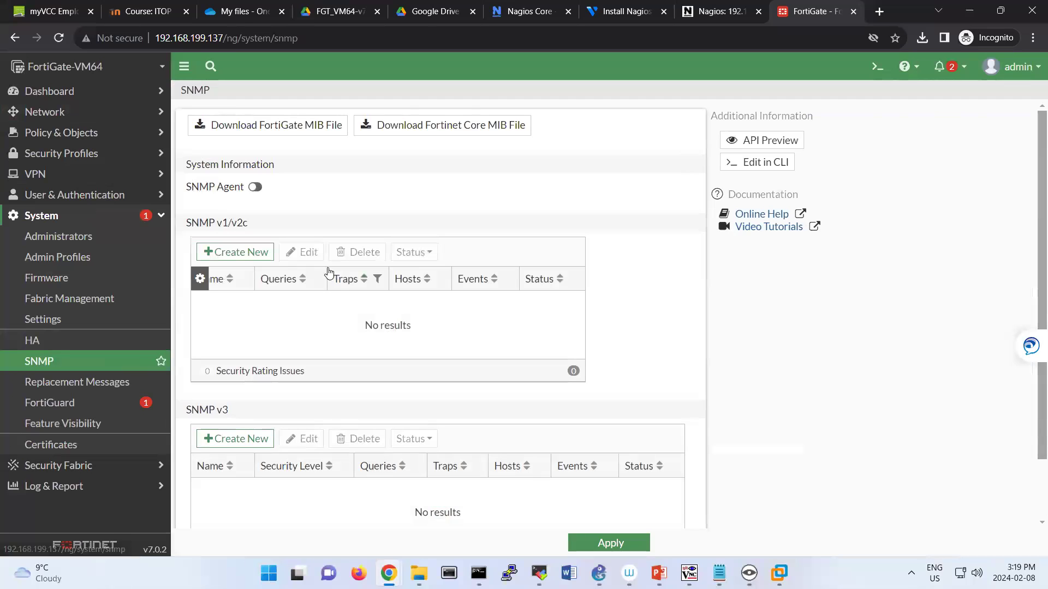
left_click(257, 188)
left_click(300, 209)
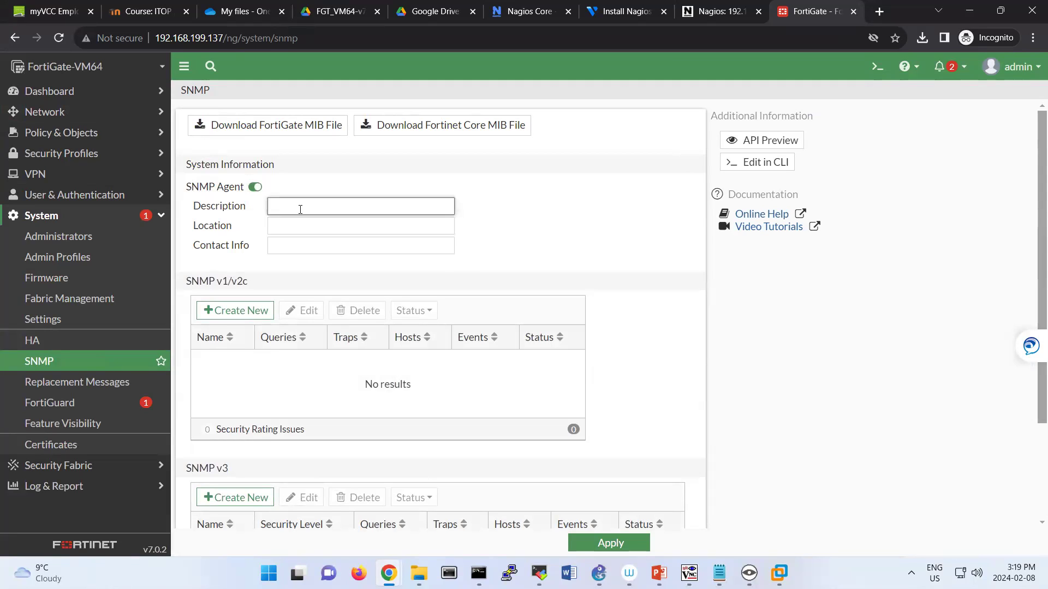
type("myfortigate")
key("Tab")
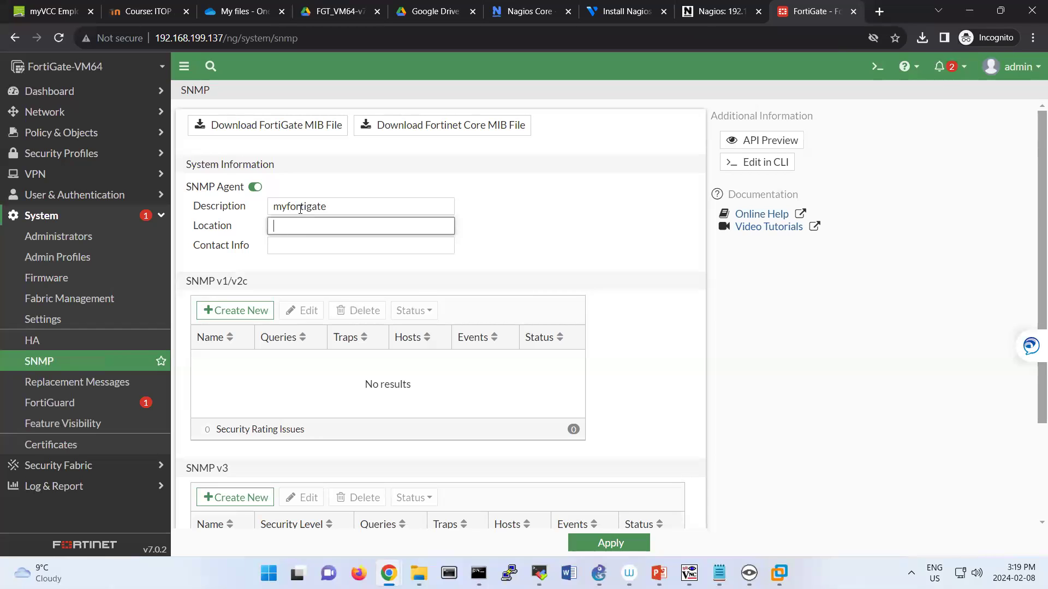
type("vancouver")
key("Tab")
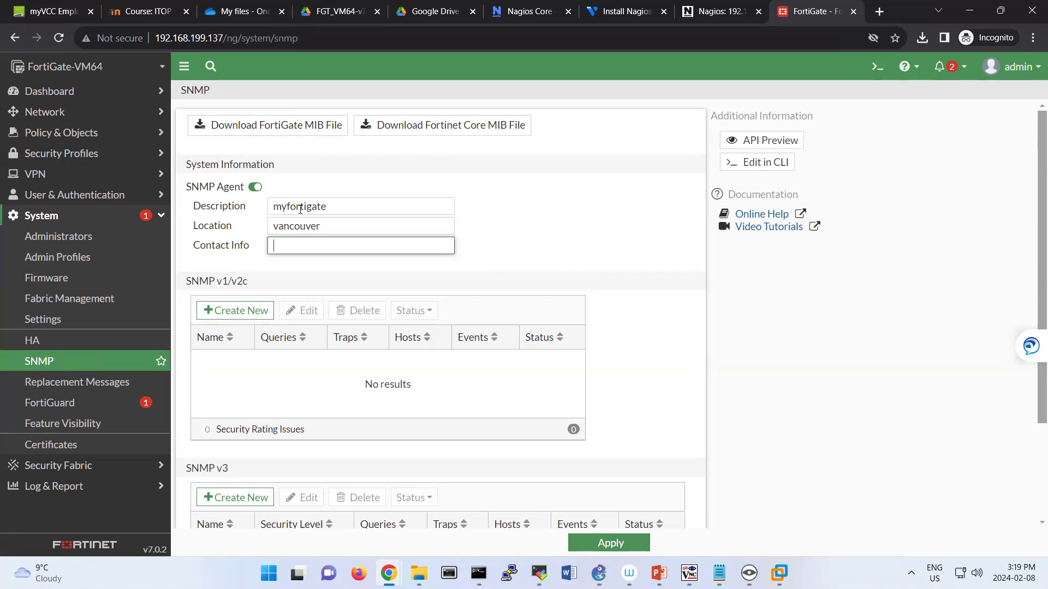
type("2222222")
Create an SNMP v1/v2c community named fortigate with host 192.168.199.136 copied from Nagios.
left_click(232, 316)
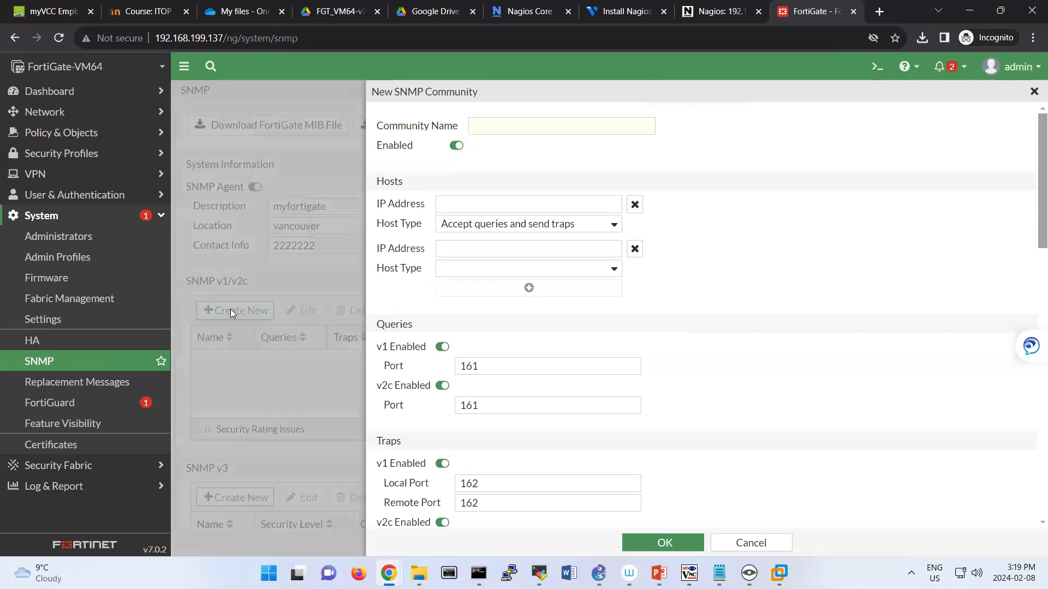
left_click(498, 124)
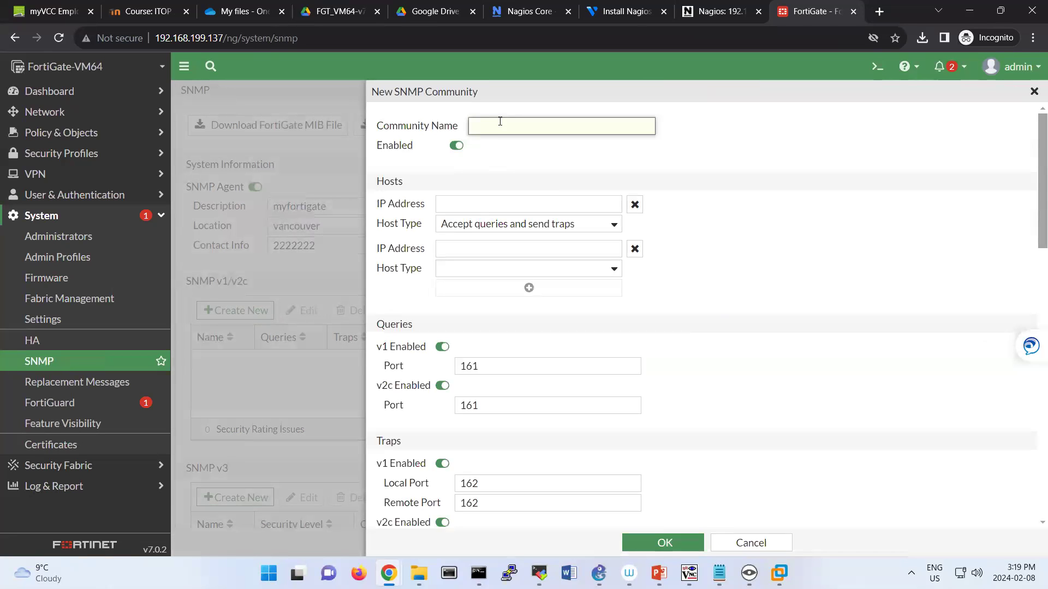
type("fortigate")
left_click(449, 204)
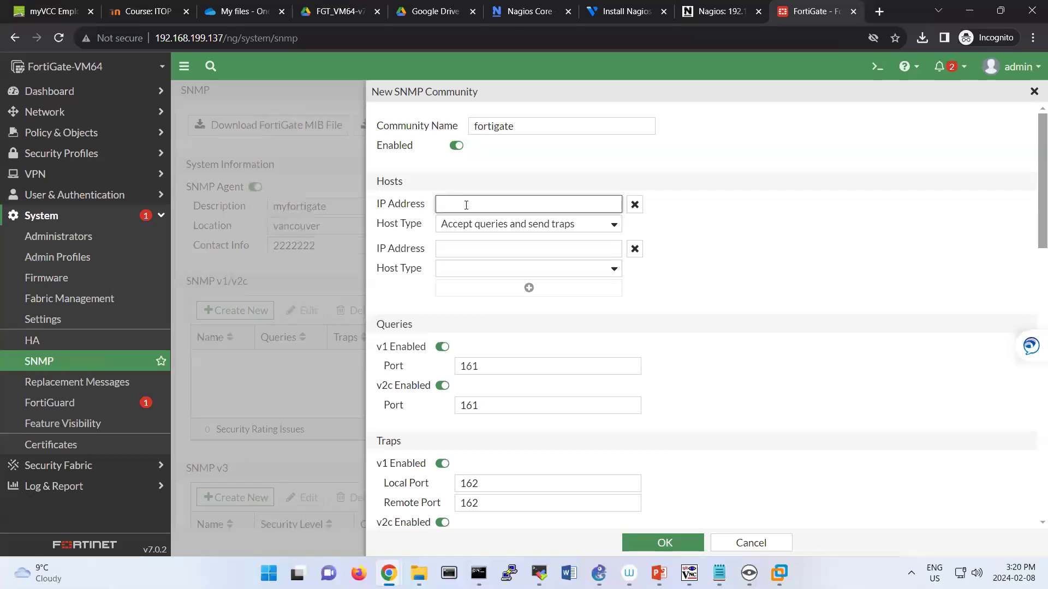
left_click(718, 15)
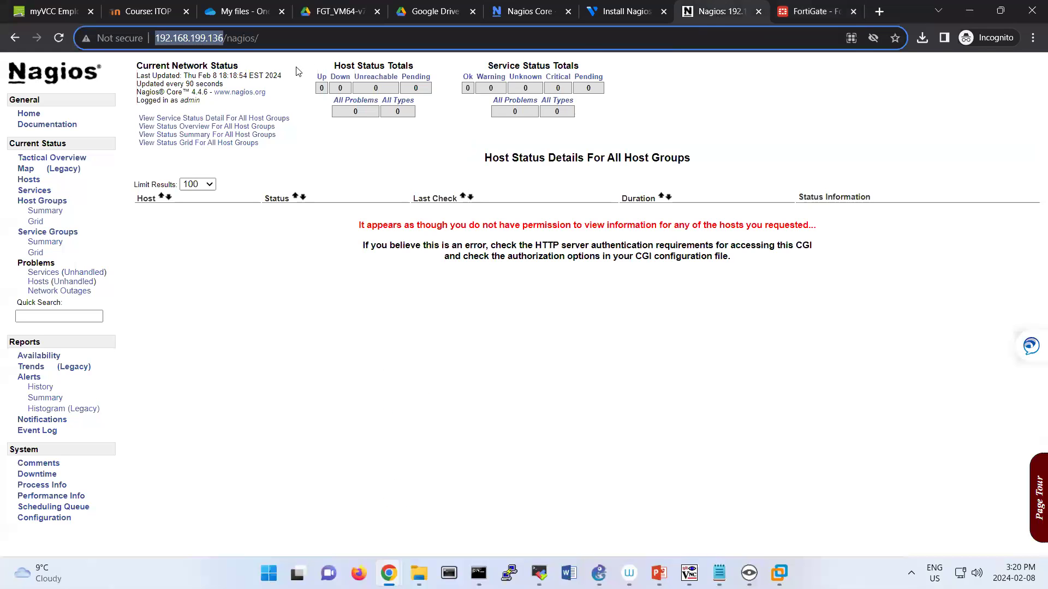
right_click(207, 38)
left_click(244, 105)
left_click(814, 14)
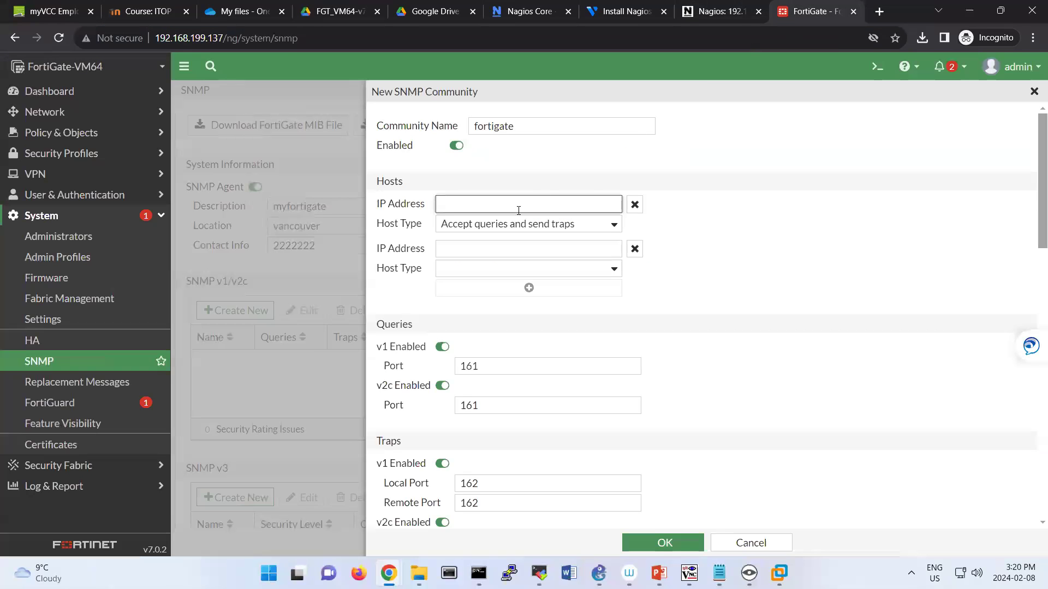
key("ctrl+v")
left_click_drag(470, 204, 363, 196)
key("BackSpace")
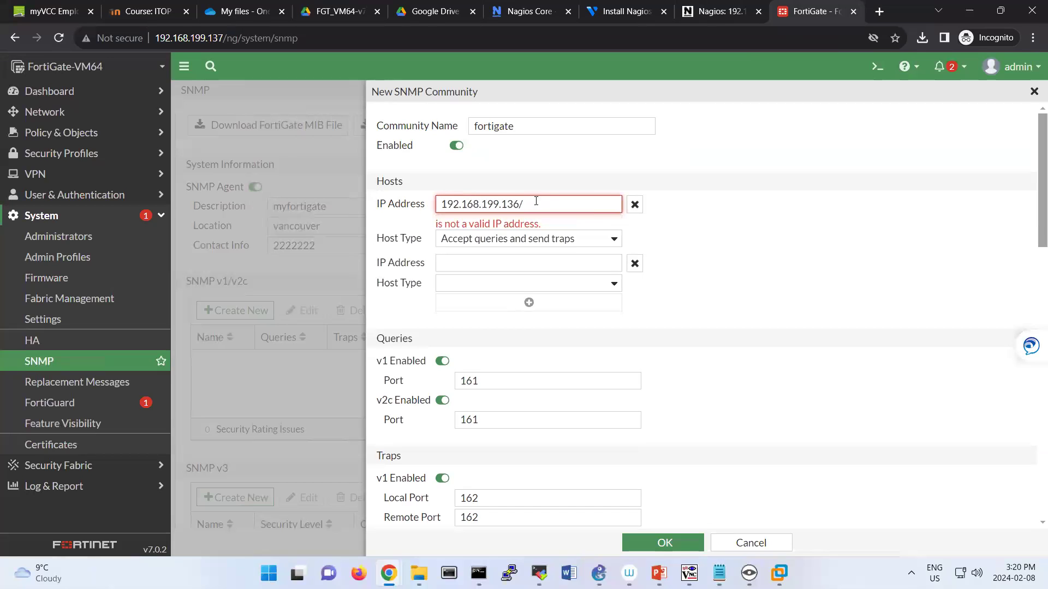
left_click(536, 203)
key("BackSpace")
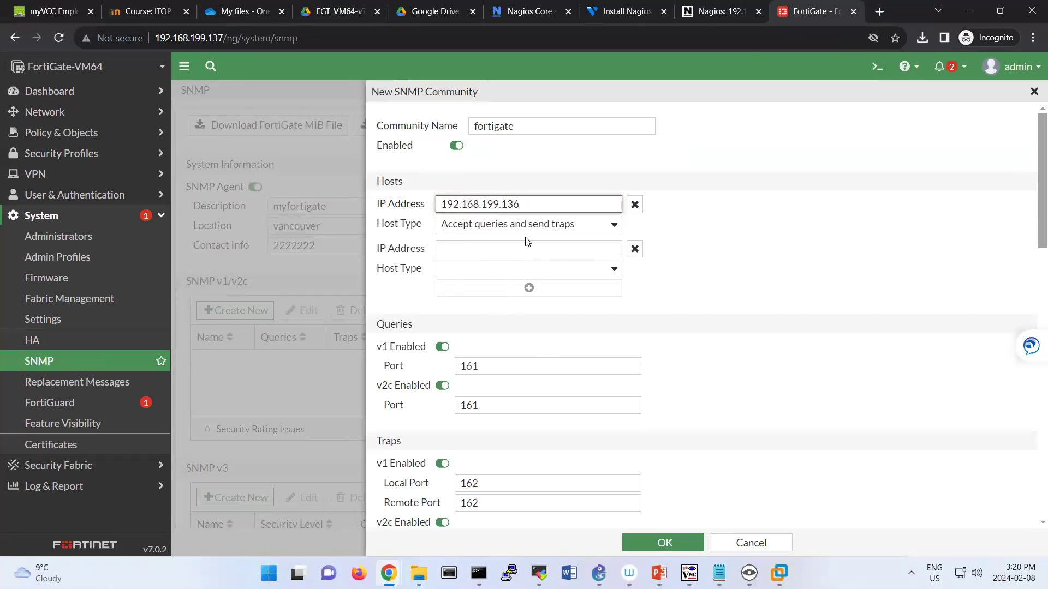
Enable the Configuration change and new-device-found events, save the community, and apply the SNMP settings.
scroll(444, 364, "down", 2)
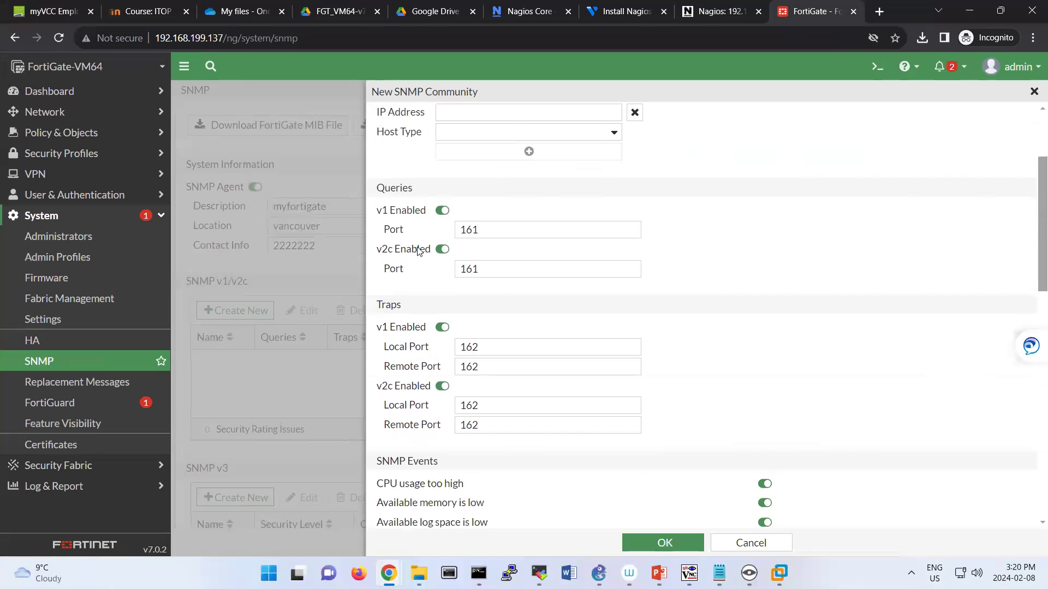
scroll(455, 371, "down", 2)
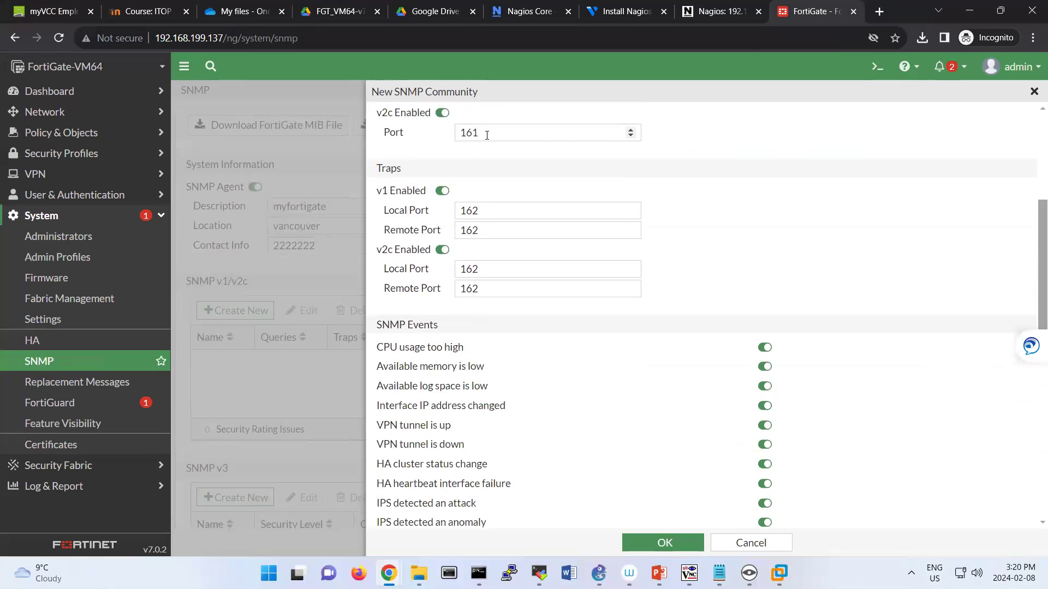
scroll(498, 294, "down", 3)
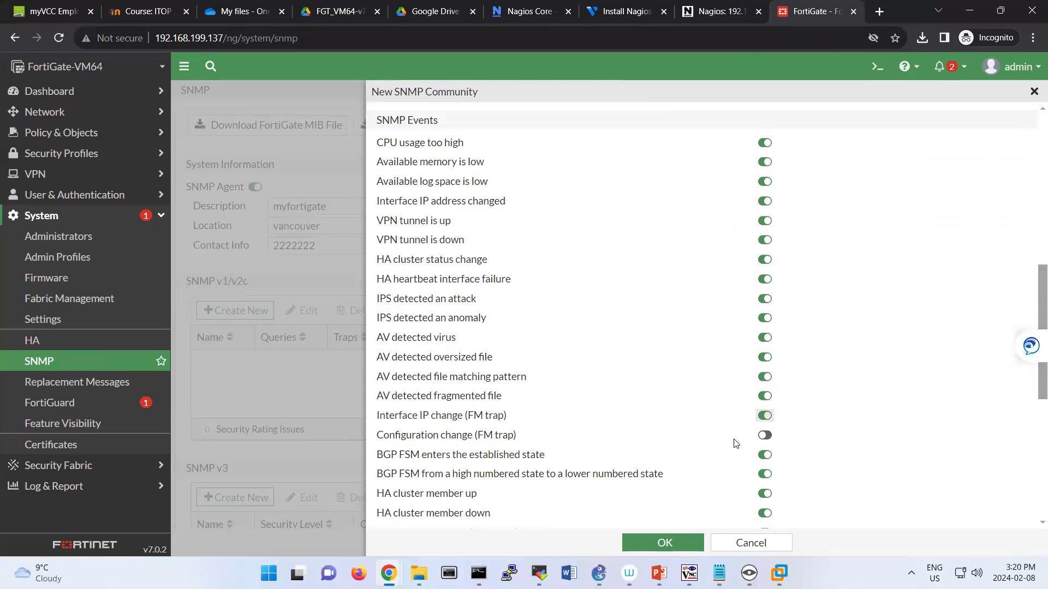
left_click(764, 435)
scroll(703, 430, "down", 5)
scroll(758, 415, "down", 2)
left_click(759, 415)
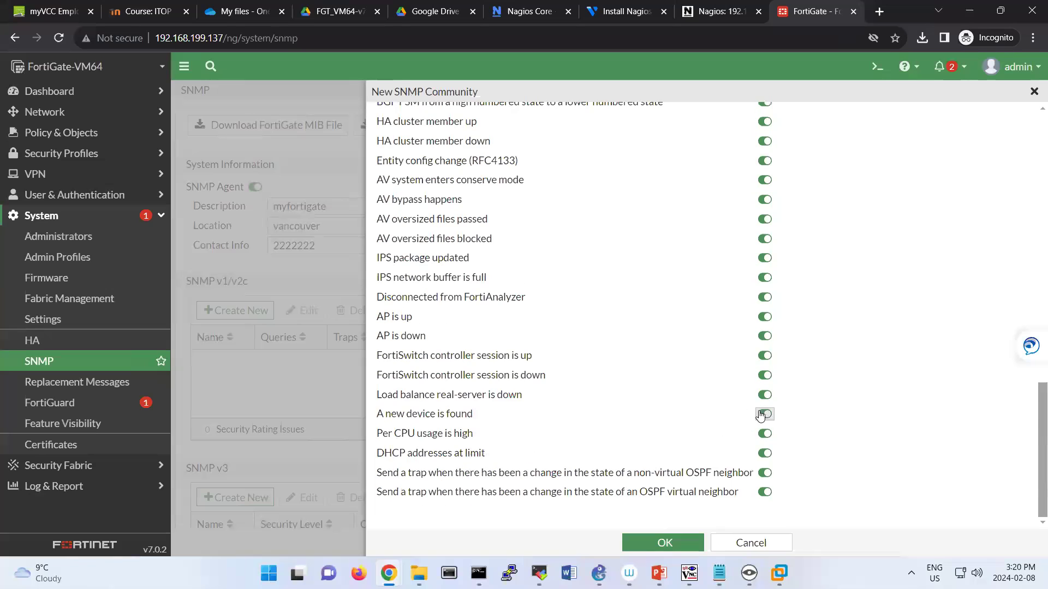
left_click(663, 545)
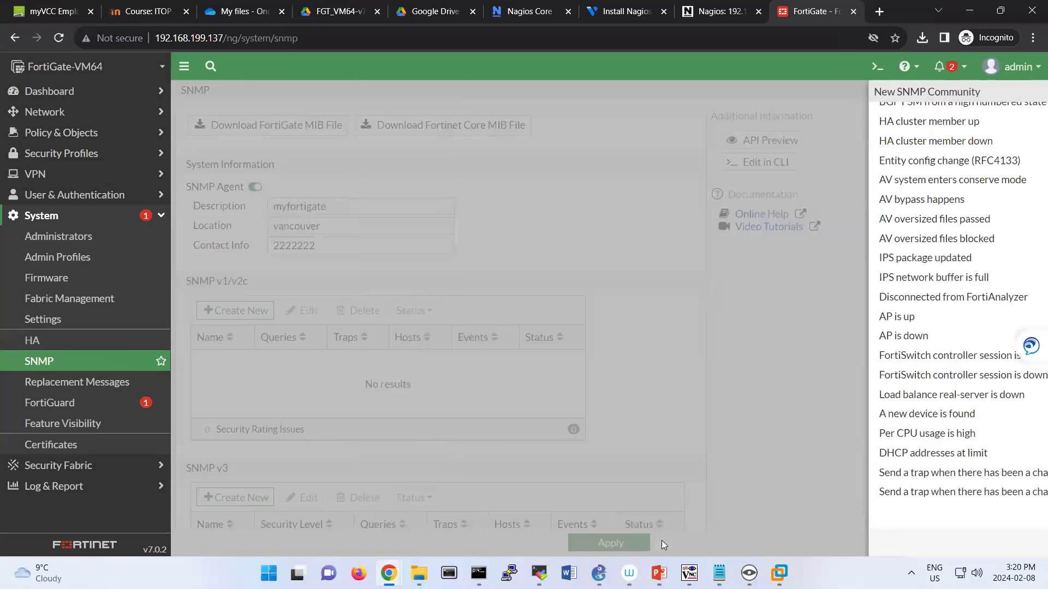
scroll(635, 428, "down", 1)
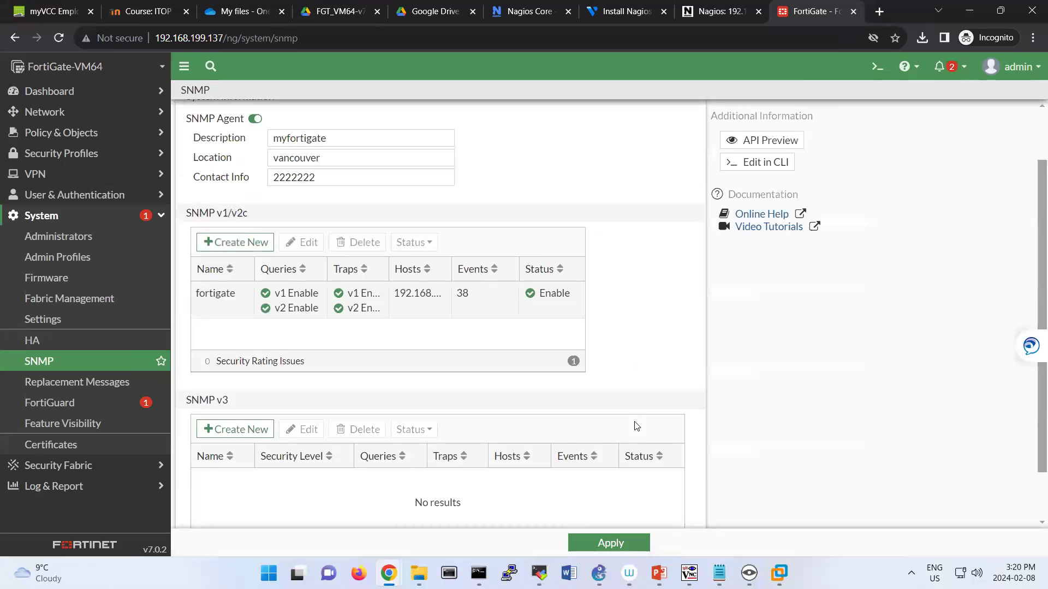
left_click(625, 545)
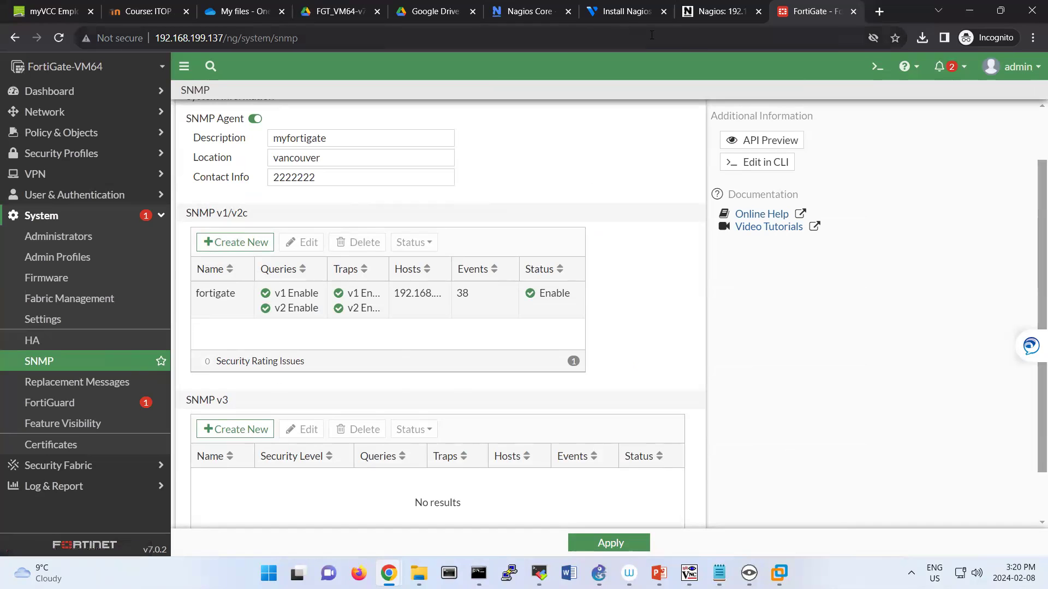
Move up to the Nagios etc directory and list its files.
left_click(478, 573)
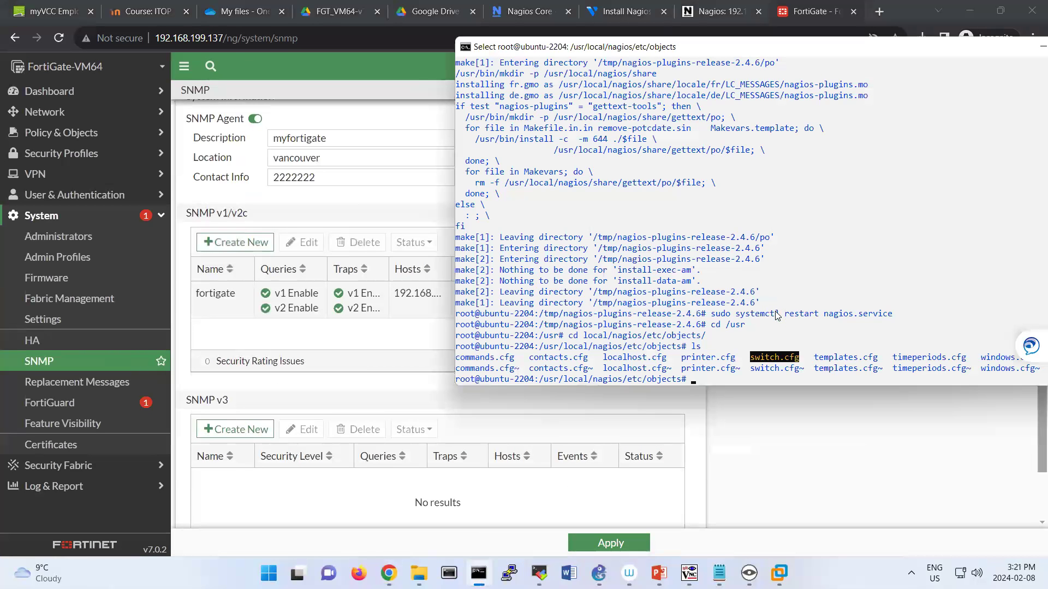
type("cd ..")
key("Return")
type("ls")
key("Return")
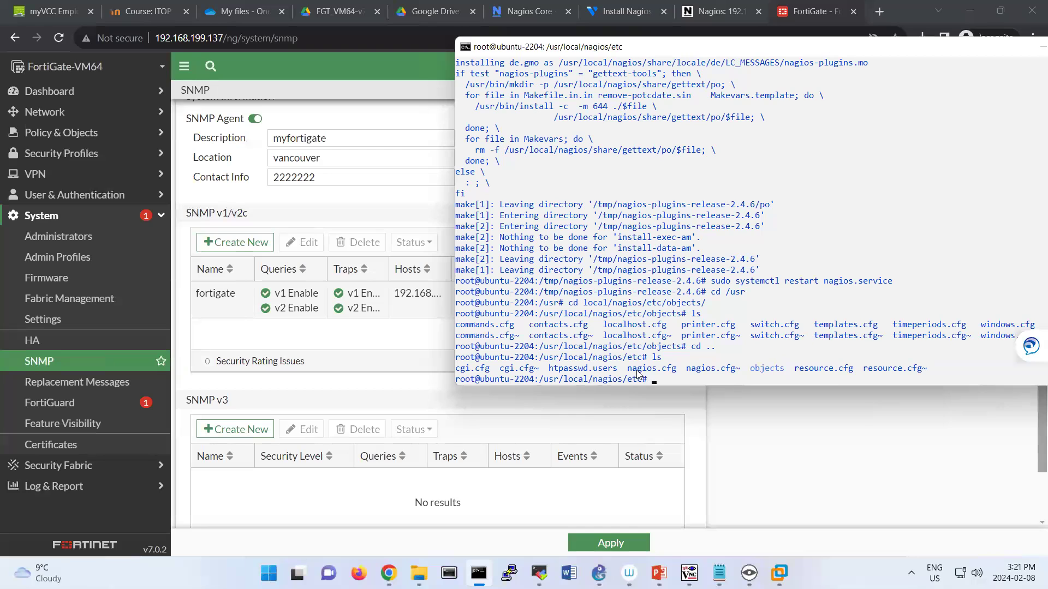
left_click_drag(628, 369, 681, 375)
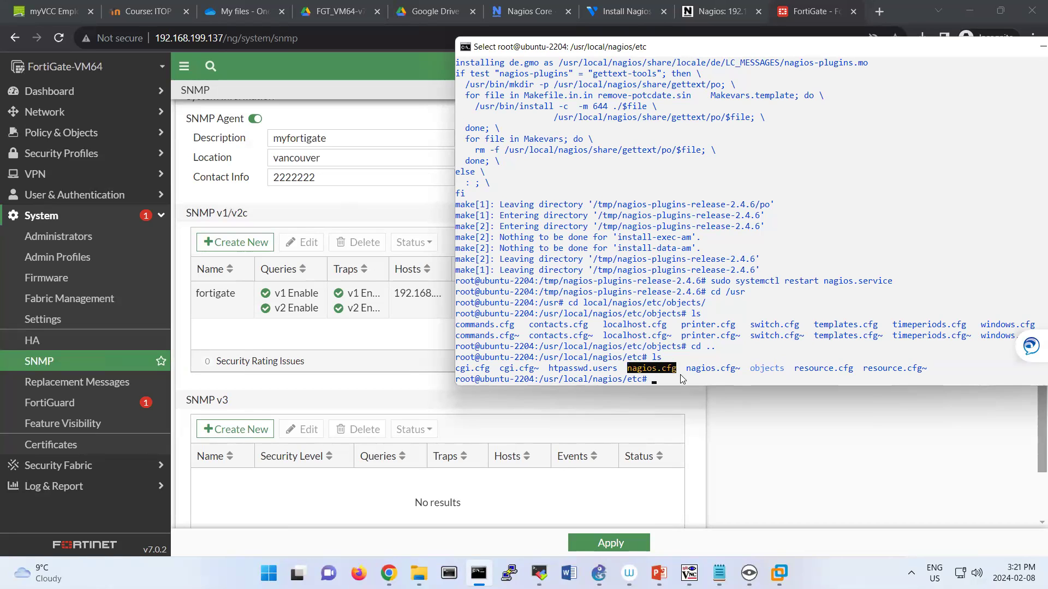
left_click(699, 380)
left_click_drag(743, 370, 685, 371)
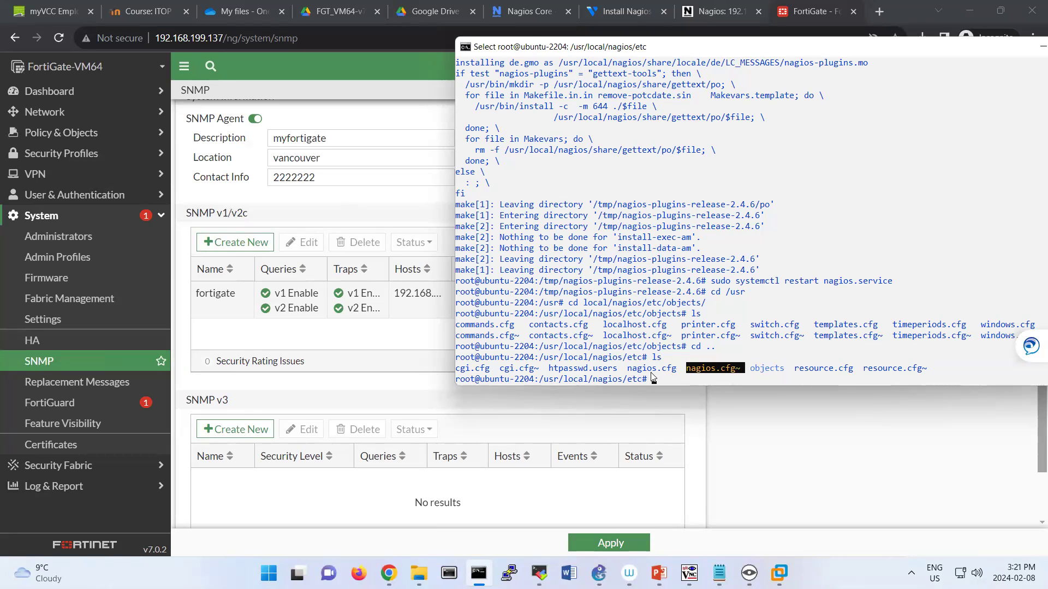
left_click(644, 368)
Uncomment the switch.cfg line in nagios.cfg with nano and save the file.
type("nano nag")
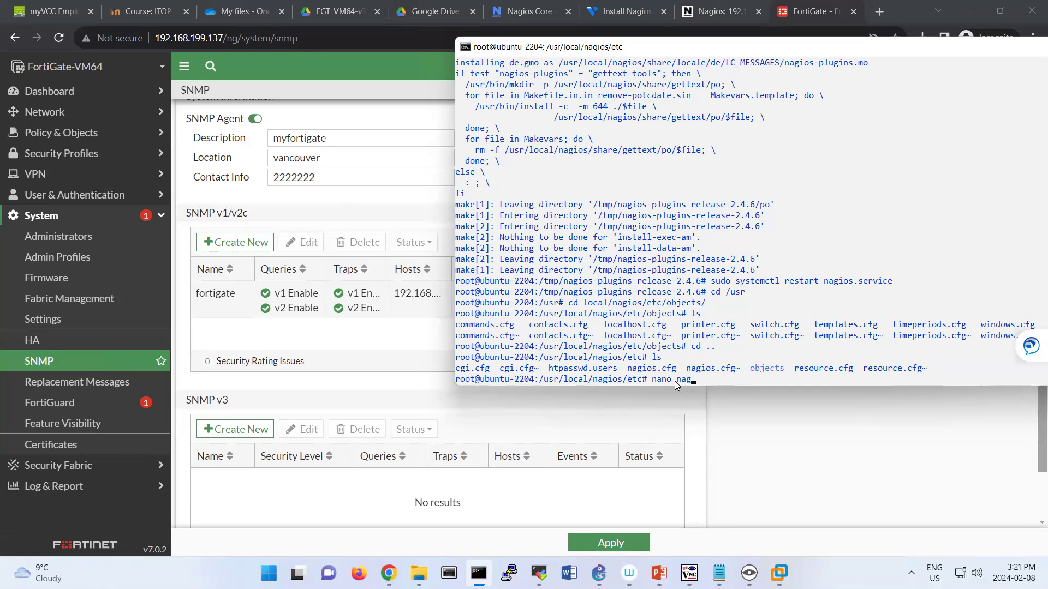
type("ios.cfg")
key("Return")
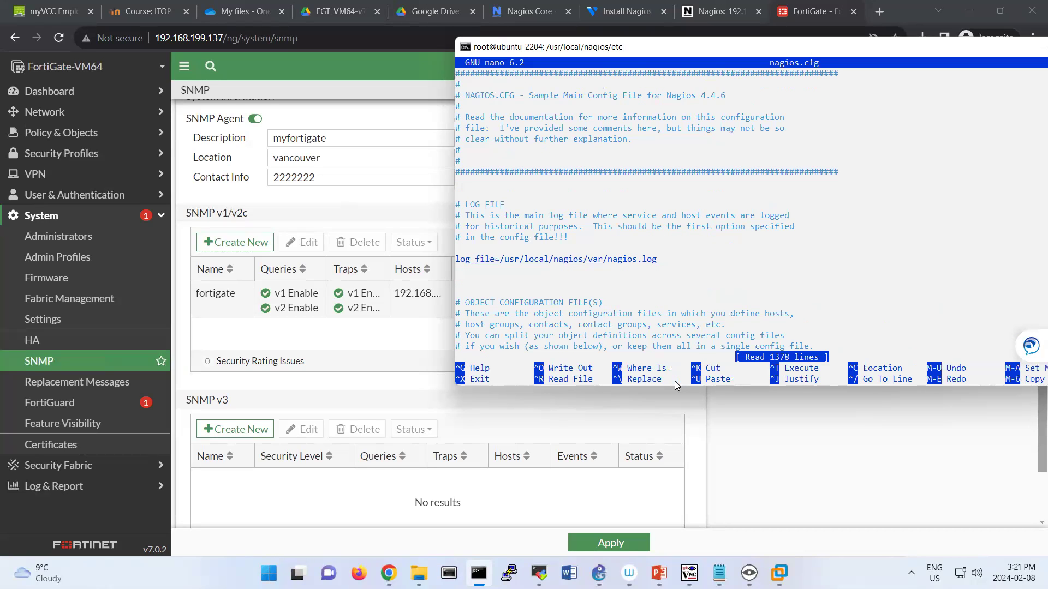
scroll(674, 381, "down", 13)
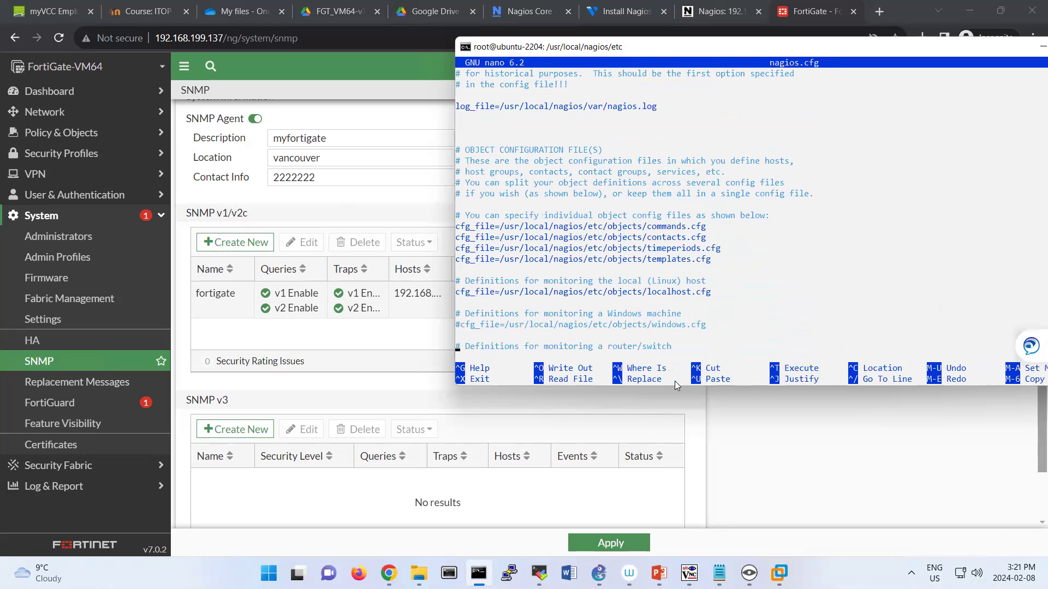
scroll(674, 381, "down", 1)
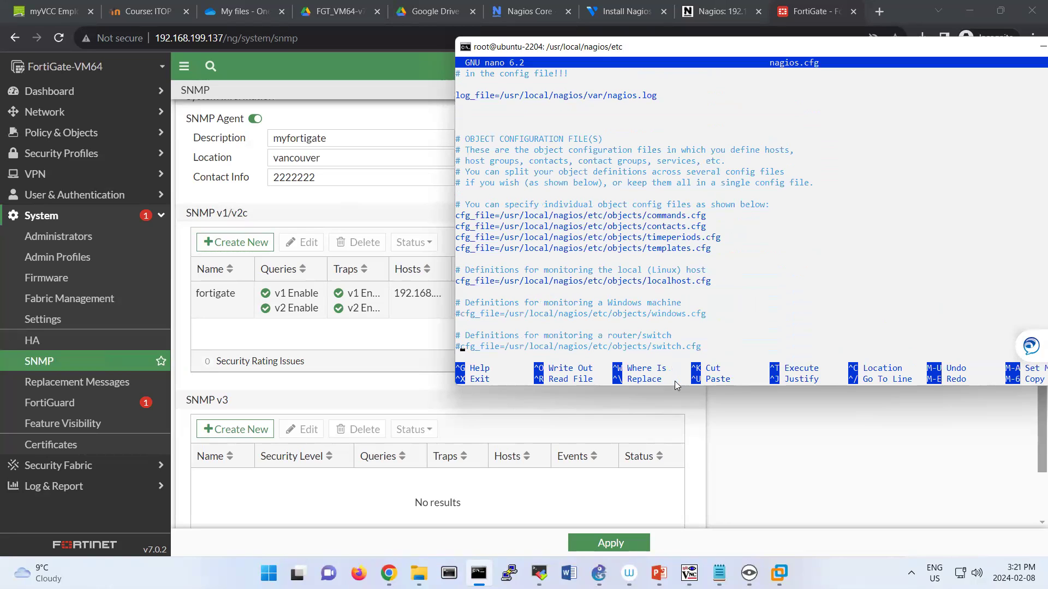
key("Delete")
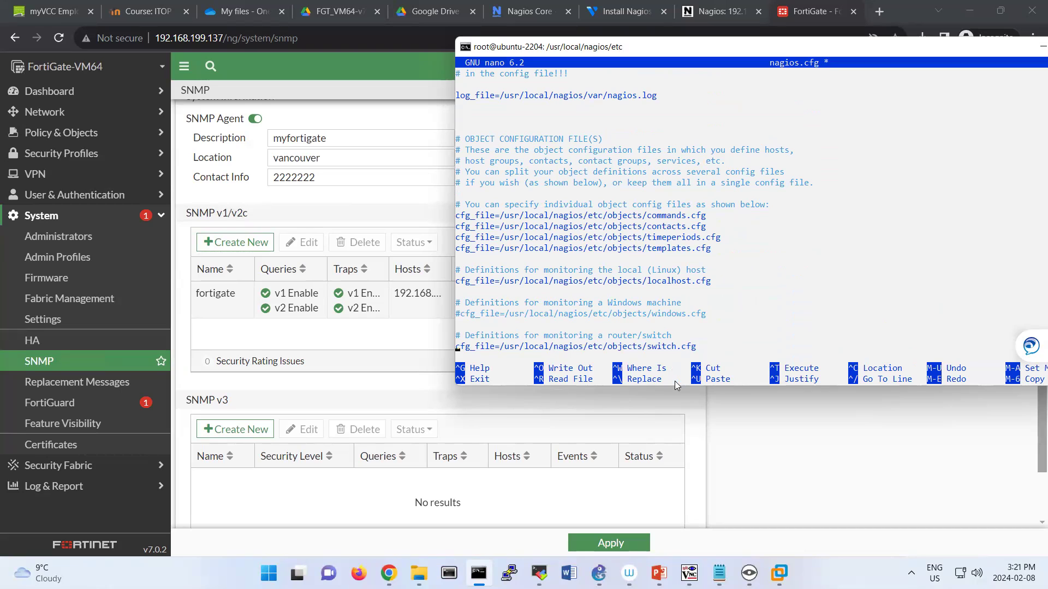
key("ctrl+x")
key("y")
key("Return")
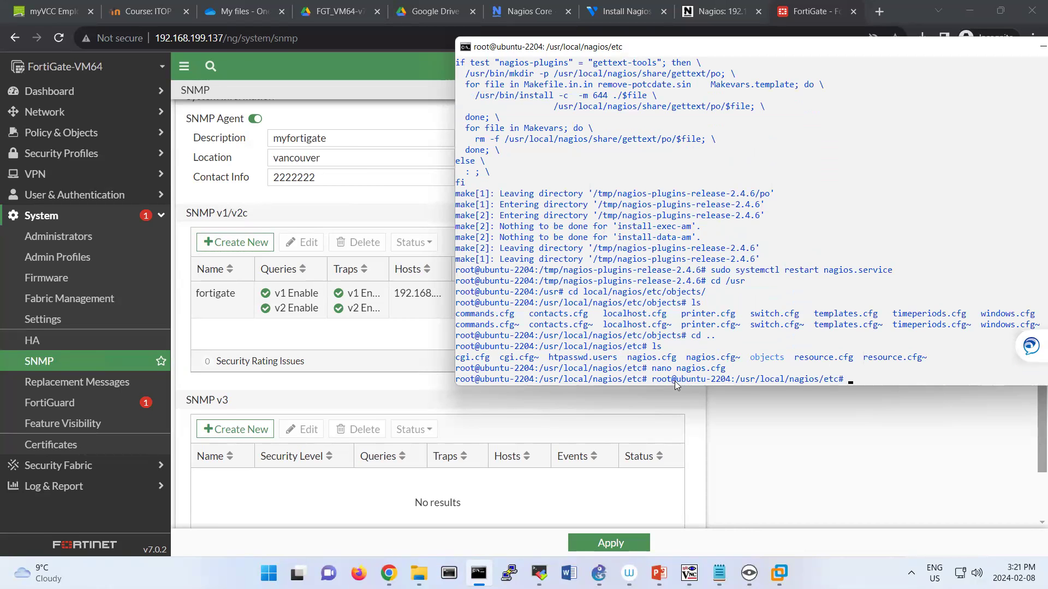
Reopen nagios.cfg to verify the switch.cfg line, then exit nano.
key("Up")
key("Return")
key("Down")
key("Down")
key("Down")
key("Down")
key("Down")
key("Down")
key("Down")
key("Down")
key("Down")
key("Down")
key("Down")
key("Down")
key("Down")
key("Down")
key("Down")
key("Down")
key("Down")
key("Down")
key("Down")
key("Down")
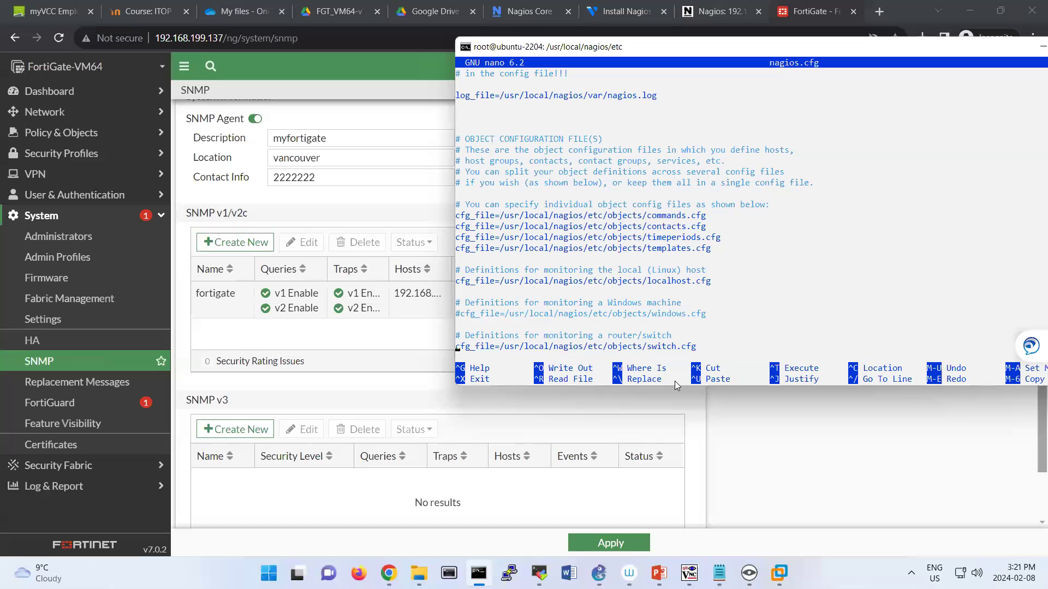
key("Down")
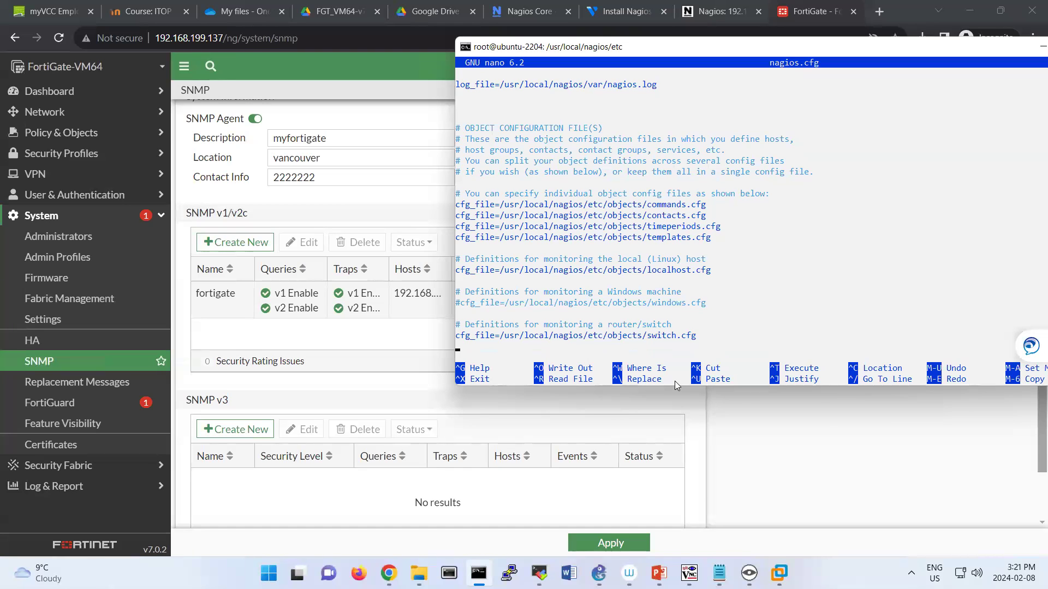
key("Down")
key("Down")
key("Down")
key("Down")
key("Down")
key("Down")
key("Down")
key("Down")
key("Down")
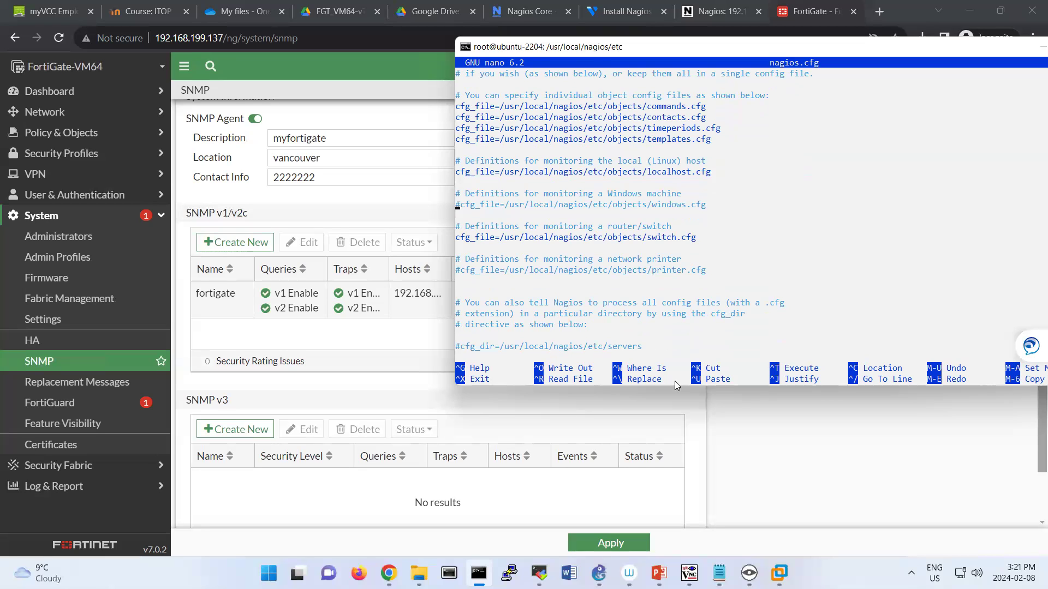
key("ctrl+x")
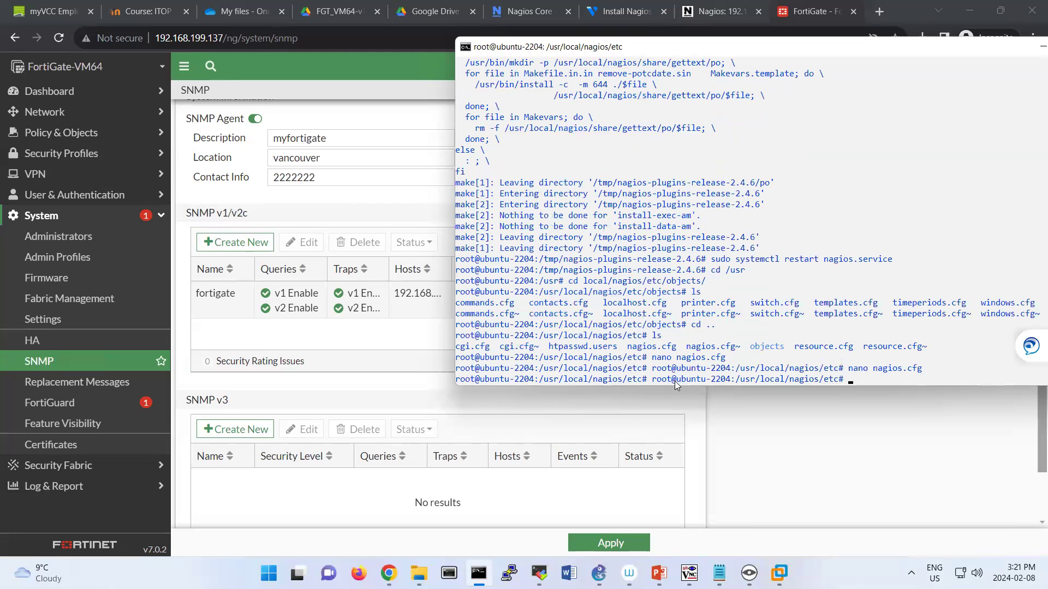
Change into objects/, list its files, and open switch.cfg at the linksys host definition.
type("cd objects/")
key("Return")
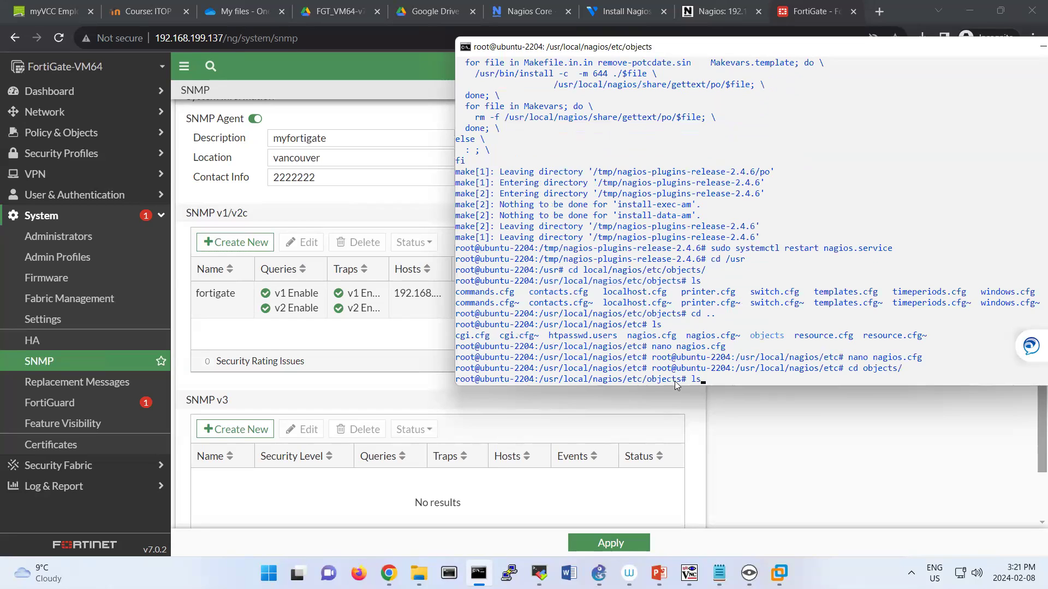
type("ls")
key("Return")
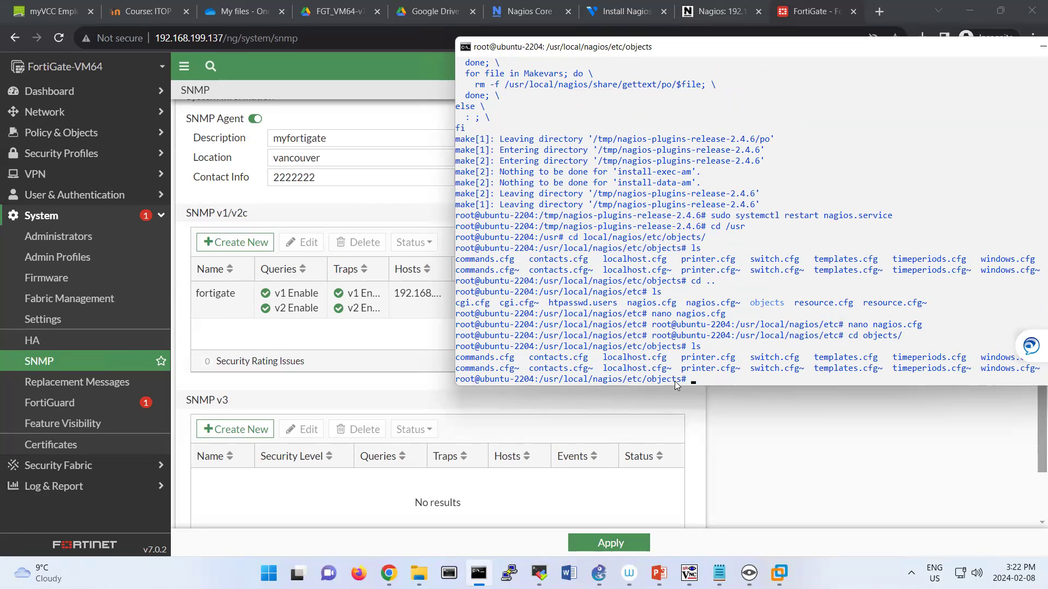
type("switch.cfg")
key("Return")
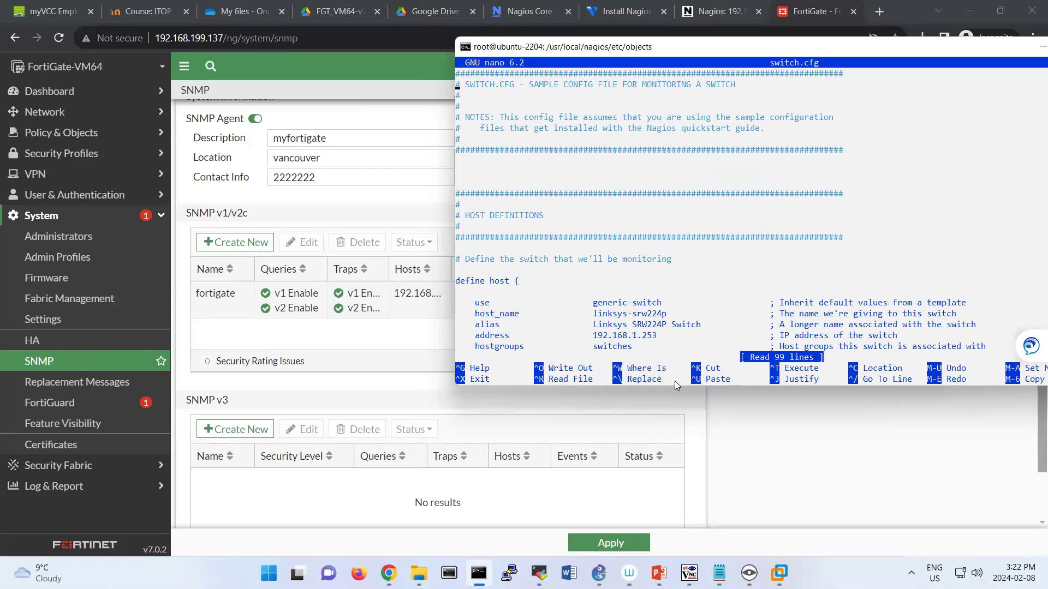
key("Down")
key("Down")
key("Down")
key("Down")
key("Down")
key("Down")
key("Down")
key("Down")
key("Down")
key("Down")
key("Down")
key("Down")
key("Down")
key("Down")
key("Down")
key("Down")
key("Down")
key("Down")
key("Down")
key("Down")
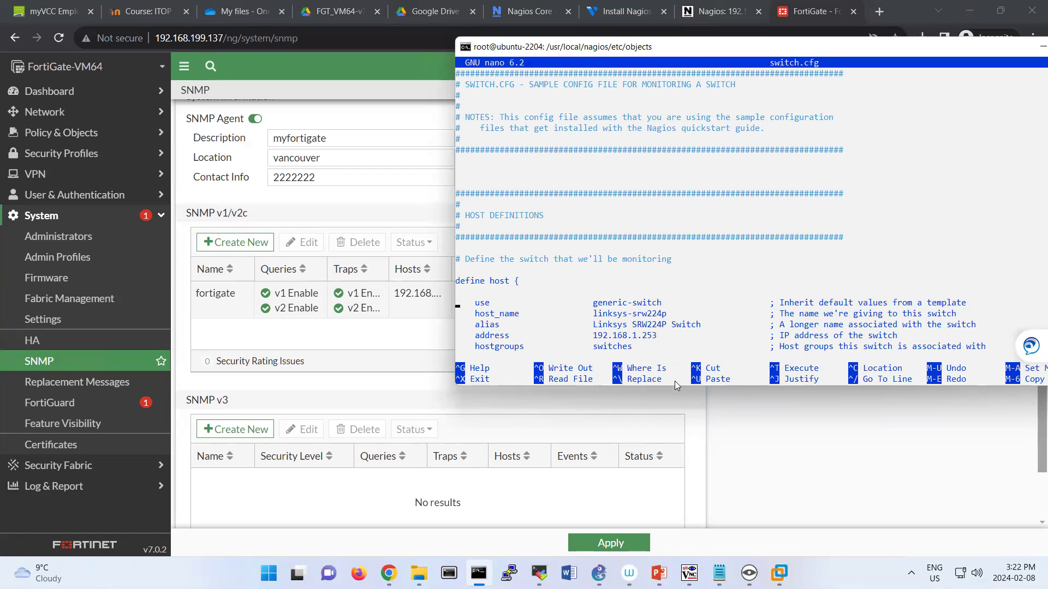
key("Right")
key("Right")
key("Right")
key("Right")
key("Right")
key("Right")
key("Right")
key("Right")
key("Right")
key("Right")
key("Right")
key("Right")
key("Right")
key("Right")
key("Right")
key("Right")
key("Right")
key("Right")
key("Right")
key("Right")
key("Right")
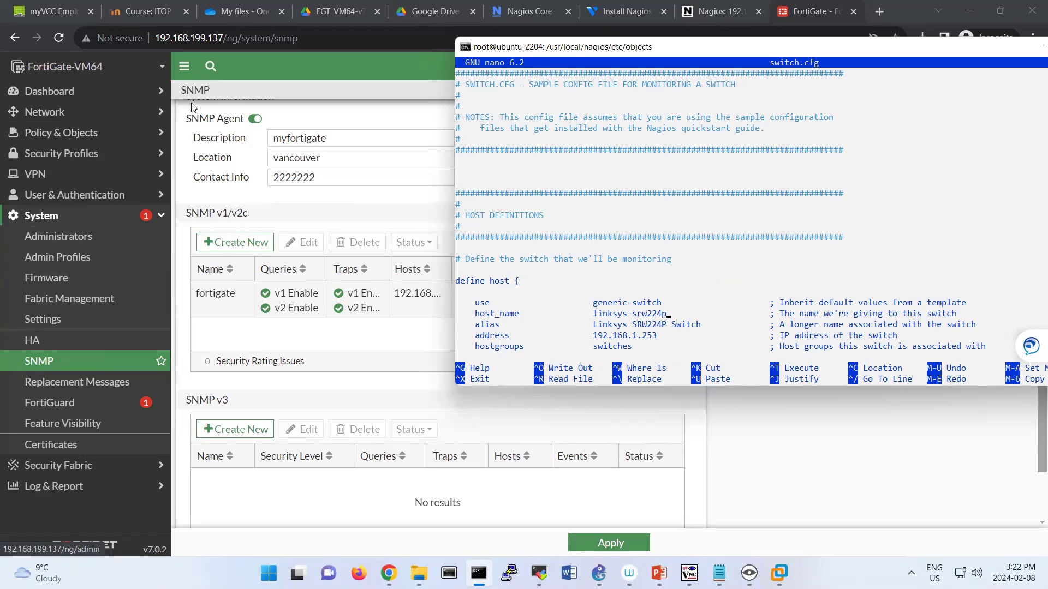
Change the host name from FortiGate-VM64 to FG in System Settings and apply.
left_click(65, 325)
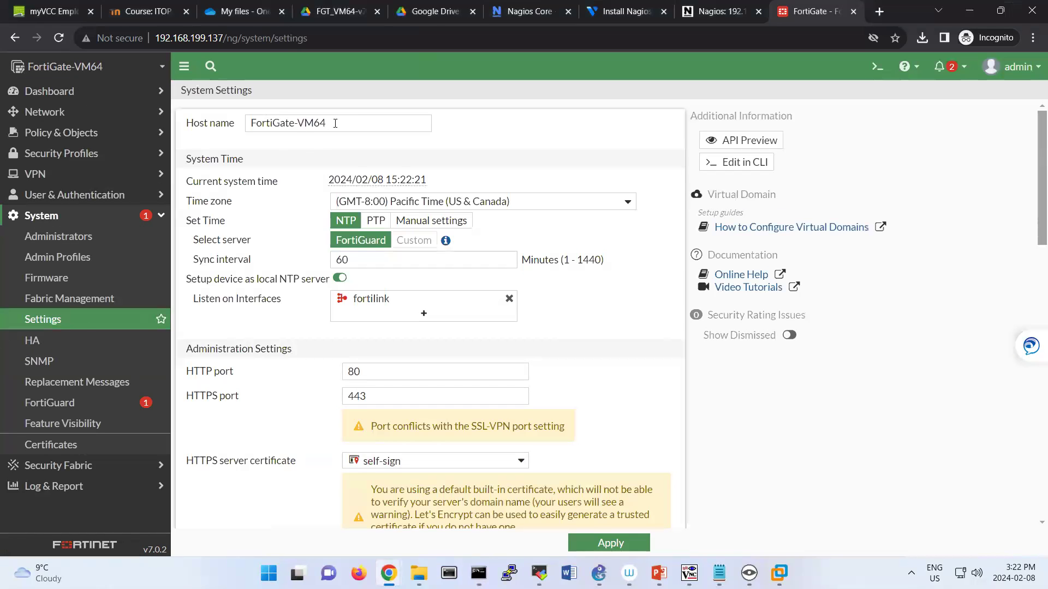
triple_click(293, 118)
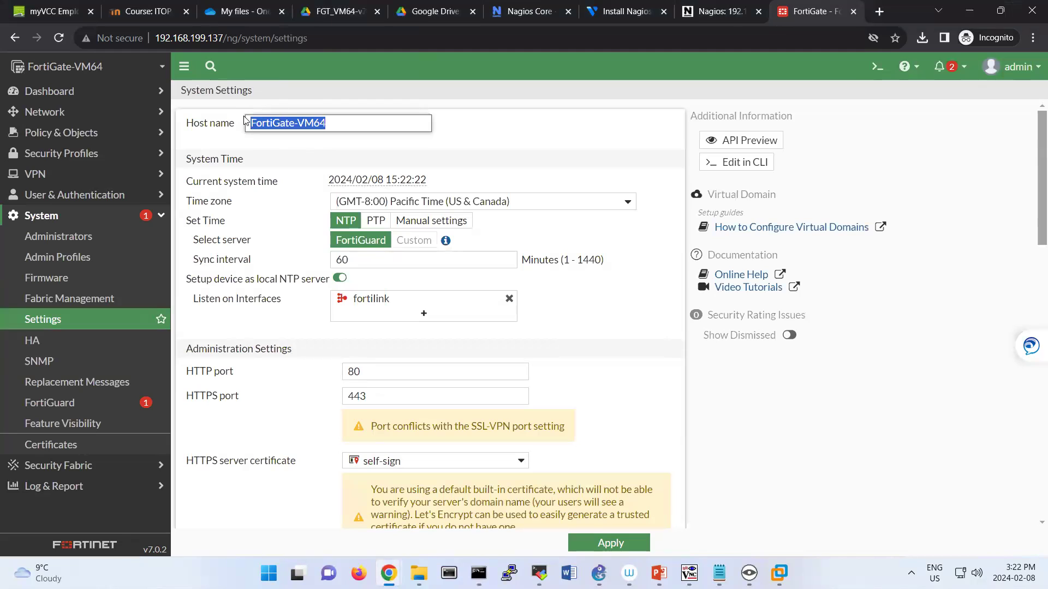
left_click(294, 122)
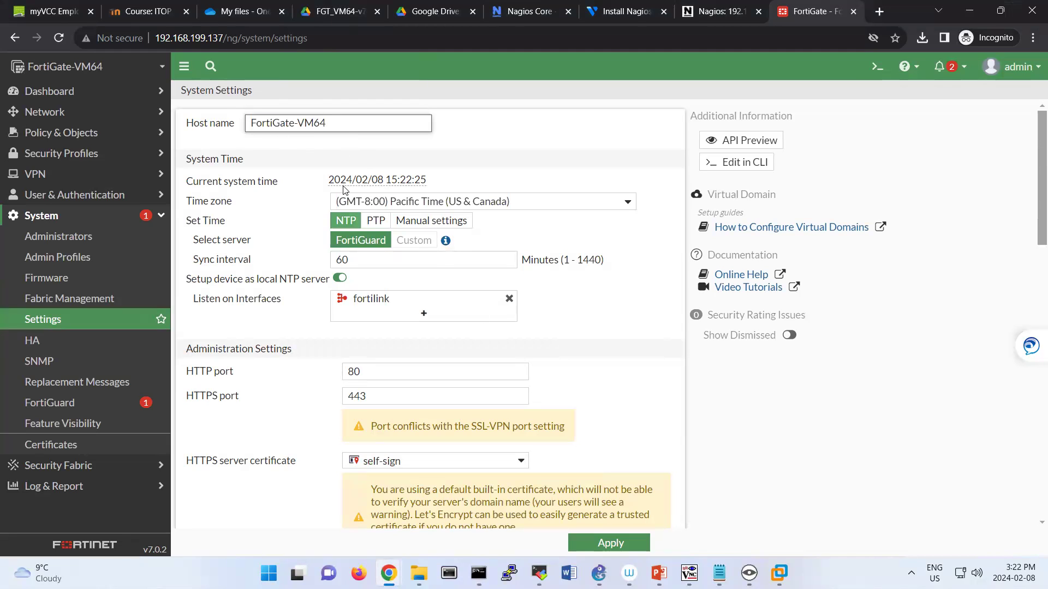
left_click_drag(295, 123, 373, 125)
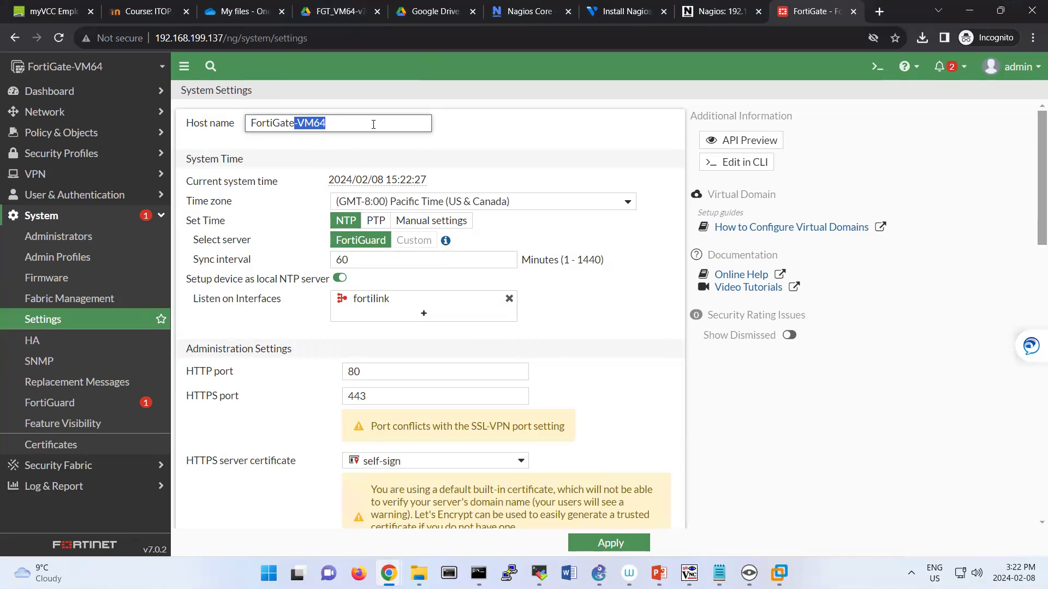
key("BackSpace")
key("BackSpace")
key("BackSpace")
key("BackSpace")
key("BackSpace")
key("BackSpace")
key("BackSpace")
key("BackSpace")
key("BackSpace")
type("G")
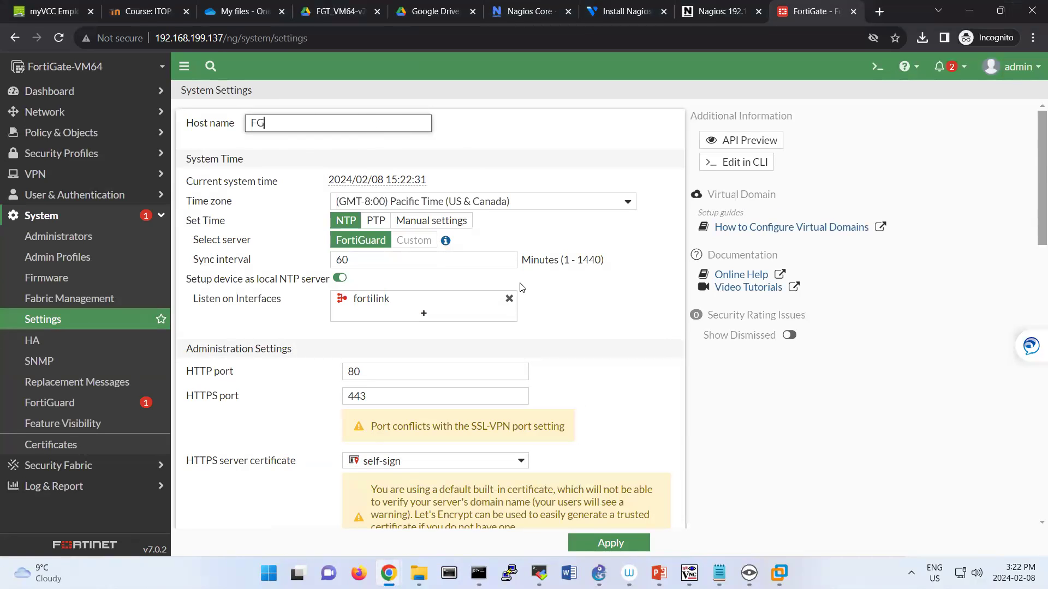
left_click(608, 543)
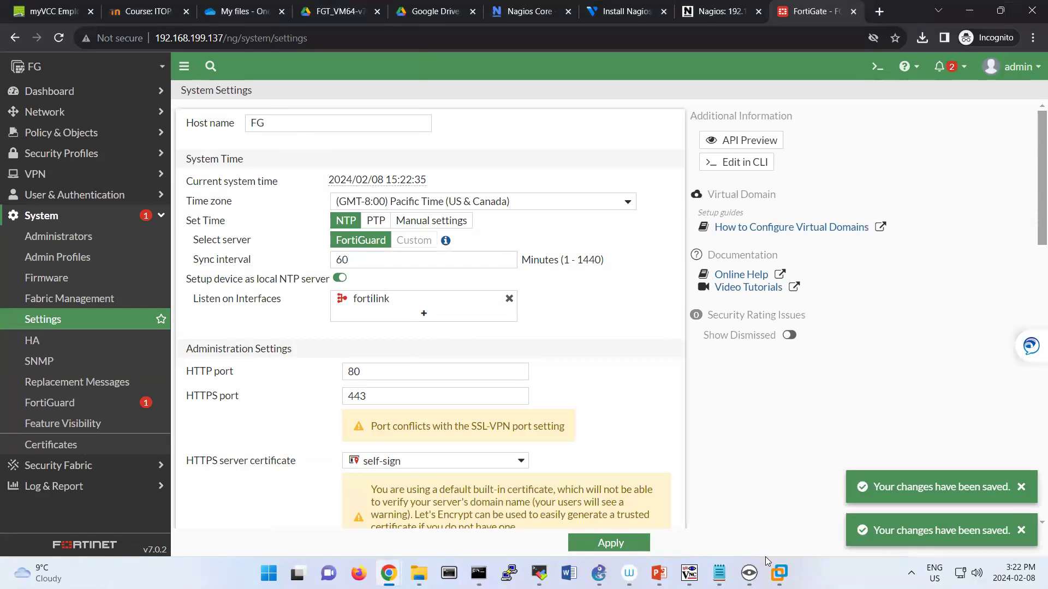
mouse_move(778, 574)
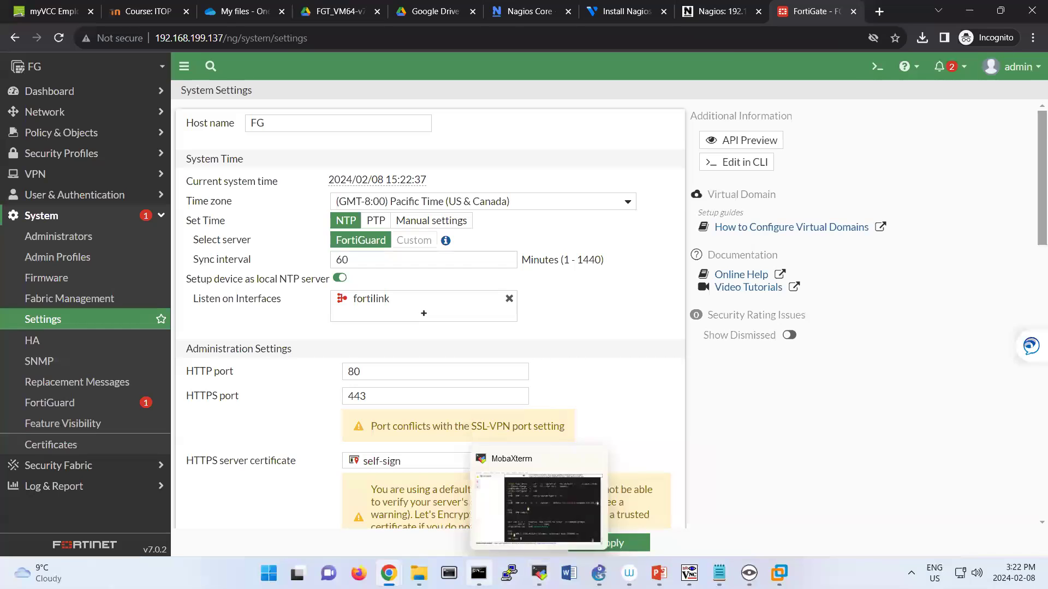
left_click(479, 574)
Set host_name FG, alias FortiGate and address 192.168.199.137 in switch.cfg's host block.
key("BackSpace")
key("BackSpace")
key("BackSpace")
key("BackSpace")
key("BackSpace")
key("BackSpace")
key("BackSpace")
key("BackSpace")
key("BackSpace")
key("BackSpace")
key("BackSpace")
key("BackSpace")
key("BackSpace")
key("BackSpace")
key("BackSpace")
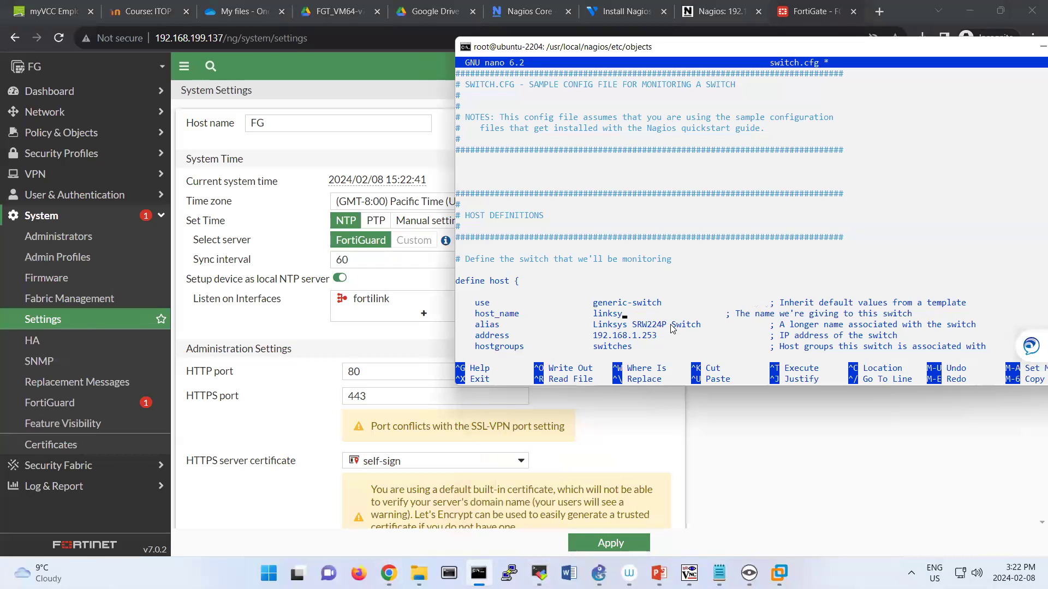
type("FG")
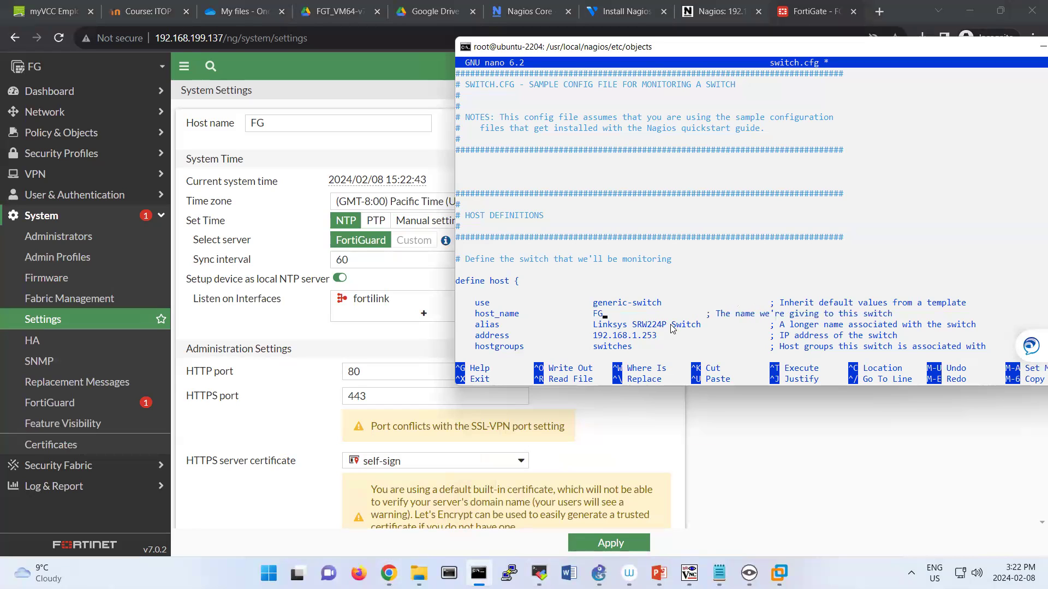
key("Down")
key("BackSpace")
key("BackSpace")
key("BackSpace")
key("BackSpace")
key("BackSpace")
key("BackSpace")
key("BackSpace")
key("BackSpace")
key("BackSpace")
key("BackSpace")
key("BackSpace")
key("BackSpace")
key("BackSpace")
key("BackSpace")
key("BackSpace")
key("BackSpace")
key("BackSpace")
key("BackSpace")
key("BackSpace")
key("BackSpace")
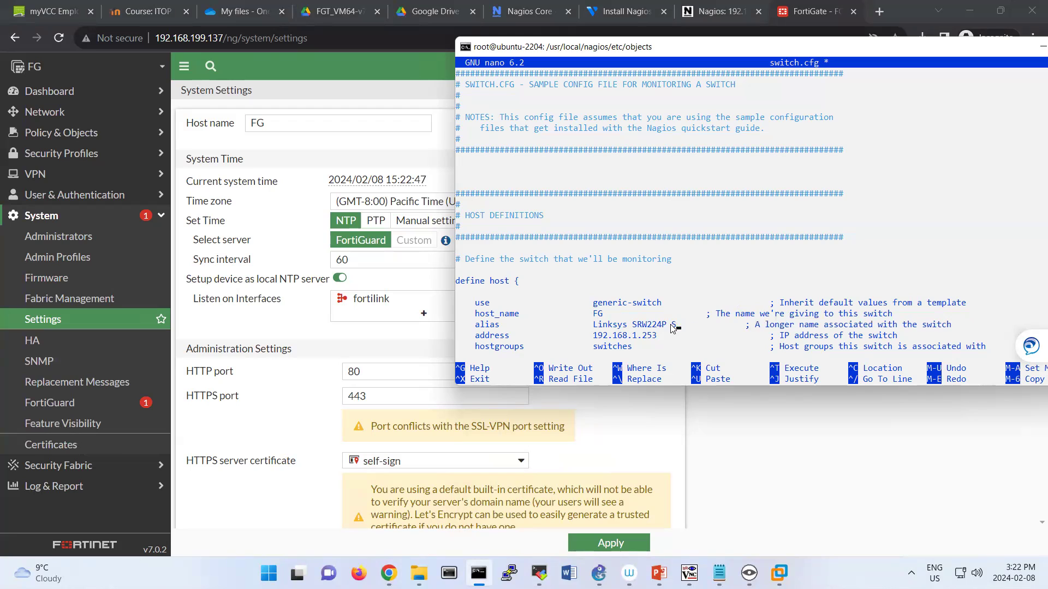
key("BackSpace")
key("BackSpace")
type("FortiGate")
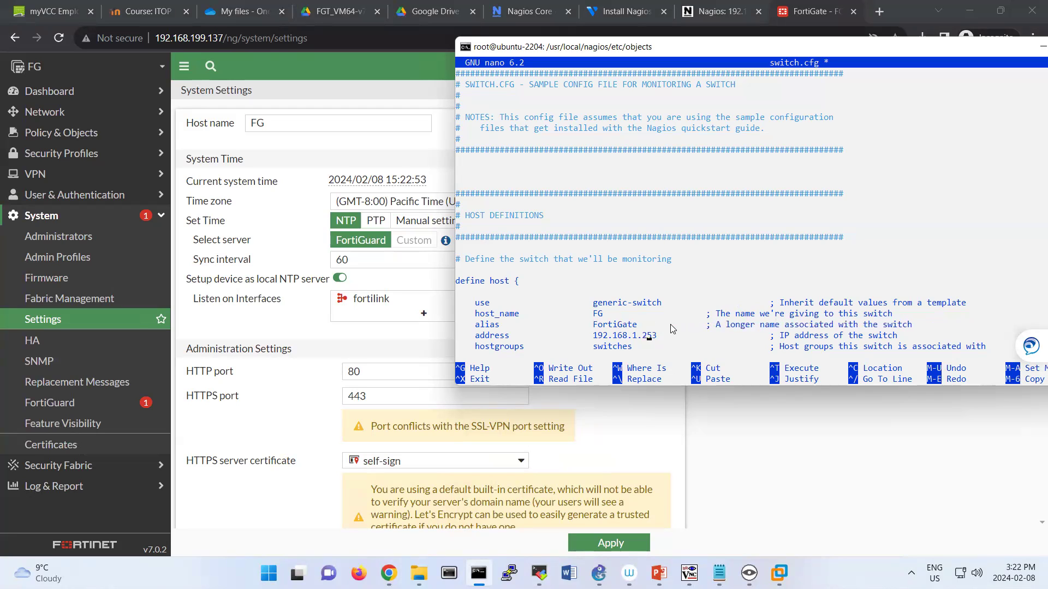
key("BackSpace")
key("BackSpace")
key("BackSpace")
key("BackSpace")
key("BackSpace")
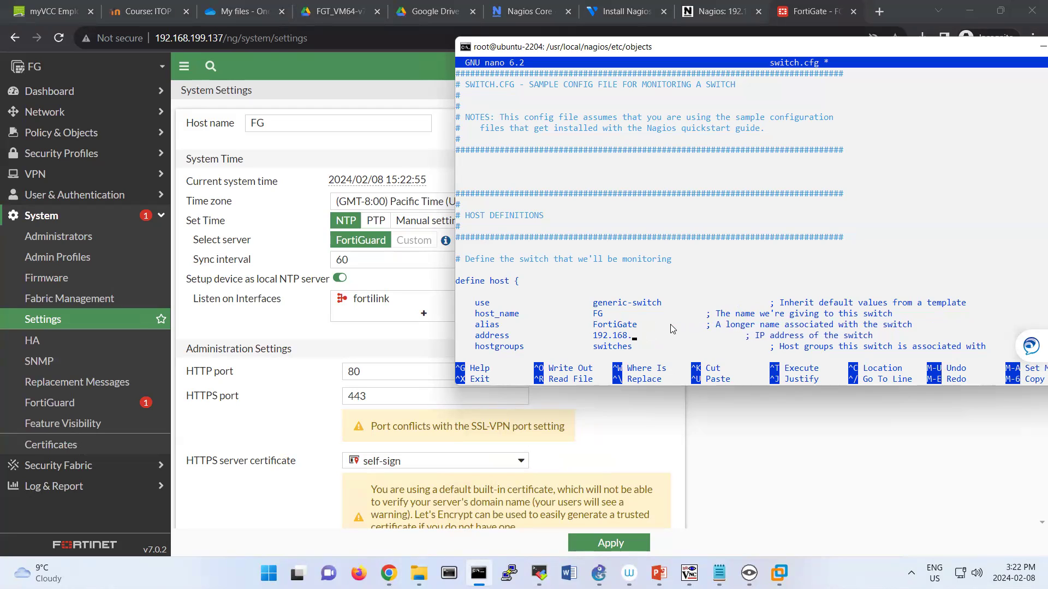
type("199.137")
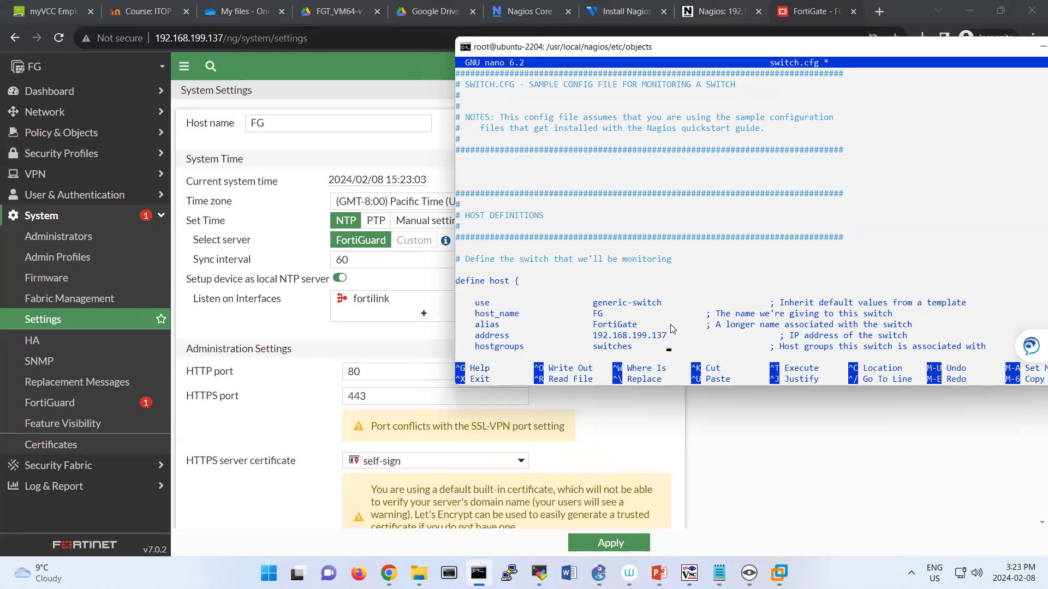
Scroll down past the host group to the SERVICE DEFINITIONS section.
key("Down")
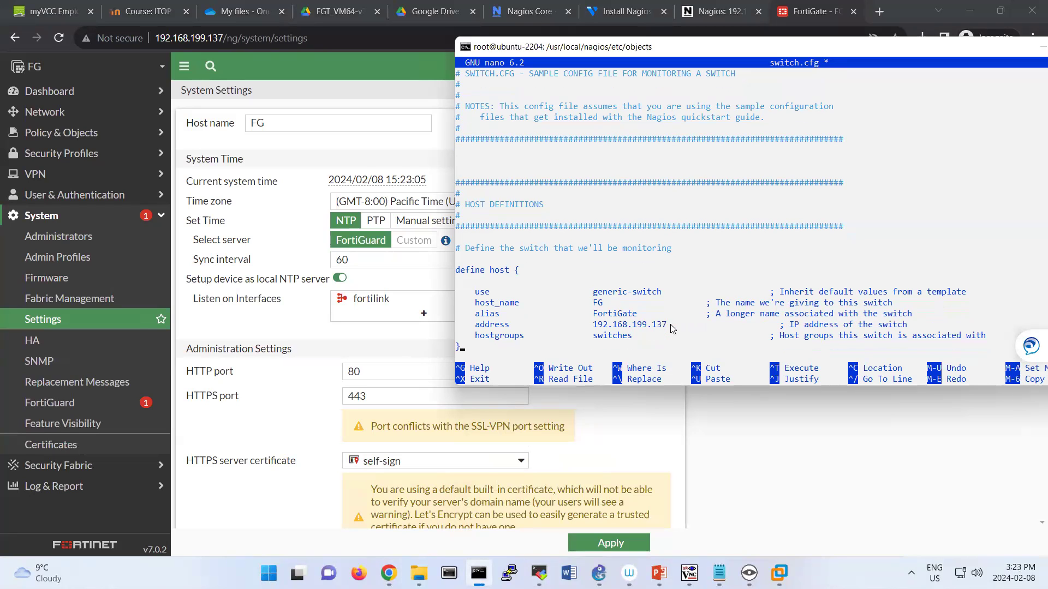
key("Down")
key("Down")
key("Down")
key("Down")
key("Down")
key("Down")
key("Down")
key("Down")
key("Down")
key("Down")
key("Down")
key("Down")
key("Down")
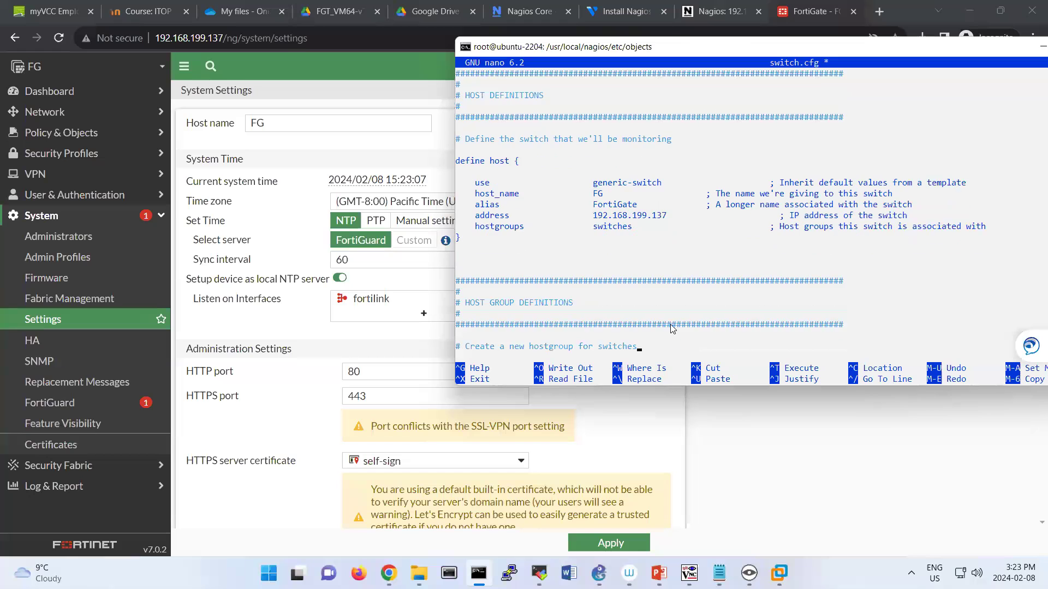
key("Down")
key("Down")
key("Down")
key("Down")
key("Down")
key("Down")
key("Down")
key("Down")
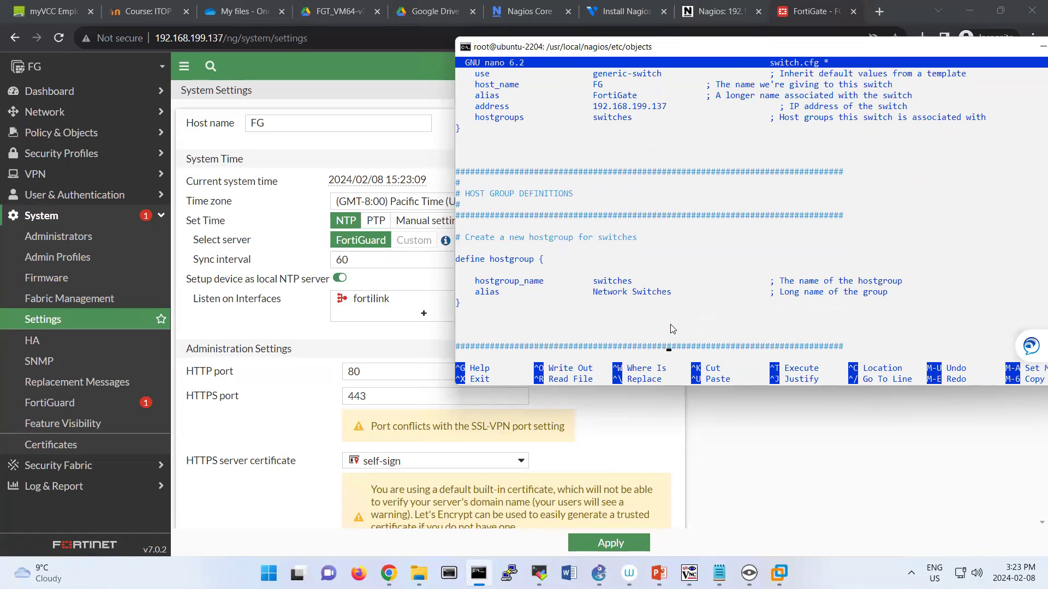
key("Down")
key("Down")
key("Down")
key("Down")
key("Down")
key("Down")
key("Down")
key("Down")
key("Down")
key("Down")
key("Down")
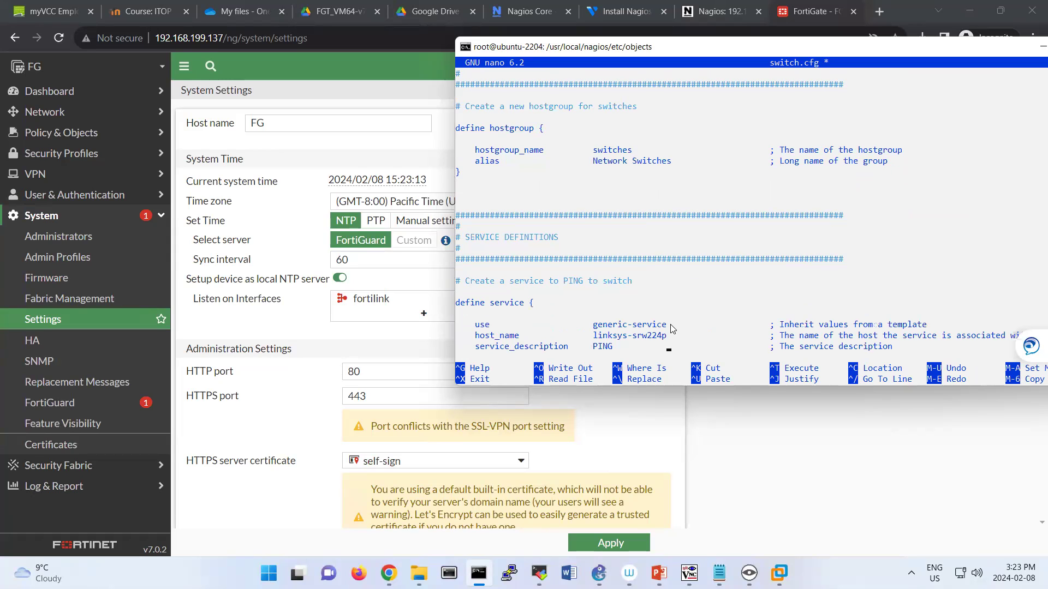
Change the PING service's host_name from linksys-srw224p to FG.
key("Down")
key("Down")
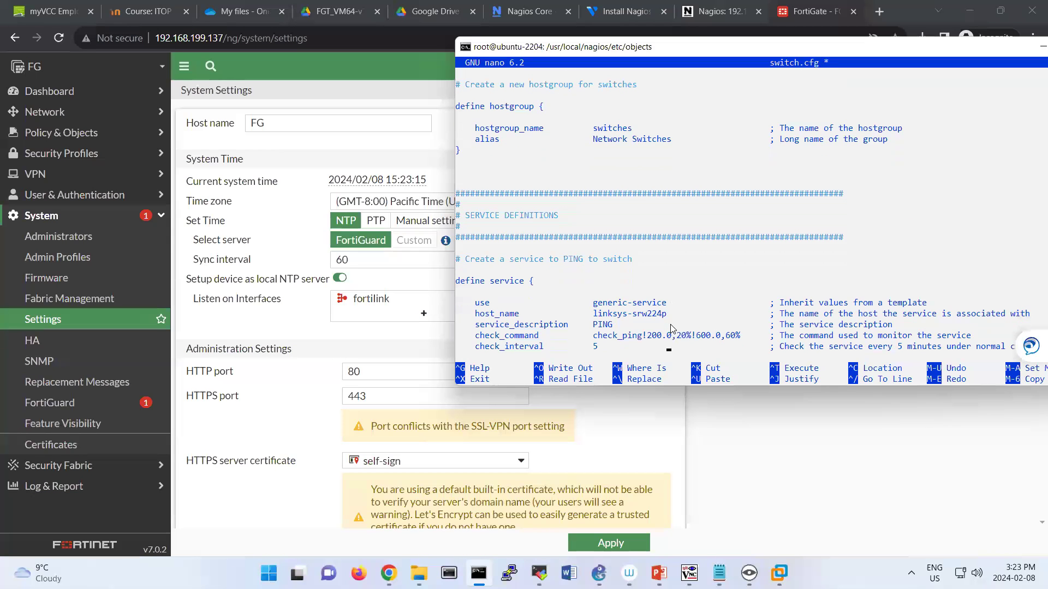
key("Up")
key("BackSpace")
key("BackSpace")
key("BackSpace")
key("BackSpace")
key("BackSpace")
key("BackSpace")
key("BackSpace")
key("BackSpace")
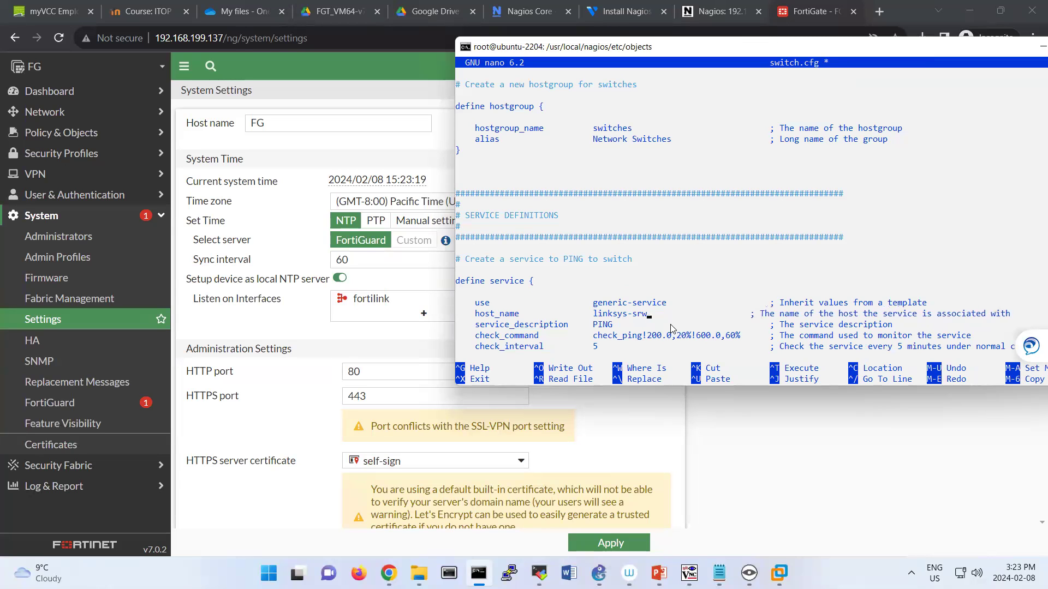
key("BackSpace")
key("BackSpace")
key("BackSpace")
key("BackSpace")
key("BackSpace")
key("BackSpace")
key("BackSpace")
type("FG")
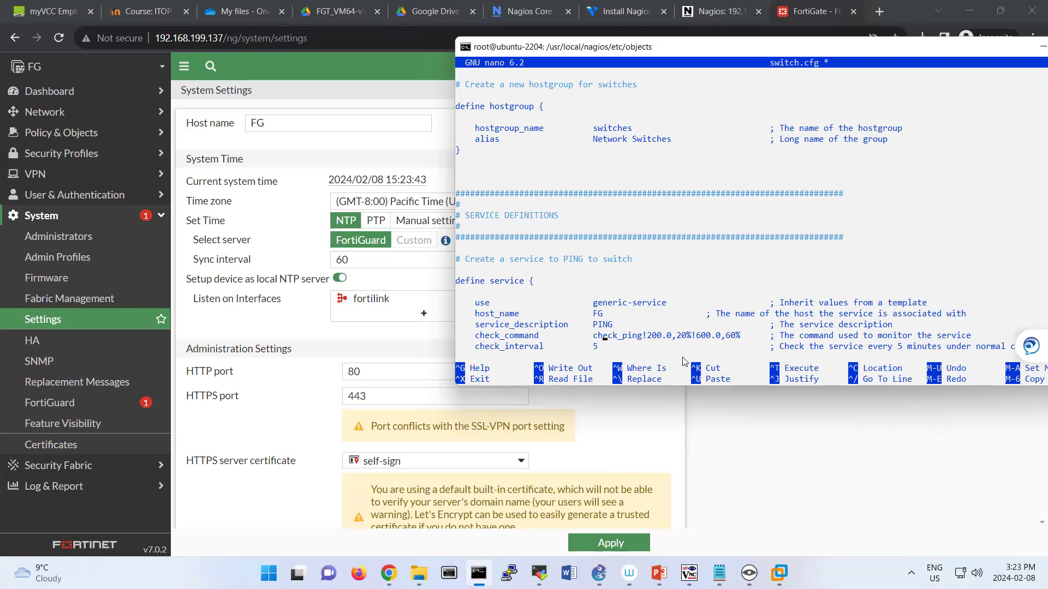
Change the Uptime service's host_name from linksys-srw224p to FG.
key("Down")
key("Down")
key("Down")
key("Down")
key("Down")
key("Down")
key("Down")
key("Down")
key("Down")
key("Down")
key("Down")
key("Down")
key("Down")
key("Down")
key("Down")
key("Down")
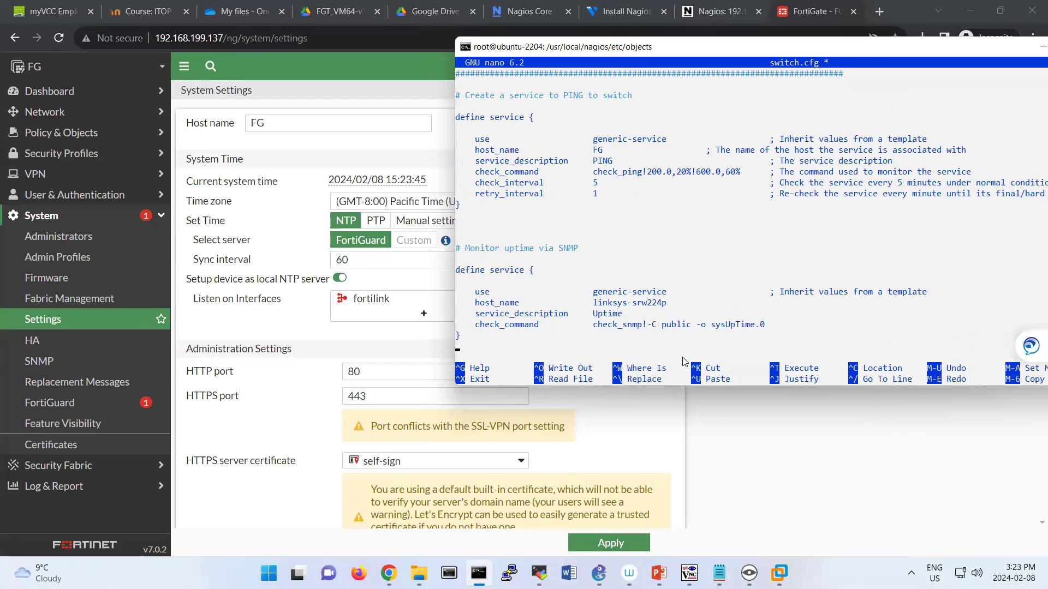
key("Down")
key("Down")
key("Down")
key("Down")
key("Down")
key("Down")
key("Down")
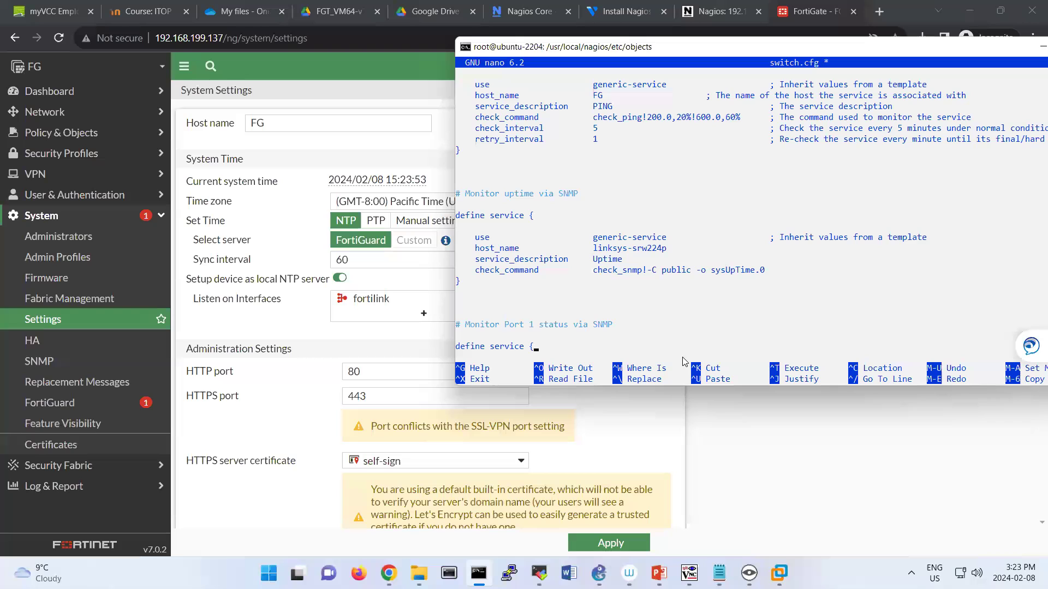
key("Up")
key("Right")
key("Right")
key("Right")
key("Right")
key("Right")
key("BackSpace")
key("BackSpace")
key("BackSpace")
key("BackSpace")
key("BackSpace")
key("BackSpace")
key("BackSpace")
key("BackSpace")
key("BackSpace")
key("BackSpace")
key("BackSpace")
key("BackSpace")
key("BackSpace")
key("BackSpace")
key("BackSpace")
type("FG")
key("Down")
key("Right")
key("Right")
key("Right")
key("Right")
key("Right")
key("Right")
key("Right")
key("Right")
key("Right")
key("BackSpace")
key("BackSpace")
key("BackSpace")
key("BackSpace")
key("BackSpace")
key("BackSpace")
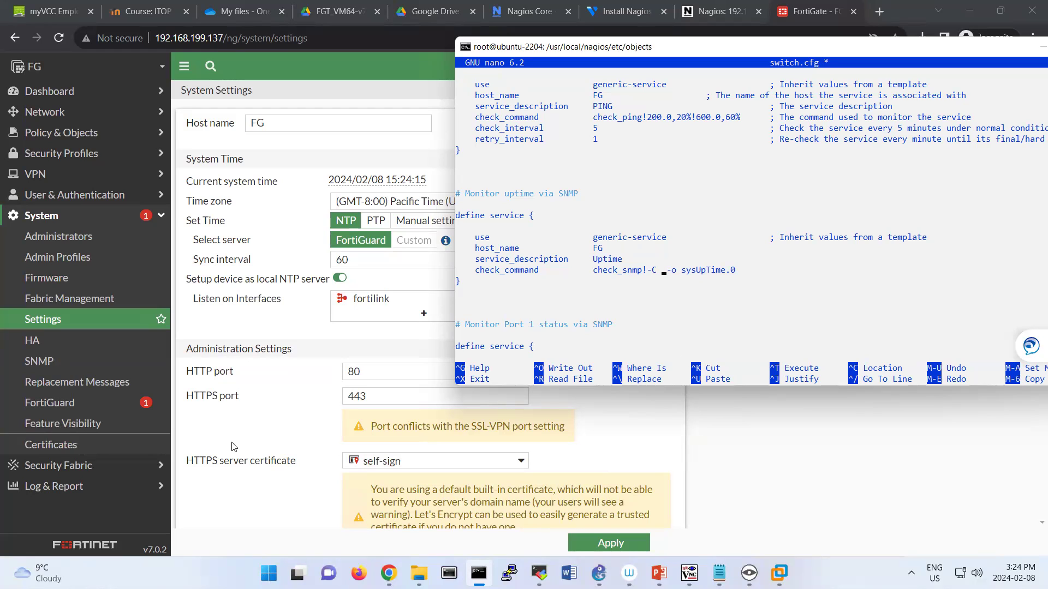
left_click(55, 361)
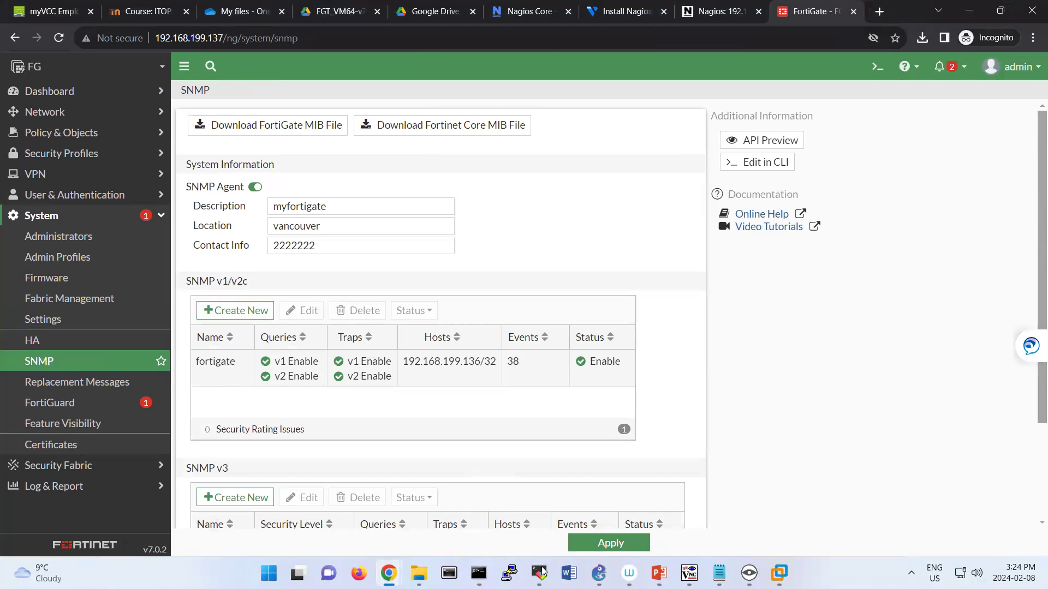
Set the Uptime check_command to community fortigate and OID .1.3.6.1.2.1.25.1.1.0.
left_click(478, 573)
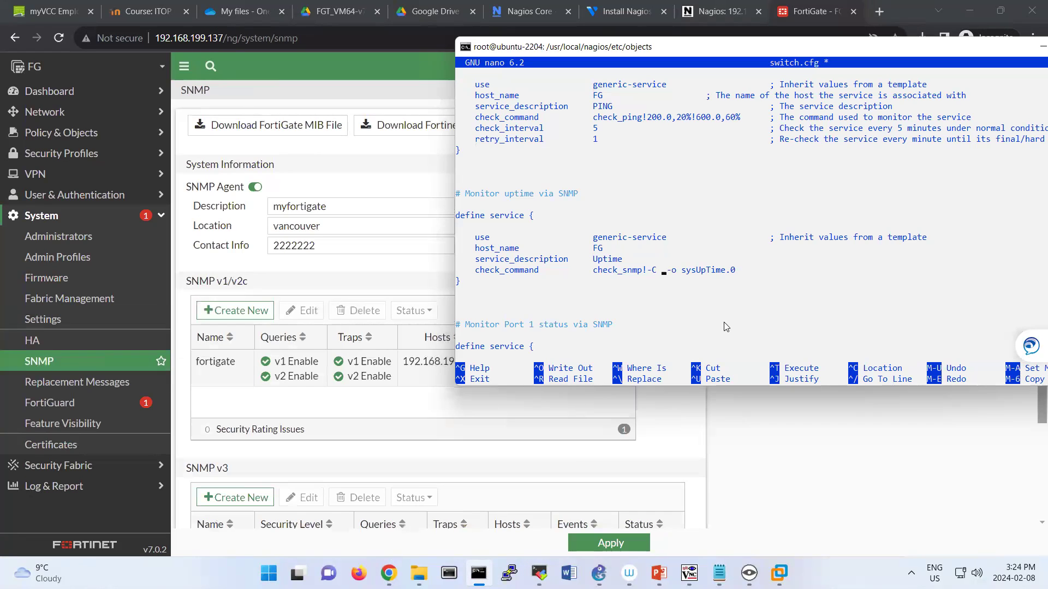
type("fortigate")
key("Right")
key("BackSpace")
key("BackSpace")
key("BackSpace")
key("BackSpace")
key("BackSpace")
key("BackSpace")
key("BackSpace")
key("BackSpace")
key("BackSpace")
key("BackSpace")
key("BackSpace")
type(".1")
type(".3.6.")
type("1.2.1.")
type("25.")
type("1.1.0")
Comment out the PING service block's lines with #.
type("#")
type("#")
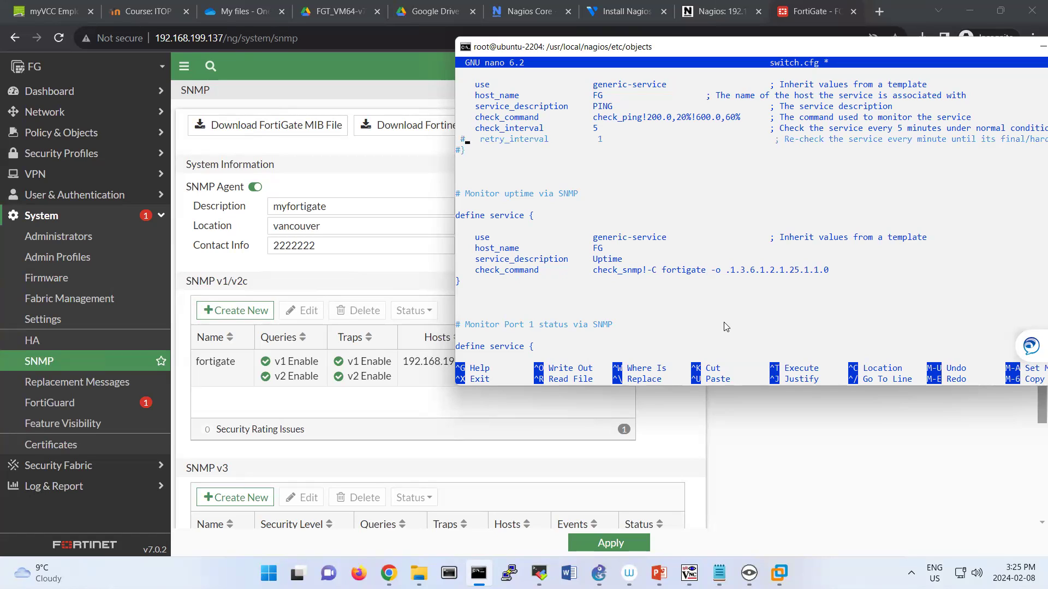
type("#")
type("#")
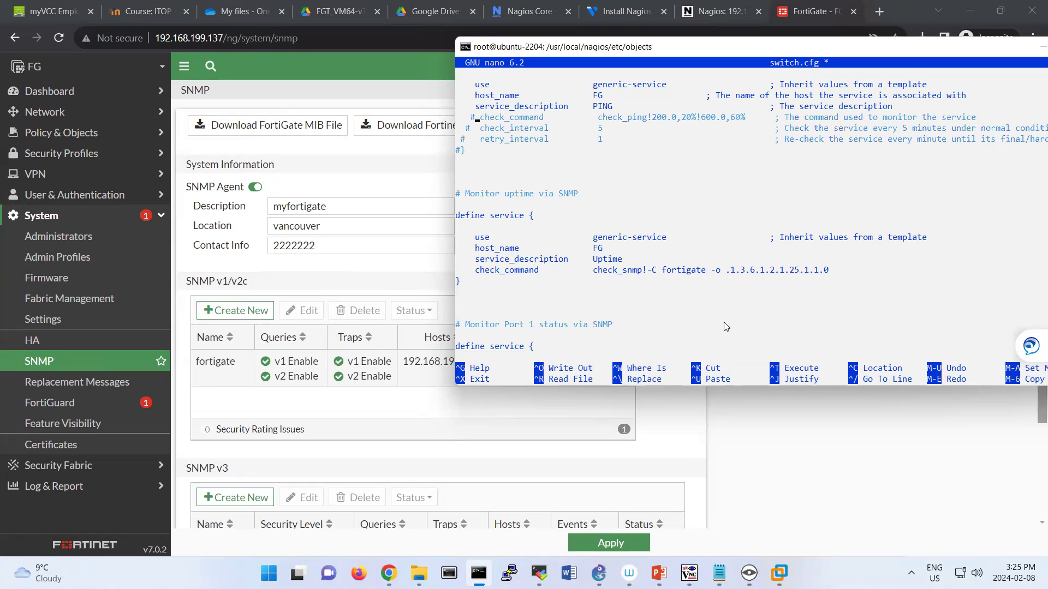
type("# ")
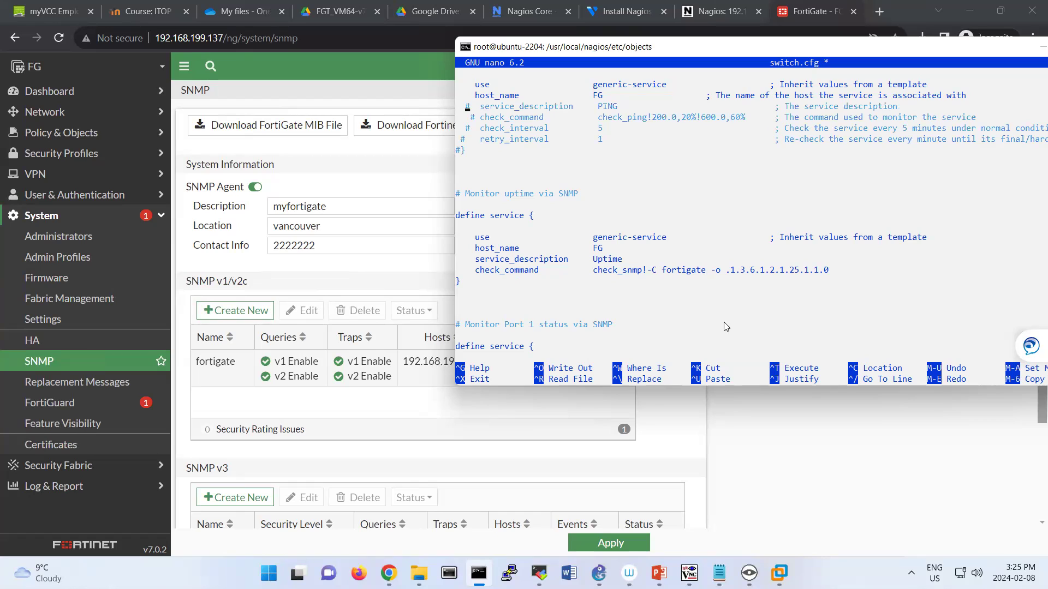
type("#  ")
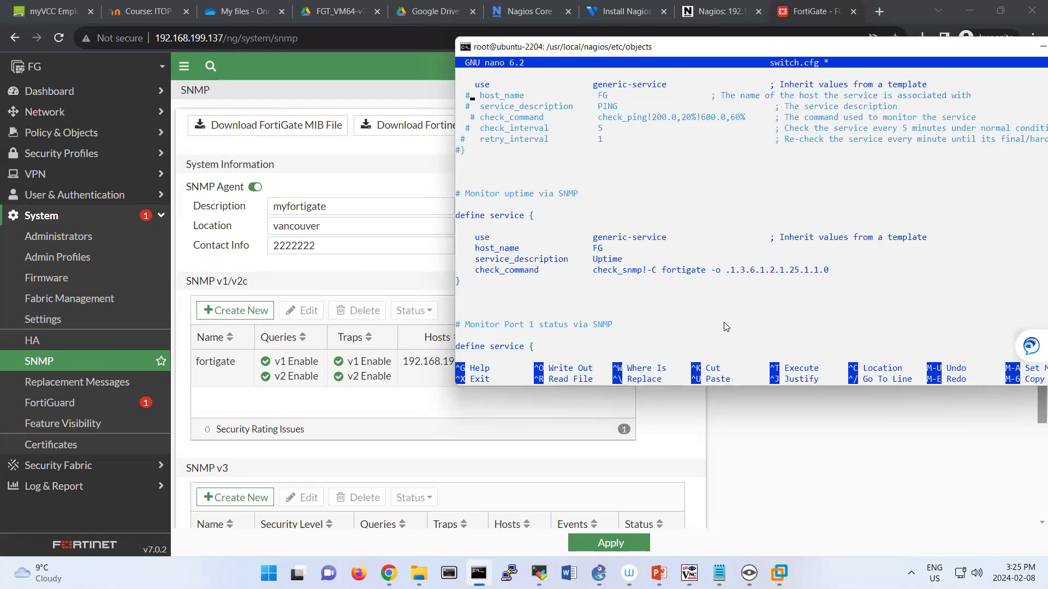
type("#")
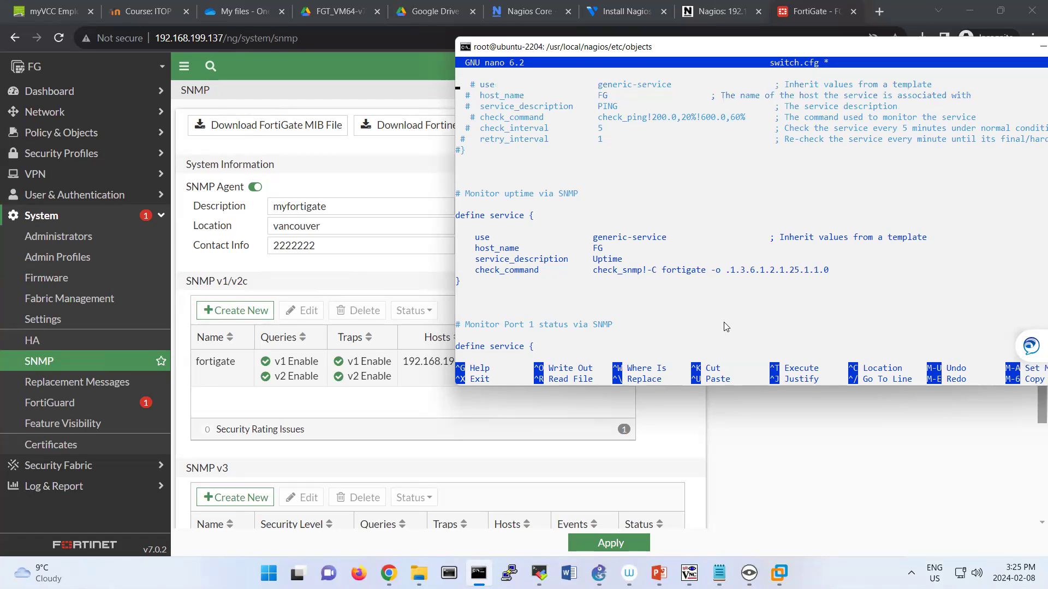
key("Up")
key("Up")
type("#")
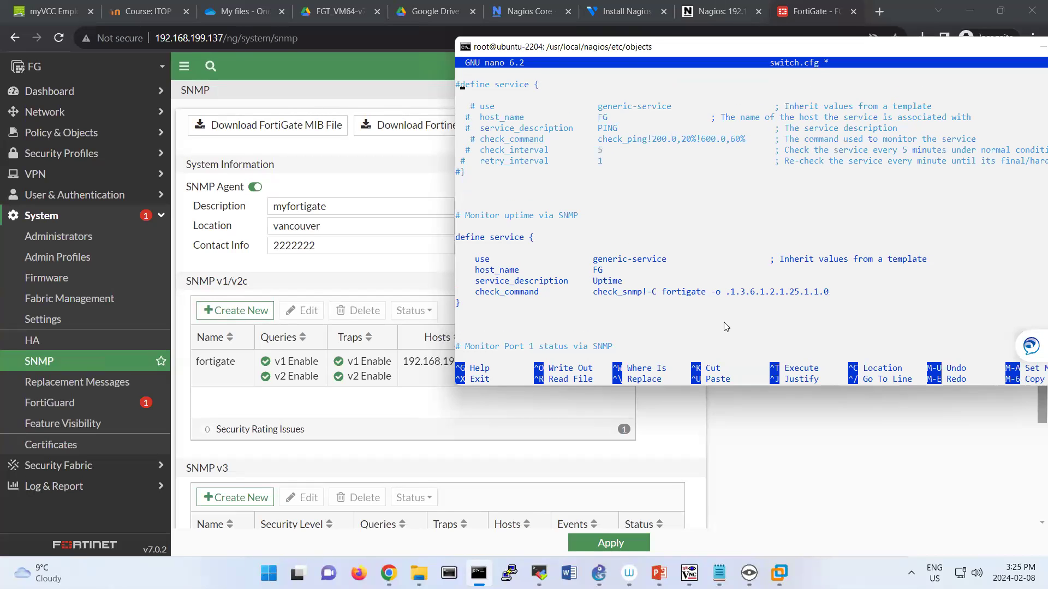
Comment out the Port 1 Link Status and Port 1 Bandwidth blocks and start saving.
key("Down")
key("Down")
key("Down")
key("Down")
key("Down")
key("Down")
key("Down")
key("Down")
key("Down")
key("Down")
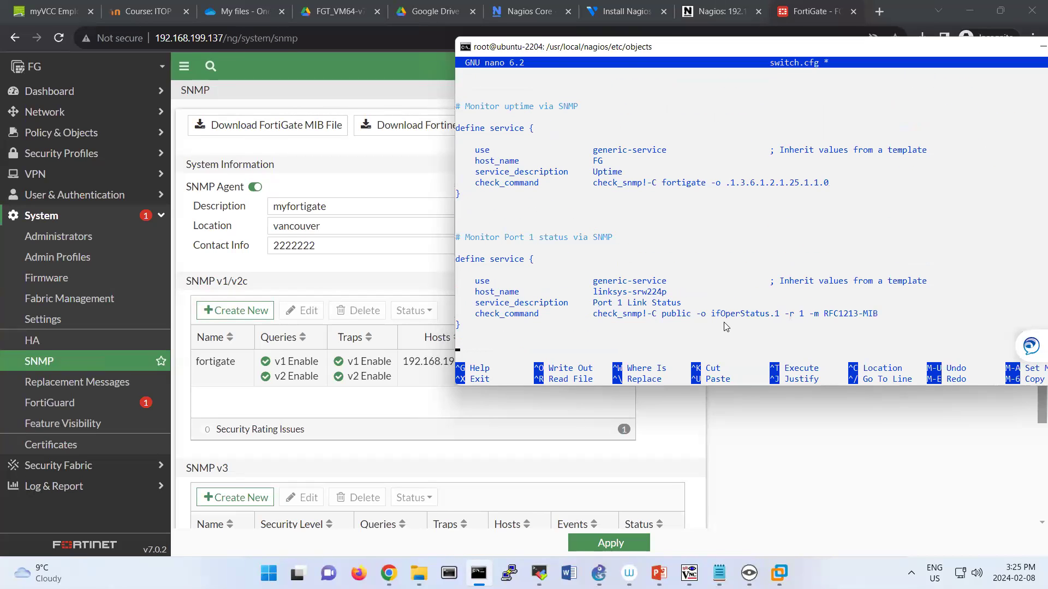
key("Return")
type("#   ")
type("#")
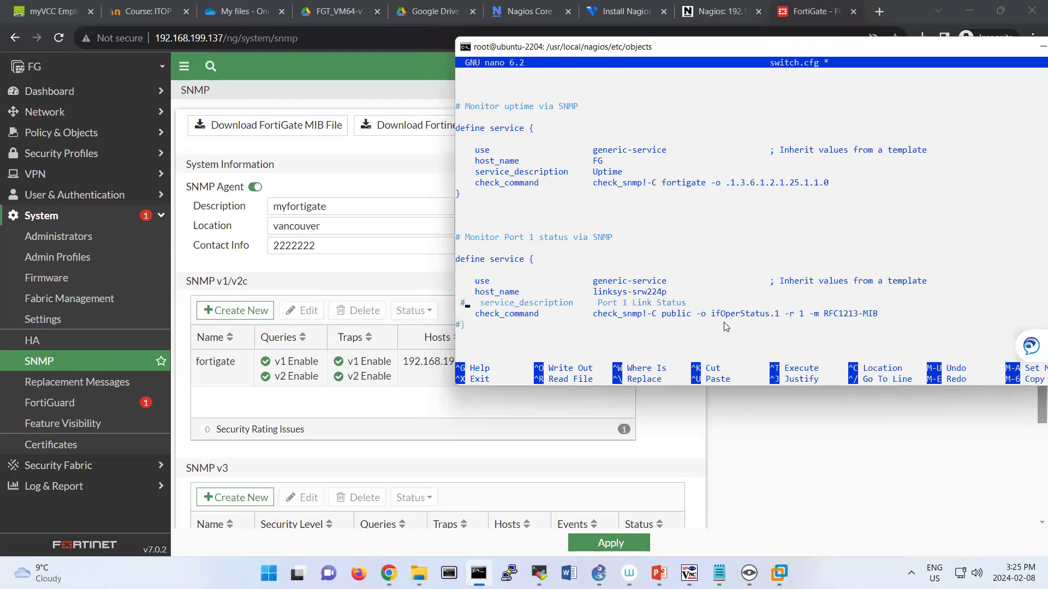
type("#")
key("Up")
type("3#")
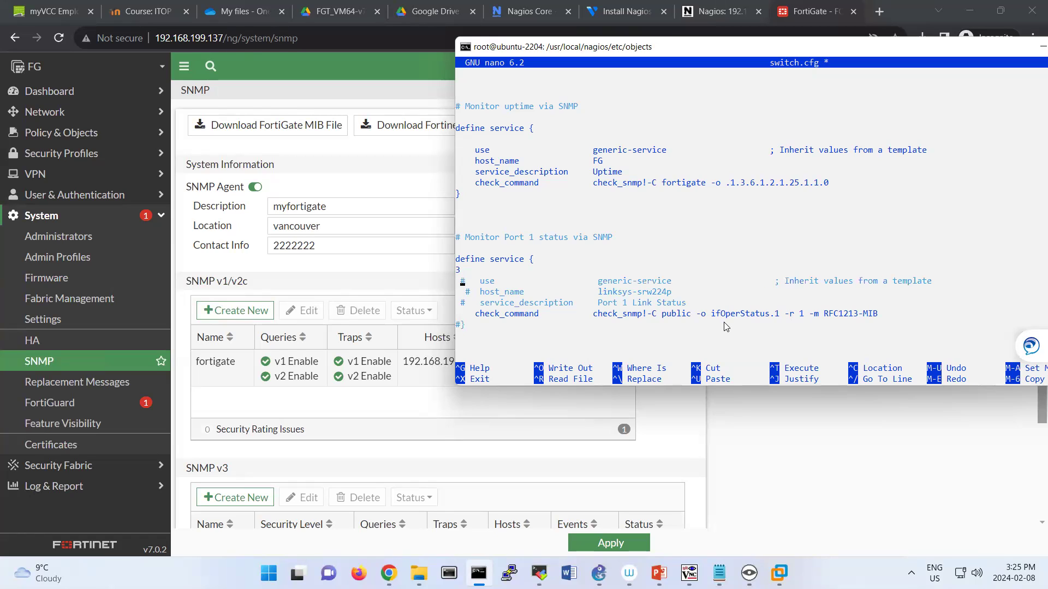
key("Left")
type("#")
type("#")
type("#")
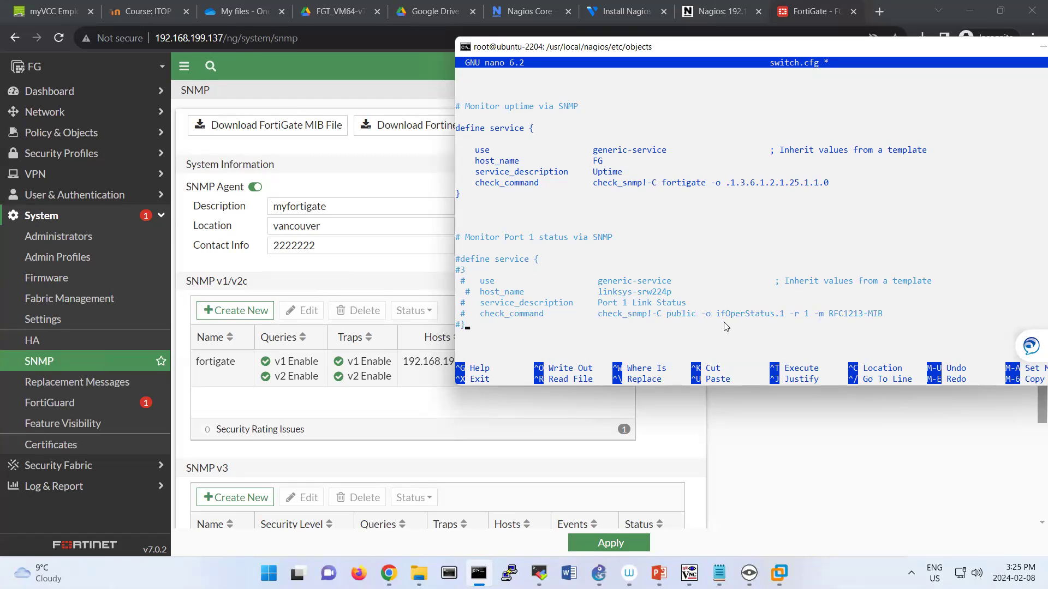
scroll(726, 327, "down", 4)
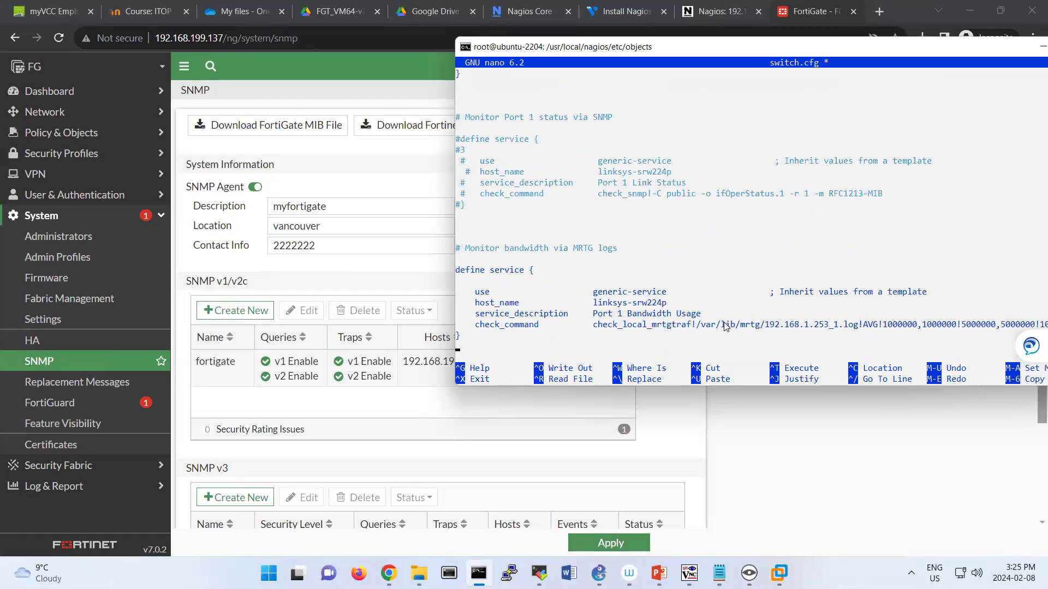
type("#")
type("#")
type("#")
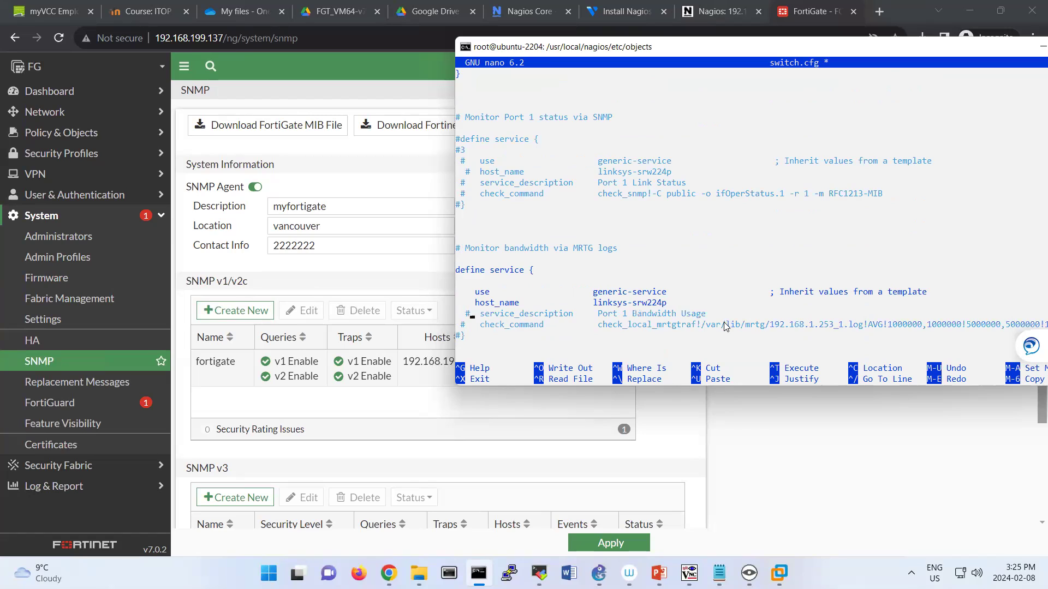
type("#  ")
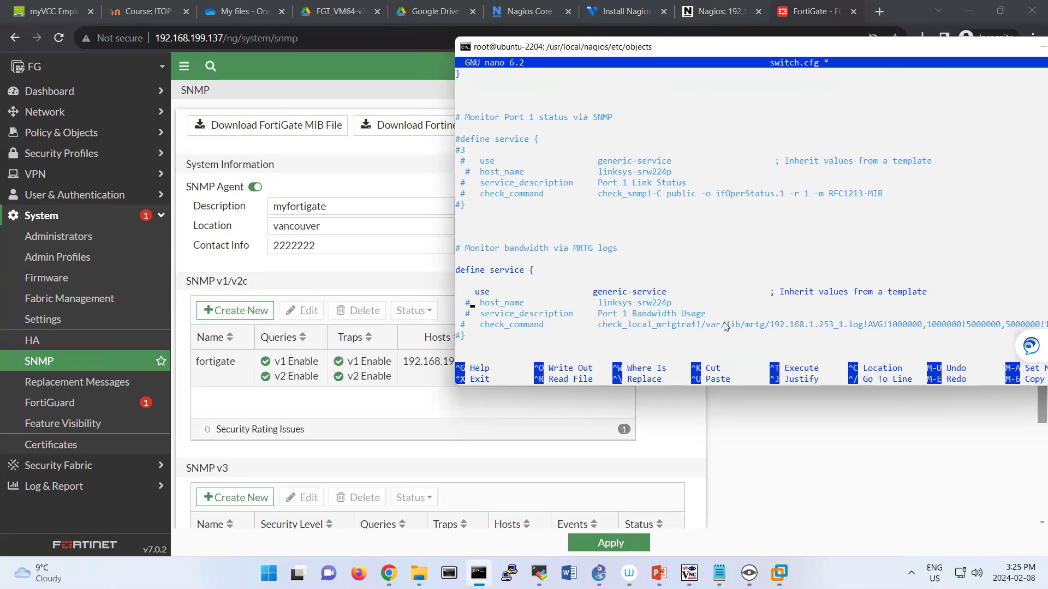
type("#  ")
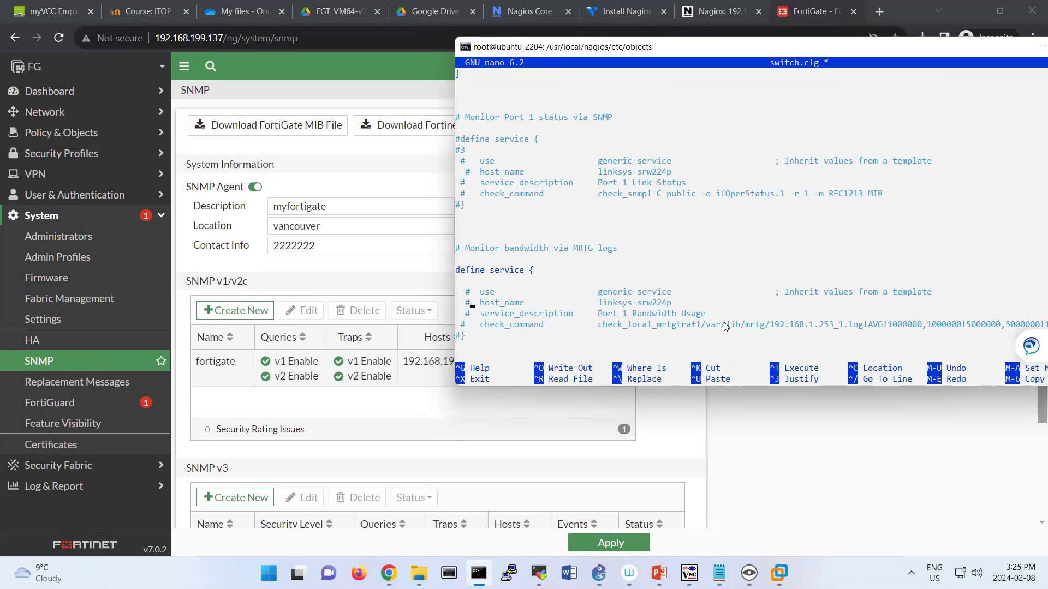
type("#")
key("ctrl+x")
Write switch.cfg to disk and restart Nagios with systemctl restart nagios.
key("y")
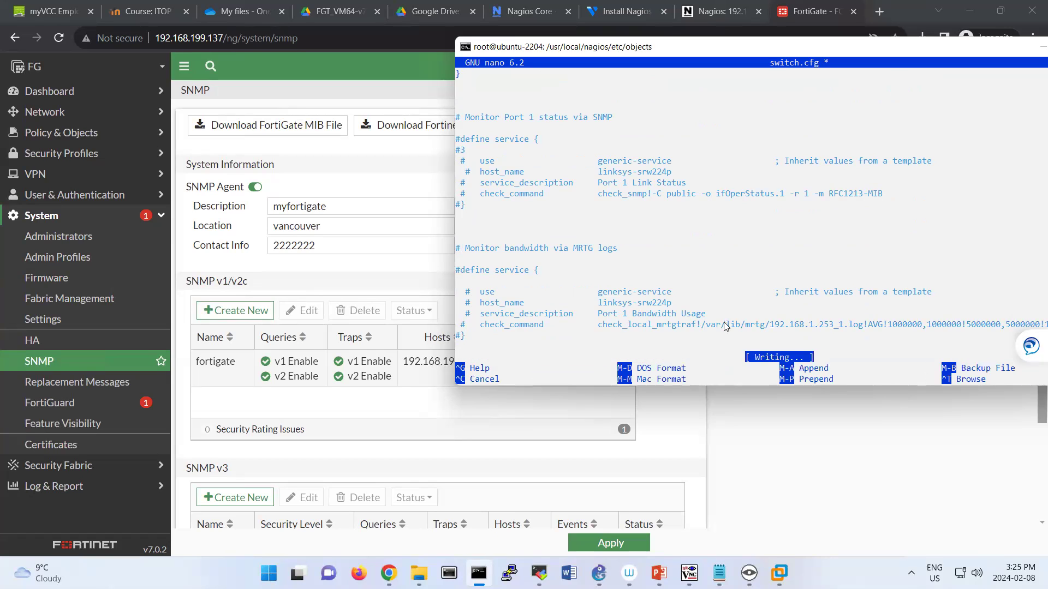
key("Return")
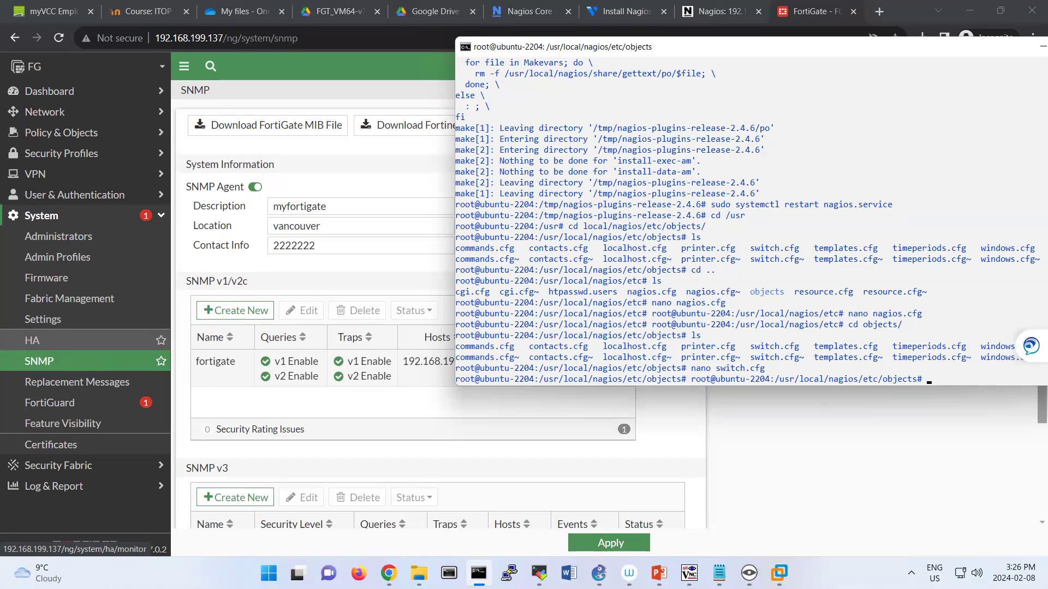
left_click(924, 346)
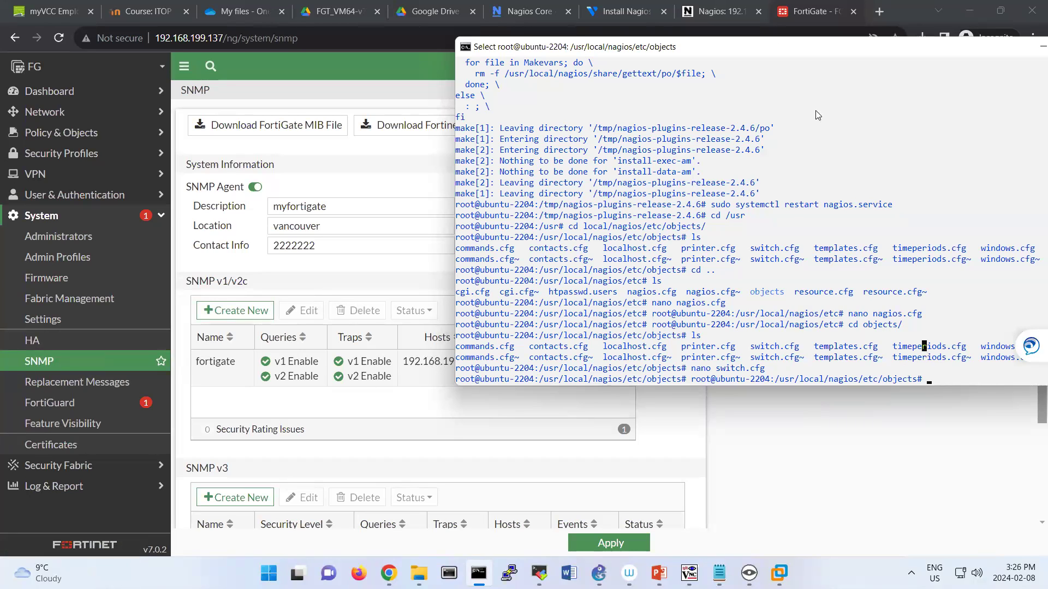
left_click_drag(569, 50, 332, 75)
type("systect")
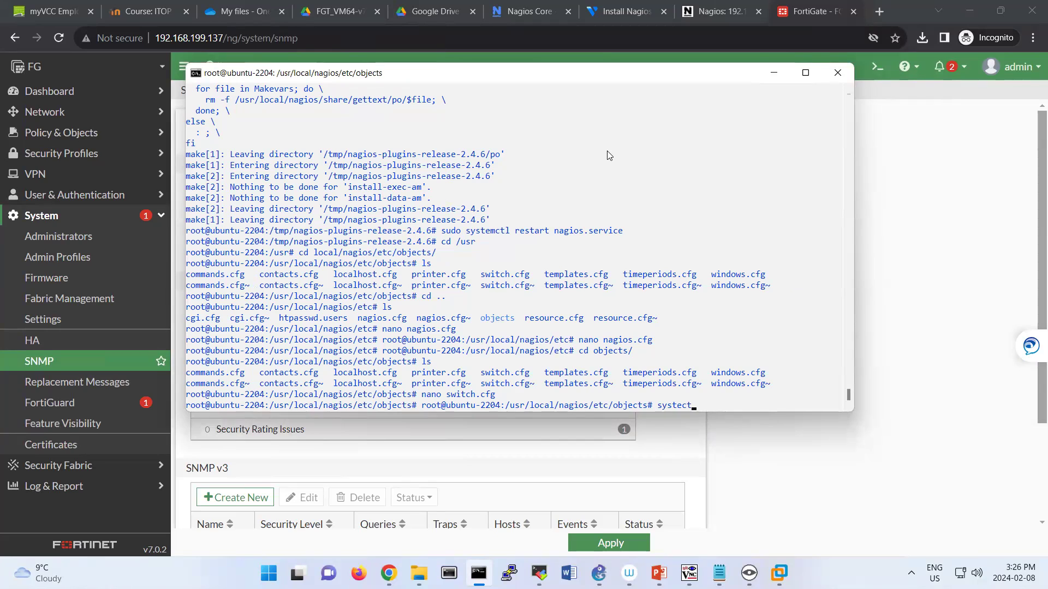
key("BackSpace")
key("BackSpace")
type("mctl restart nagios")
key("Return")
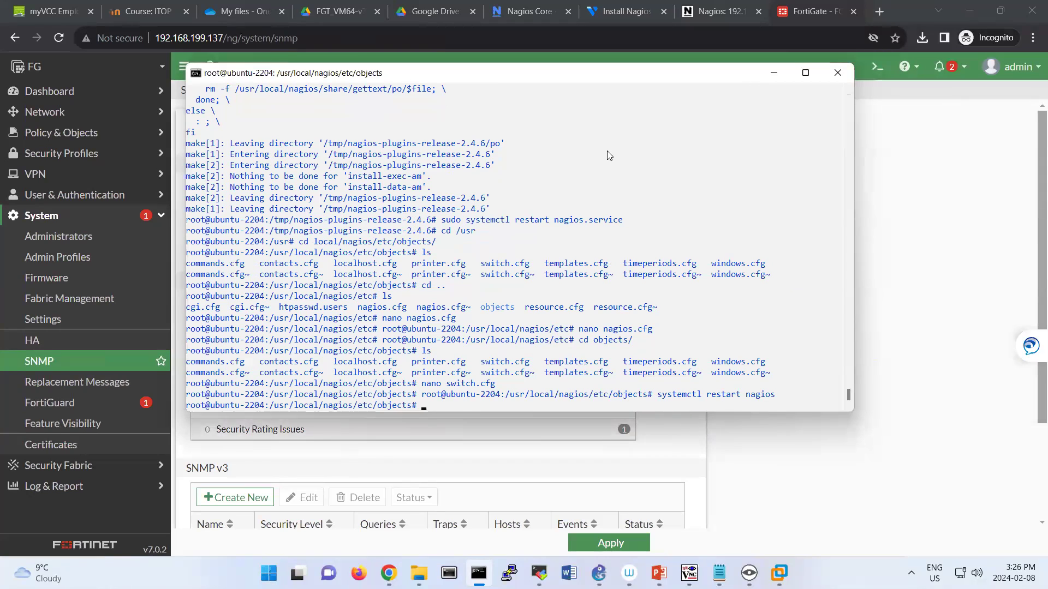
left_click(701, 13)
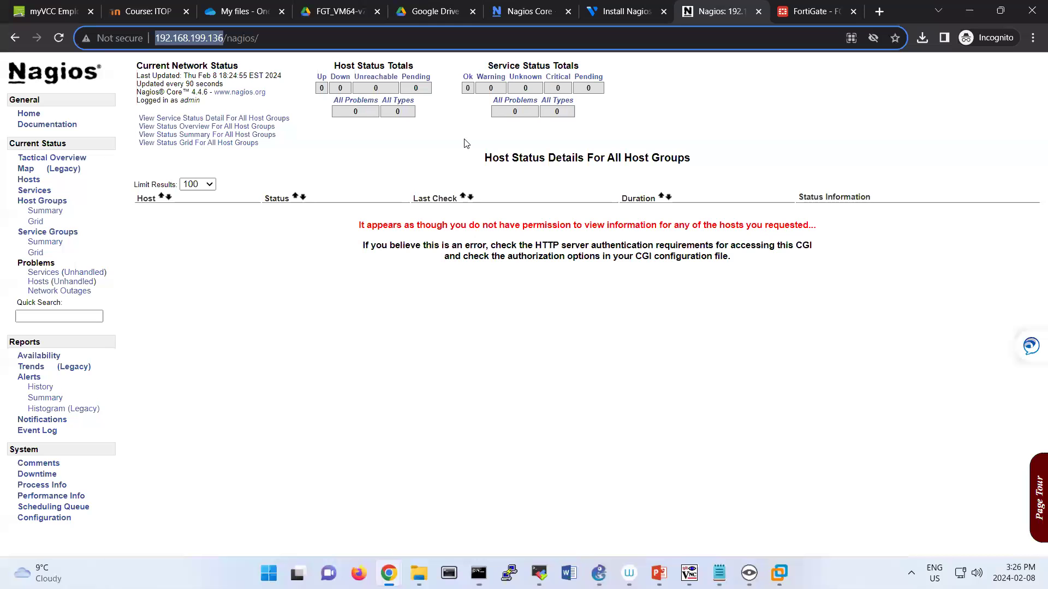
Move between Nagios service status detail and Hosts until localhost shows UP.
left_click(35, 185)
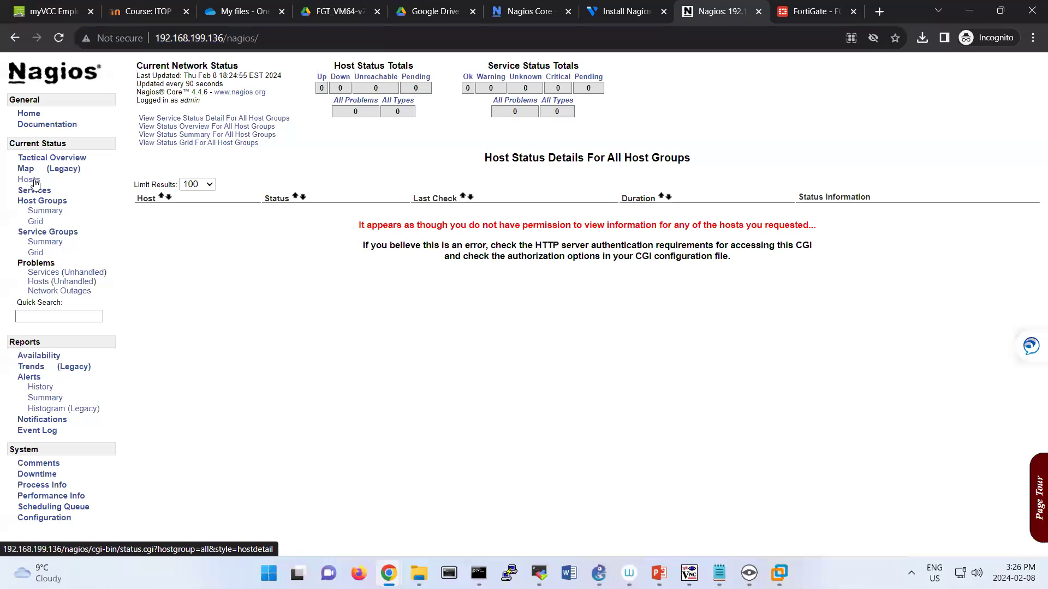
left_click(210, 119)
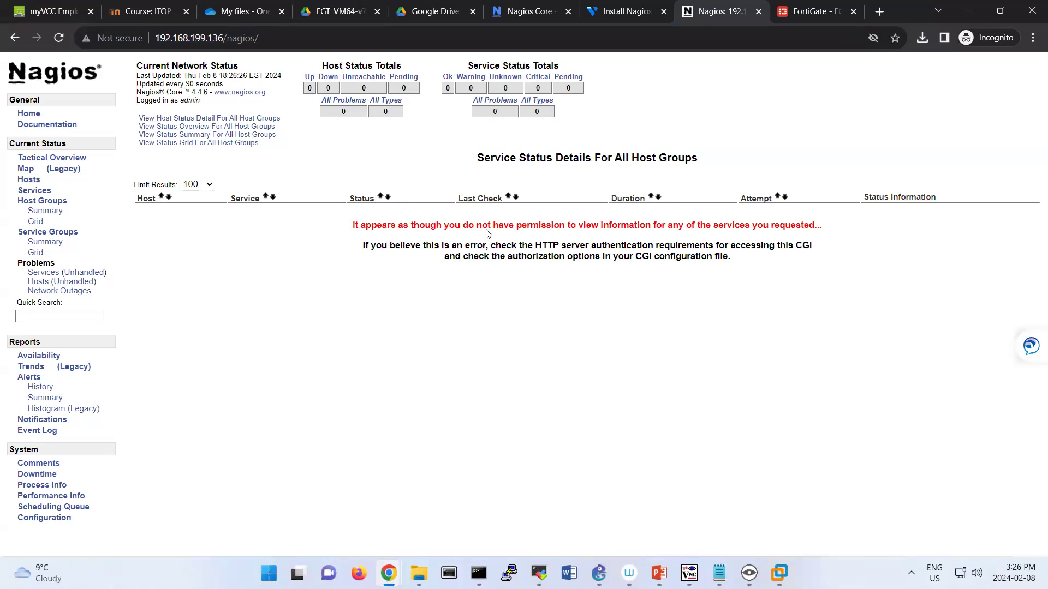
triple_click(492, 225)
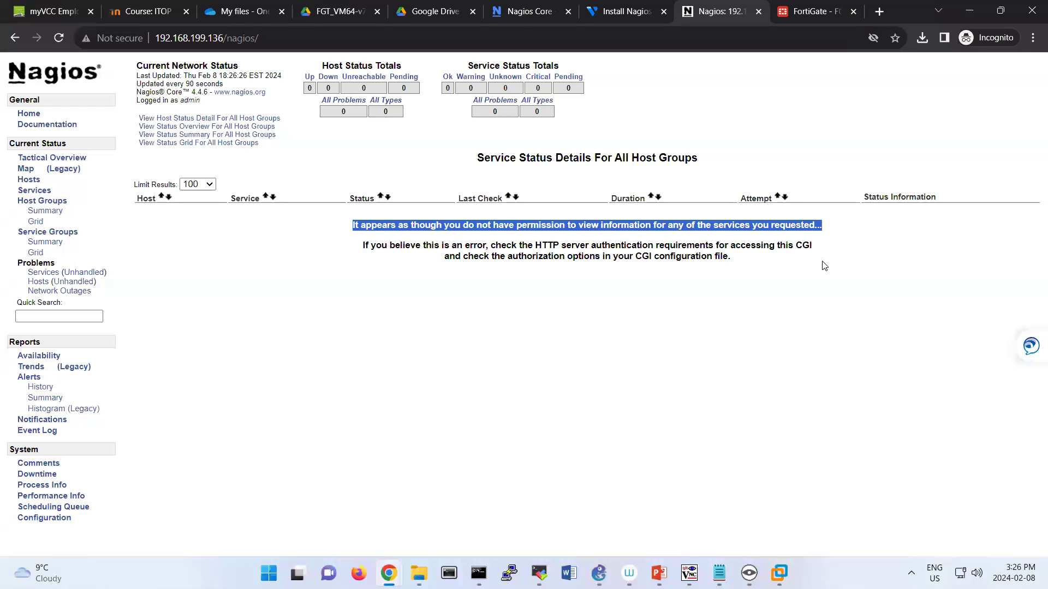
left_click(437, 266)
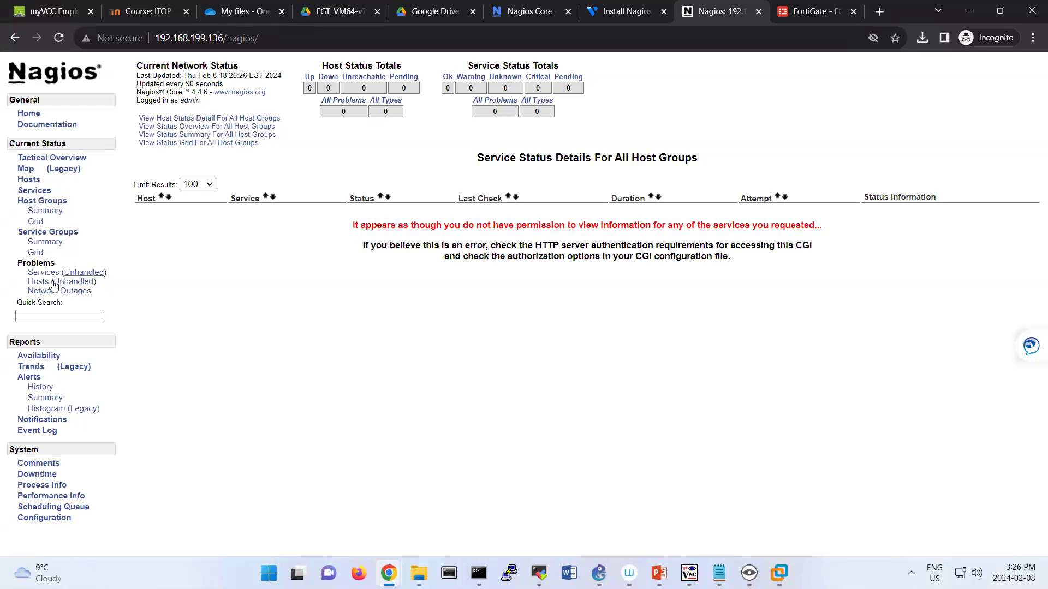
left_click(31, 183)
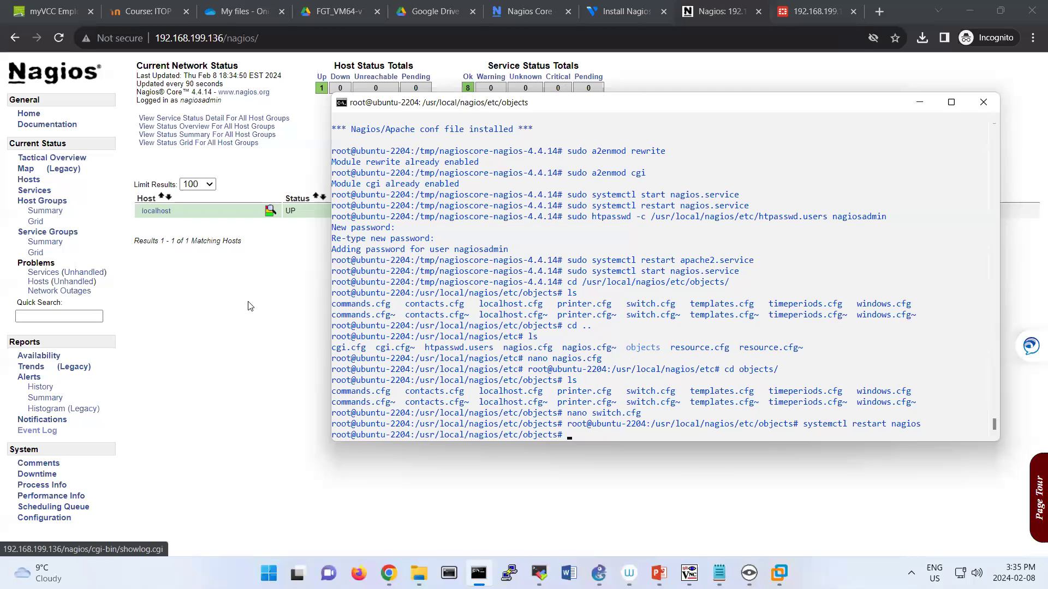
left_click(251, 303)
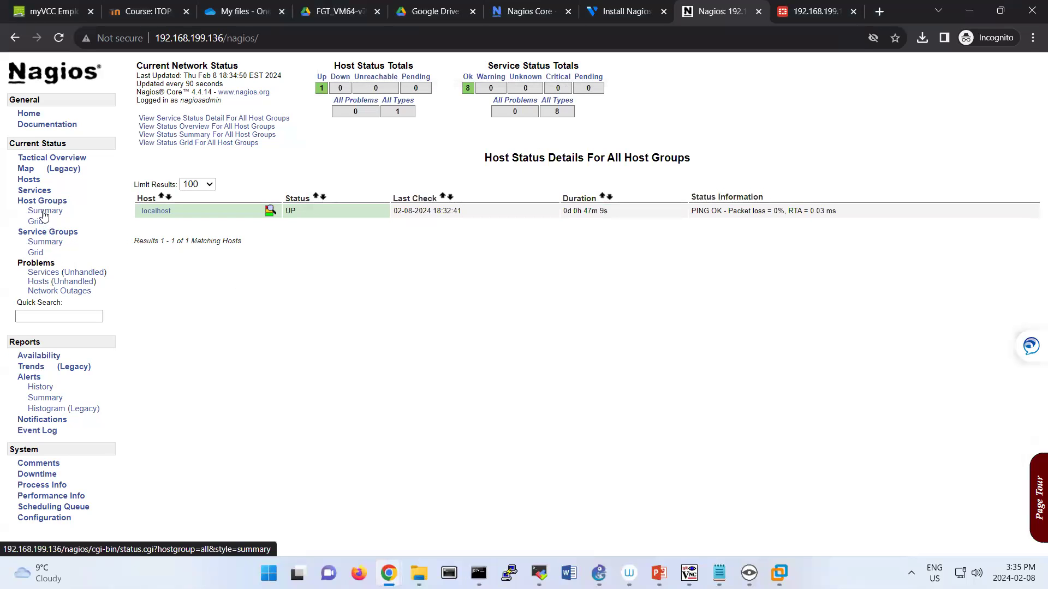
Open host FG's information and service status pages from the Nagios host list.
left_click(34, 181)
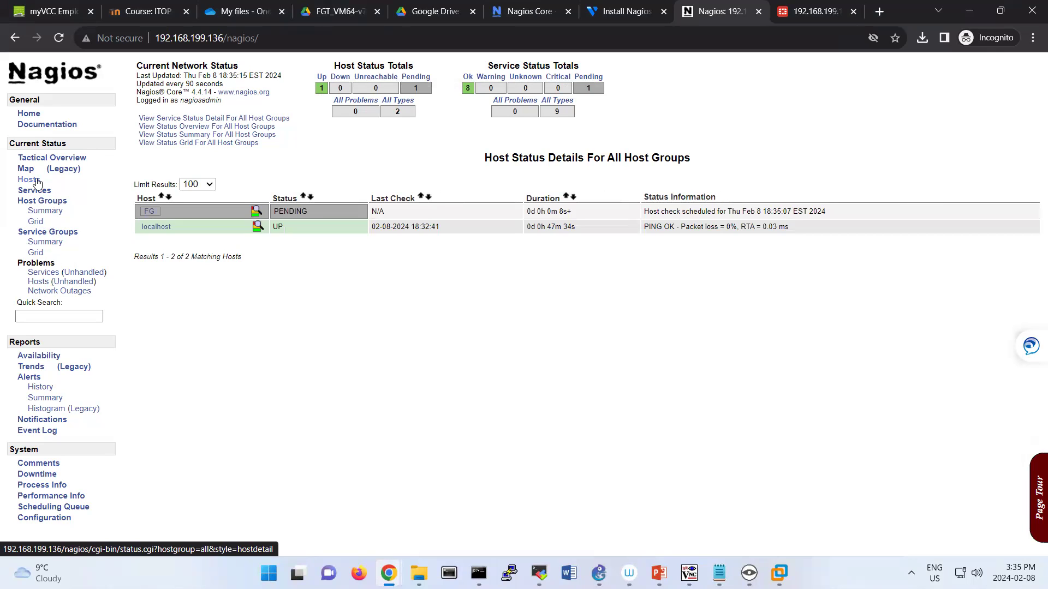
left_click(145, 213)
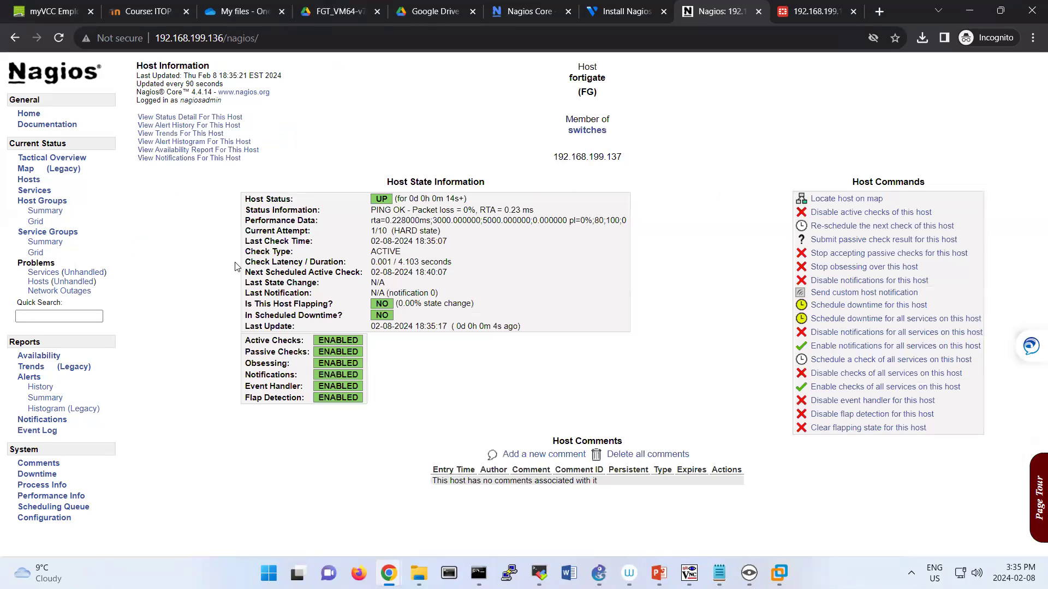
left_click(183, 119)
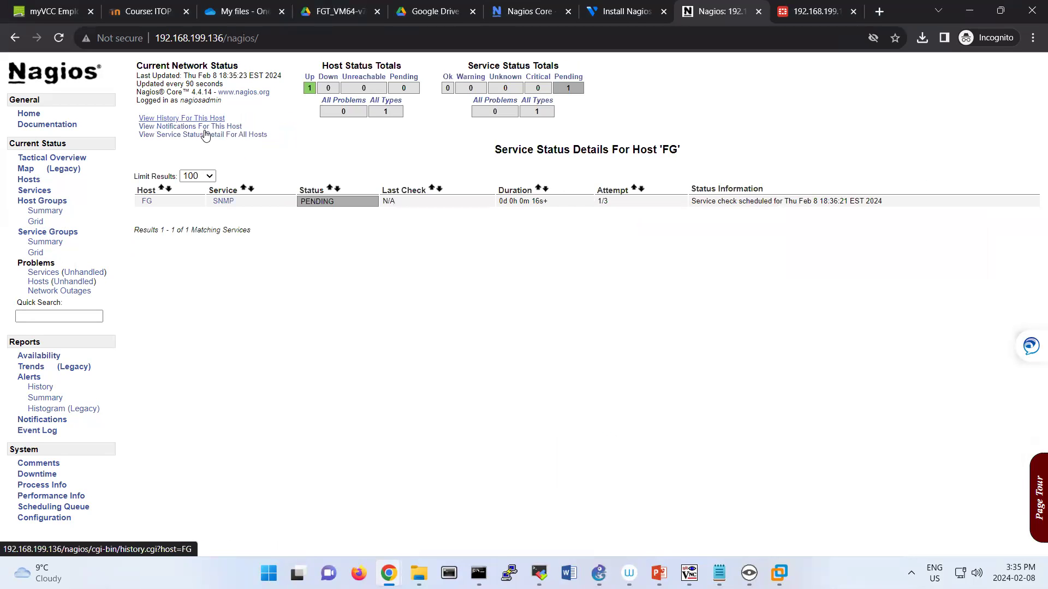
left_click(144, 203)
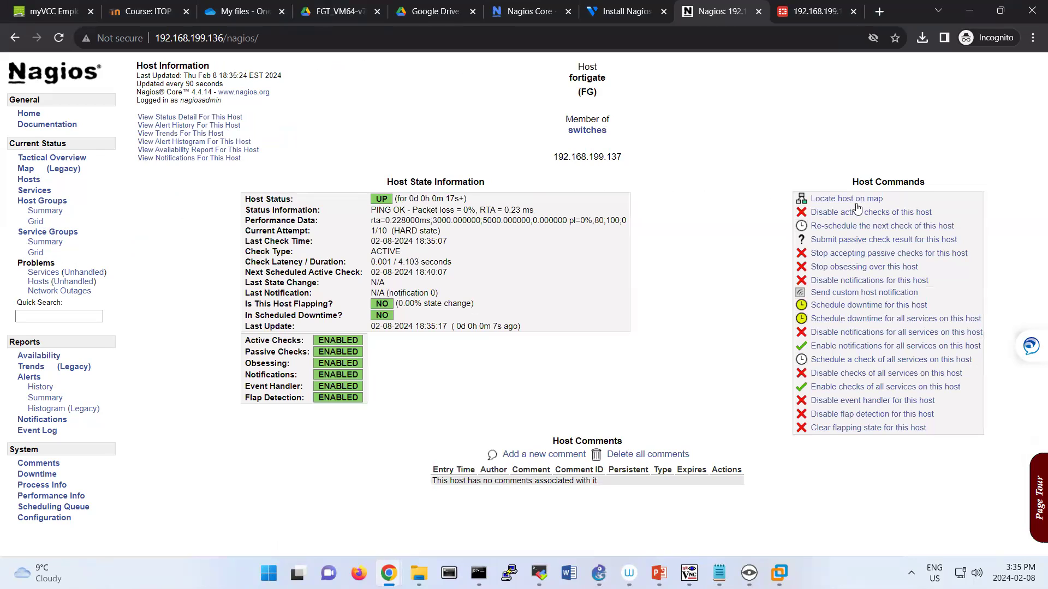
Force an immediate re-check of host FG and view its service status.
left_click(837, 226)
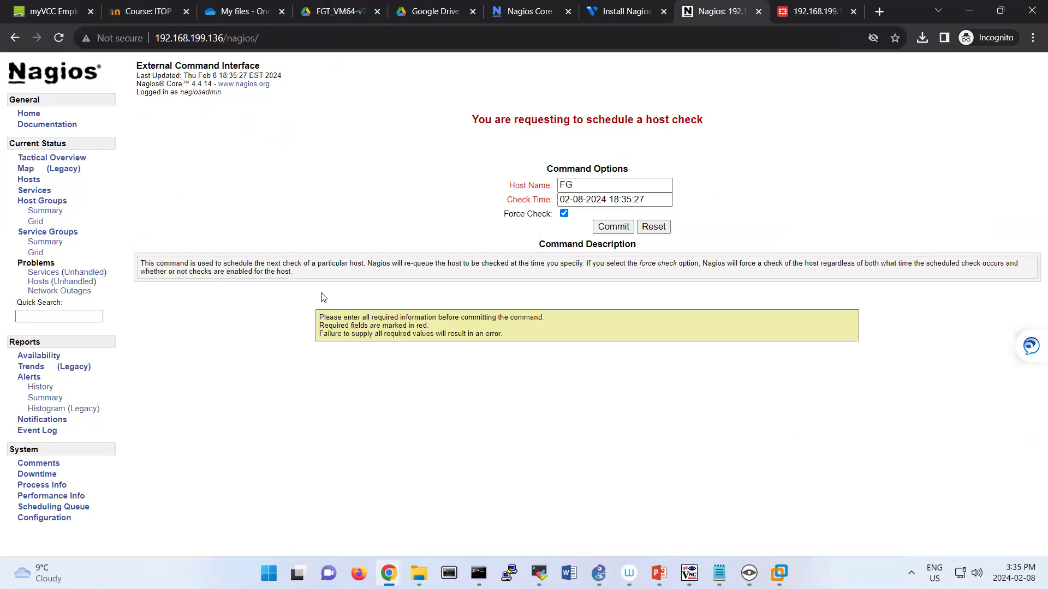
left_click(609, 228)
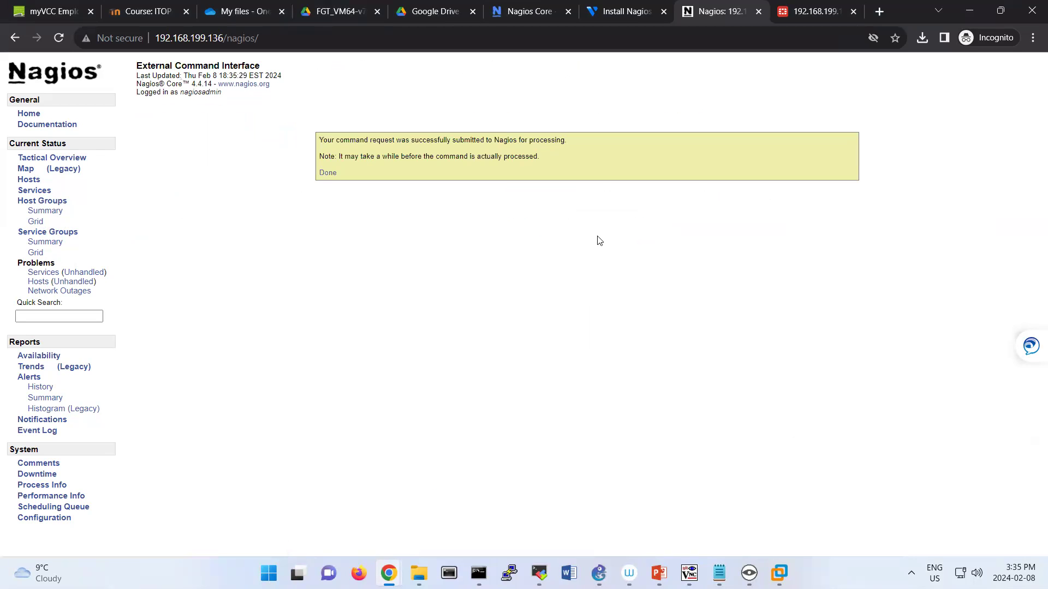
left_click(323, 174)
left_click(183, 118)
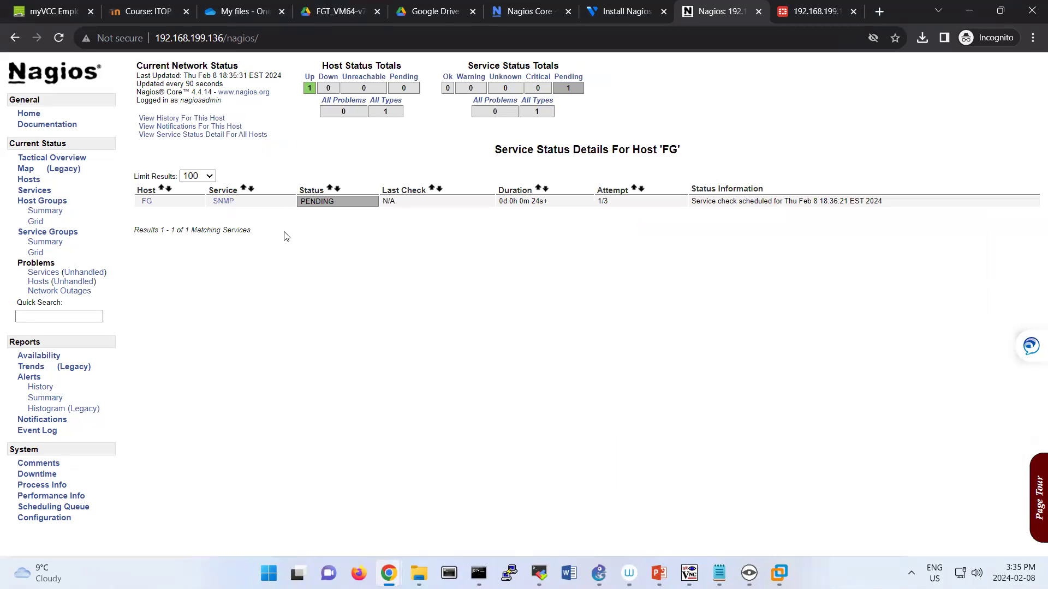
left_click(789, 18)
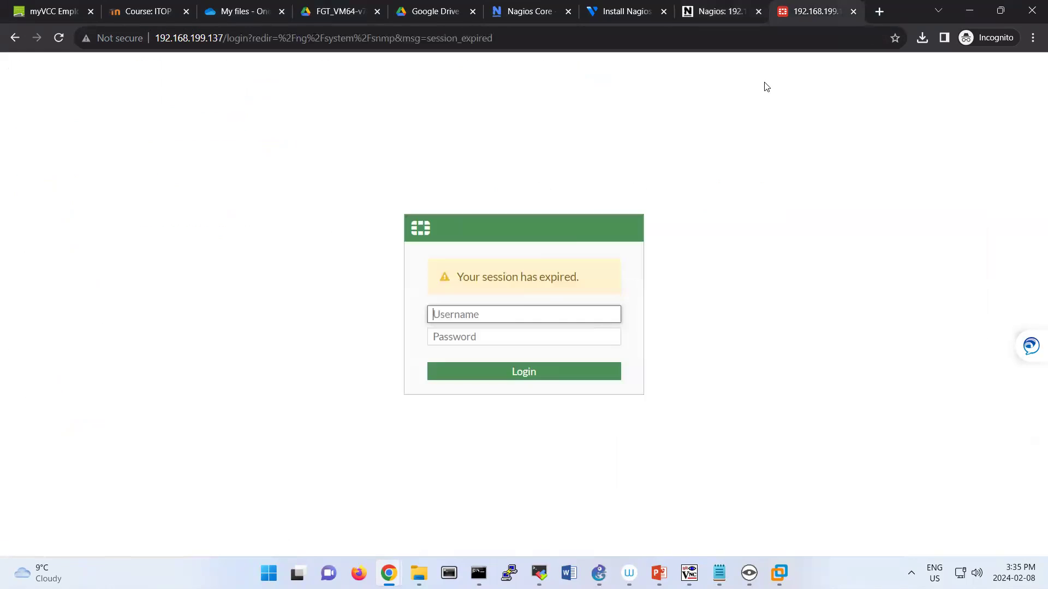
Log back into FortiGate and review the SNMP v1/v2c entry for 192.168.199.136.
left_click(518, 310)
type("admin")
key("Tab")
type("•••••••")
key("Return")
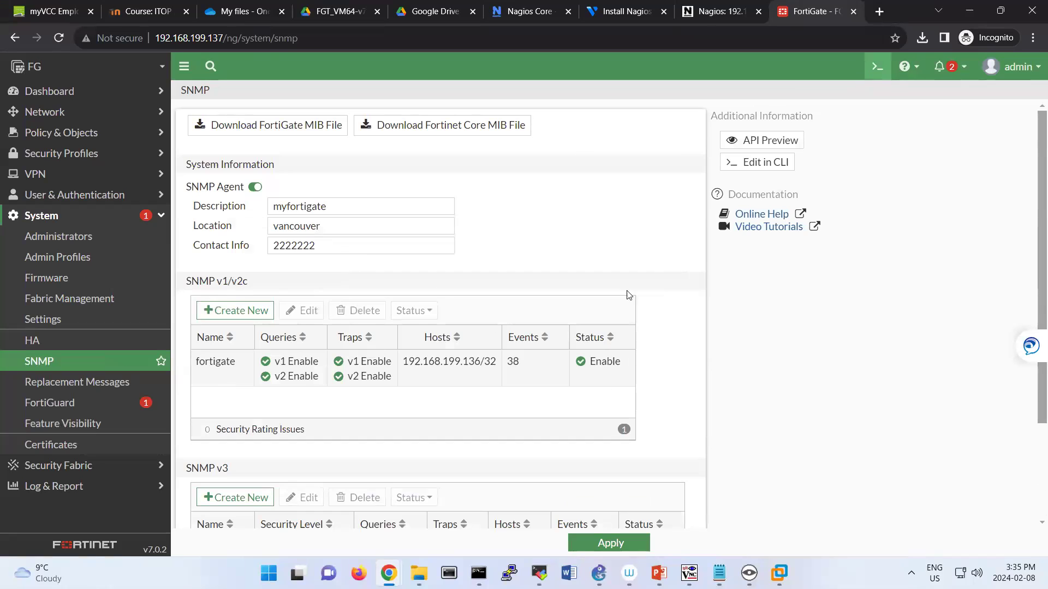
scroll(573, 461, "down", 3)
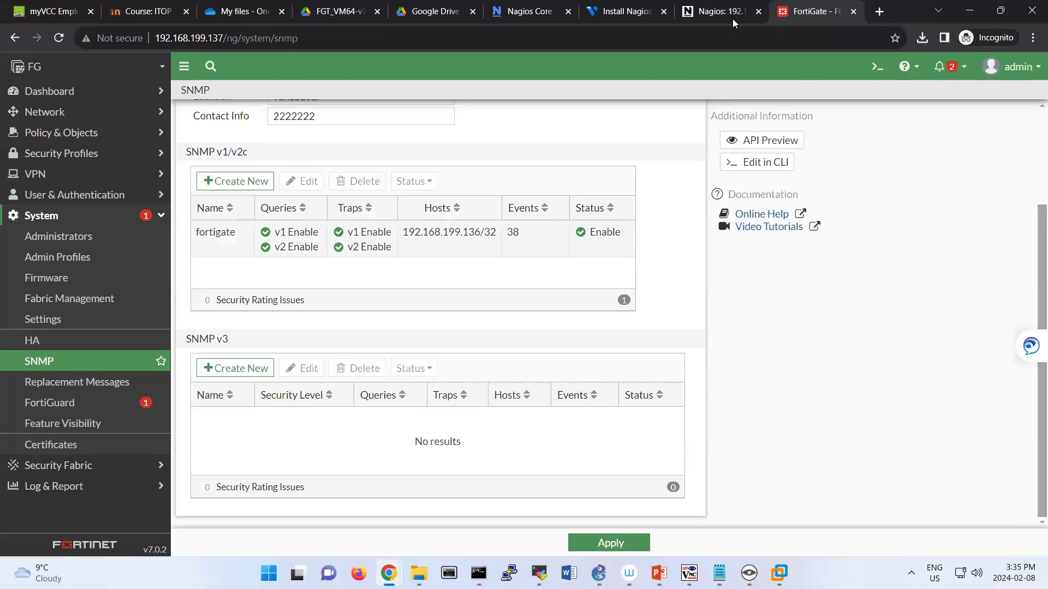
left_click(704, 23)
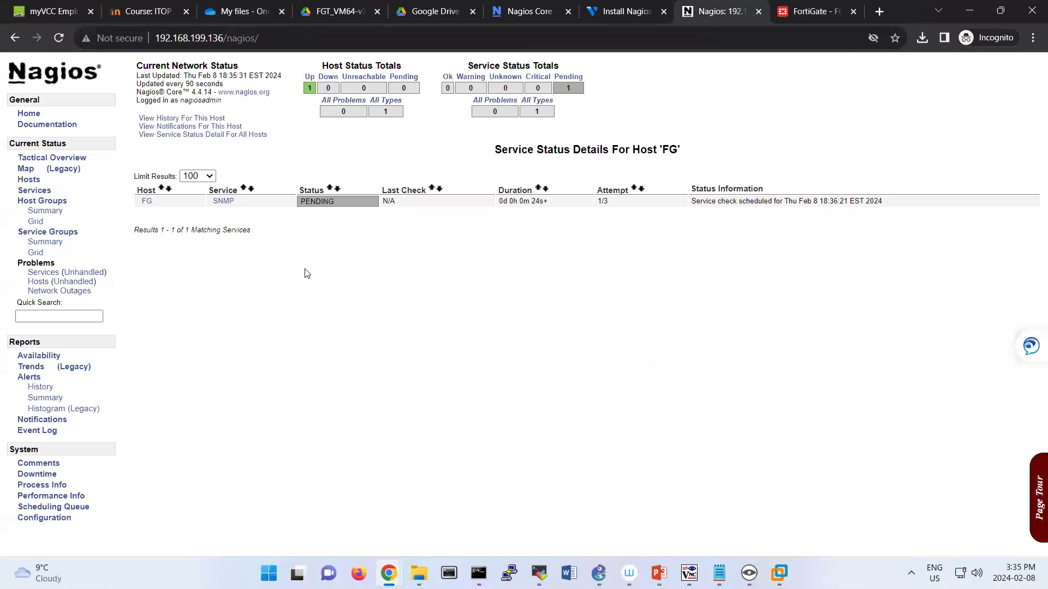
View host FG's alert history, then open its SNMP service details.
left_click(197, 119)
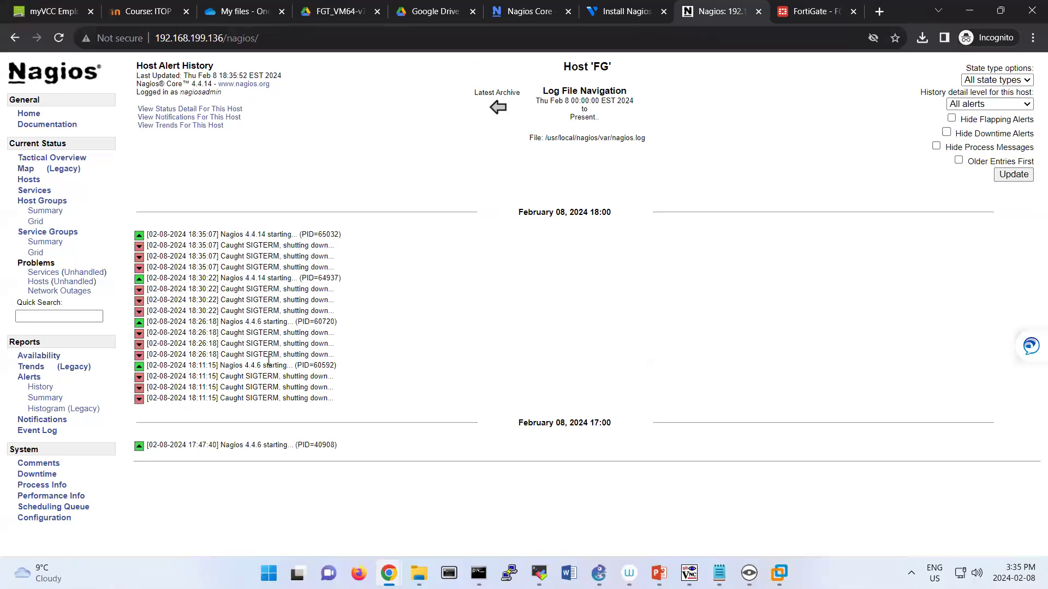
left_click(201, 109)
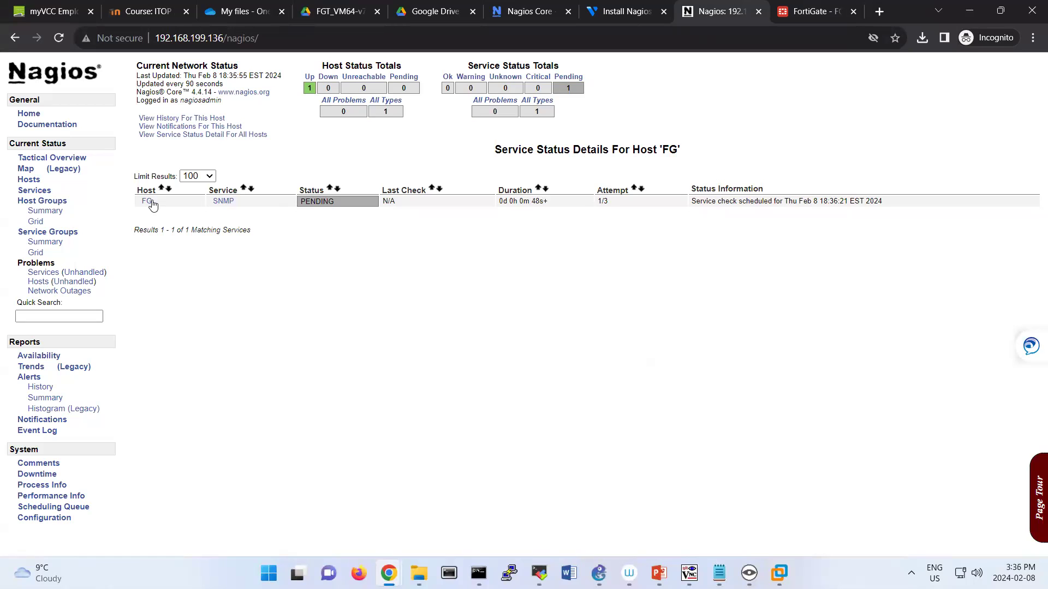
left_click(223, 201)
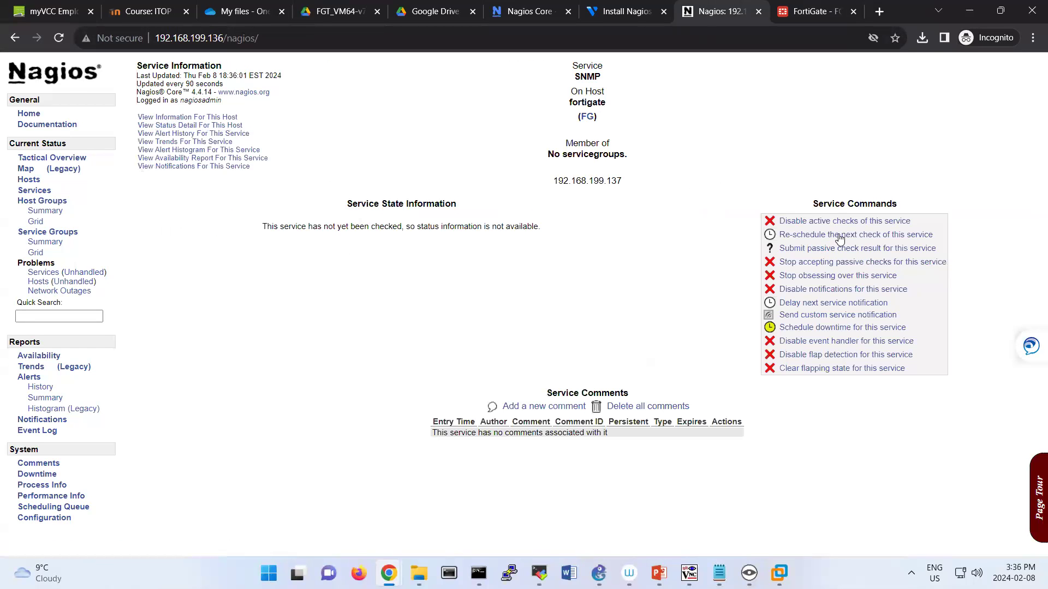
Compare FG's IP 192.168.199.137 with FortiGate's SNMP hosts, then list all hosts.
double_click(604, 181)
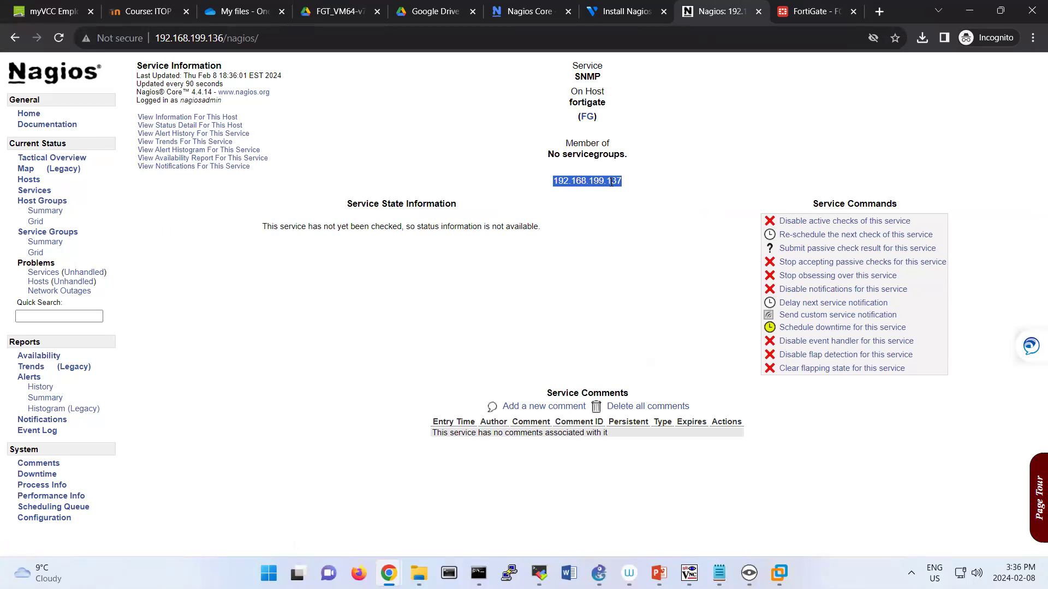
left_click(787, 17)
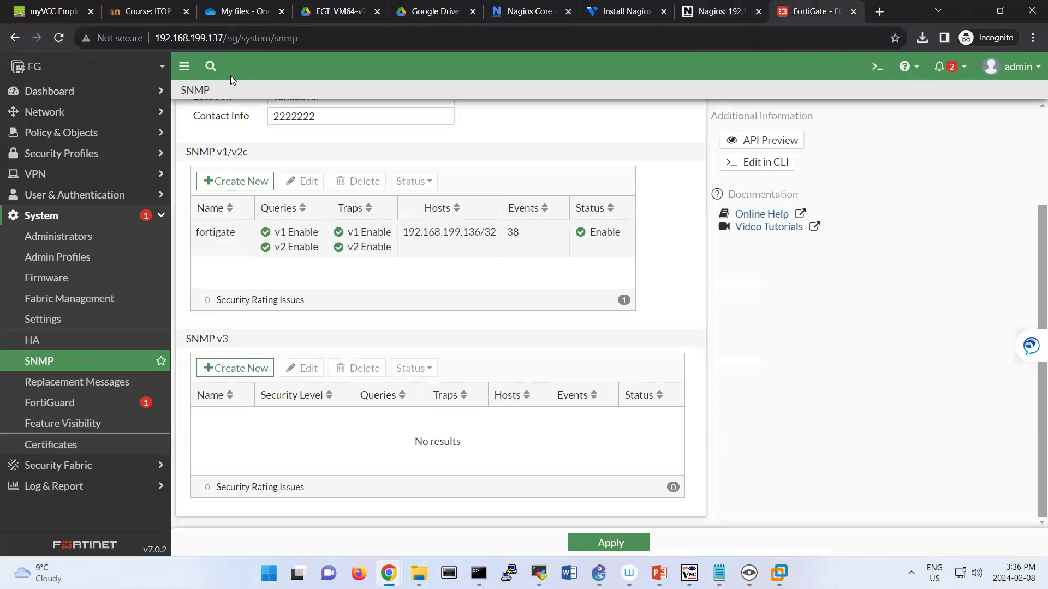
left_click(697, 14)
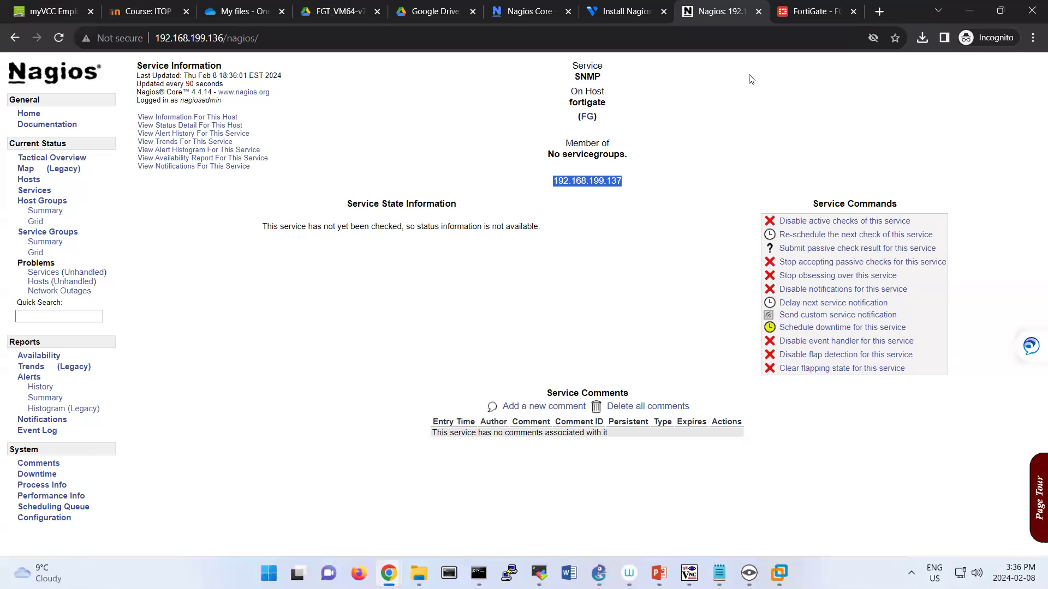
left_click(797, 15)
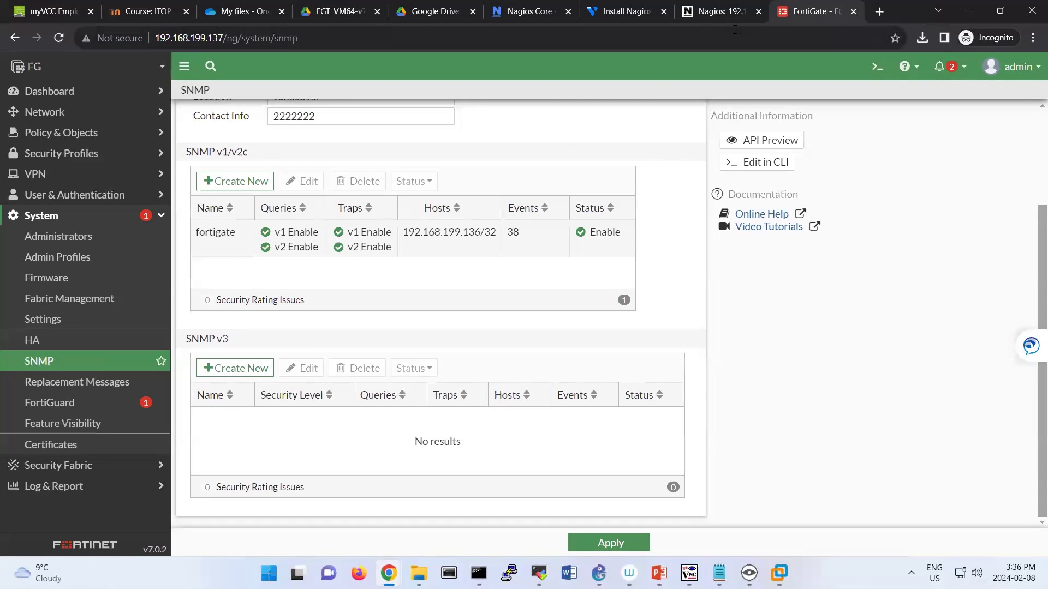
left_click(719, 11)
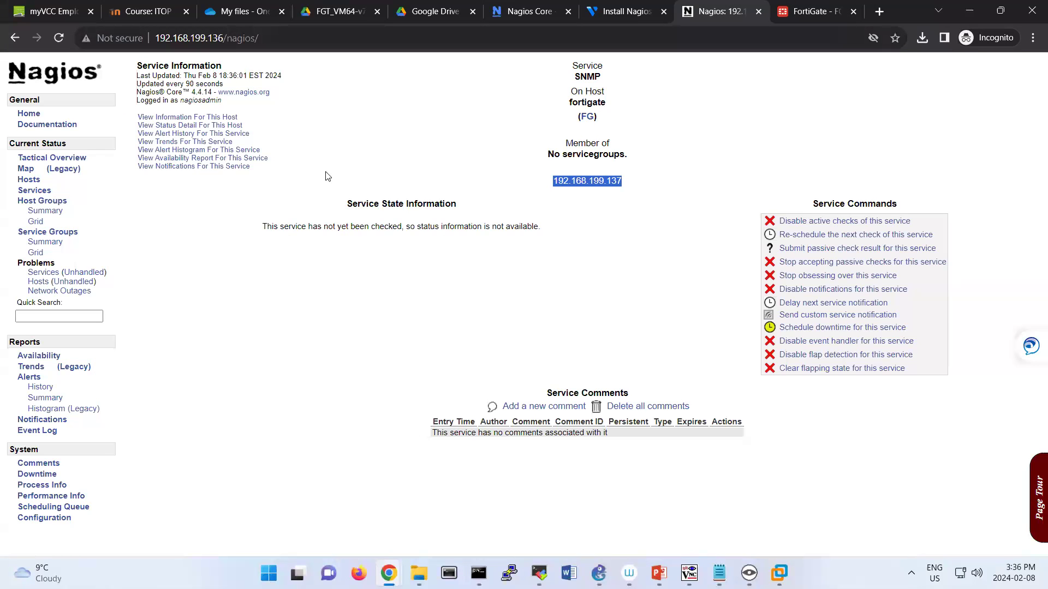
left_click(33, 181)
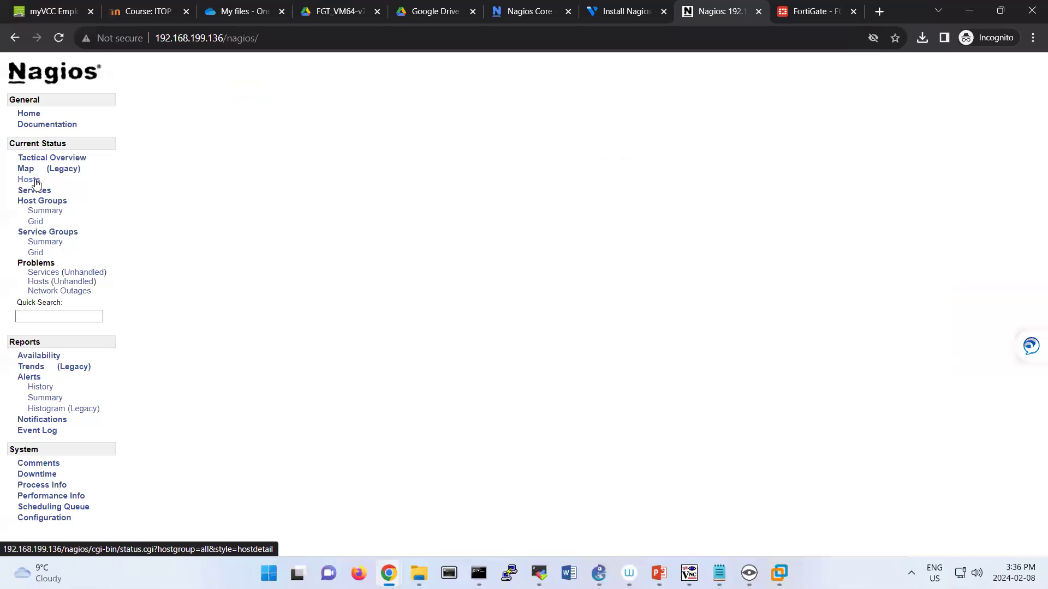
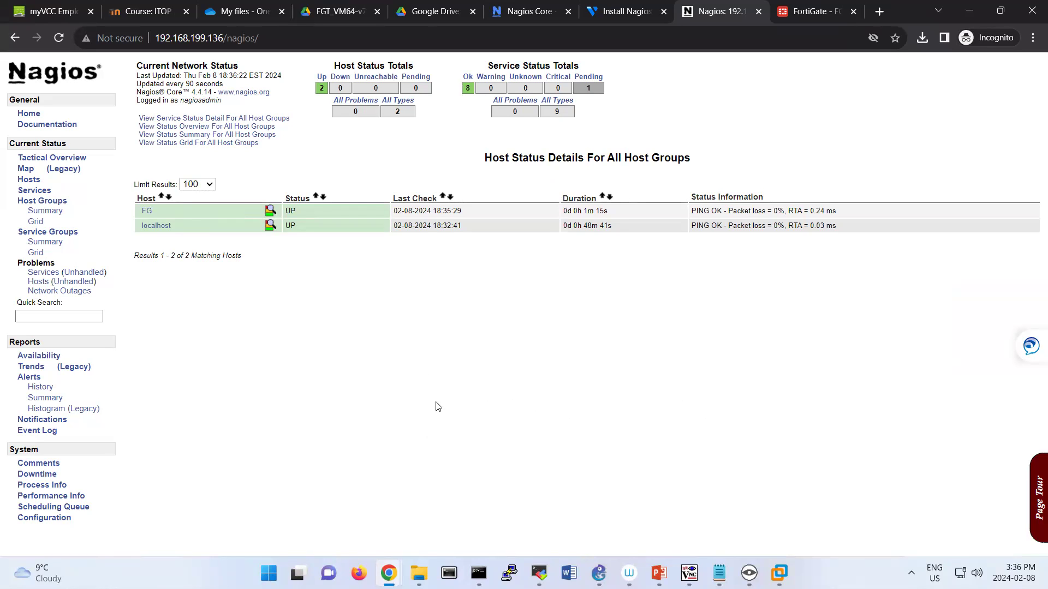
Log in to the PA-VM-ESX-10.0.9 console as admin and replace the default password.
mouse_move(779, 573)
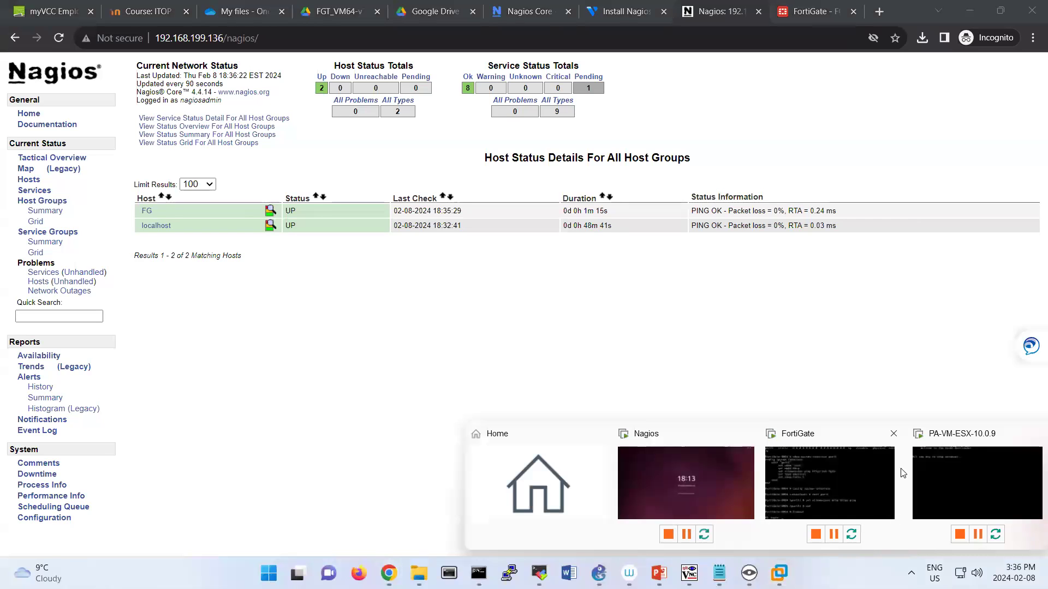
left_click(961, 433)
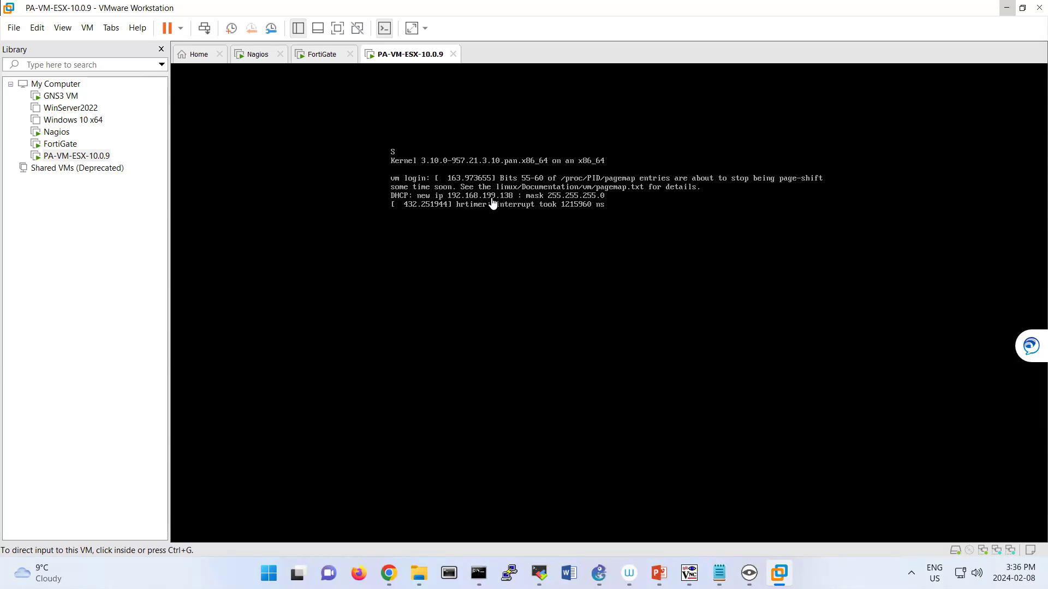
left_click(532, 237)
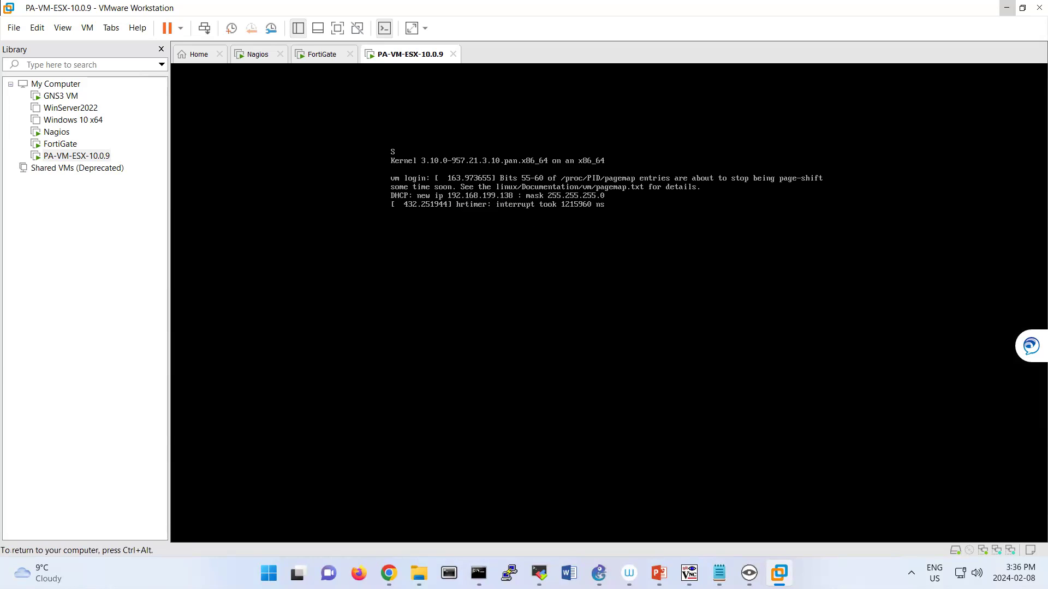
key("Return")
type("admin")
key("Return")
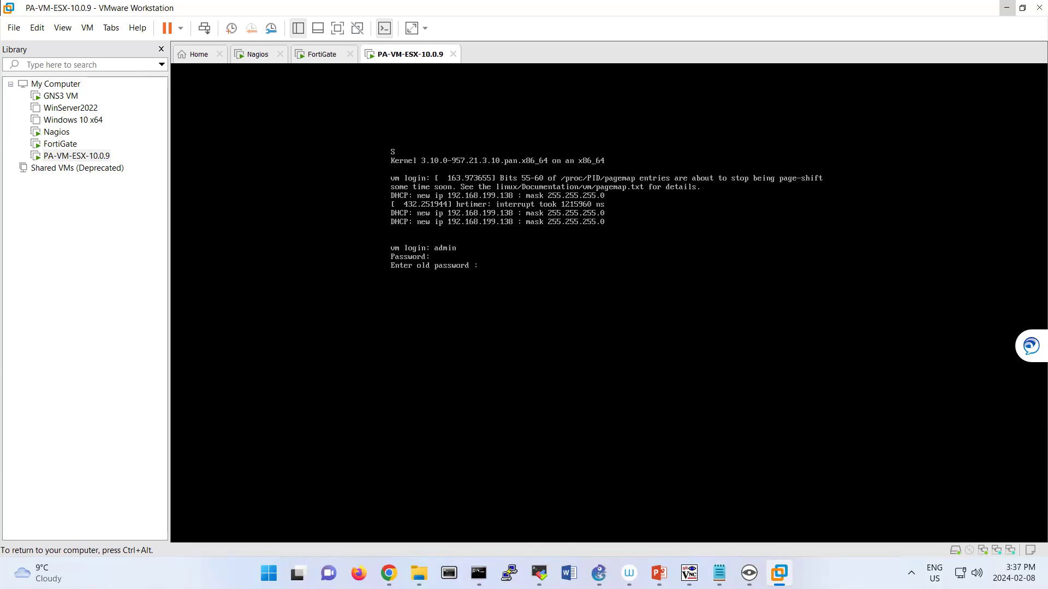
key("Return")
key("Return")
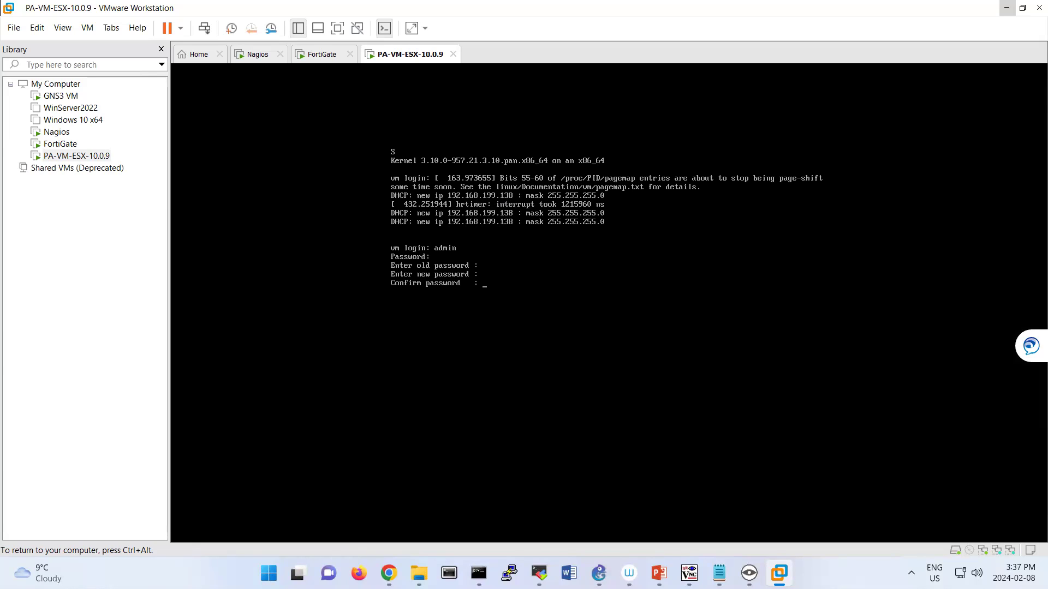
key("Return")
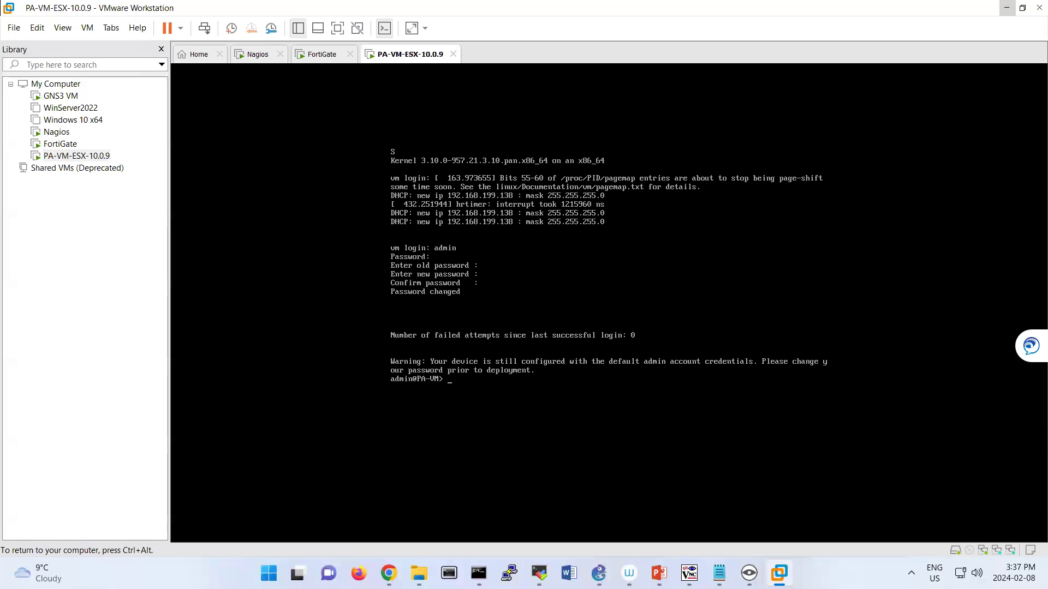
key("ctrl+alt")
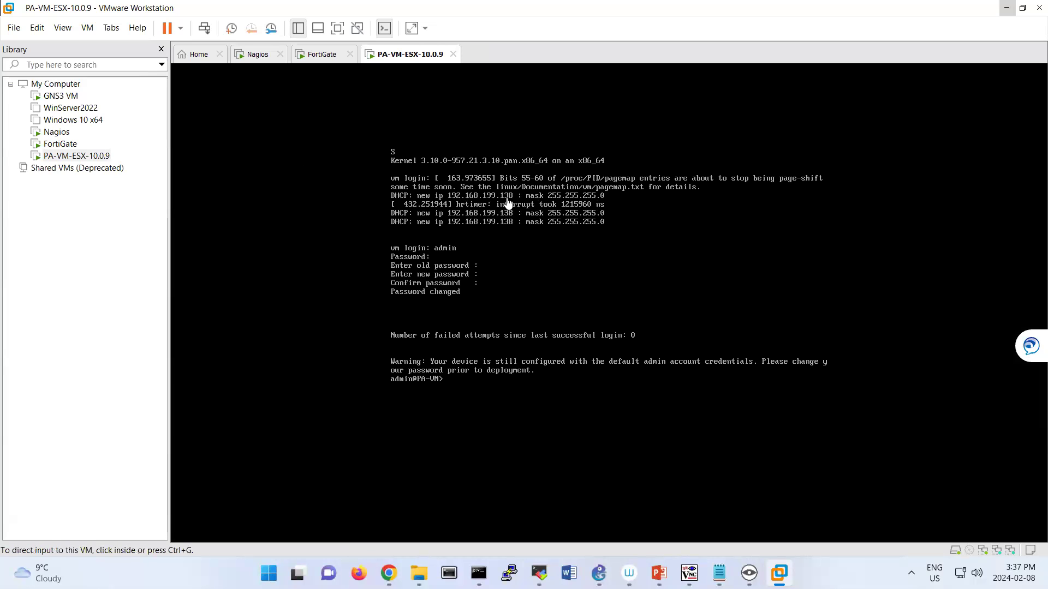
mouse_move(389, 563)
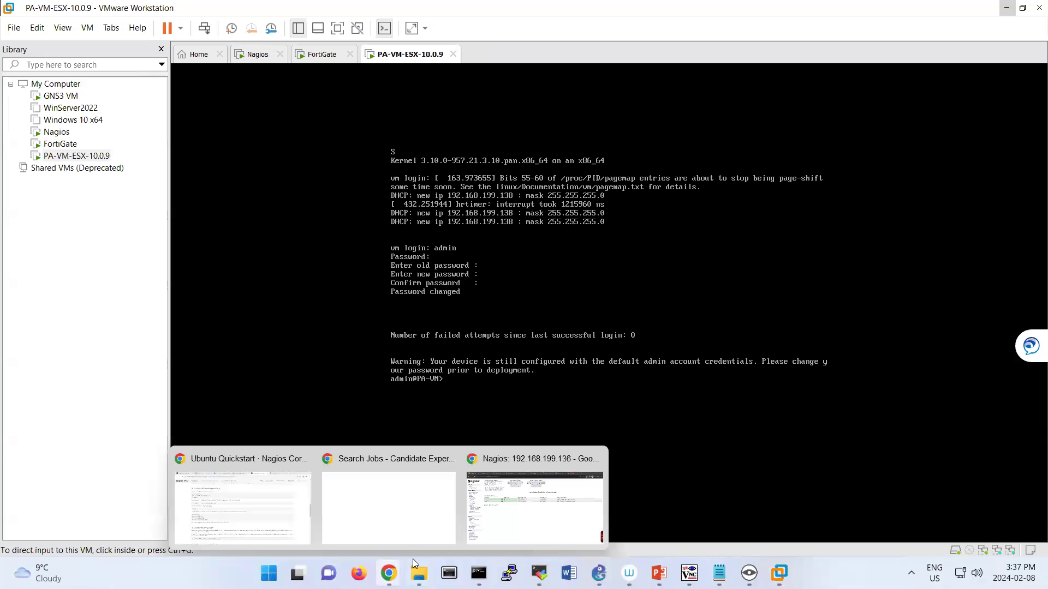
left_click(534, 494)
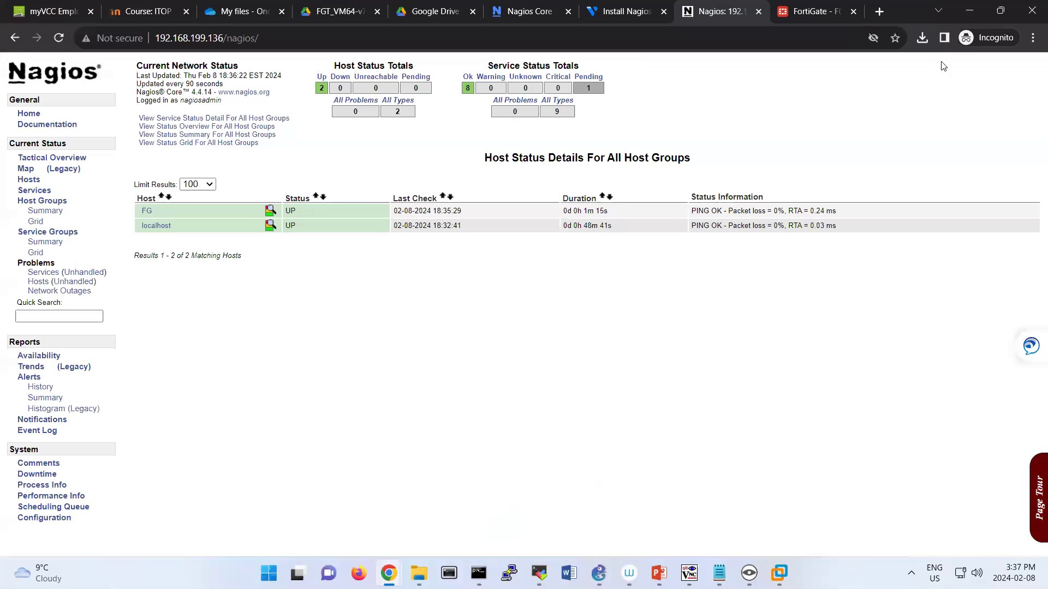
left_click(879, 12)
type("https:")
type("//`91")
key("BackSpace")
key("BackSpace")
key("BackSpace")
type("19")
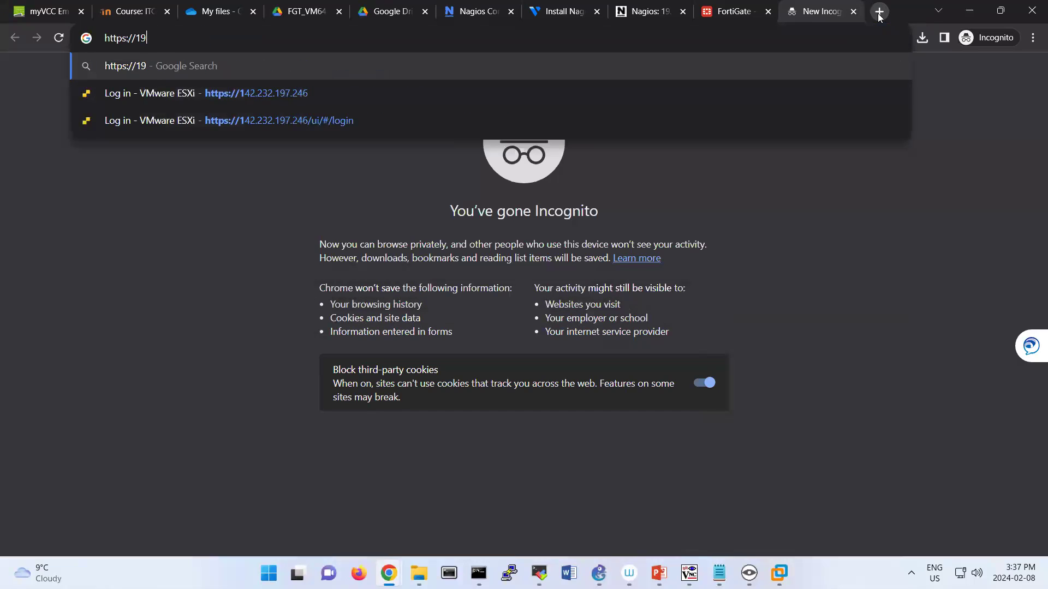
type("2.168.199.")
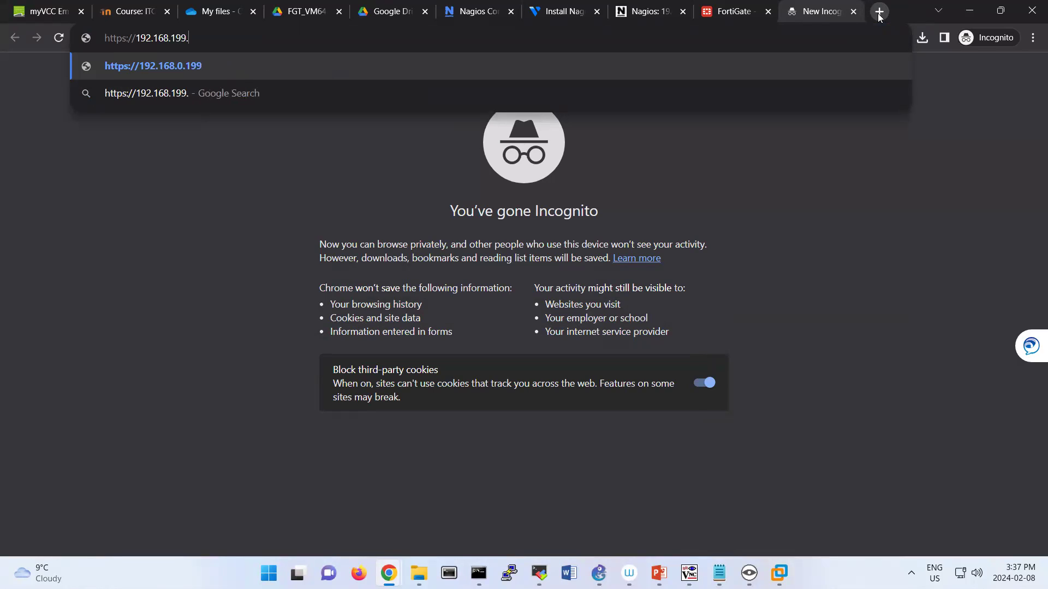
type("138")
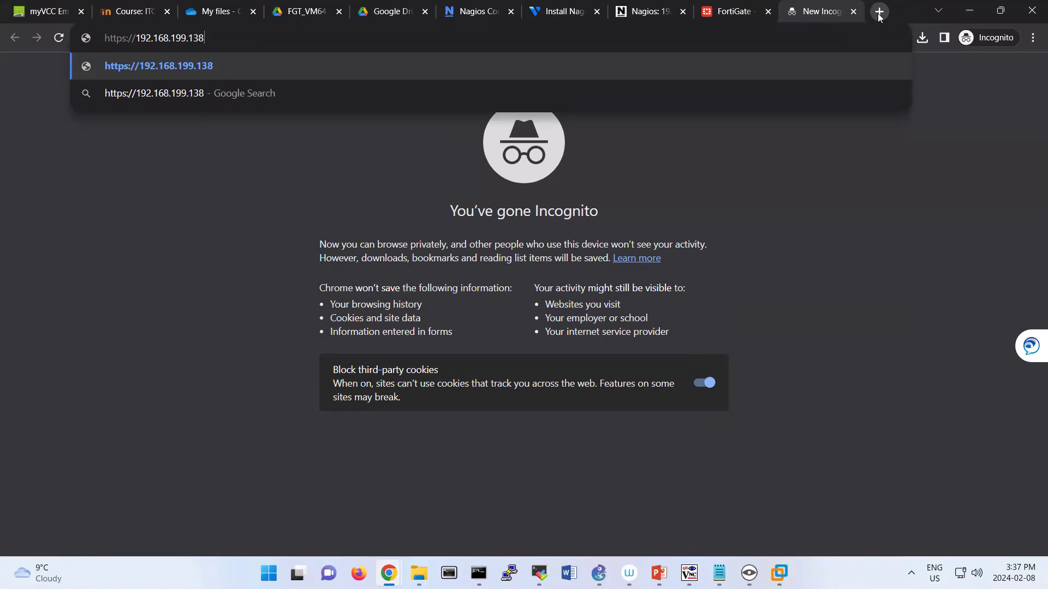
key("Return")
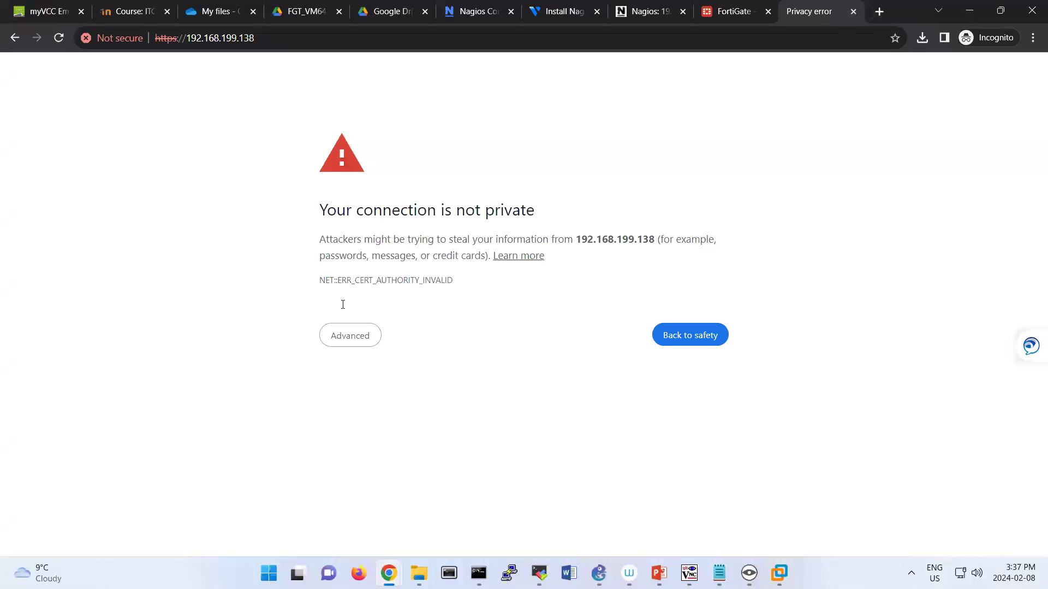
left_click(367, 339)
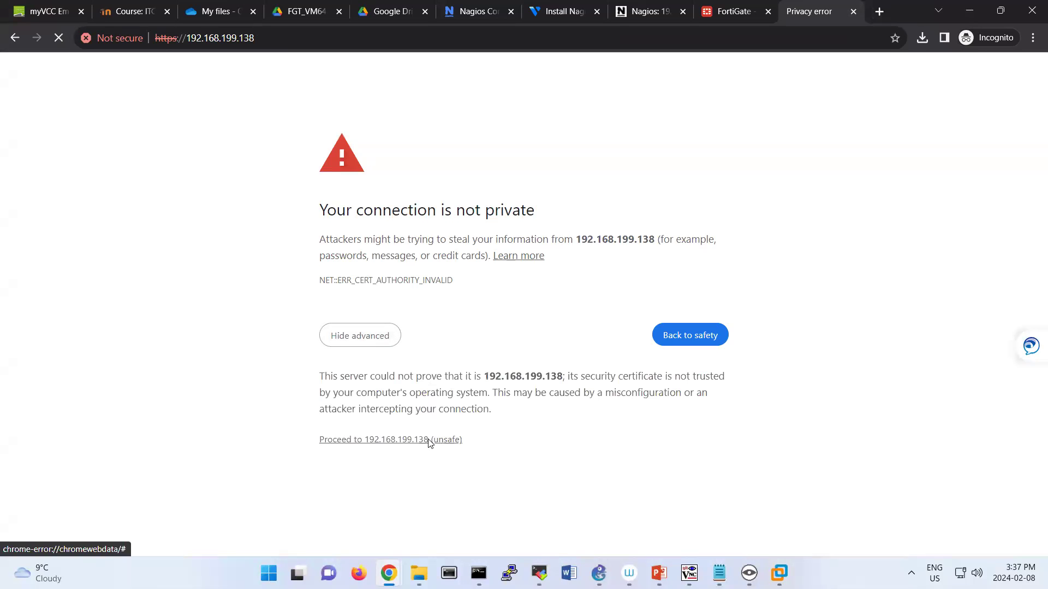
left_click(428, 440)
Sign in to PAN-OS as admin with the account password and dismiss the welcome message.
type("adm")
type("ad")
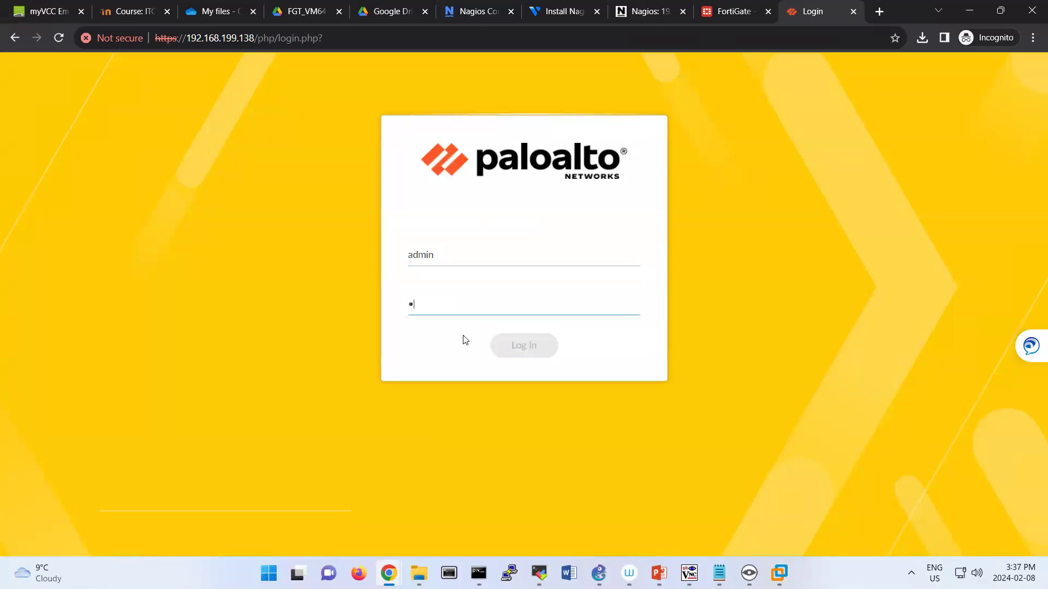
type("min123")
key("Return")
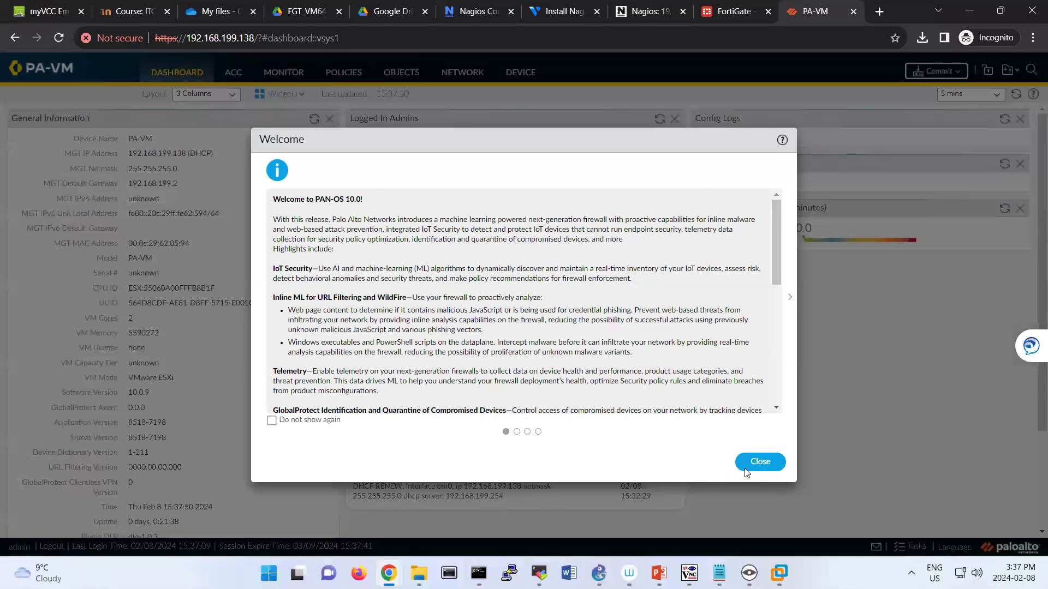
left_click(759, 461)
Start a new SNMP Trap server profile named nagios under Device > Server Profiles.
left_click(668, 376)
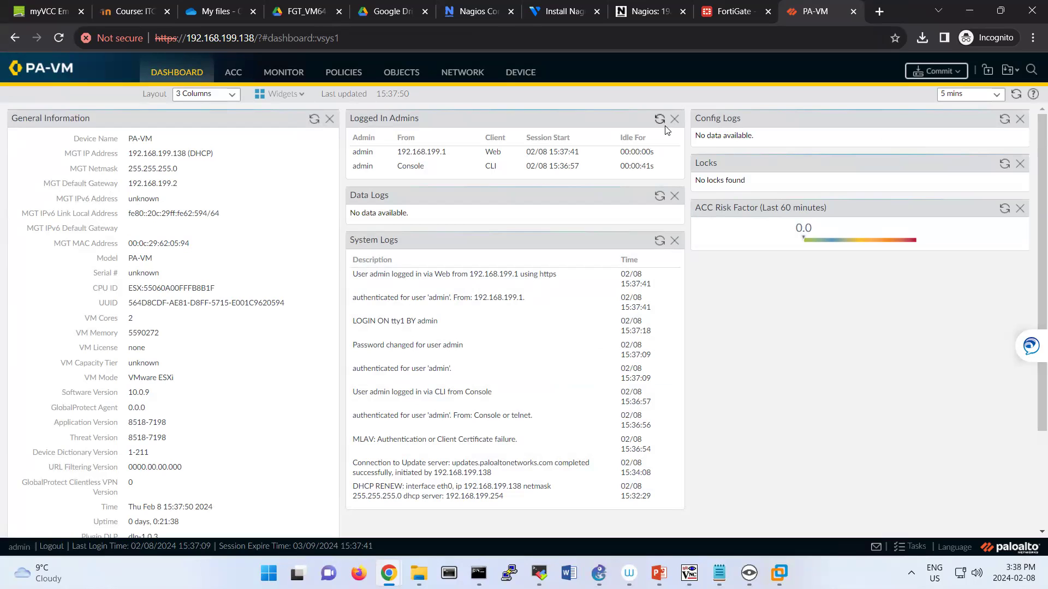
left_click(512, 76)
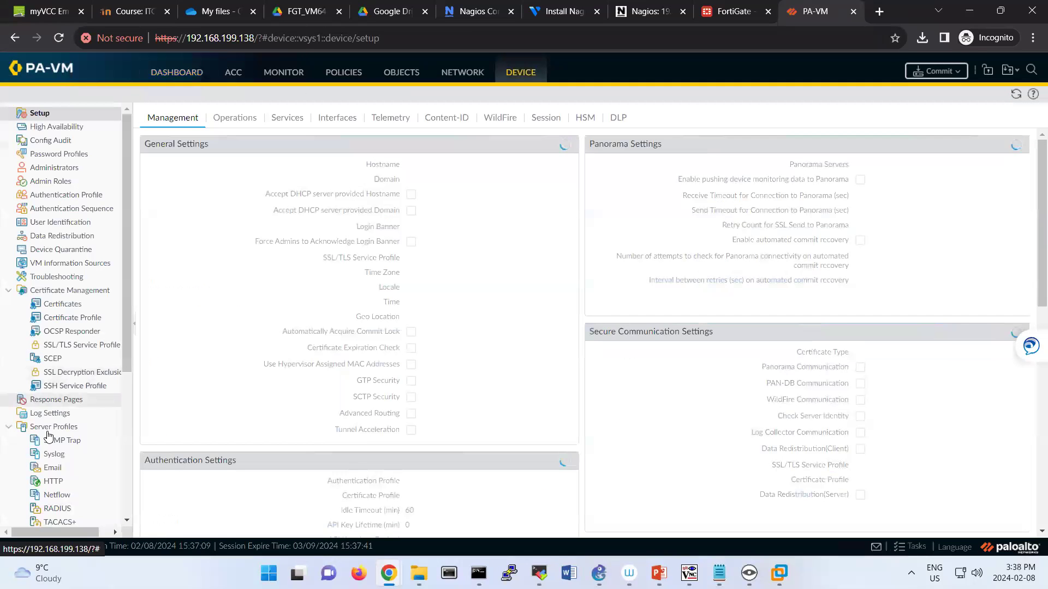
left_click(69, 442)
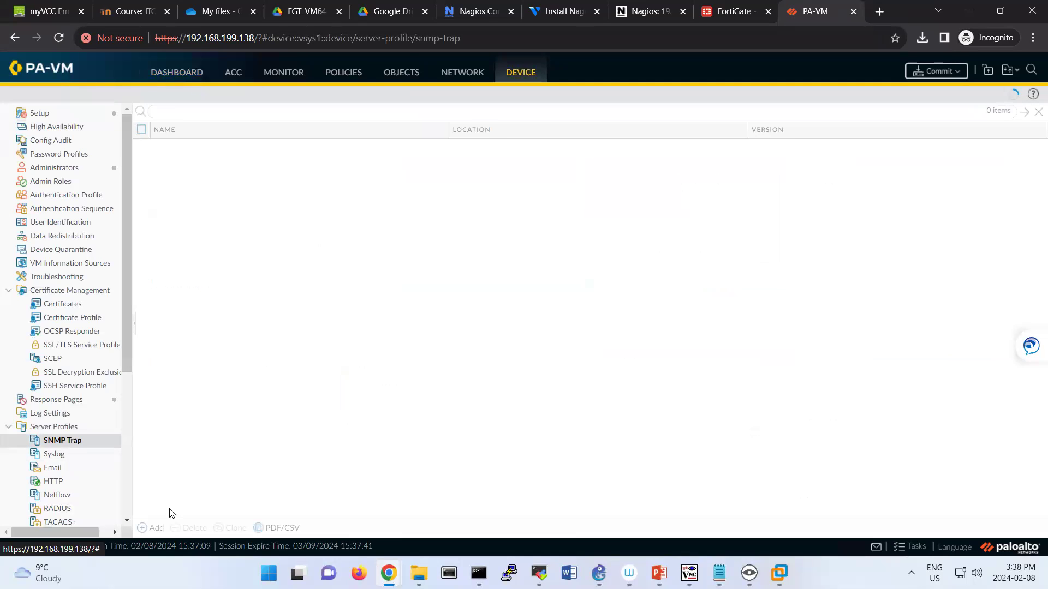
left_click(156, 528)
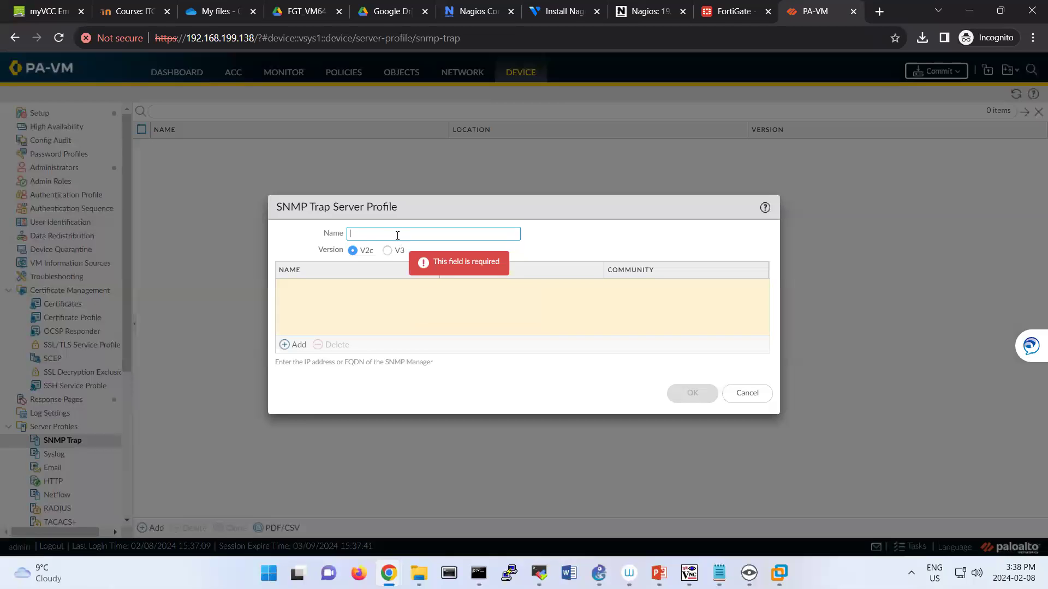
type("nagios")
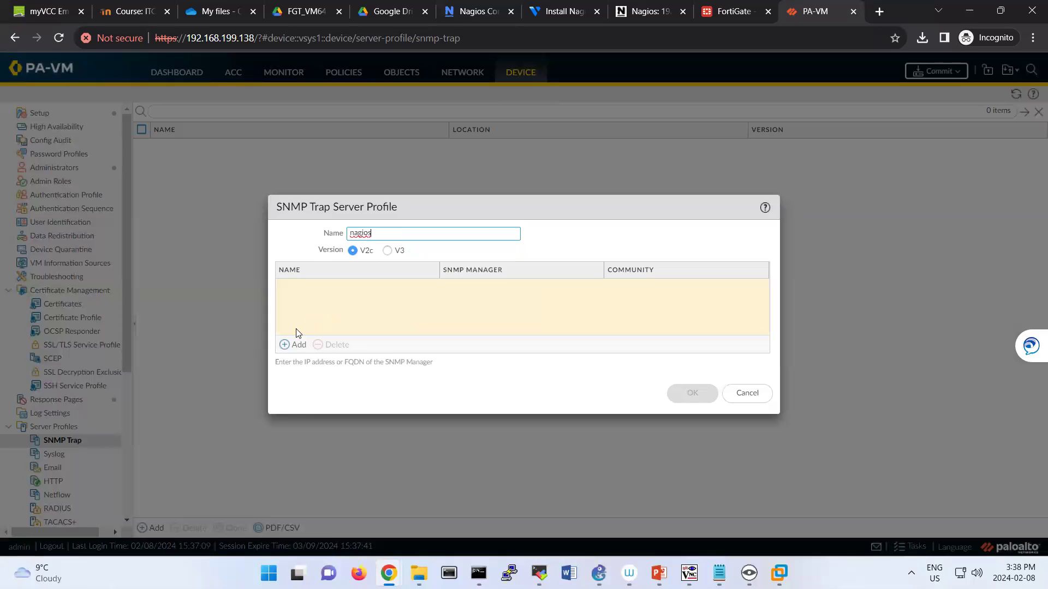
Add a manager entry 'nag' with address 192.168.199.136, the Nagios server's IP.
left_click(292, 346)
type("nagios")
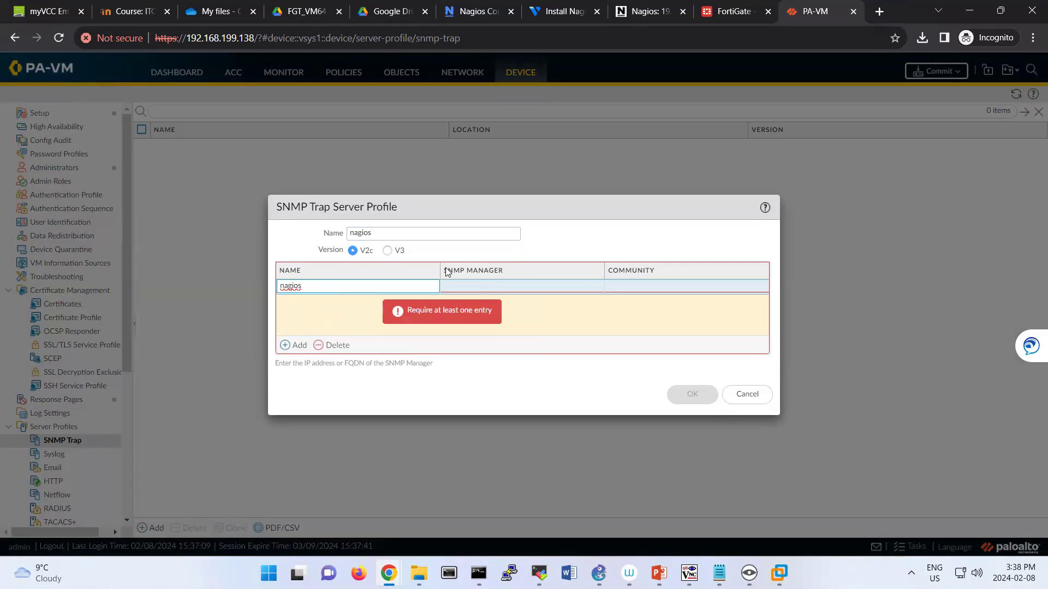
left_click(478, 287)
type("192.168.199")
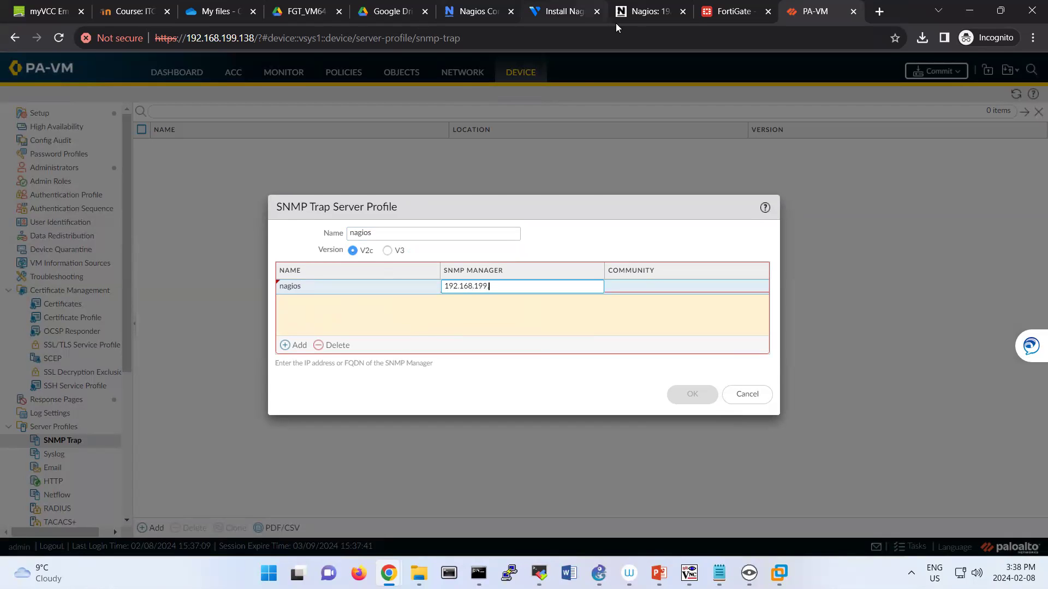
left_click(630, 17)
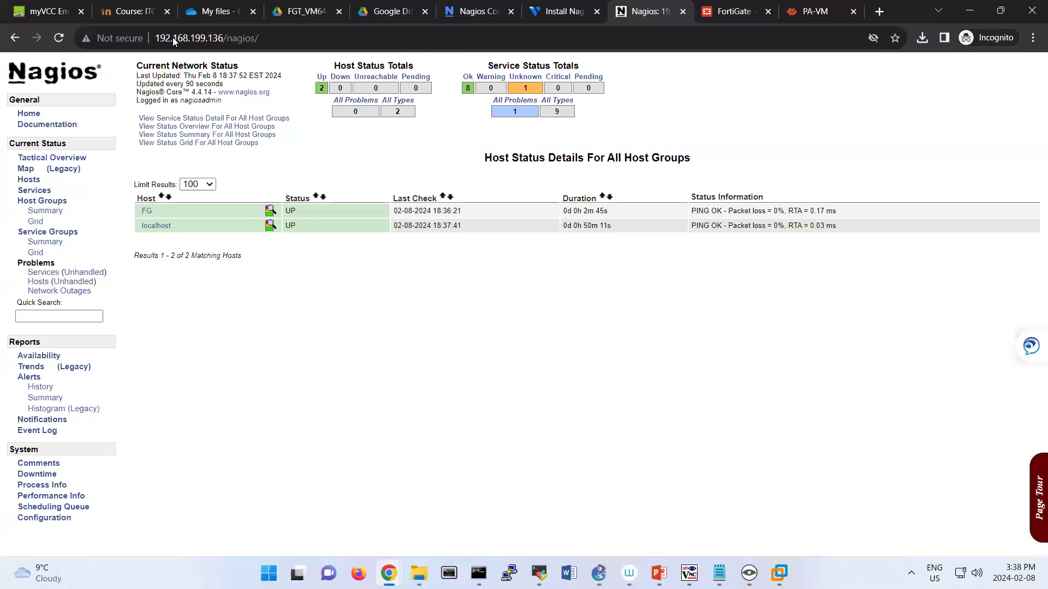
left_click(822, 22)
type(".168.199.")
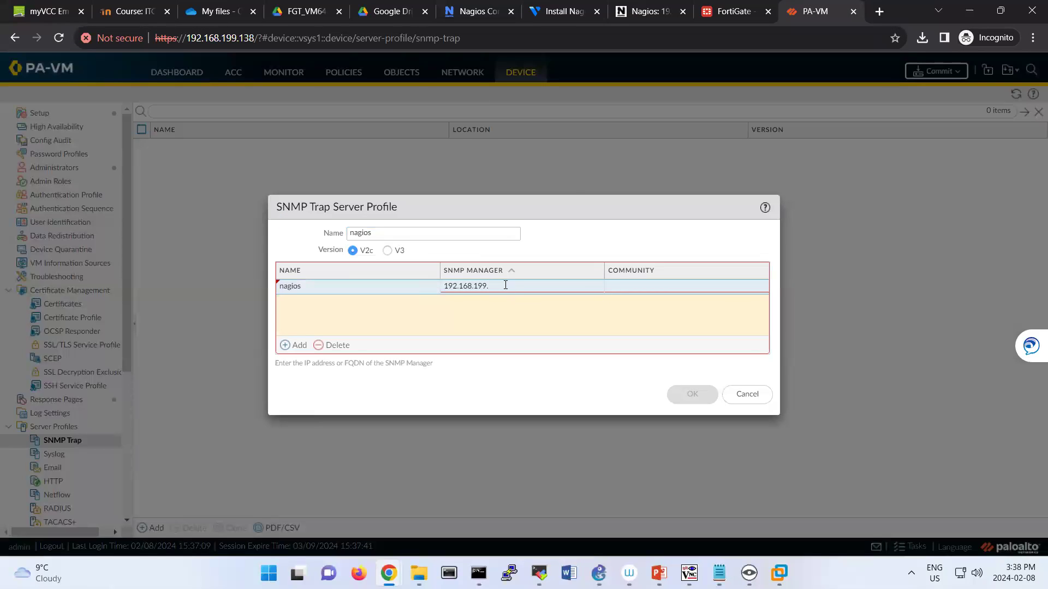
left_click(506, 285)
key("BackSpace")
type("136")
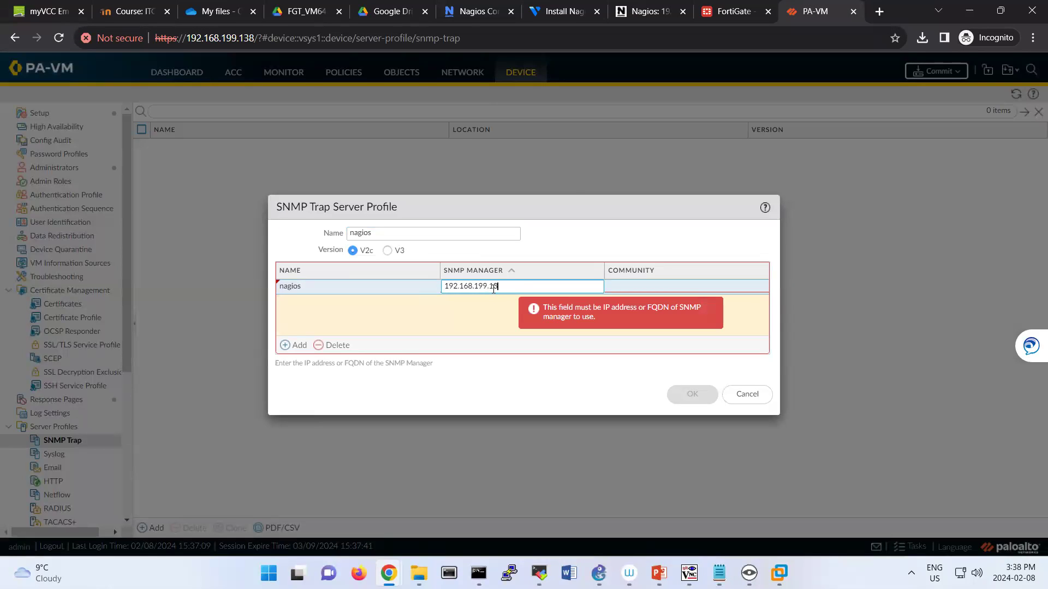
Set the manager's community to public and save the nagios profile.
left_click(660, 286)
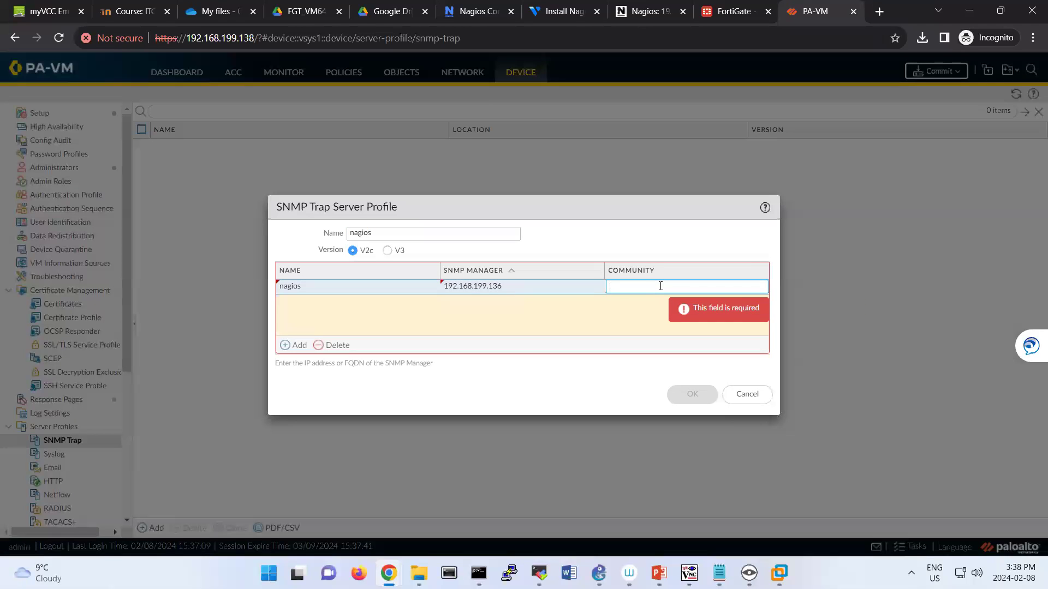
type("public")
left_click(565, 325)
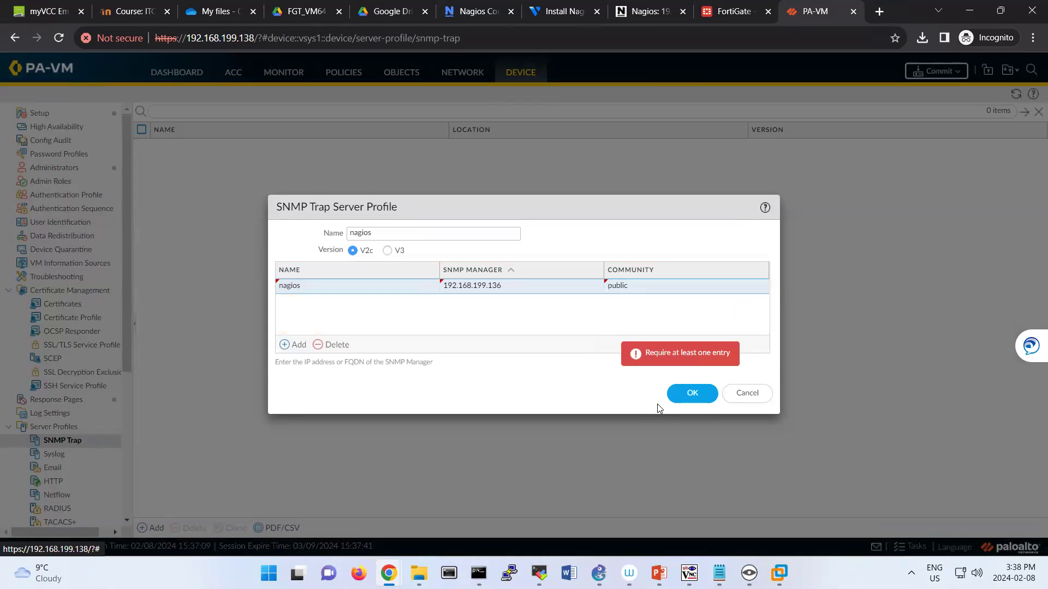
left_click(689, 394)
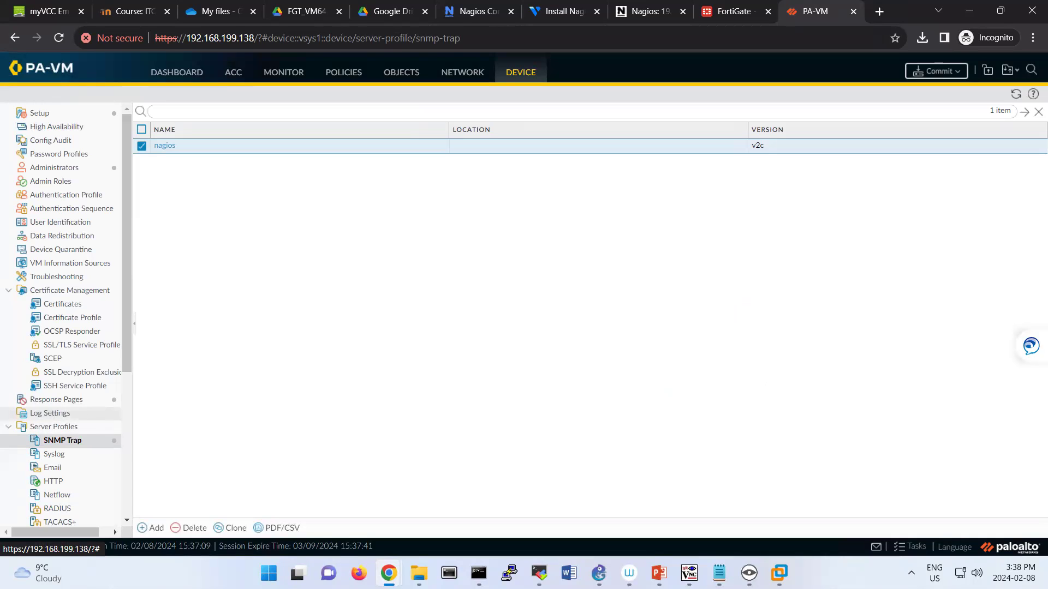
In Log Settings, add a System log forwarding entry sending traps to the nagios SNMP profile.
left_click(86, 414)
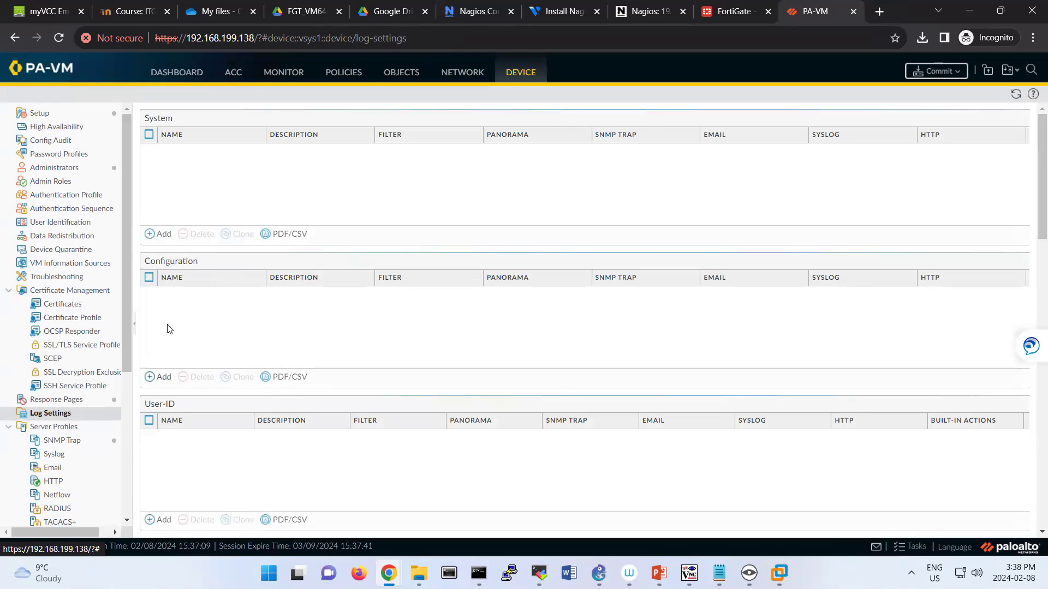
scroll(197, 433, "down", 4)
scroll(197, 433, "up", 5)
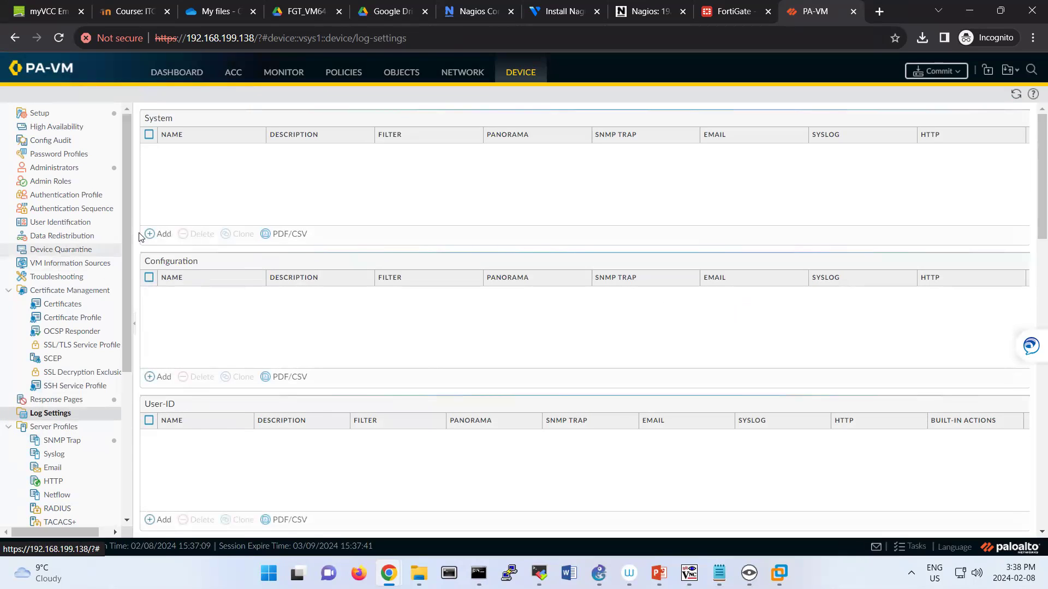
left_click(155, 234)
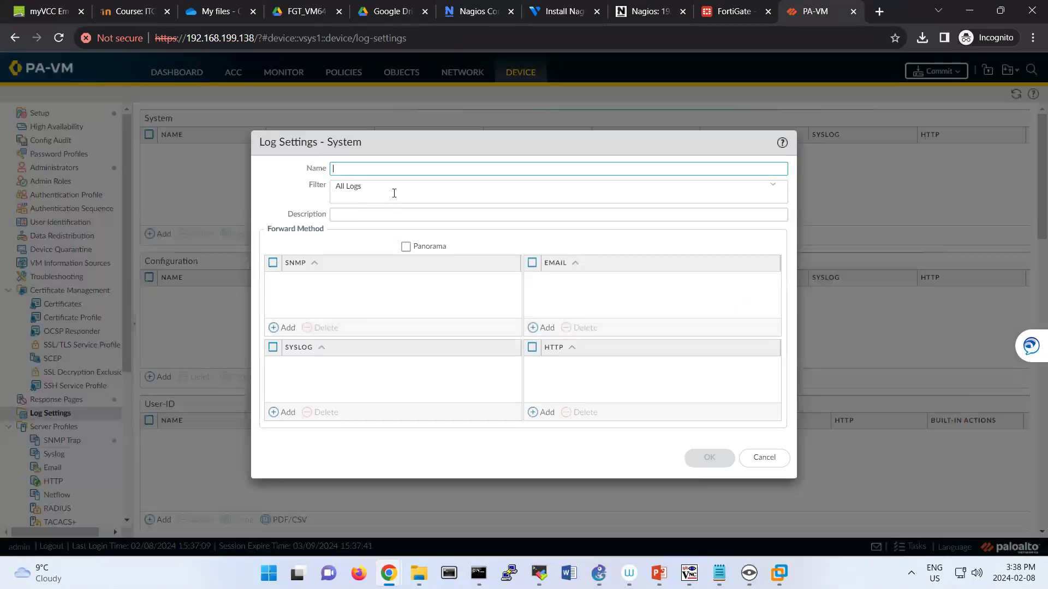
type("sS")
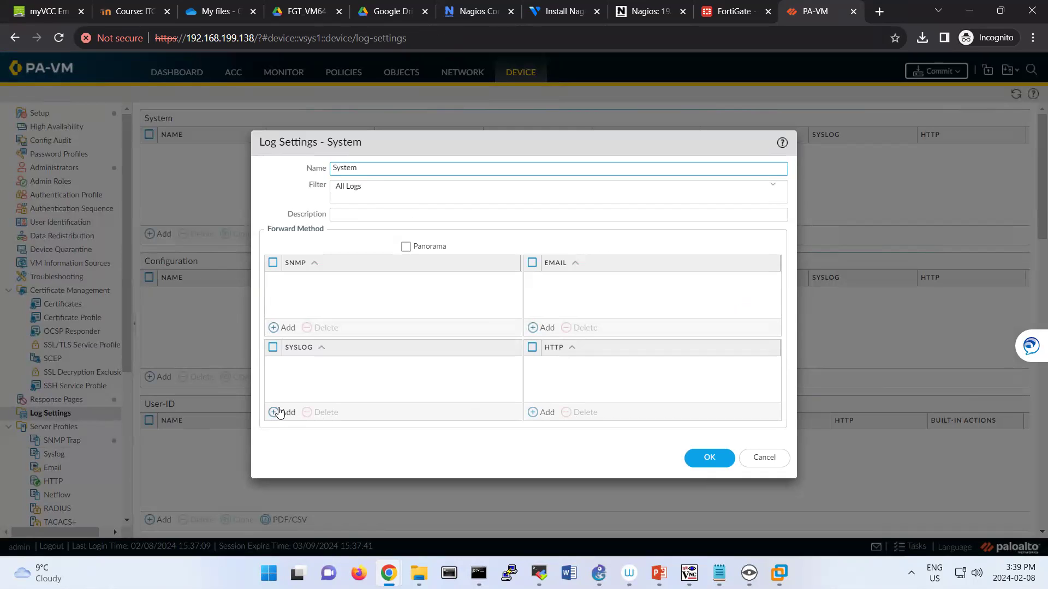
left_click(282, 327)
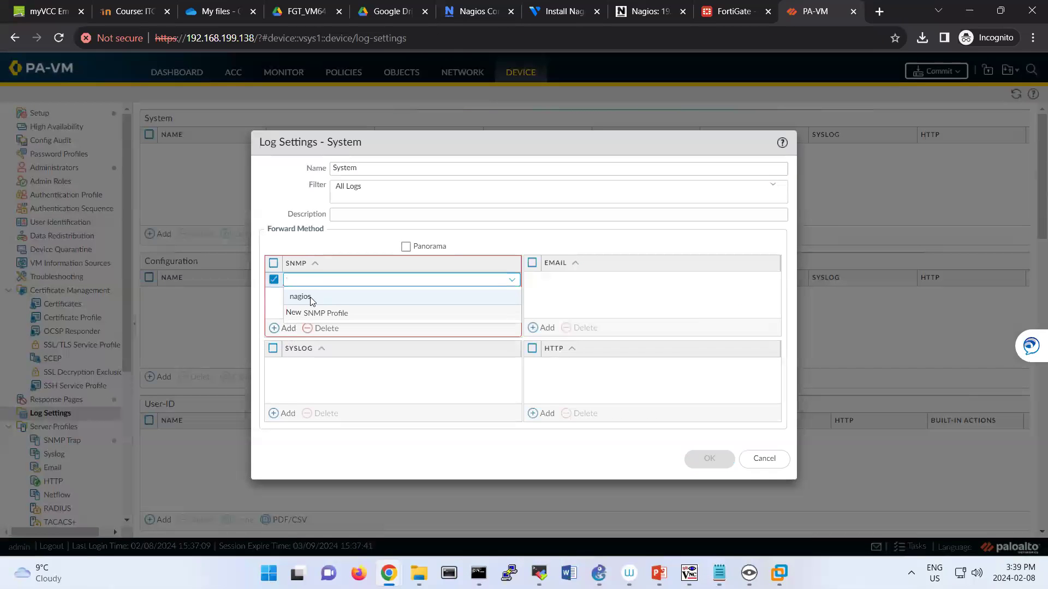
left_click(311, 301)
left_click(708, 459)
Add a Configuration log forwarding entry named Conf using the nagios SNMP profile.
left_click(166, 381)
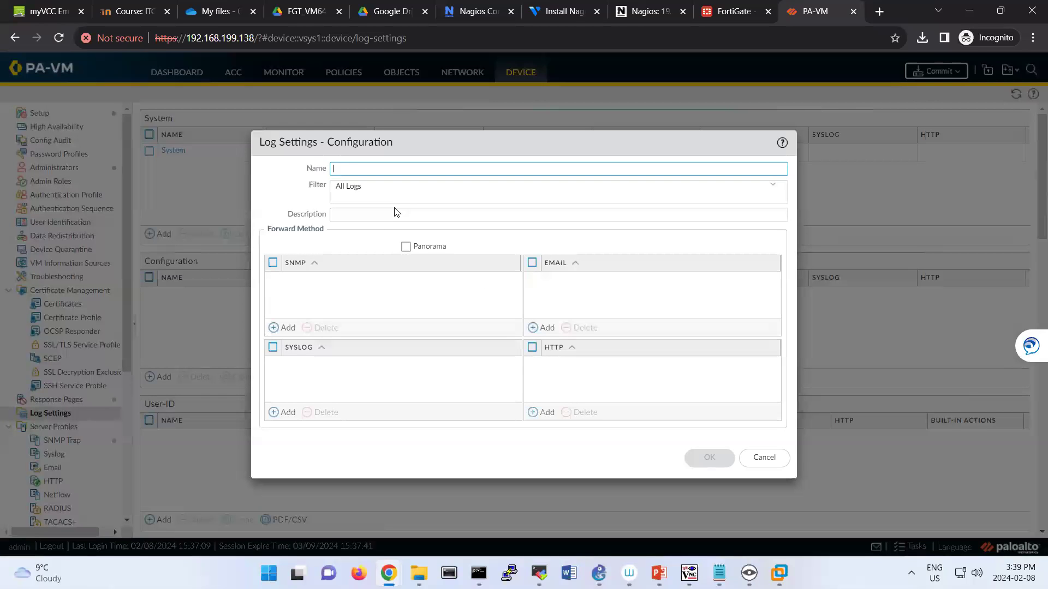
type("Conf")
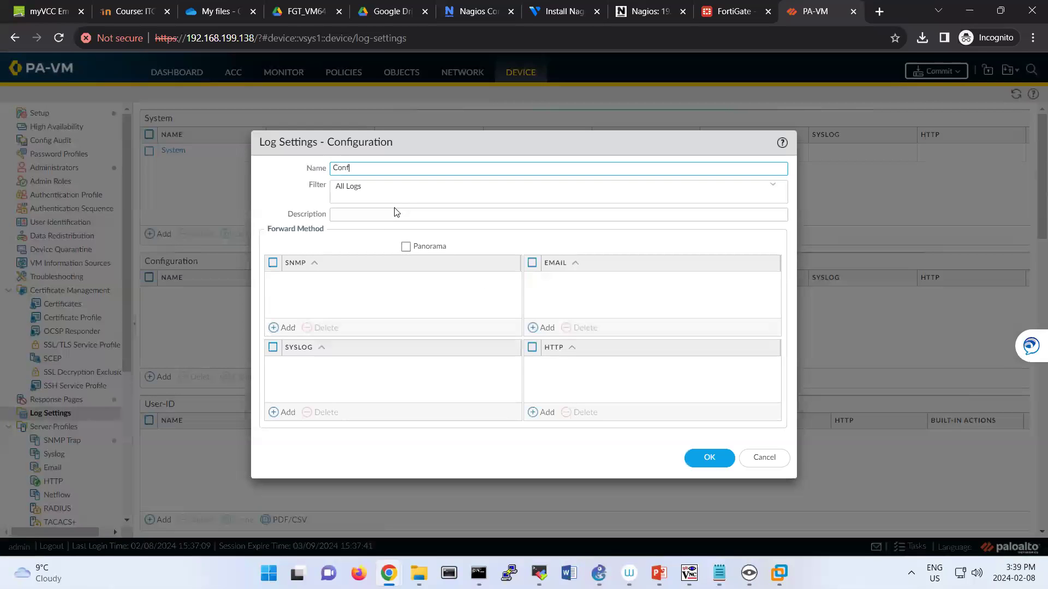
left_click(283, 327)
left_click(303, 295)
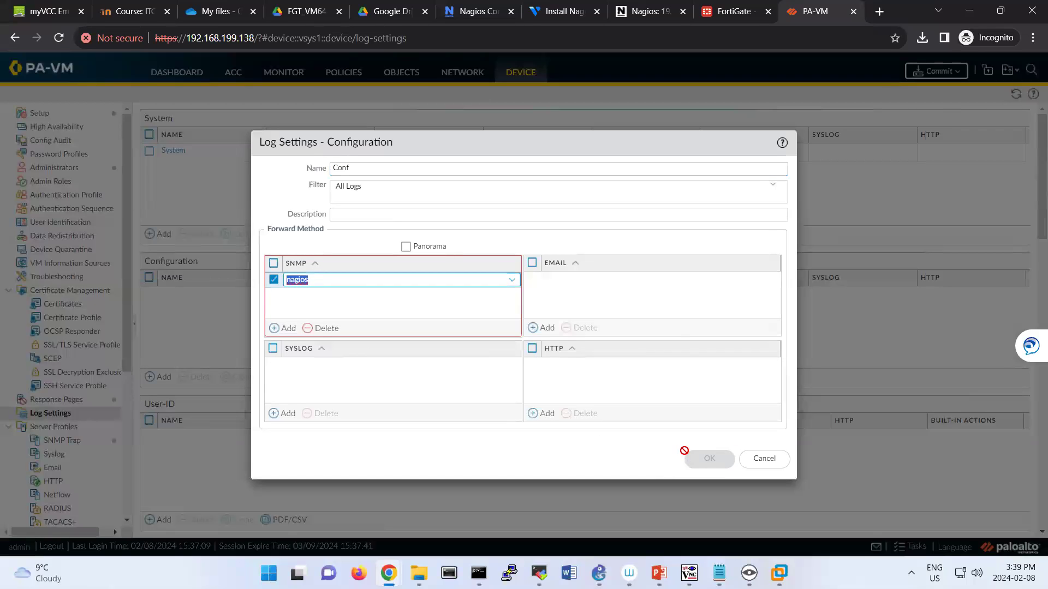
left_click(628, 380)
left_click(697, 457)
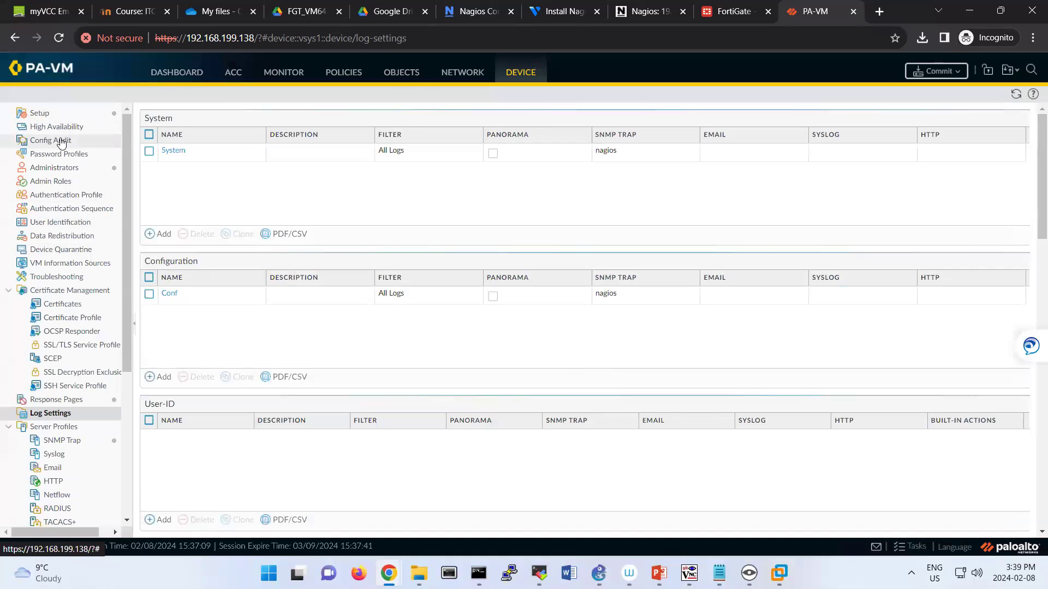
Enable SNMP as a permitted service on the Management interface.
left_click(68, 117)
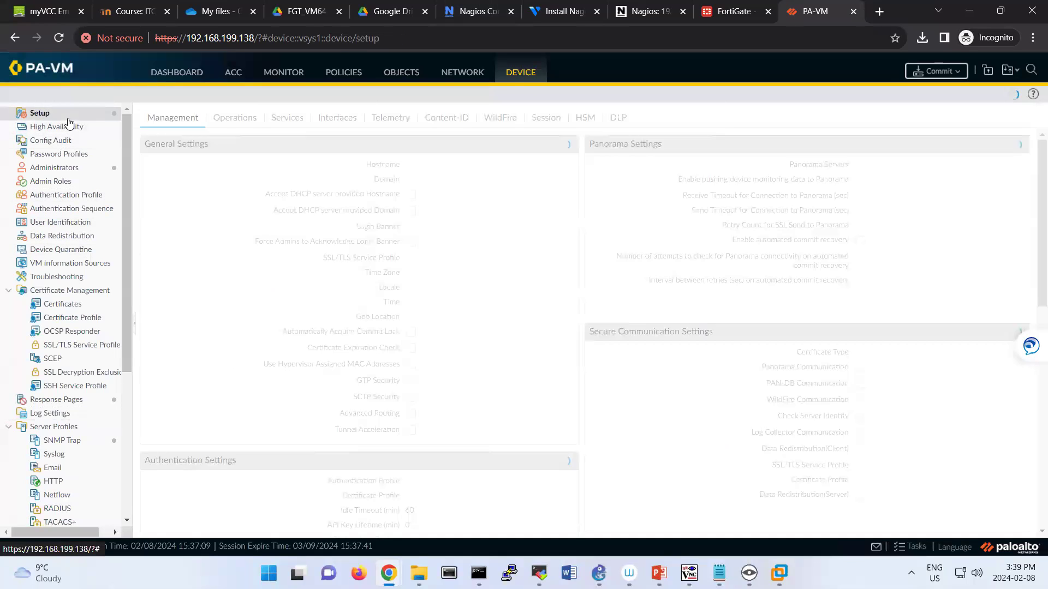
left_click(335, 121)
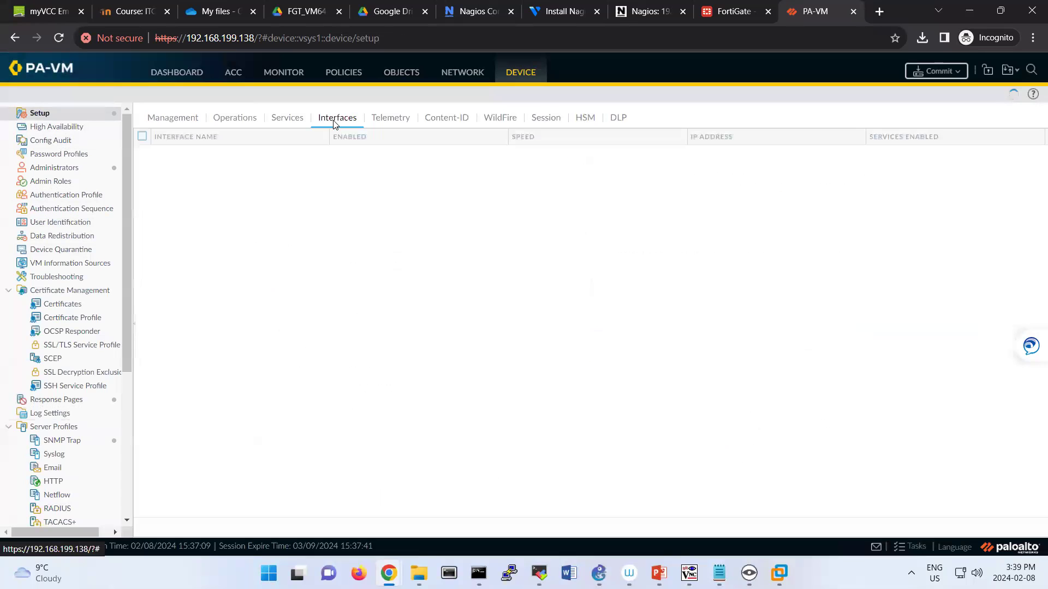
left_click(160, 153)
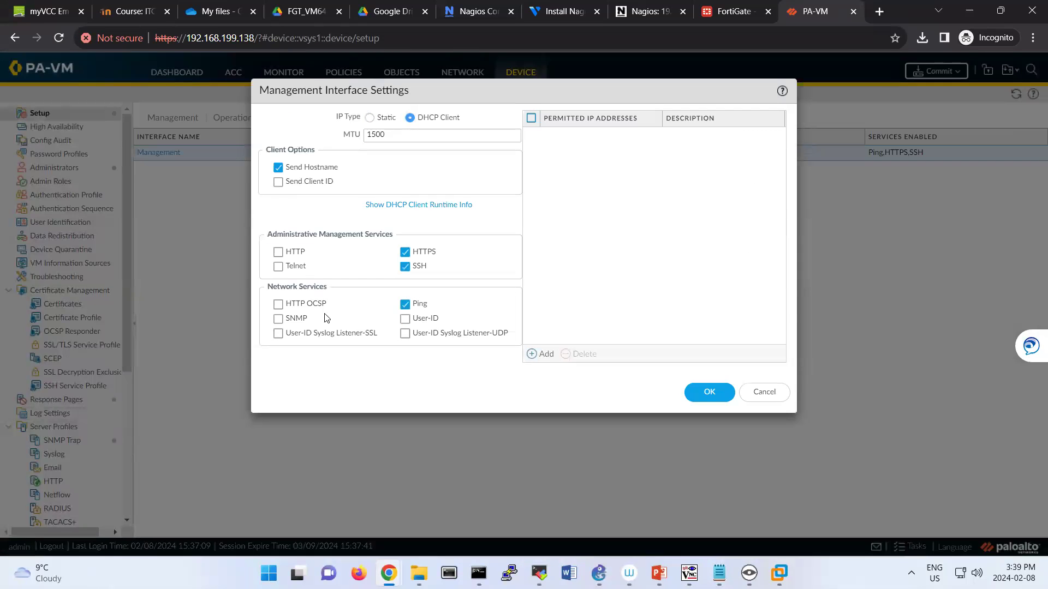
left_click(278, 319)
left_click(719, 395)
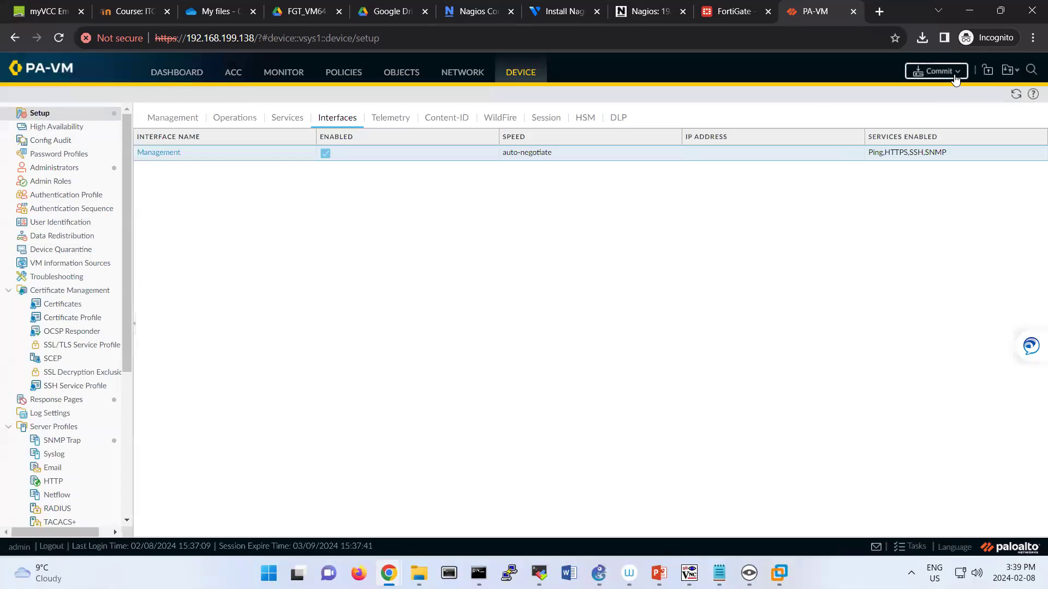
Commit the pending configuration changes to the firewall.
left_click(938, 71)
left_click(645, 456)
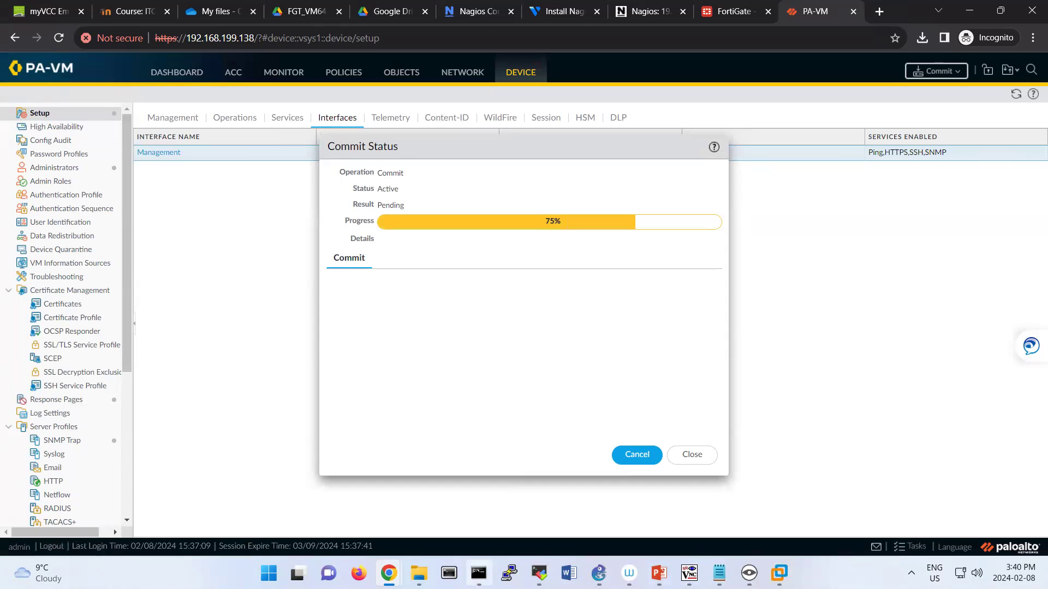
left_click(479, 573)
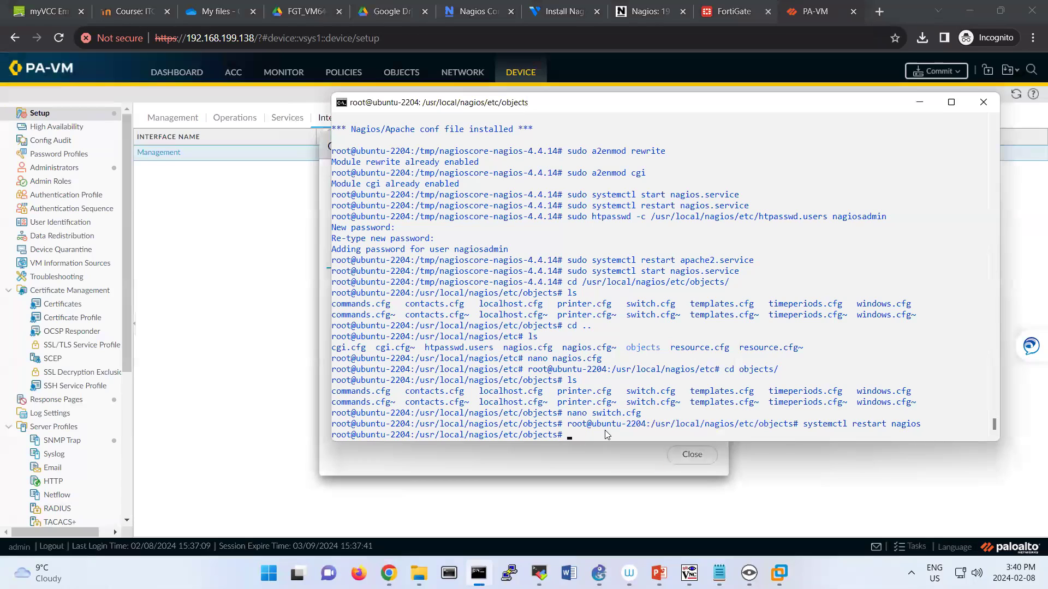
Move up to the Nagios etc folder, then into objects/, listing each folder's files.
type("cd ..")
key("Return")
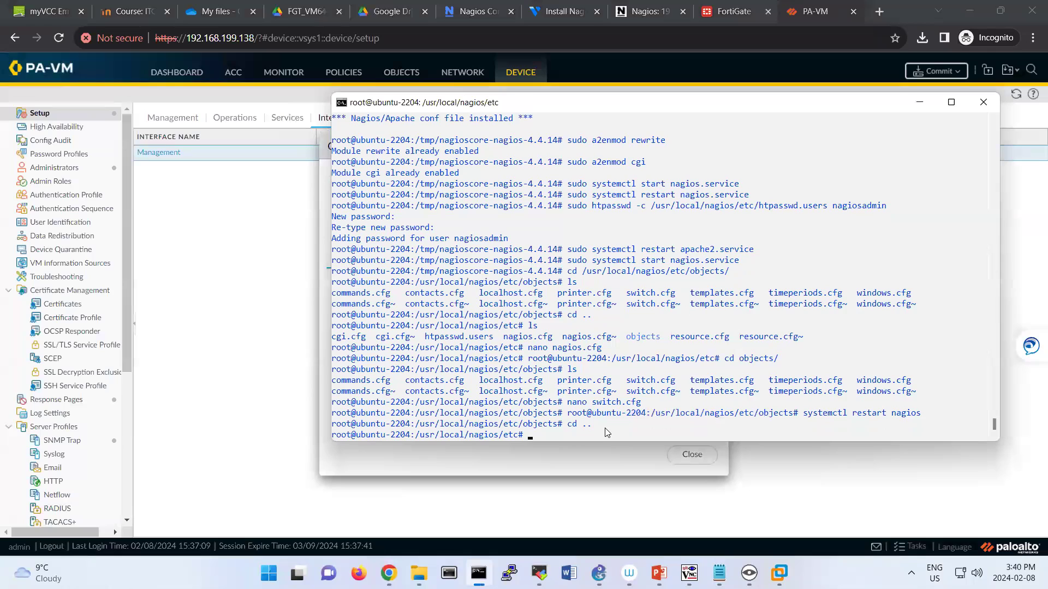
type("ls")
key("Return")
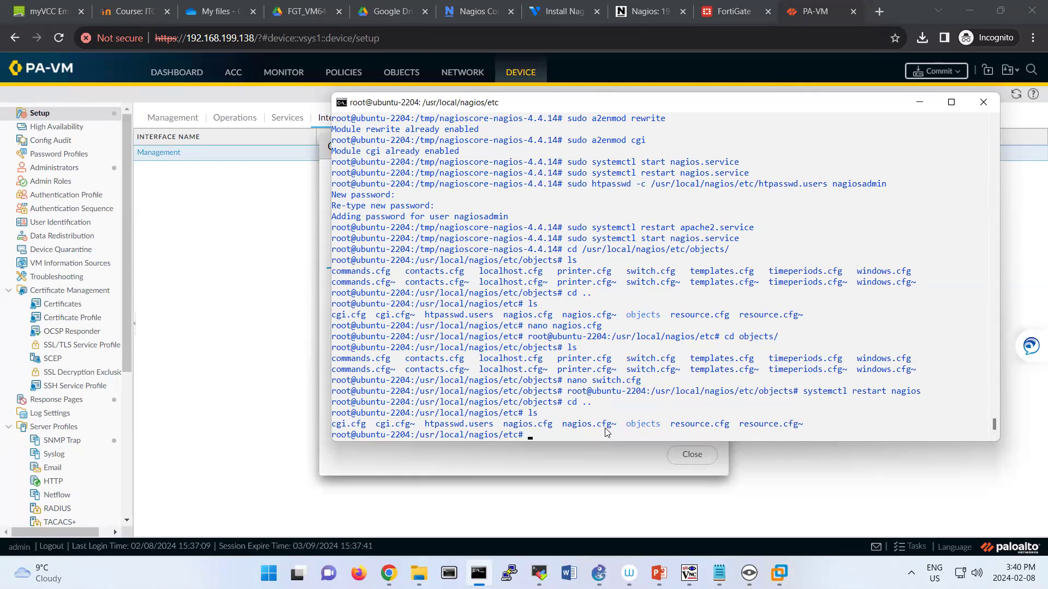
type("cd objects/")
key("Return")
type("ls")
key("Return")
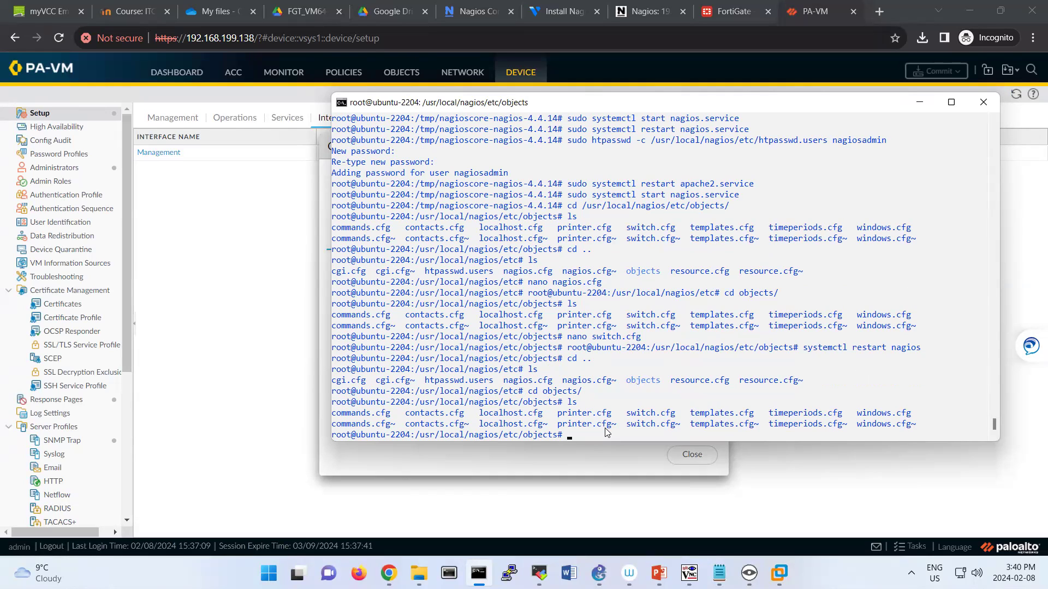
Open localhost.cfg in nano and move down to the host definition.
type("nano lo")
key("Tab")
key("Return")
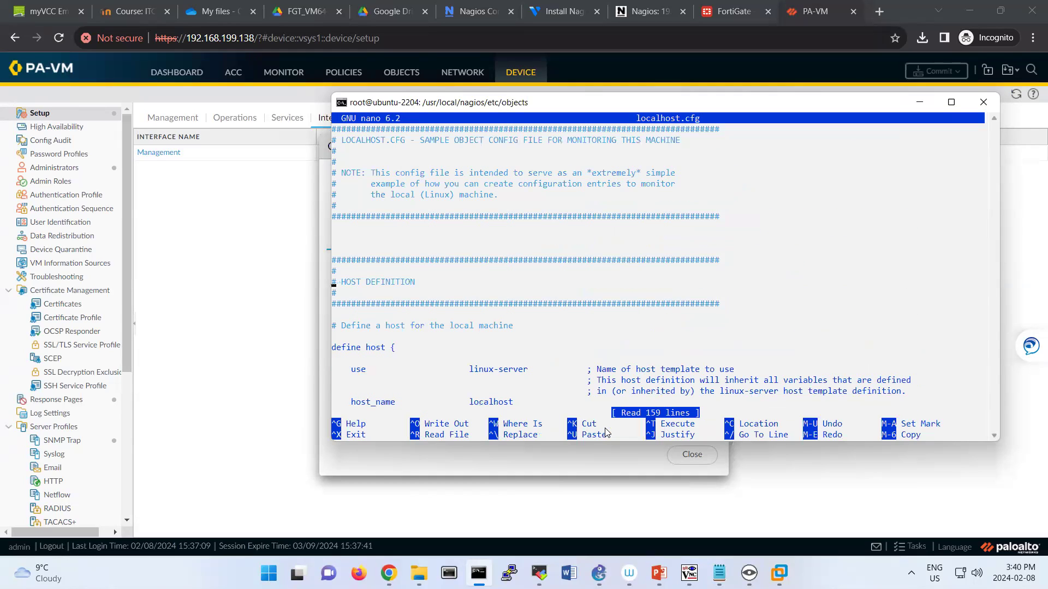
key("Down")
key("Down")
key("Down")
key("Down")
key("Down")
key("Down")
key("Down")
key("Down")
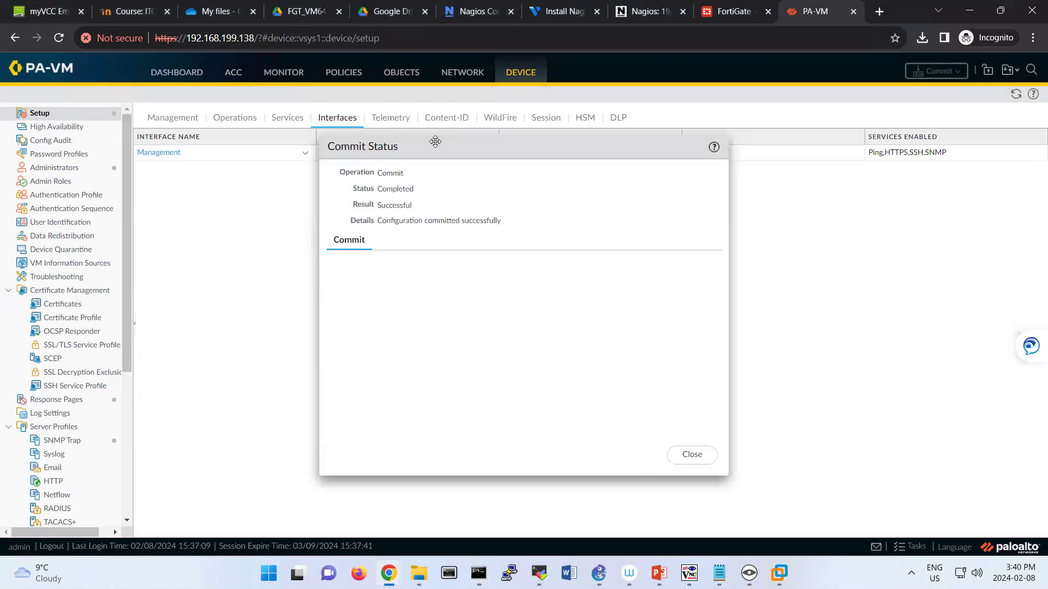
left_click(200, 218)
Change the firewall's hostname to PA in General Settings and commit it.
left_click(691, 455)
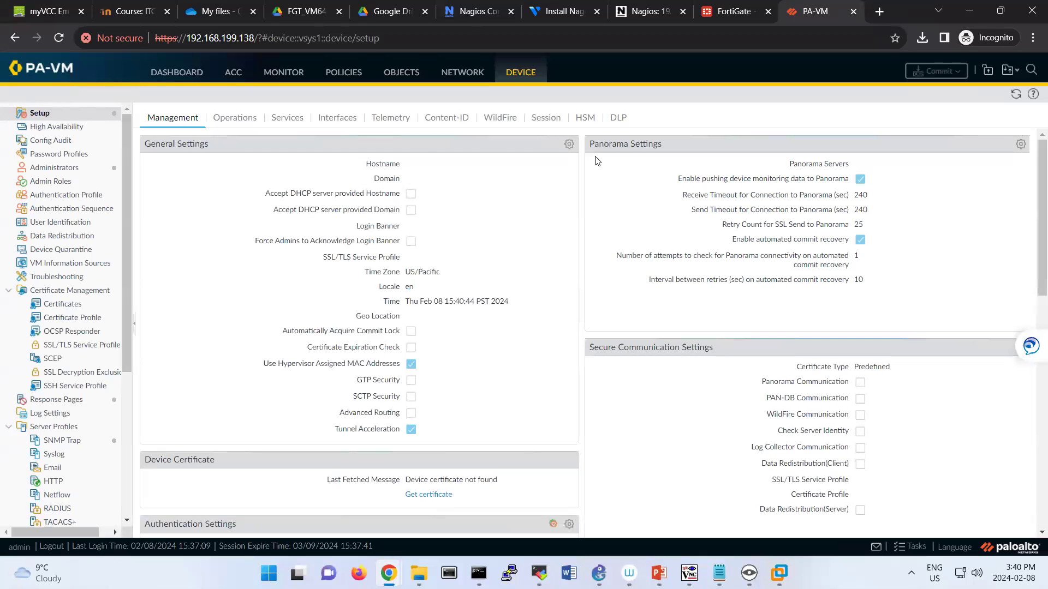
left_click(570, 143)
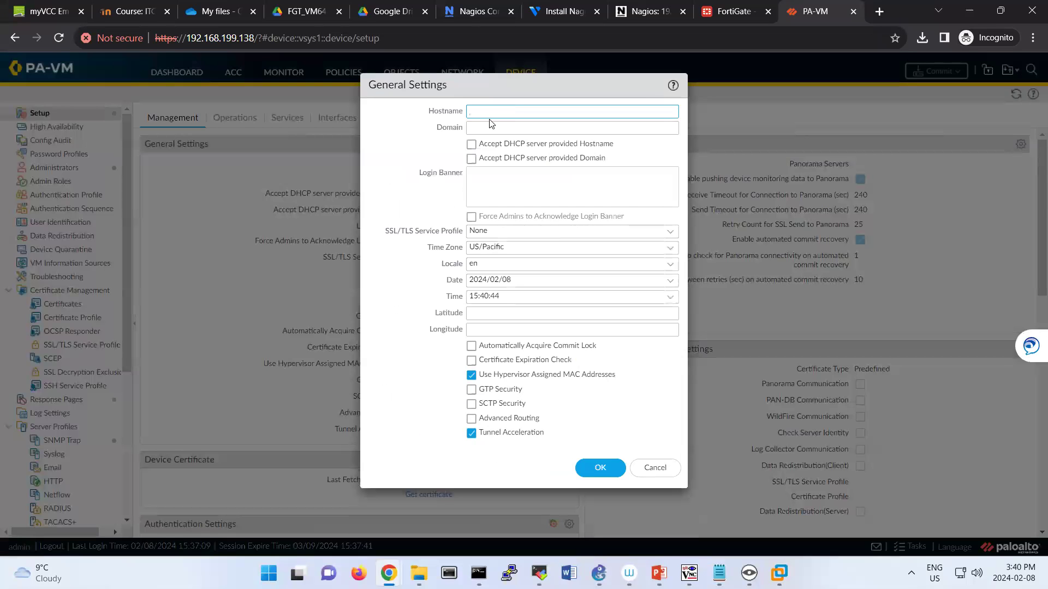
type("PA")
left_click(600, 468)
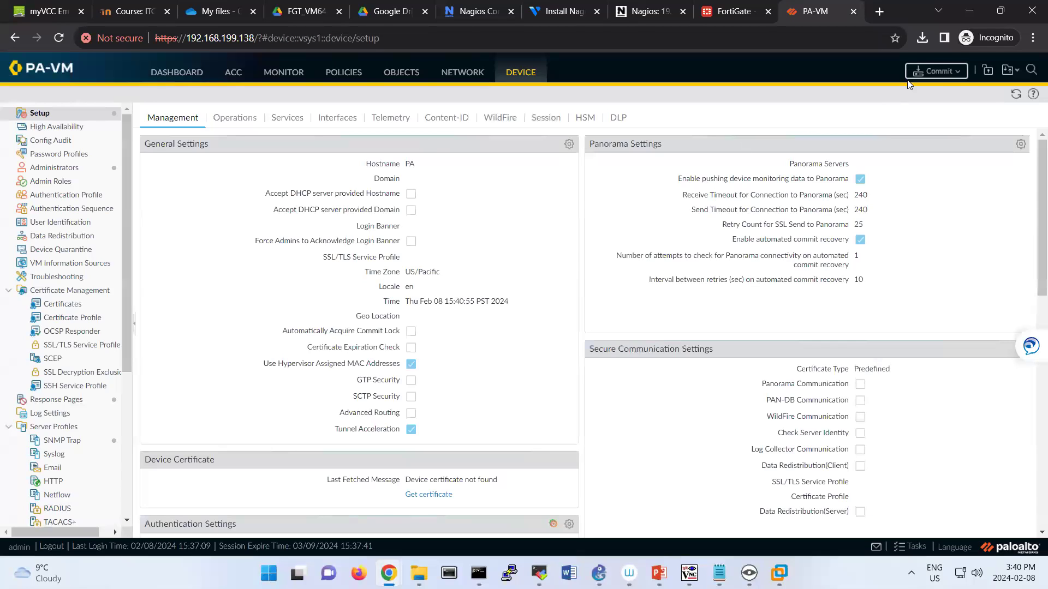
left_click(935, 71)
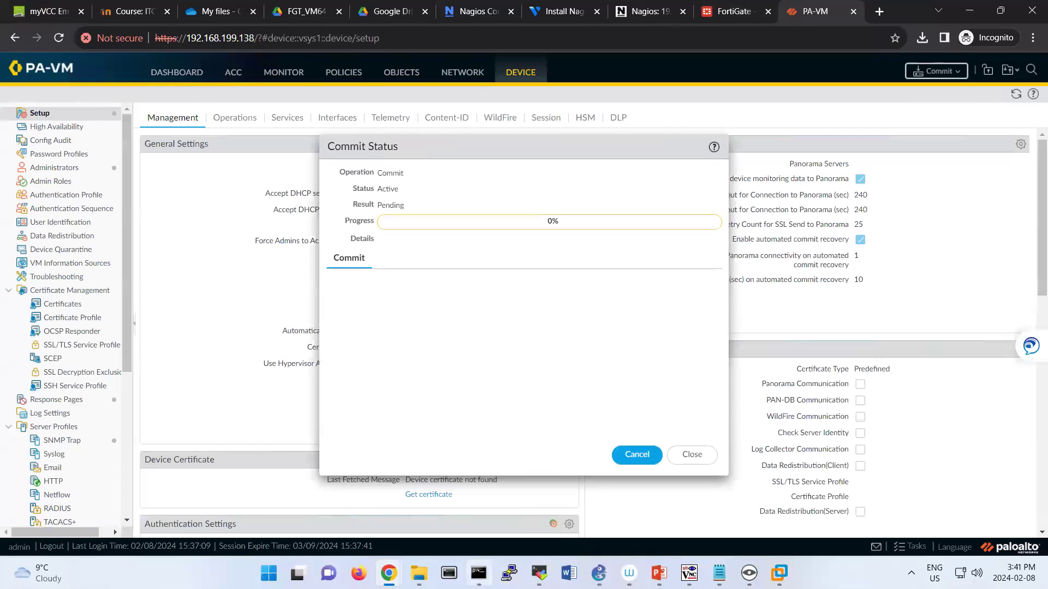
left_click(479, 573)
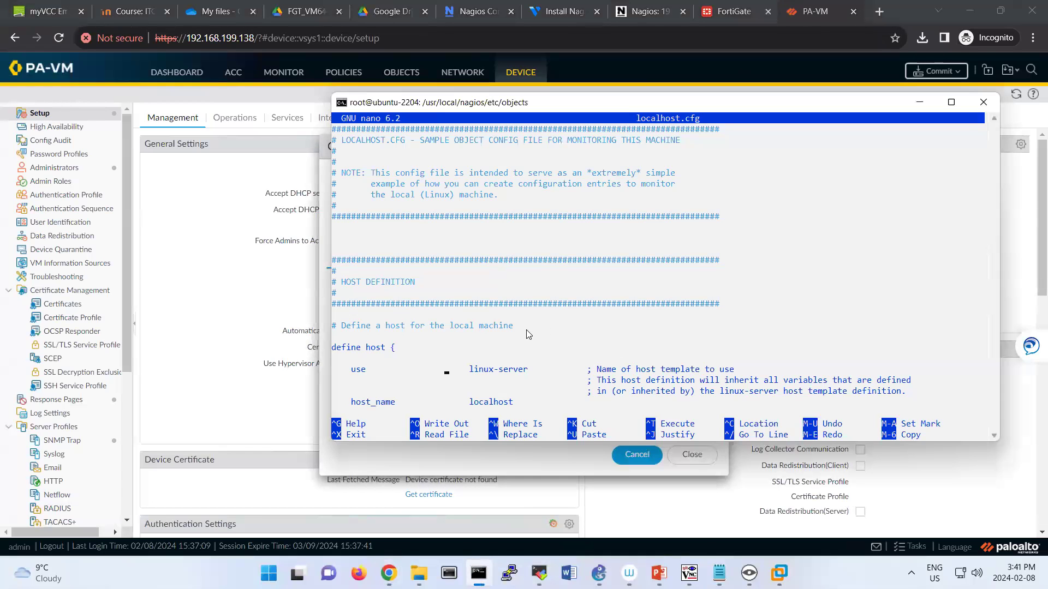
Change the host definition's host_name to PA and alias to Palo Alto.
key("Down")
key("Down")
key("Right")
key("Right")
key("Right")
key("Right")
key("Right")
key("Right")
key("Right")
key("Right")
key("Right")
key("Right")
key("Right")
key("Right")
key("Right")
key("Right")
key("BackSpace")
key("BackSpace")
key("BackSpace")
key("BackSpace")
key("BackSpace")
key("BackSpace")
key("BackSpace")
key("BackSpace")
key("BackSpace")
type("PA")
key("Down")
key("Down")
key("Down")
key("Down")
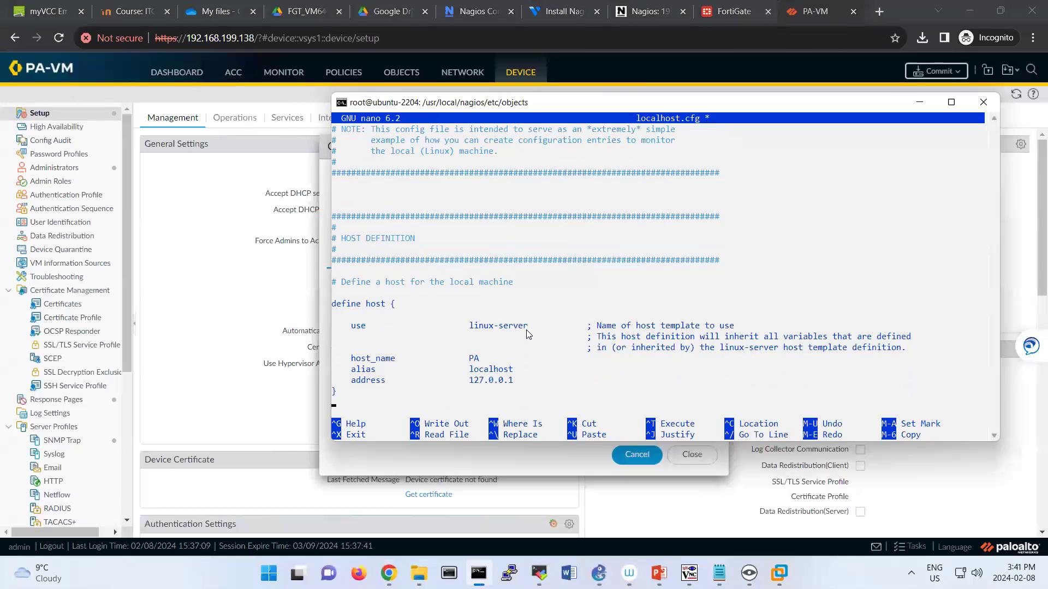
key("Up")
key("Up")
key("Up")
key("Right")
key("Right")
key("Right")
key("Right")
key("Right")
key("Right")
key("Right")
key("BackSpace")
key("BackSpace")
key("BackSpace")
key("BackSpace")
key("BackSpace")
key("BackSpace")
key("BackSpace")
key("BackSpace")
Set the host's address to 192.168.199.138 and move on to the service definitions.
key("BackSpace")
type("Palo Alto")
key("Down")
key("BackSpace")
key("BackSpace")
key("BackSpace")
key("BackSpace")
key("BackSpace")
key("BackSpace")
key("BackSpace")
key("BackSpace")
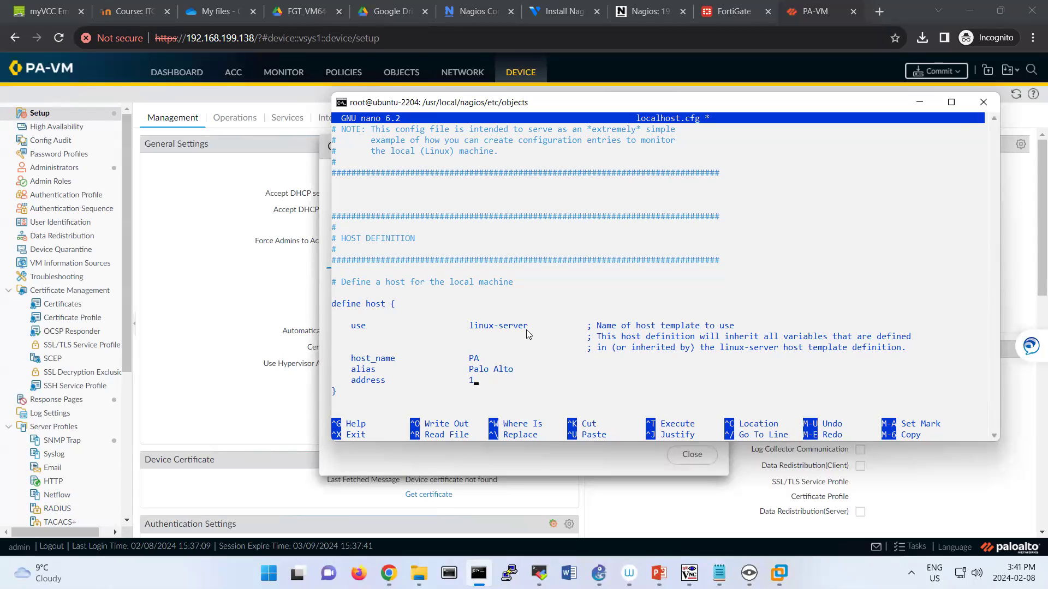
type("92.168.19")
type("9.")
type("136")
key("BackSpace")
key("BackSpace")
key("BackSpace")
type("138")
key("Down")
key("Down")
key("Down")
key("Down")
key("Down")
key("Down")
key("Down")
key("Down")
key("Down")
key("Down")
key("Down")
key("Down")
key("Down")
key("Down")
key("Down")
key("Down")
key("Down")
key("Down")
key("Down")
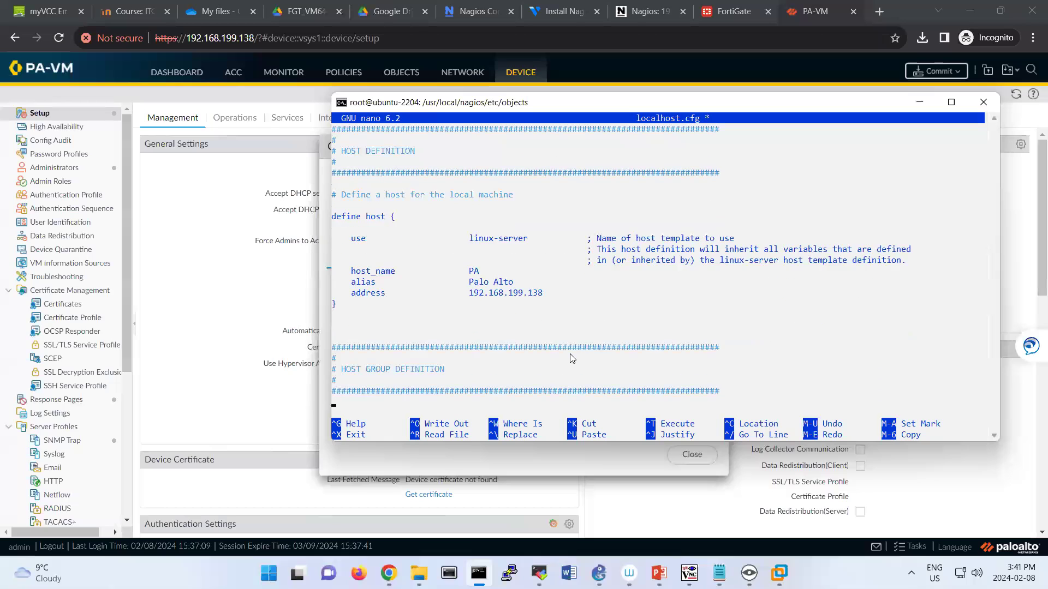
key("Down")
key("Down")
key("Down")
key("Down")
key("Down")
key("Down")
key("Down")
key("Down")
key("Down")
key("Down")
key("Down")
key("Down")
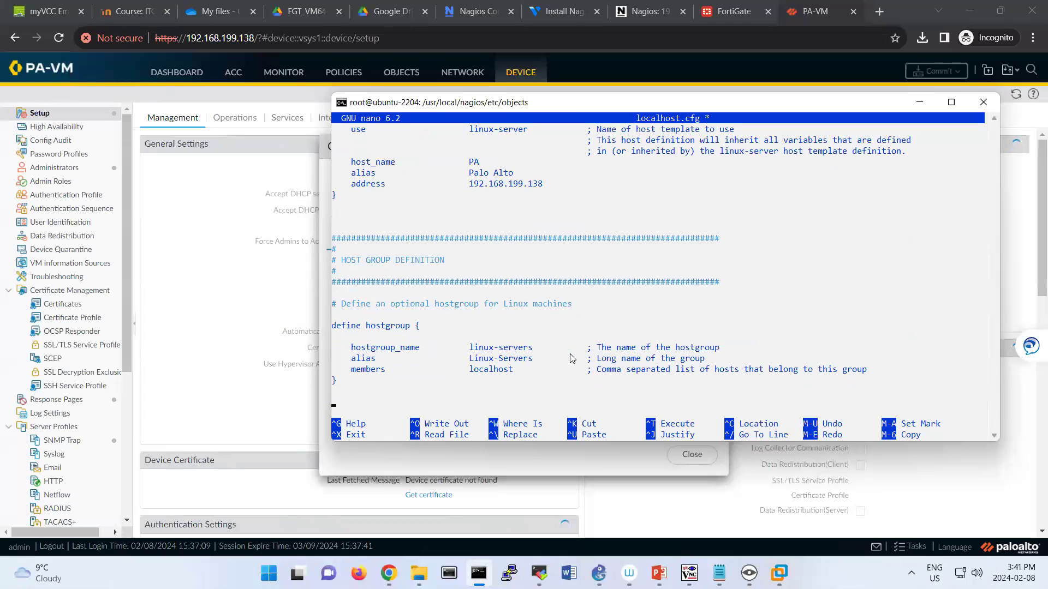
key("Down")
key("Down")
key("Down")
key("Down")
key("Down")
key("Down")
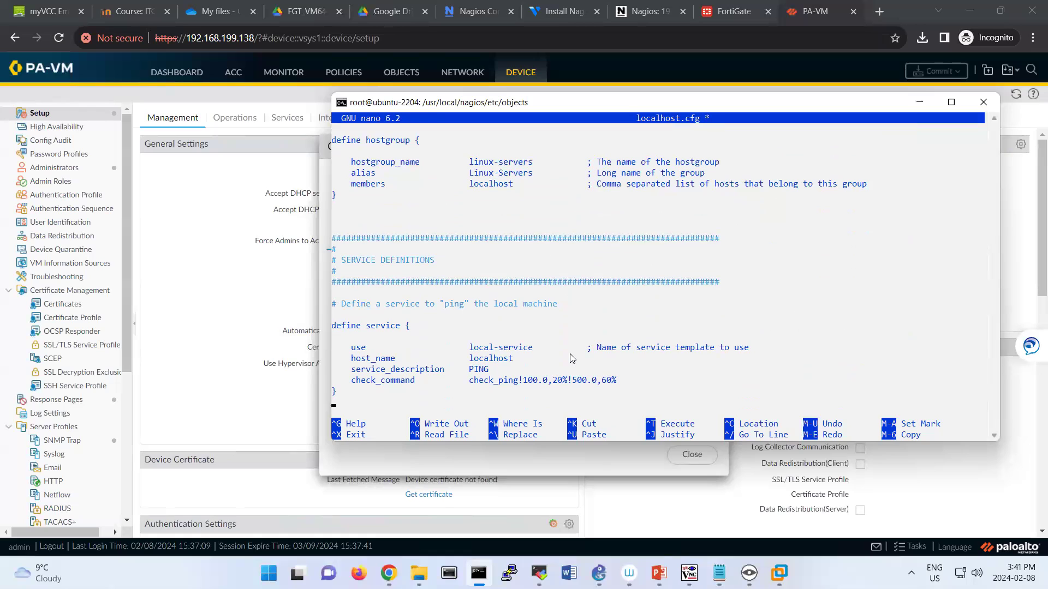
Comment out the PING service block in localhost.cfg with # characters.
key("Up")
key("Up")
key("Up")
key("Left")
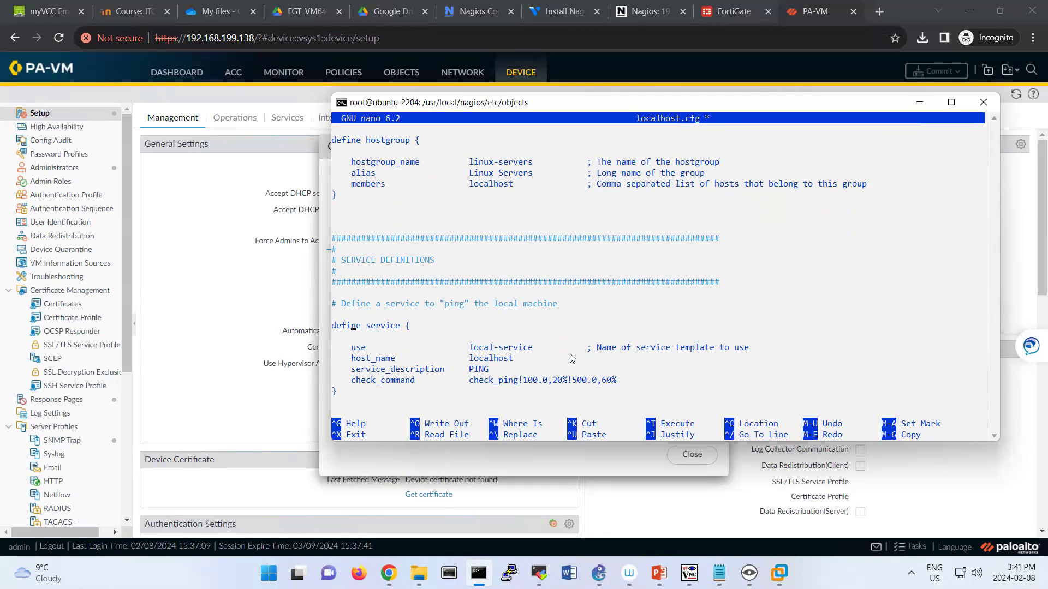
key("Left")
type("#")
key("Down")
key("Down")
type("##")
key("Down")
type("##")
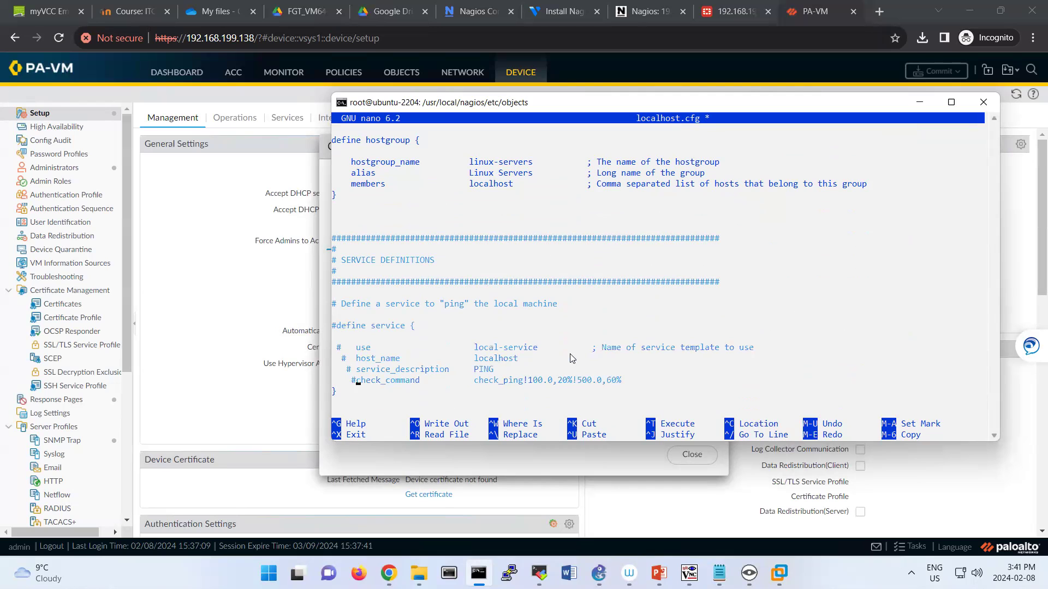
type("#")
key("Down")
key("Down")
key("Down")
key("Down")
key("Down")
key("Down")
key("Down")
key("Down")
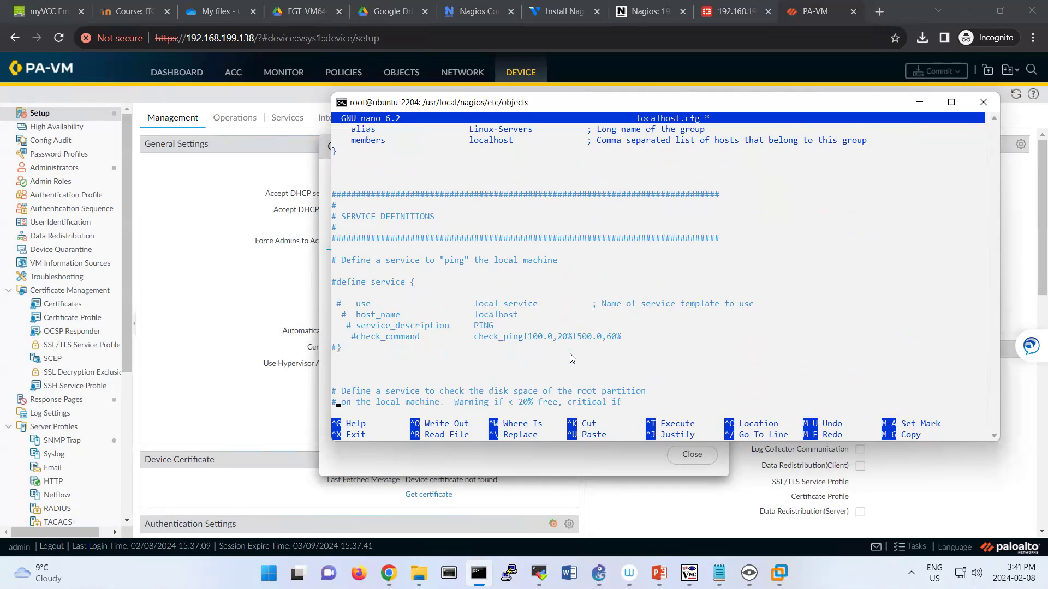
Comment out the Root Partition disk service block.
key("Down")
key("Down")
key("Down")
key("Down")
key("Down")
key("Down")
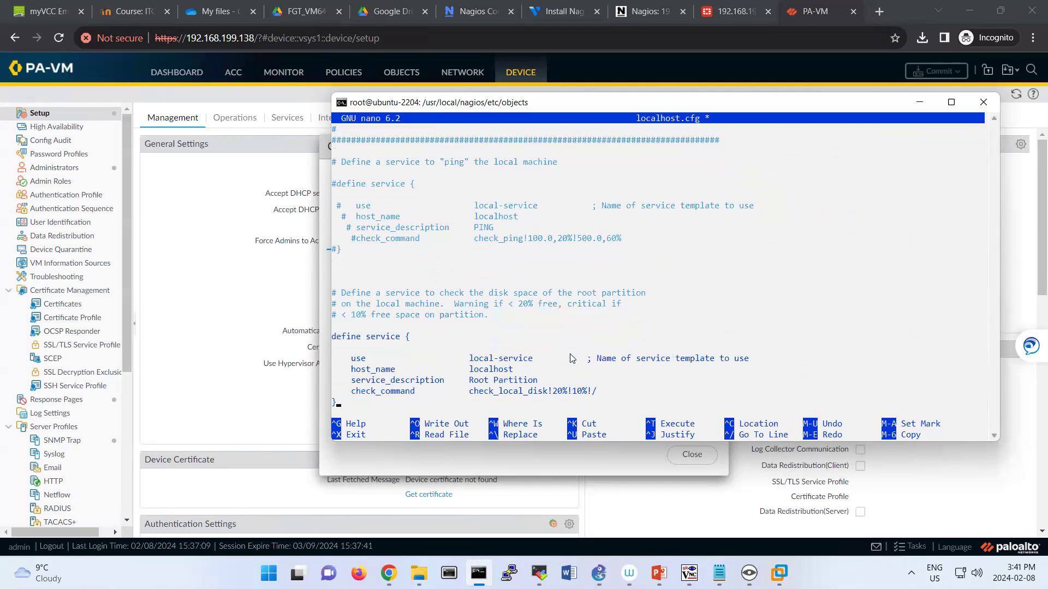
type("#   ##")
key("Up")
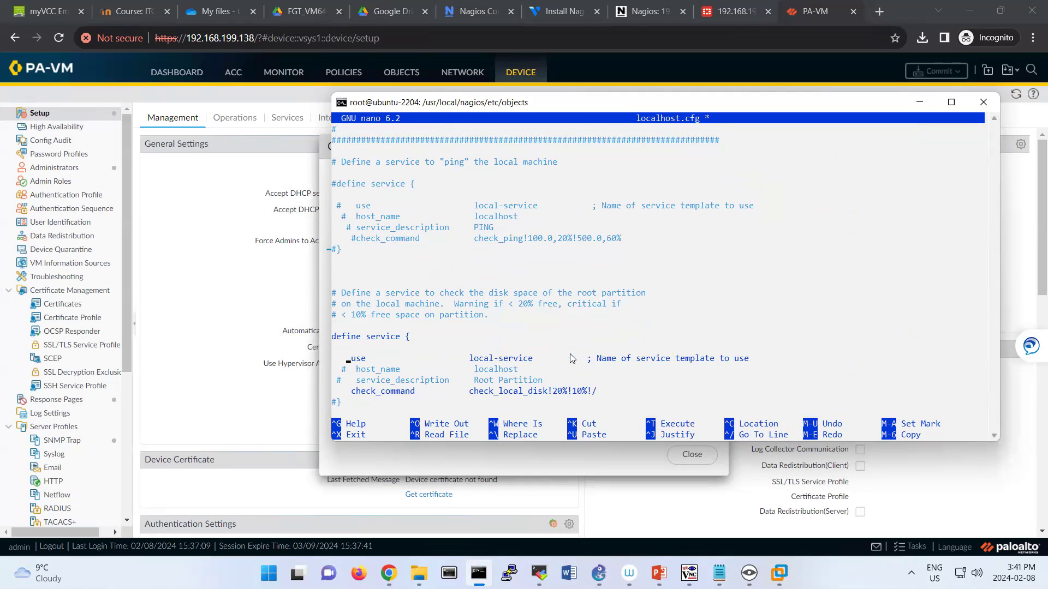
type("#")
key("Left")
key("Left")
key("Left")
type("#")
key("Down")
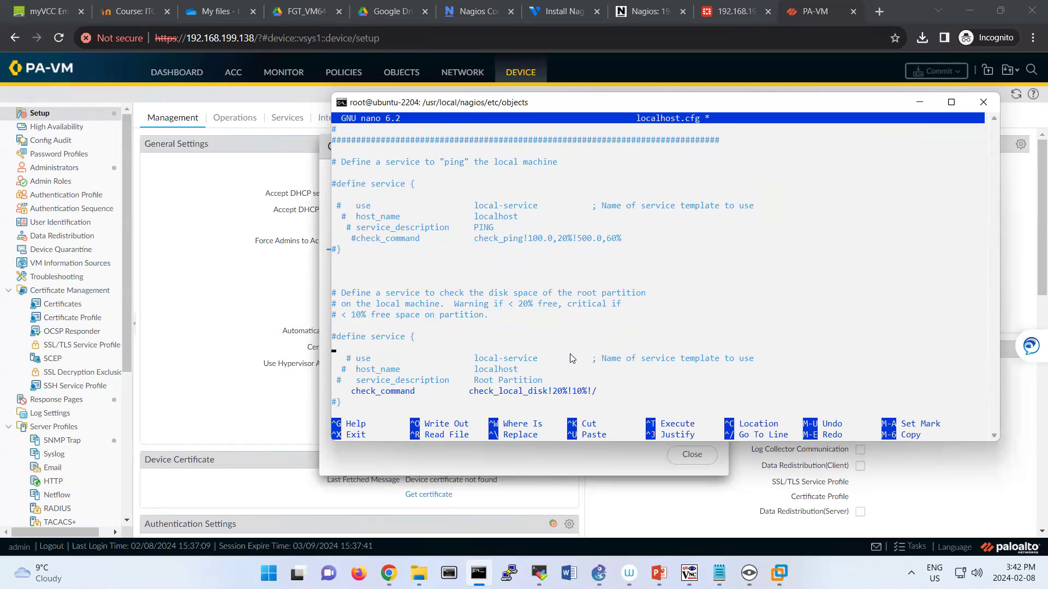
Comment out every line of the Current Users service block.
key("Down")
key("Down")
key("Down")
key("Down")
key("Down")
key("Down")
key("Down")
key("Down")
key("Down")
key("Down")
key("Down")
key("Down")
key("Down")
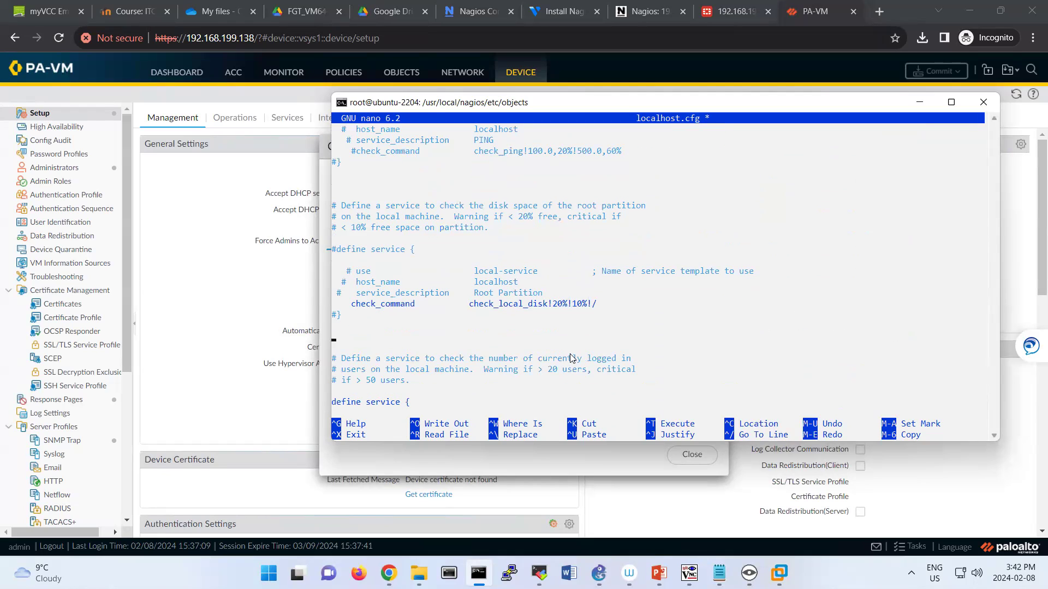
type("#")
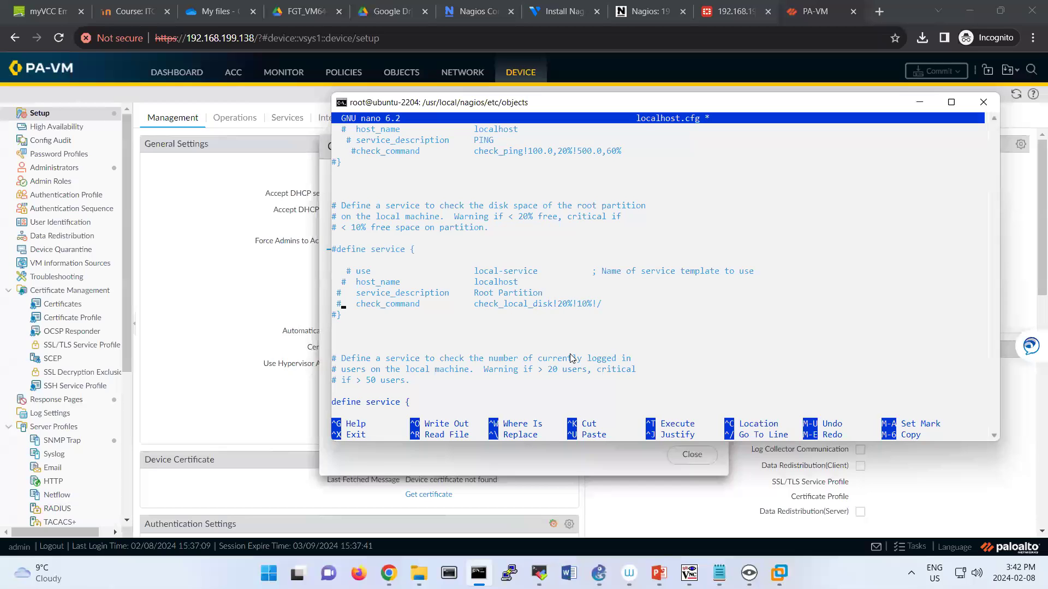
key("Down")
key("Down")
key("Down")
key("Down")
key("Down")
key("Down")
key("Down")
key("Down")
key("Down")
key("Down")
key("Down")
key("Down")
key("Down")
key("Down")
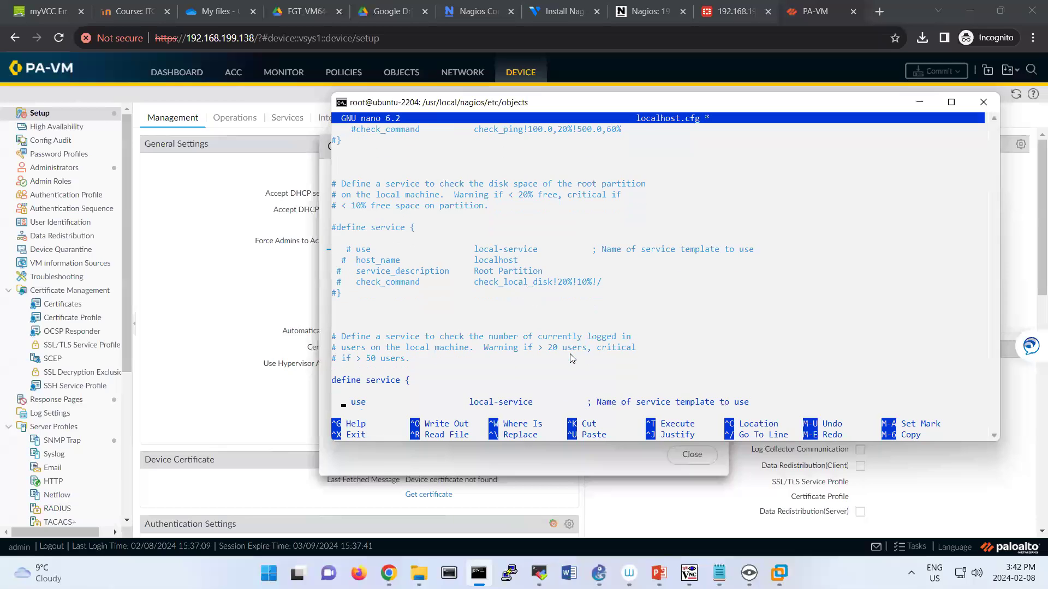
key("Down")
key("Home")
type("####")
key("Up")
type("#")
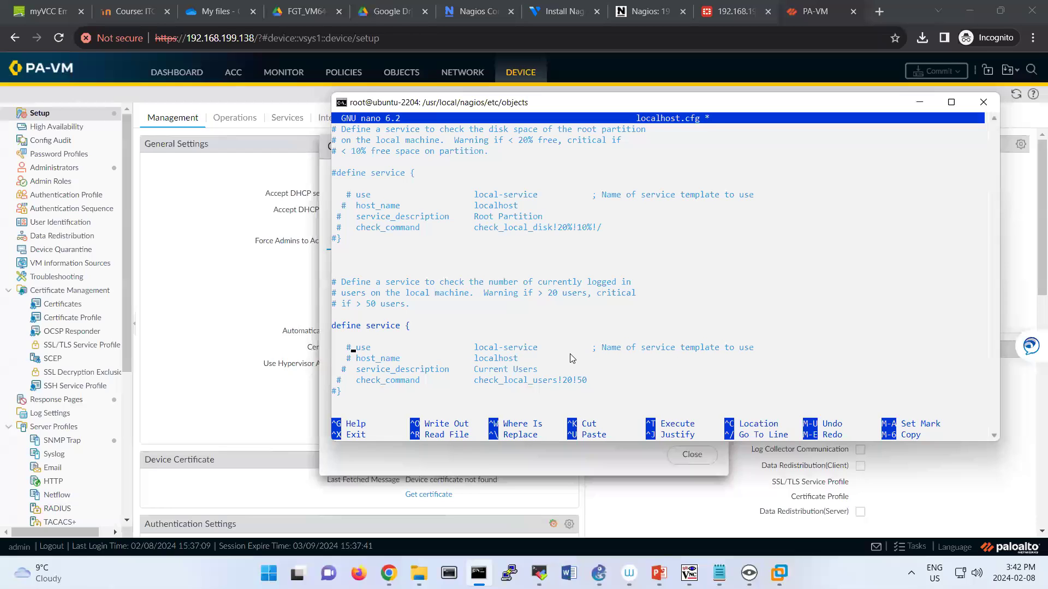
key("Up")
type("#")
key("Down")
Comment out the HTTP service block, from closing brace up to its define line.
key("Down")
key("Down")
key("Down")
key("Down")
key("Down")
key("Down")
key("Down")
key("Down")
key("Down")
key("Down")
key("Down")
key("Down")
key("Down")
key("Down")
key("Down")
key("Down")
key("Down")
key("Down")
key("Down")
key("Down")
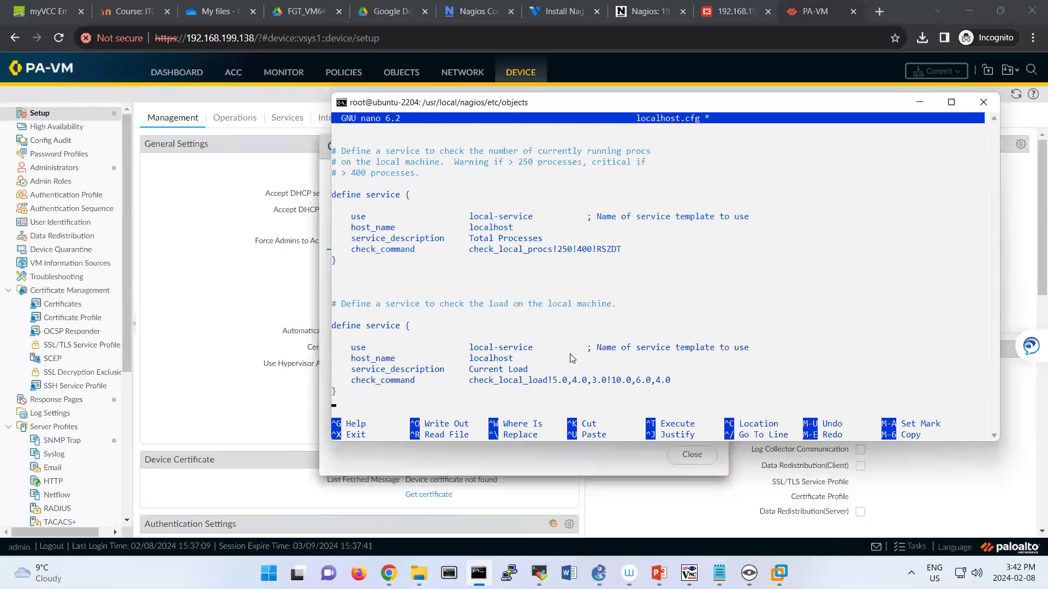
key("Down")
key("Down")
key("Down")
key("Down")
key("Down")
key("Down")
key("Down")
key("Down")
key("Down")
key("Down")
key("Down")
key("Down")
key("Down")
key("Down")
key("Down")
key("Down")
key("Down")
key("Down")
key("Down")
key("Down")
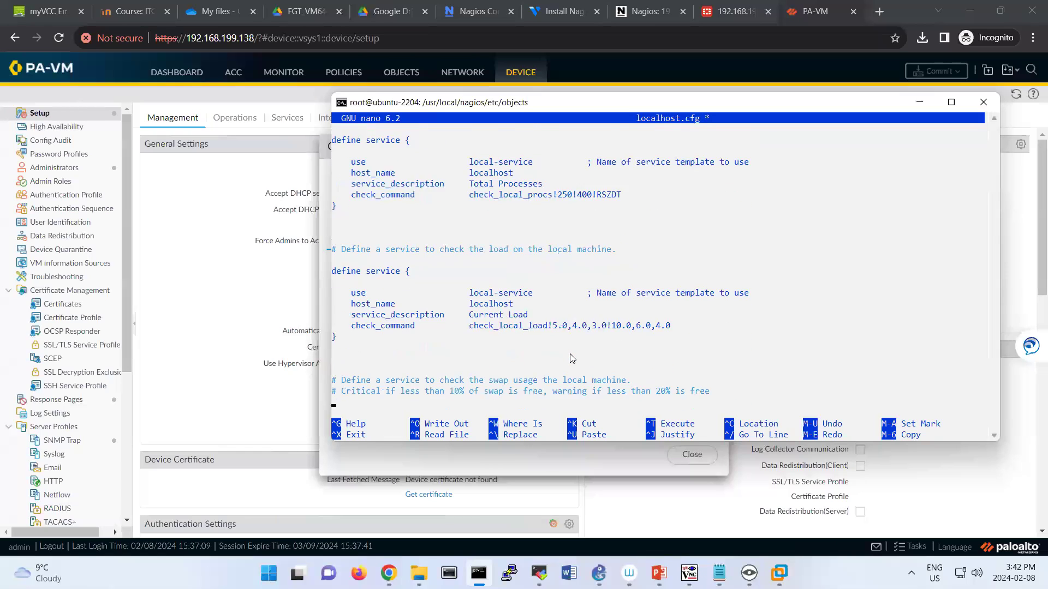
key("Down")
key("Down")
key("Down")
key("Down")
key("Down")
key("Down")
key("Down")
key("Down")
key("Down")
key("Down")
key("Down")
key("Down")
key("Down")
key("Down")
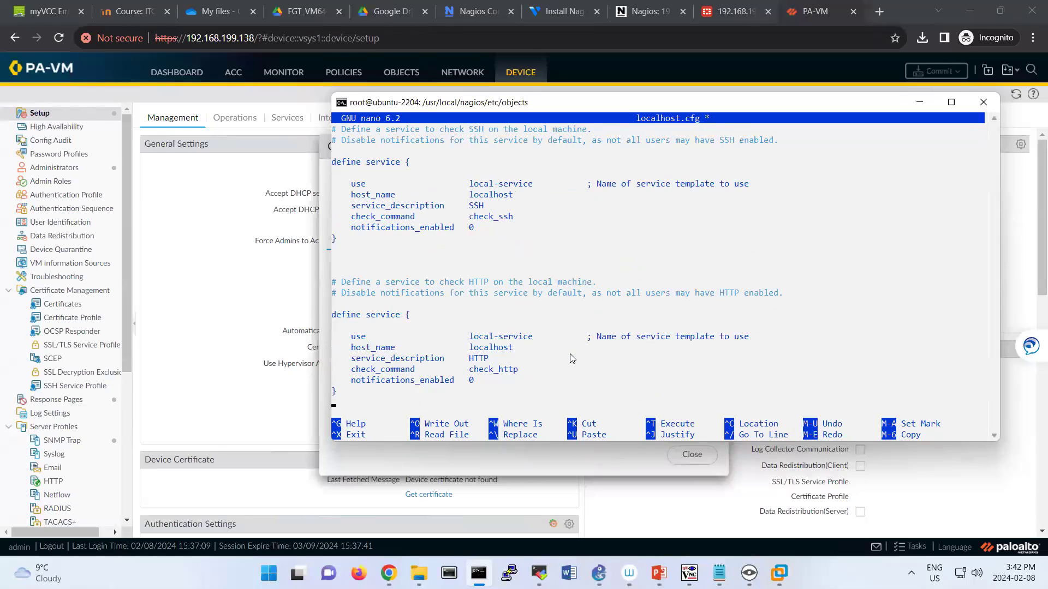
key("Left")
type("#")
key("Up")
type("#")
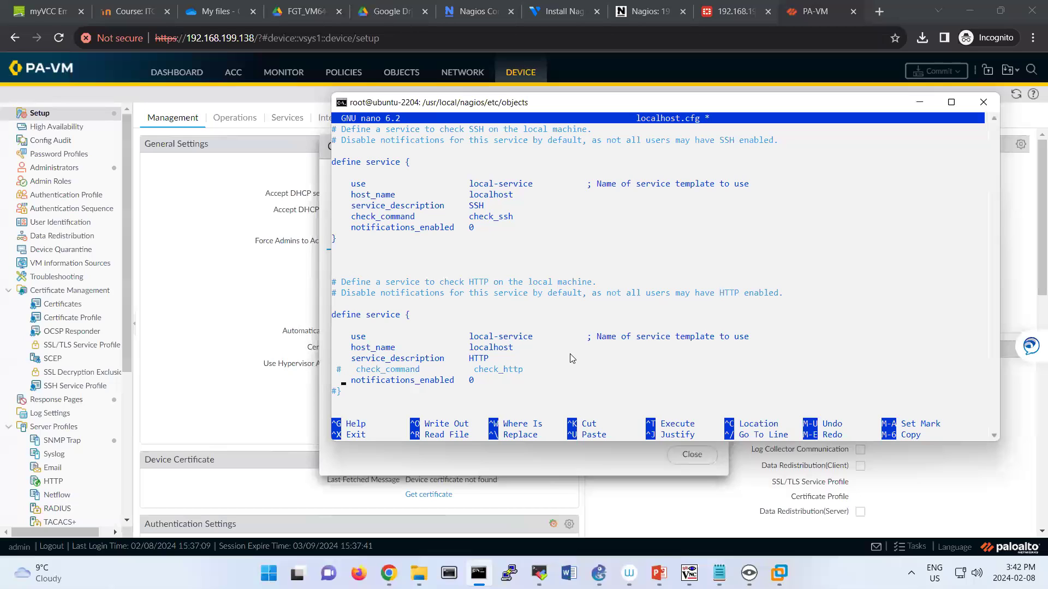
type("#")
key("Up")
type("#")
key("Up")
type("##")
key("Up")
key("Left")
key("Left")
key("Left")
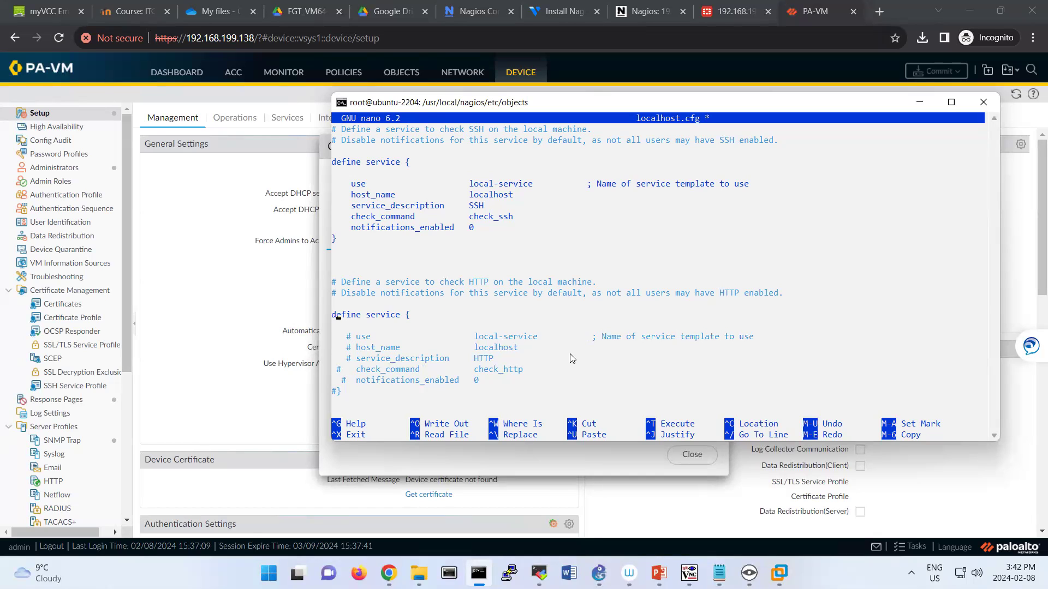
key("Left")
type("#")
Comment out the SSH service block's lines.
key("Up")
key("Left")
type("#")
key("Up")
type("#")
key("Up")
type("#")
key("Up")
type("##")
key("Up")
type("#")
key("Home")
type("#")
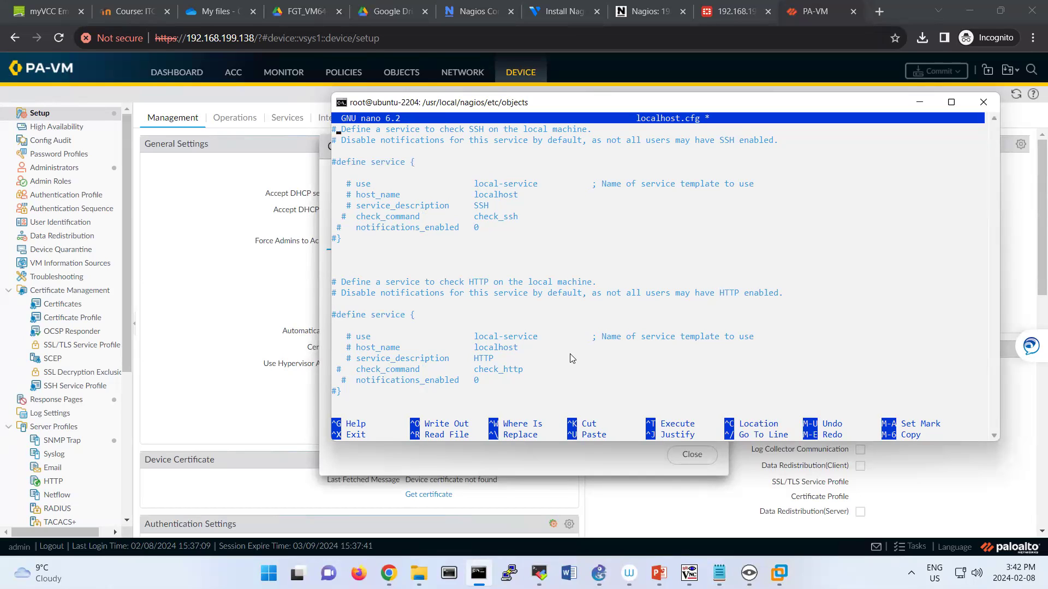
Comment out the Swap Usage service block, including its define line.
key("Up")
key("Up")
key("Up")
key("Up")
key("Up")
key("Up")
key("Up")
key("Up")
key("Up")
key("Up")
key("Up")
key("Up")
key("Up")
key("Up")
key("Up")
key("Up")
key("Up")
key("Up")
key("Up")
key("Up")
key("Up")
key("Up")
key("Up")
key("Up")
key("Up")
key("Up")
key("Up")
key("Up")
key("Up")
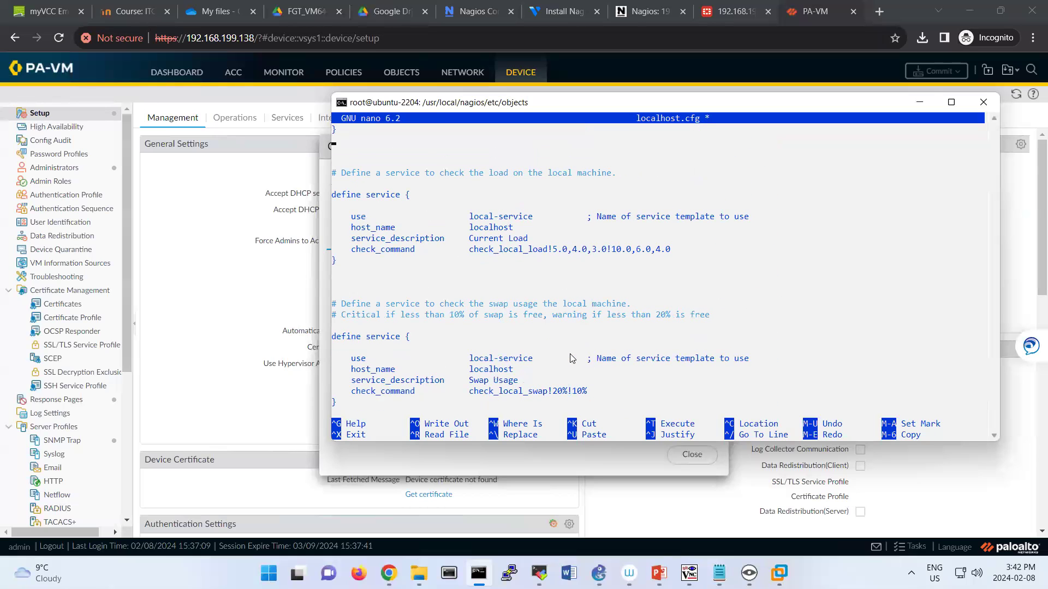
key("Down")
key("Down")
key("Down")
key("Down")
key("Down")
key("Down")
key("Down")
key("Down")
key("Down")
key("Down")
key("Down")
key("Down")
key("Down")
key("Down")
key("Down")
key("Down")
key("Down")
key("Down")
key("Down")
key("Down")
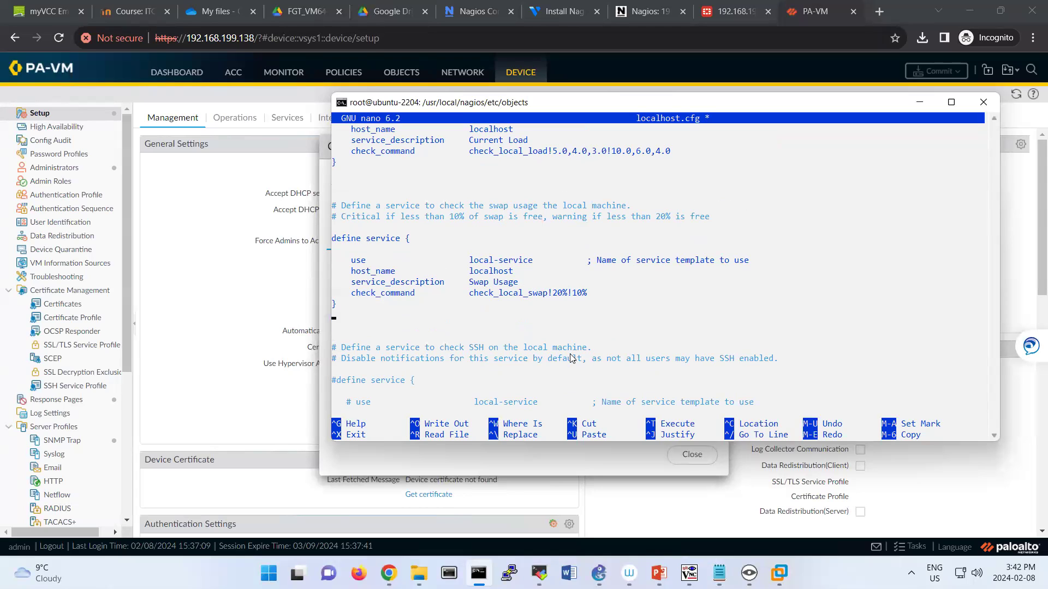
key("Left")
type("##")
key("Up")
type("#")
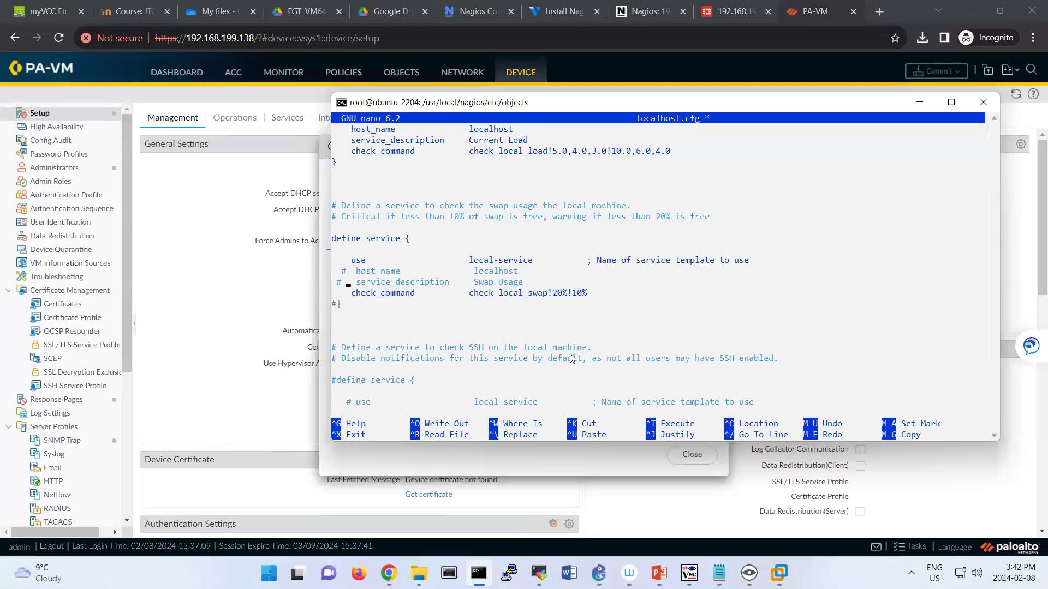
type("#")
key("Up")
type("#")
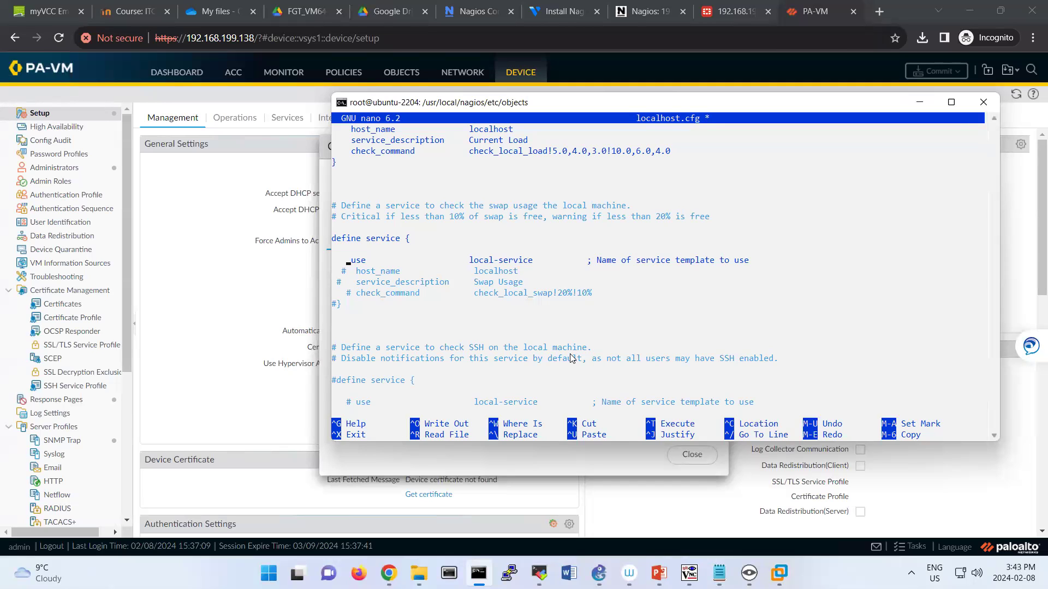
key("Left")
key("Left")
type("#")
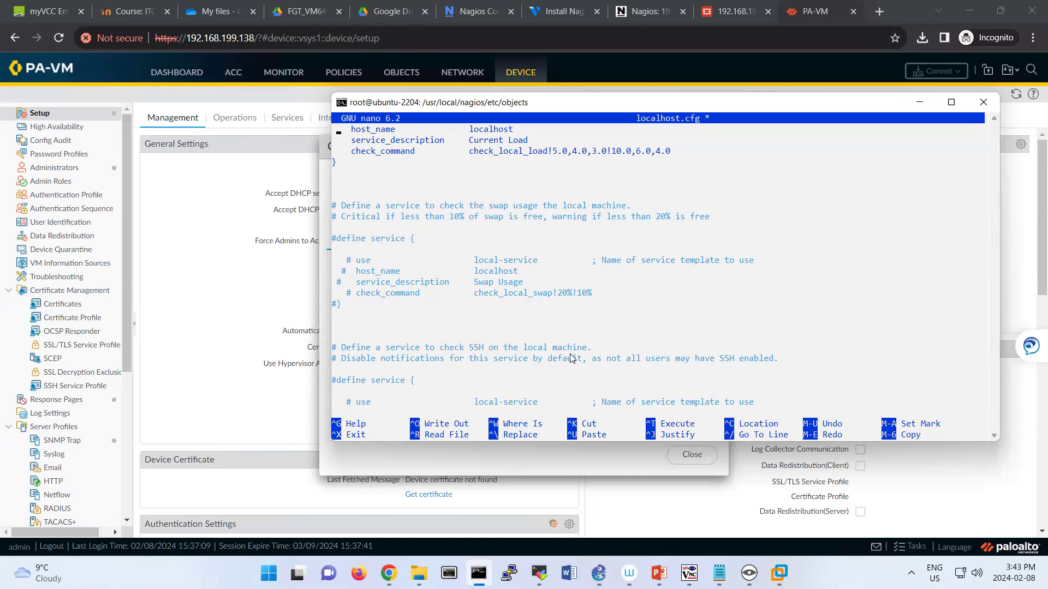
Comment out the Total Processes service block, leaving only Current Load active.
scroll(572, 358, "up", 7)
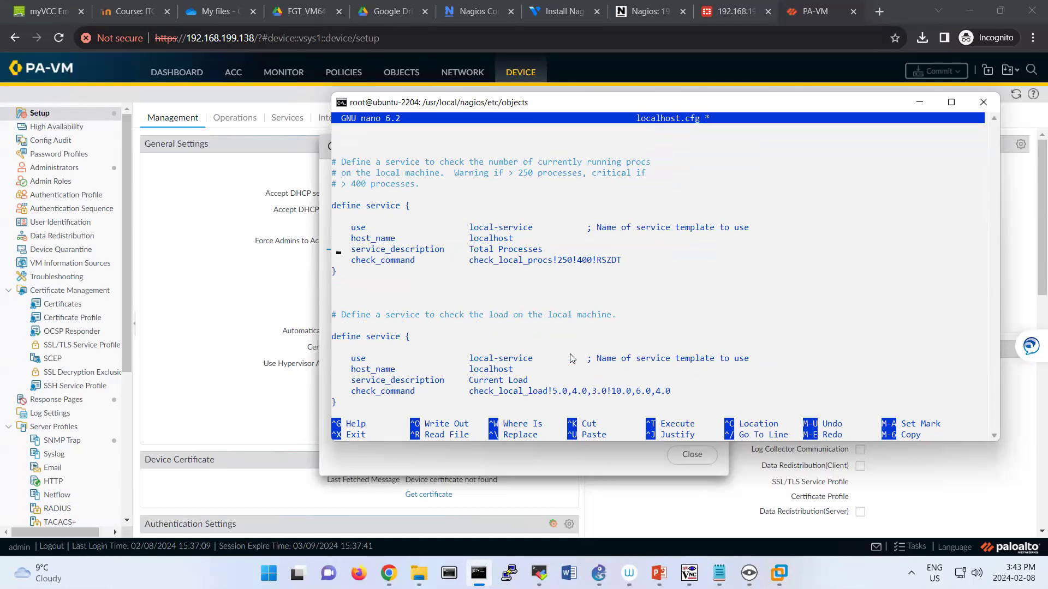
key("Left")
type("#")
type("#")
type("#")
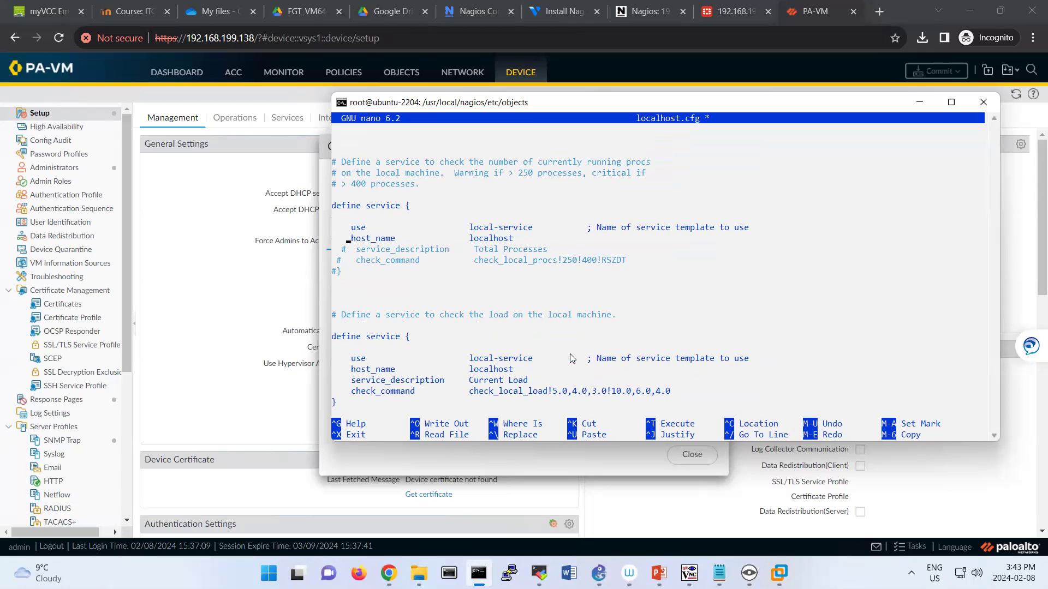
type("#")
key("Up")
key("Left")
type("#")
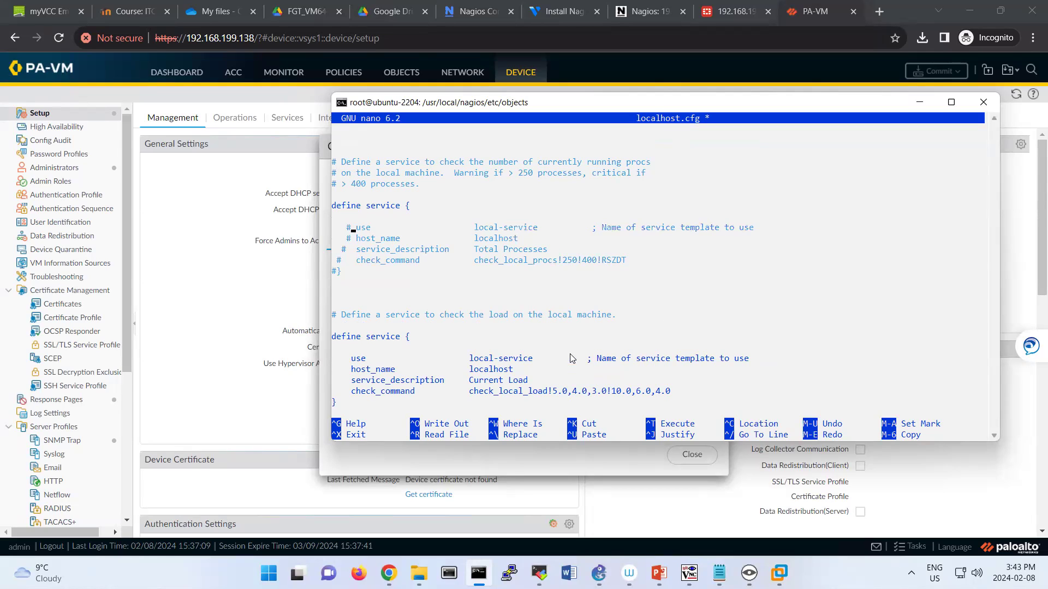
key("Left")
key("Left")
key("Left")
type("#")
scroll(572, 358, "up", 5)
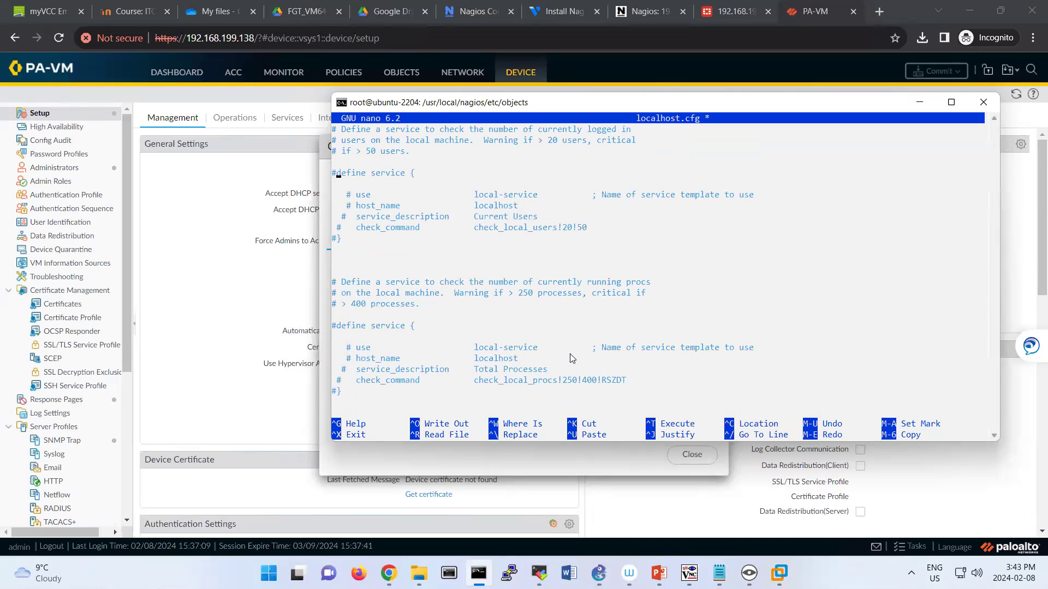
scroll(571, 358, "down", 5)
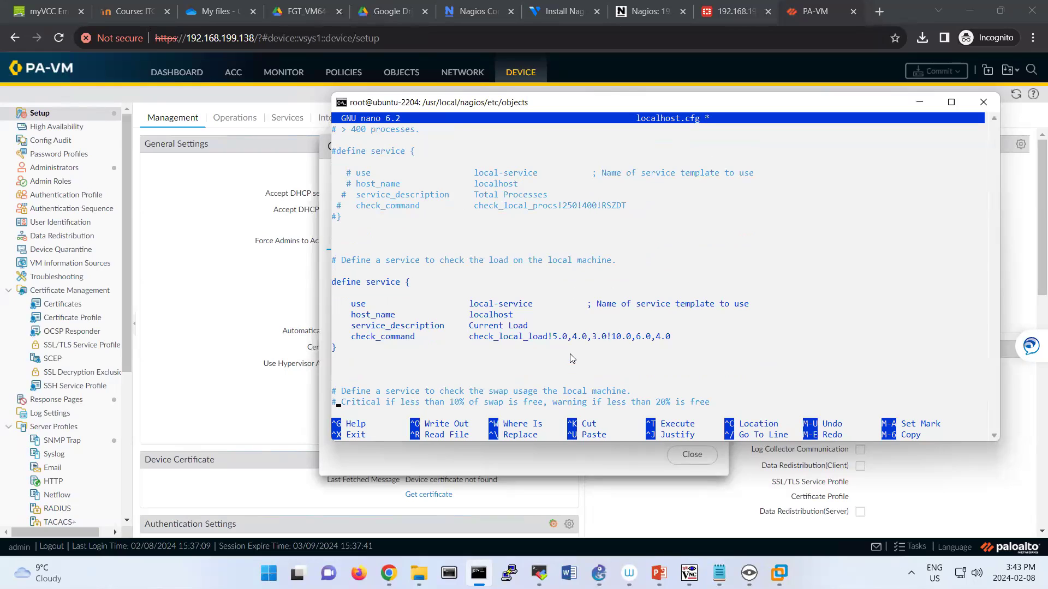
scroll(571, 358, "down", 1)
key("Up")
key("Up")
key("Up")
key("Up")
key("Up")
key("Up")
key("Up")
key("Up")
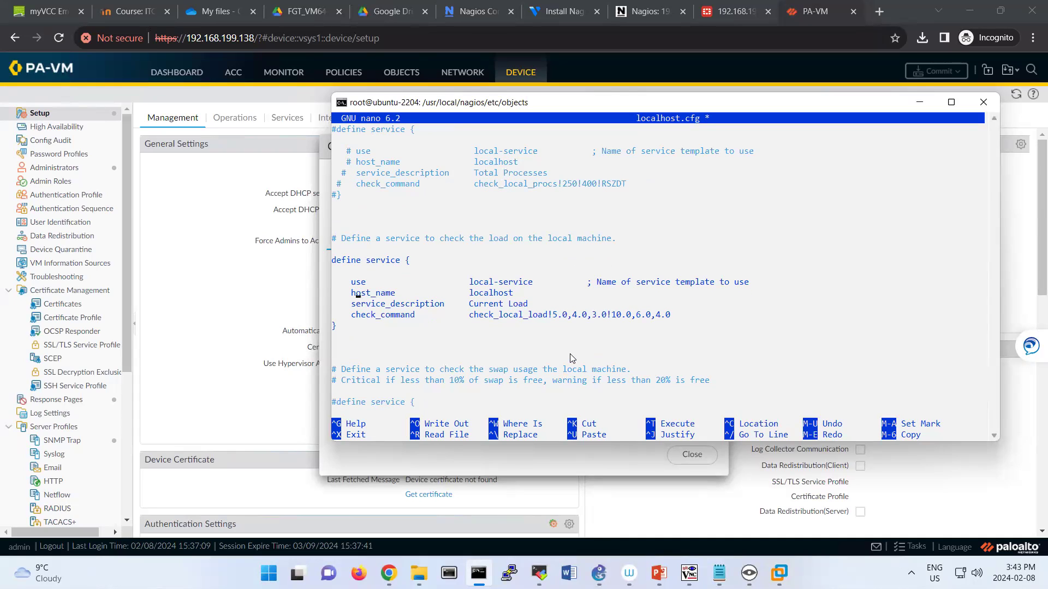
Change the Current Load block's host_name to PA and service_description to SNMP.
key("Right")
key("Right")
key("BackSpace")
key("BackSpace")
key("BackSpace")
key("BackSpace")
key("BackSpace")
key("BackSpace")
key("BackSpace")
key("BackSpace")
key("BackSpace")
type("PA")
key("Down")
key("Right")
key("Right")
key("Right")
key("Right")
key("Right")
key("Right")
key("BackSpace")
key("BackSpace")
key("BackSpace")
key("BackSpace")
key("BackSpace")
key("BackSpace")
key("BackSpace")
key("BackSpace")
key("BackSpace")
key("BackSpace")
key("BackSpace")
key("BackSpace")
type("SNP")
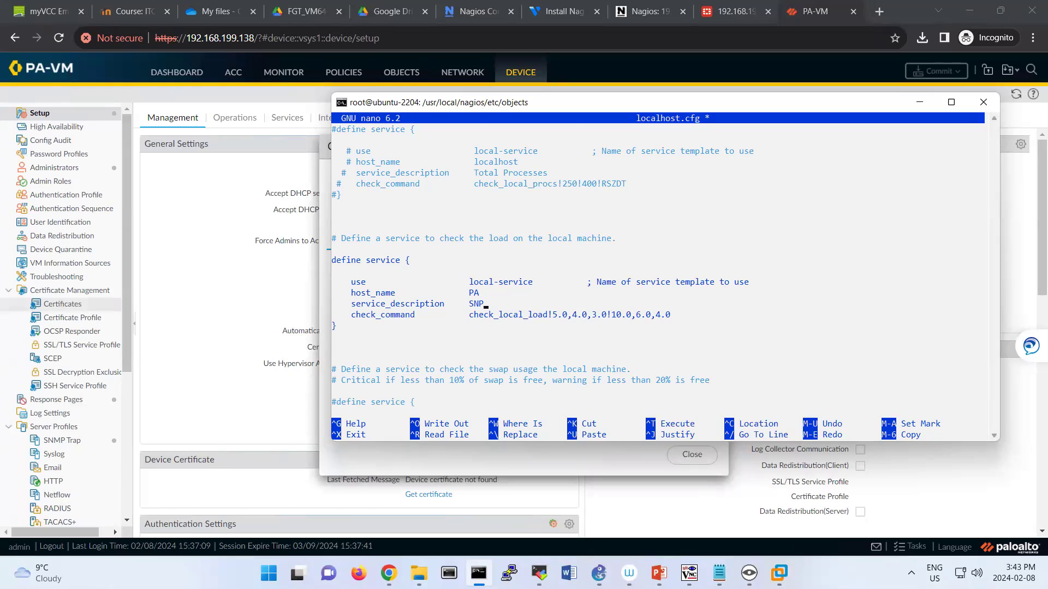
key("BackSpace")
type("MP")
Replace the local-service template with generic-service on the use line.
left_click(653, 304)
key("Up")
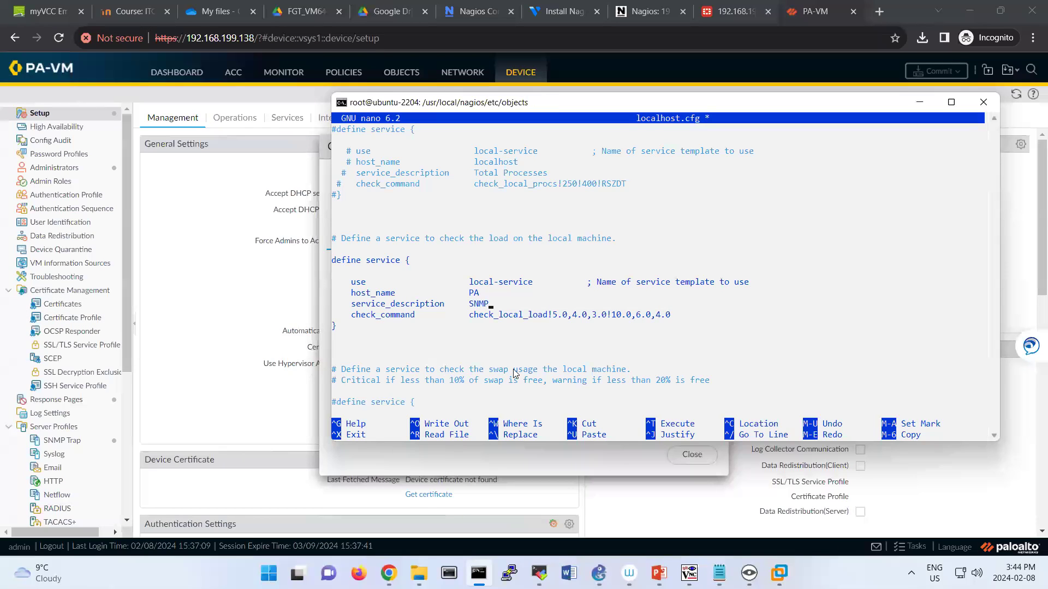
key("Up")
key("Right")
key("Right")
key("Right")
key("Right")
key("Right")
key("Right")
key("Right")
key("Right")
key("Right")
key("Right")
key("Right")
key("BackSpace")
key("BackSpace")
key("BackSpace")
key("BackSpace")
key("BackSpace")
key("BackSpace")
key("BackSpace")
key("BackSpace")
key("BackSpace")
key("BackSpace")
key("BackSpace")
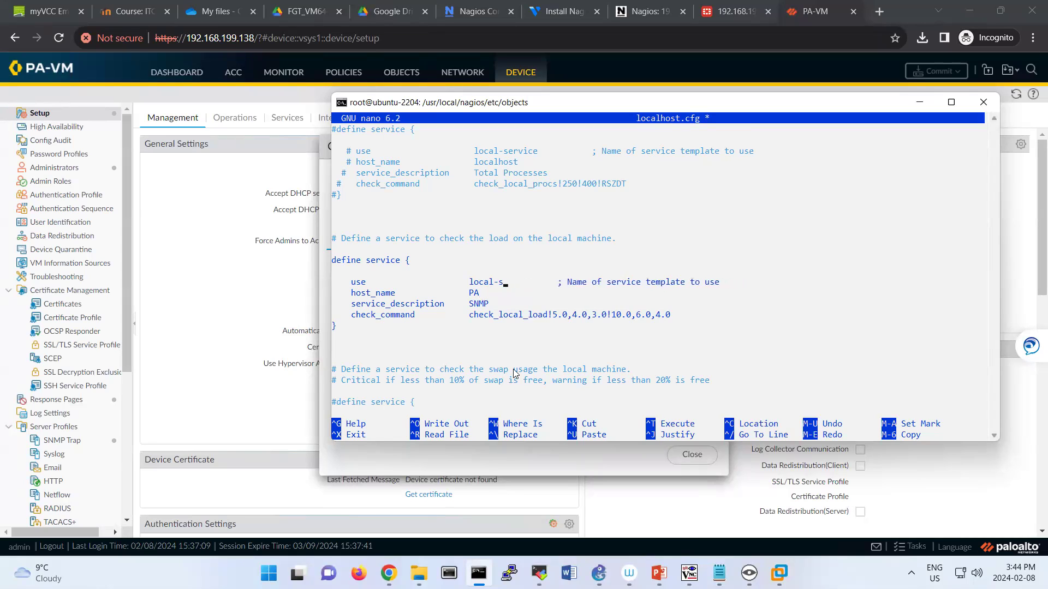
key("BackSpace")
key("BackSpace")
type("generic")
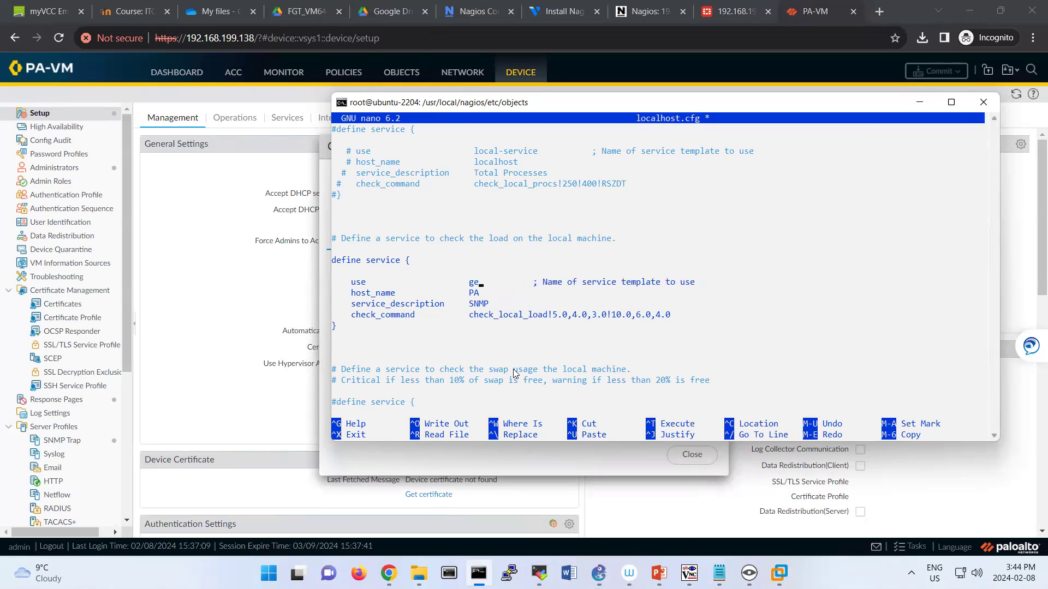
type("-service")
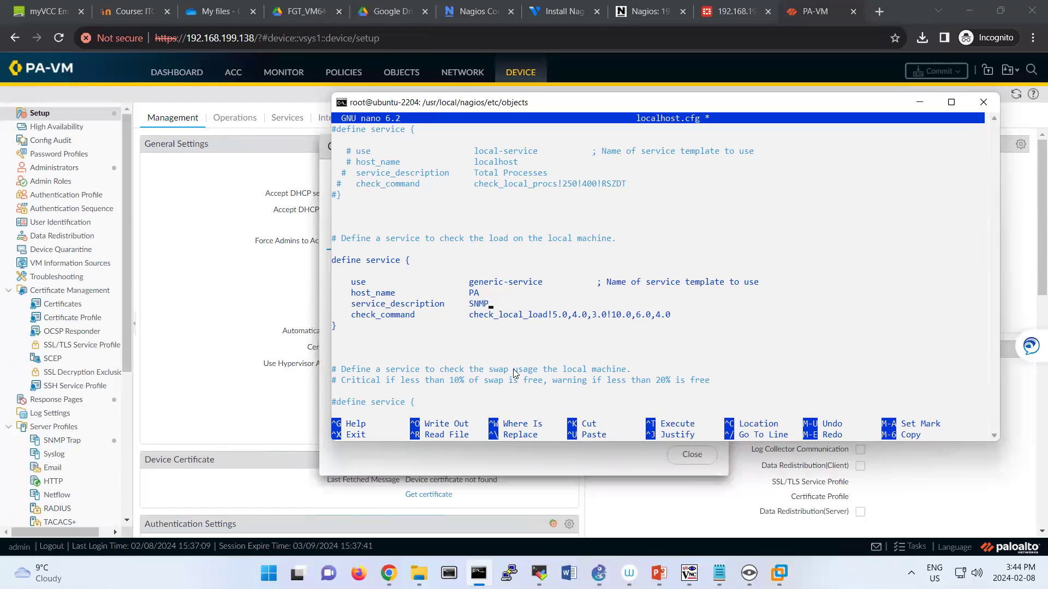
key("Right")
key("Right")
key("Right")
key("Right")
key("Right")
key("Right")
key("Right")
key("Right")
key("Right")
key("Right")
key("Right")
key("Right")
key("Right")
key("Right")
key("Right")
Set check_command to check_snmp!-C public -P 2c -o 1.3.6.1.2.1.25.1.1.0 and exit nano.
key("BackSpace")
key("BackSpace")
key("BackSpace")
key("BackSpace")
key("BackSpace")
key("BackSpace")
key("BackSpace")
key("BackSpace")
key("BackSpace")
key("BackSpace")
key("BackSpace")
key("BackSpace")
key("BackSpace")
key("BackSpace")
key("BackSpace")
key("BackSpace")
key("BackSpace")
key("BackSpace")
key("BackSpace")
key("BackSpace")
key("BackSpace")
key("BackSpace")
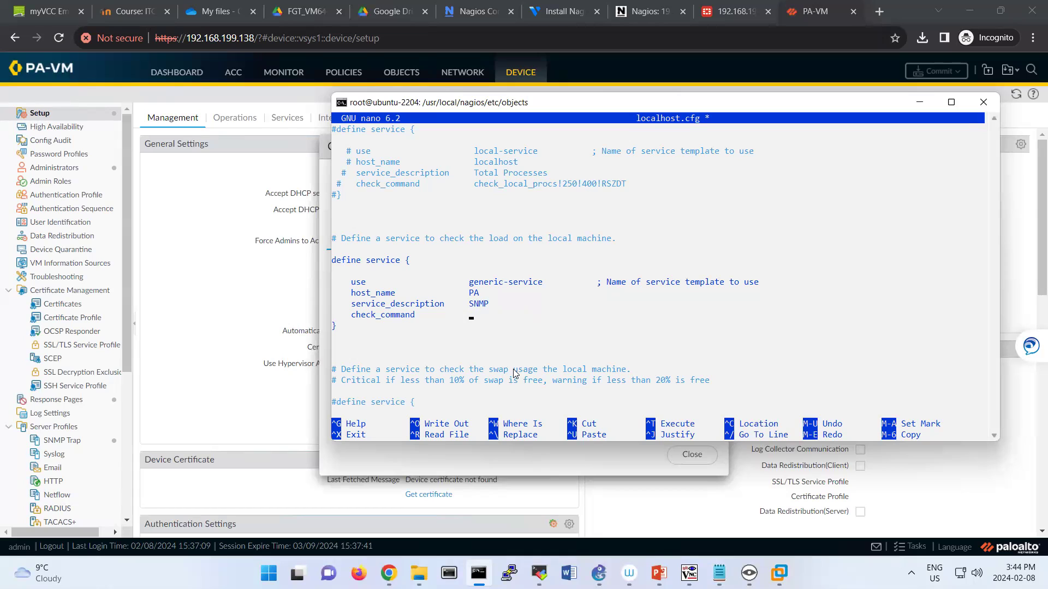
type("check_snmp!-C public -P 2c -o 1.3.6.1.2.1.")
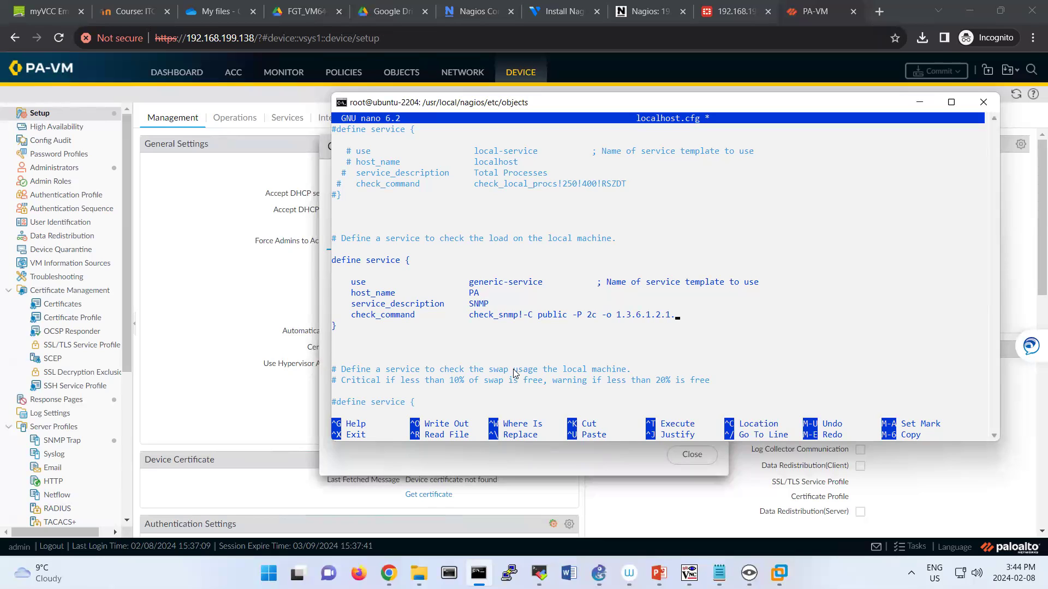
type("25.1.1.0")
key("ctrl+x")
Save localhost.cfg and run systemctl restart nagios, which fails with an error code.
key("y")
key("Return")
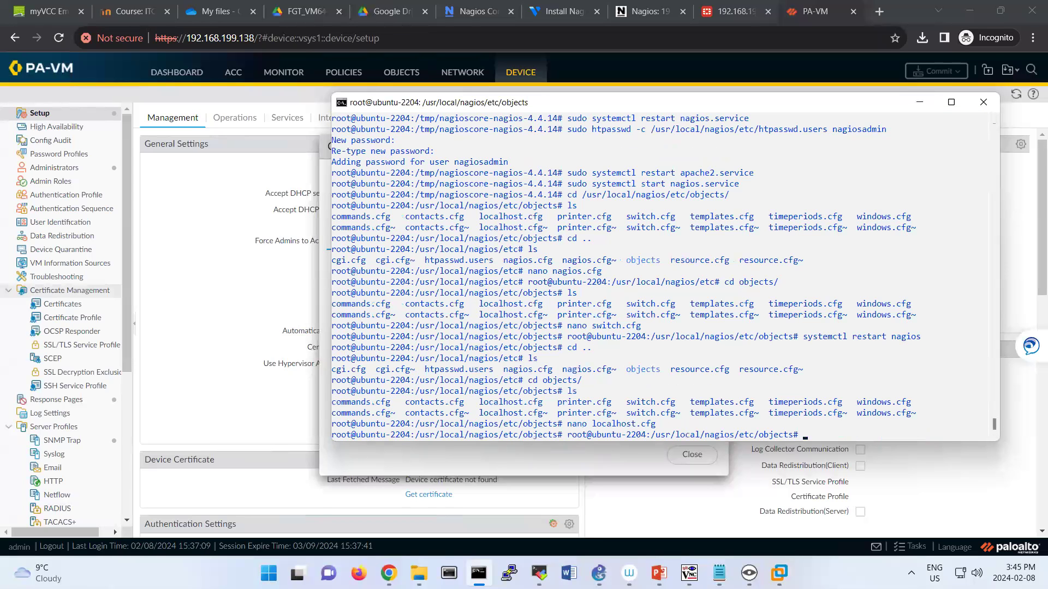
left_click(954, 412)
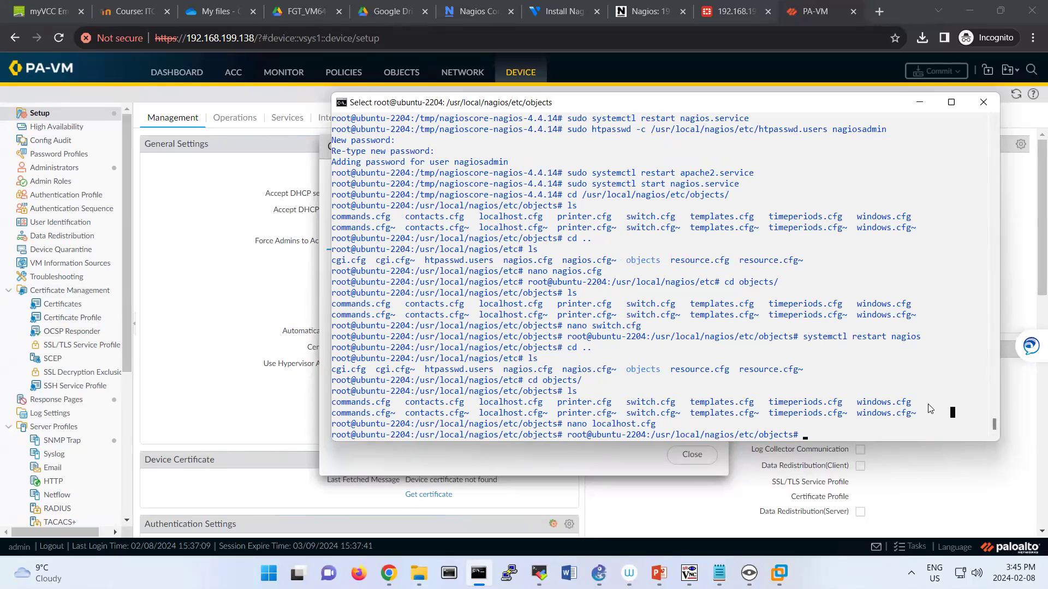
type("systemctl restart nagios")
key("Return")
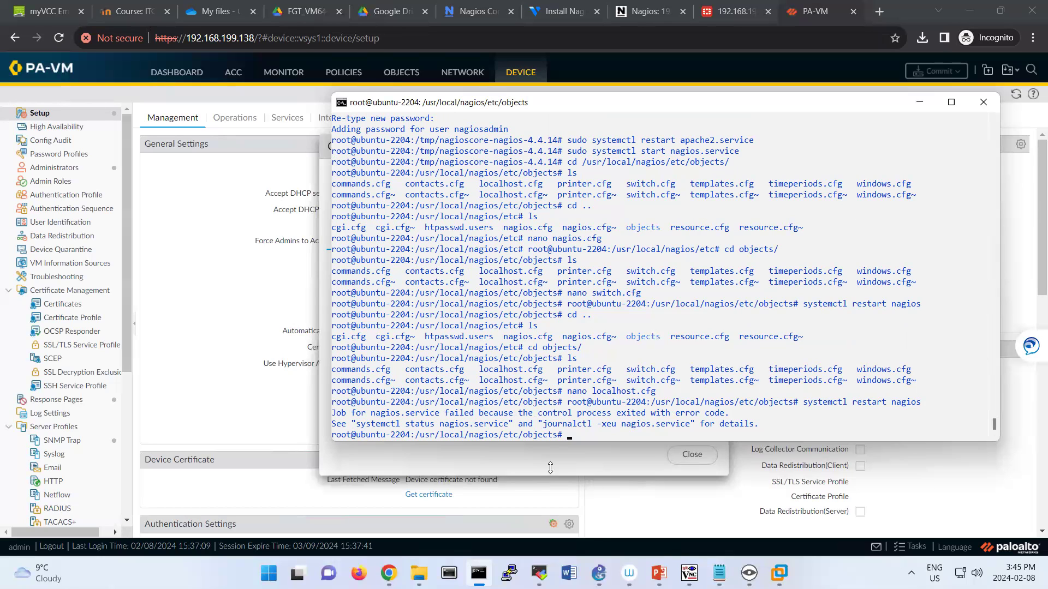
Copy the suggested journalctl command from the restart error message.
left_click_drag(546, 426, 689, 428)
right_click(688, 428)
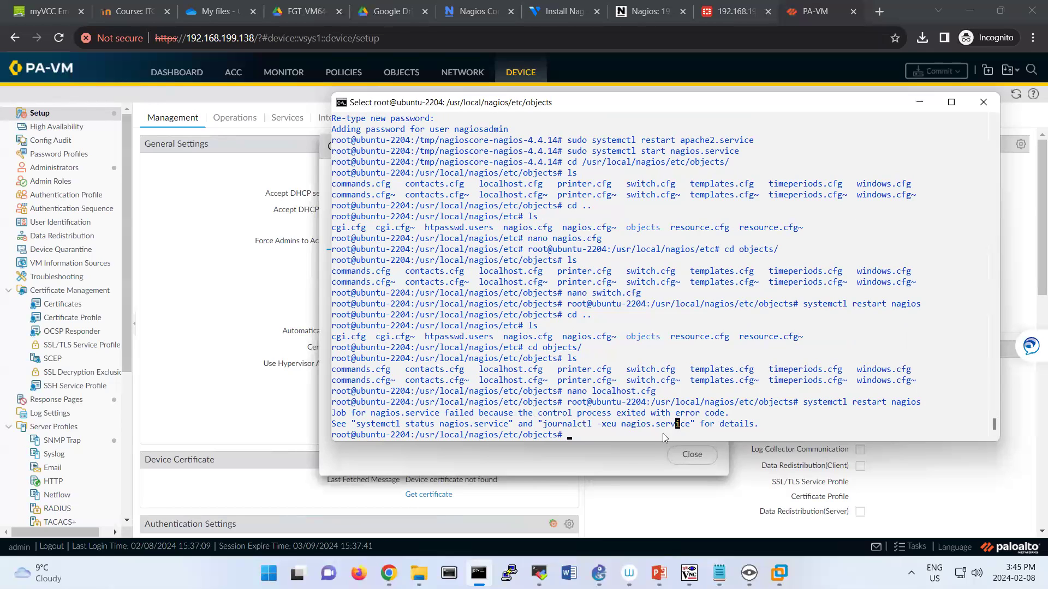
left_click_drag(544, 425, 687, 427)
right_click(687, 427)
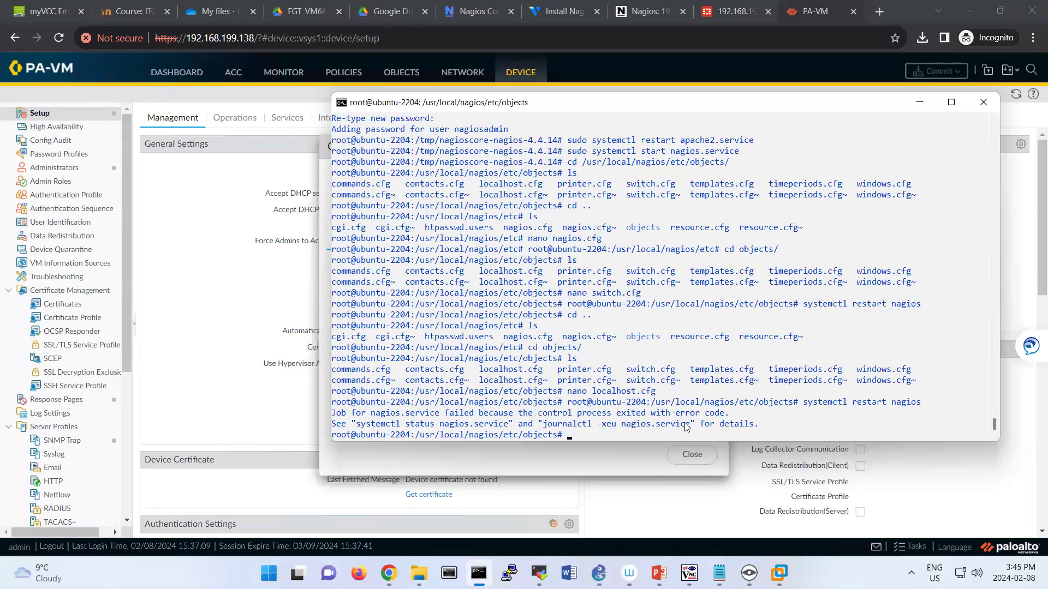
left_click(588, 435)
Run journalctl -xeu nagios.service and read the missing 'localhost' host error at line 41.
type("n")
type("ournalc")
type("tl -xeu nagios.service")
key("Return")
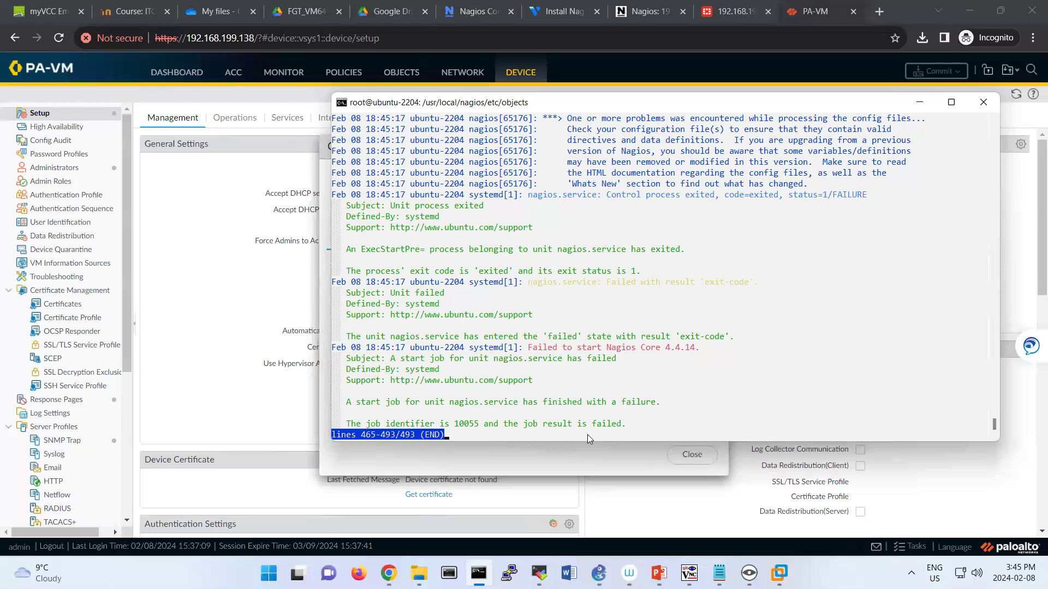
key("Right")
key("Left")
key("Up")
key("Up")
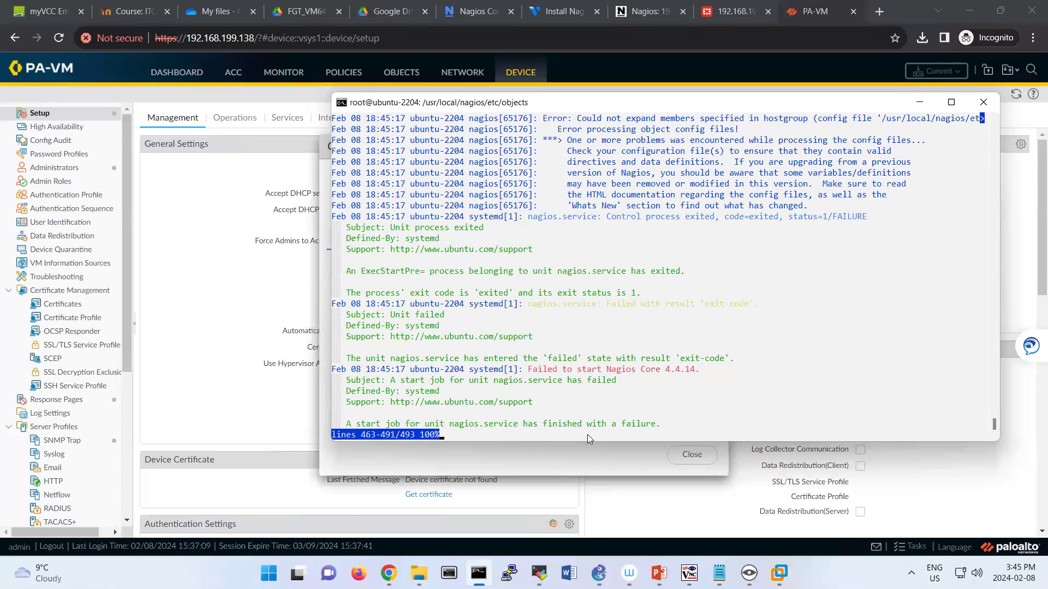
key("Up")
key("Up")
key("Up")
key("Up")
key("Up")
key("Up")
key("Up")
key("Right")
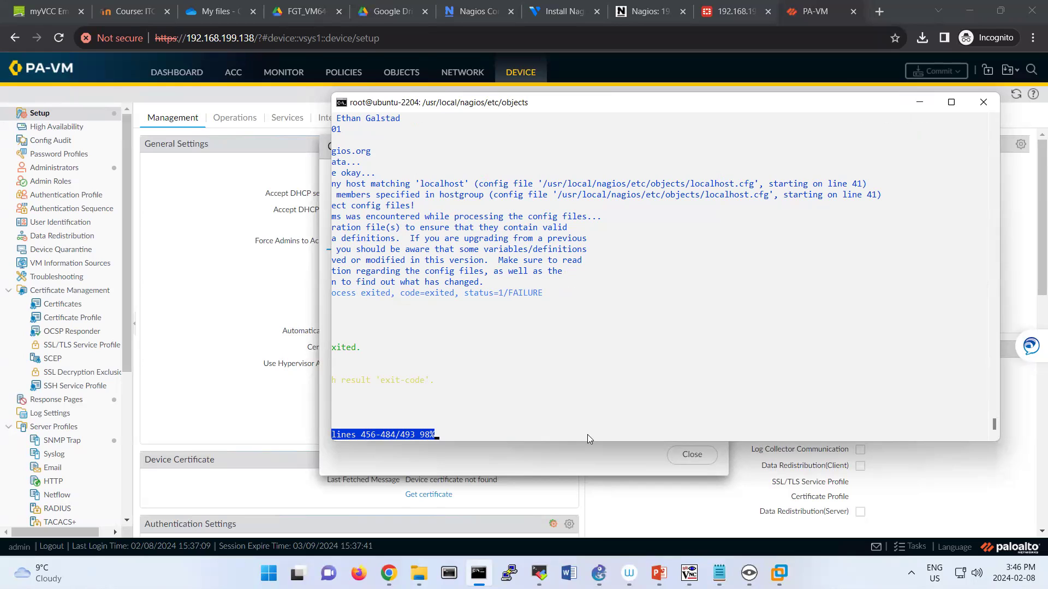
key("Left")
key("Right")
key("q")
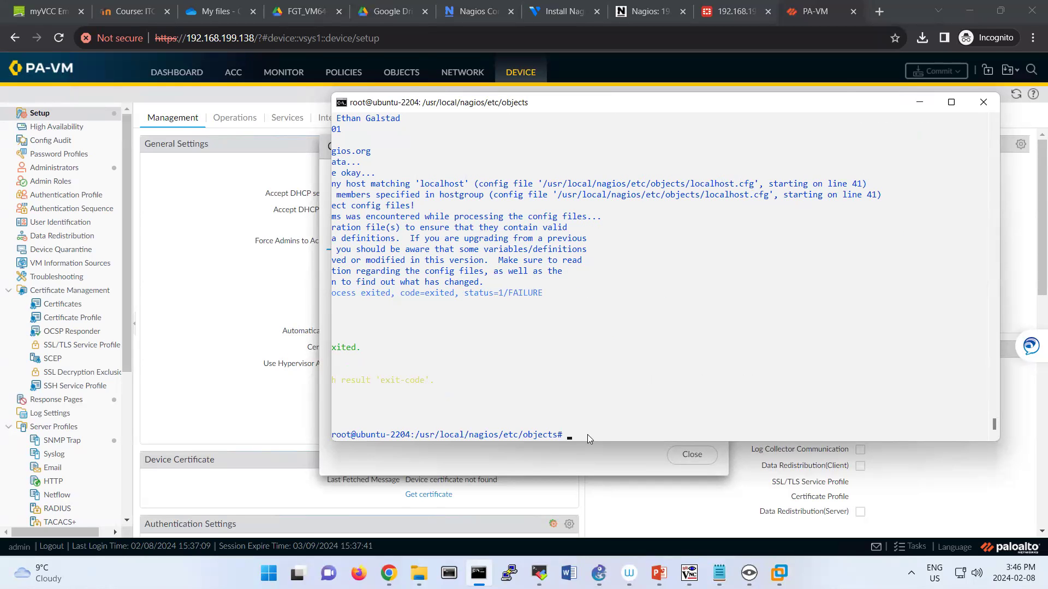
Reopen localhost.cfg in nano and scroll down to the SNMP service definition.
type("nano localhost.cfg")
key("Return")
key("Down")
key("Down")
key("Down")
key("Down")
key("Down")
key("Down")
key("Down")
key("Down")
key("Down")
key("Down")
key("Down")
key("Down")
key("Down")
key("Down")
key("Down")
key("Down")
key("Down")
key("Down")
key("Down")
key("Down")
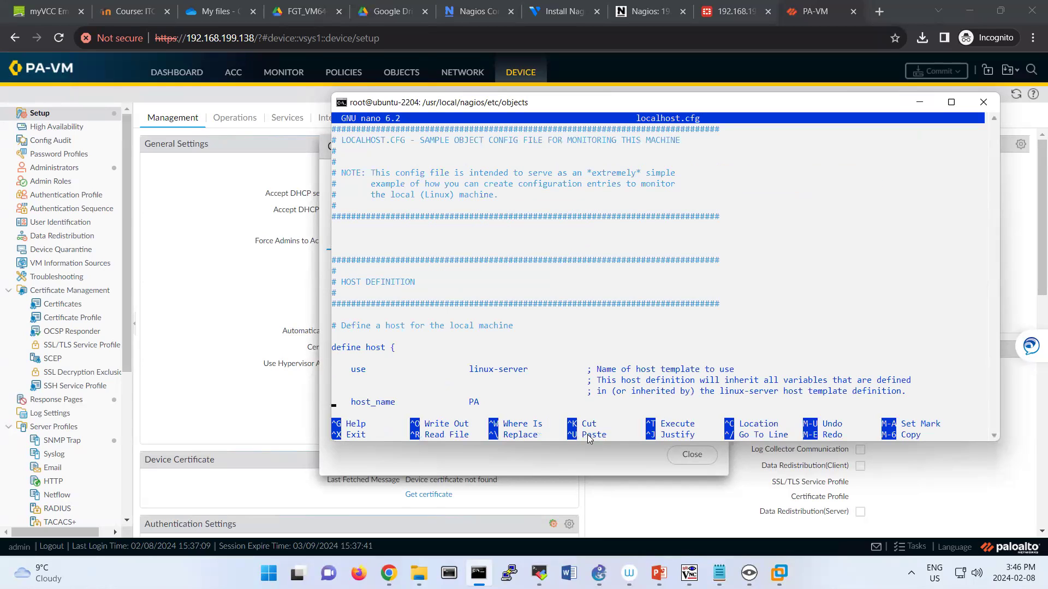
key("Down")
key("Down")
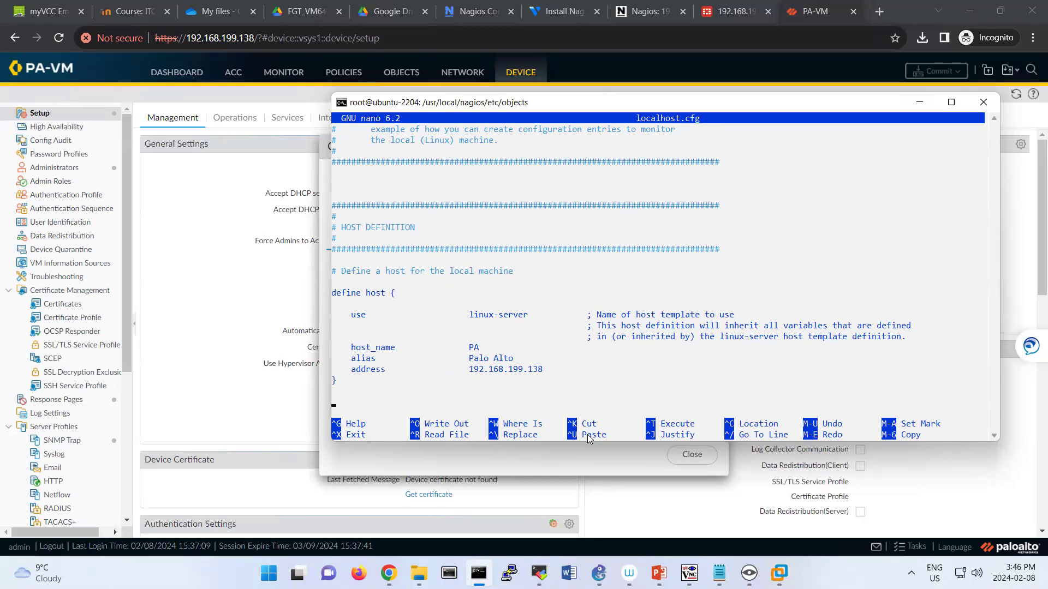
key("Down")
key("Down")
key("Down")
key("Down")
key("Down")
key("Down")
key("Down")
key("Down")
key("Down")
key("Down")
key("Down")
key("Down")
key("Down")
key("Down")
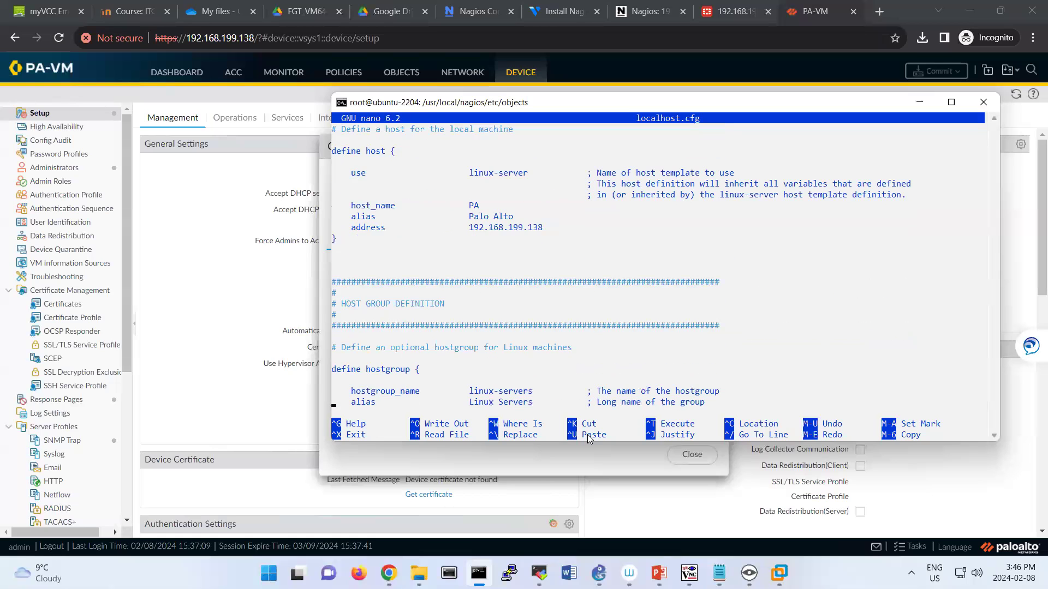
key("Down")
key("Down")
key("Down")
key("Down")
key("Down")
key("Down")
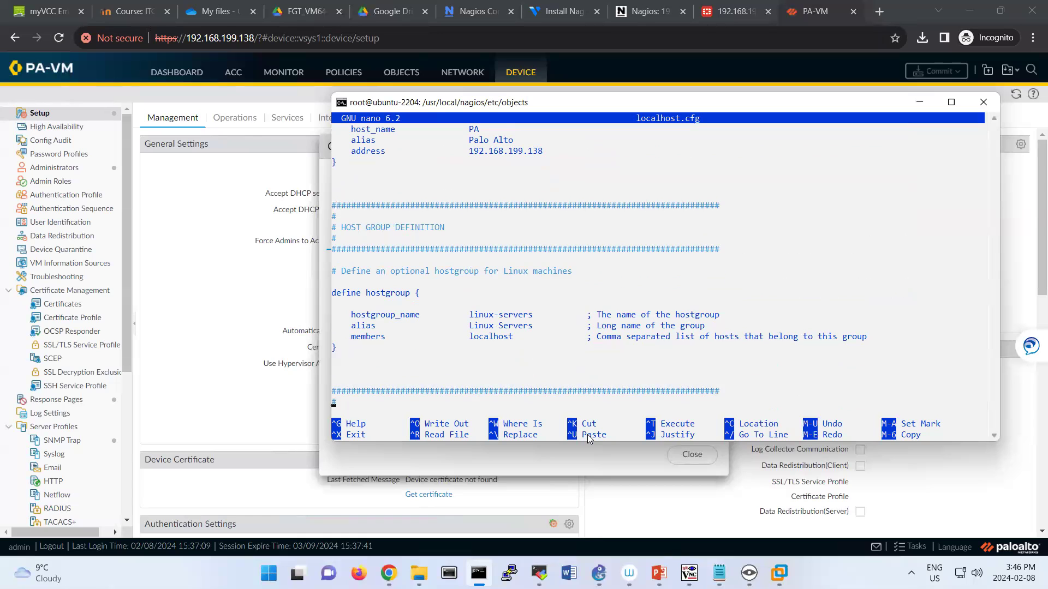
key("Down")
key("Down")
key("Down")
key("Down")
key("Down")
key("Down")
key("Down")
key("Down")
key("Down")
key("Down")
key("Down")
key("Down")
key("Down")
key("Down")
key("Down")
key("Down")
key("Down")
key("Down")
key("Down")
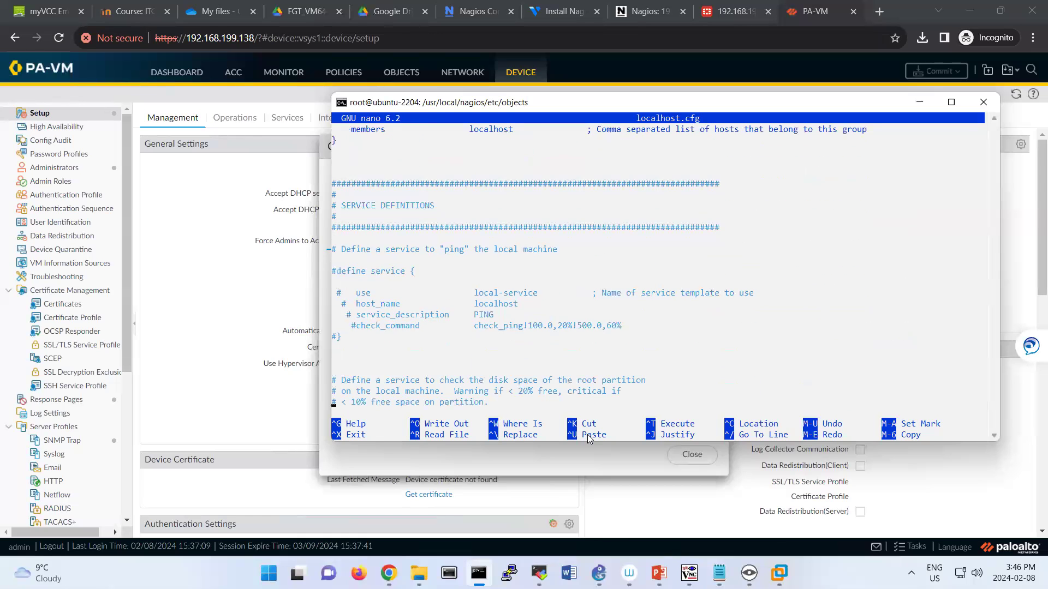
key("Down")
key("Down")
key("Down")
key("Down")
key("Down")
key("Down")
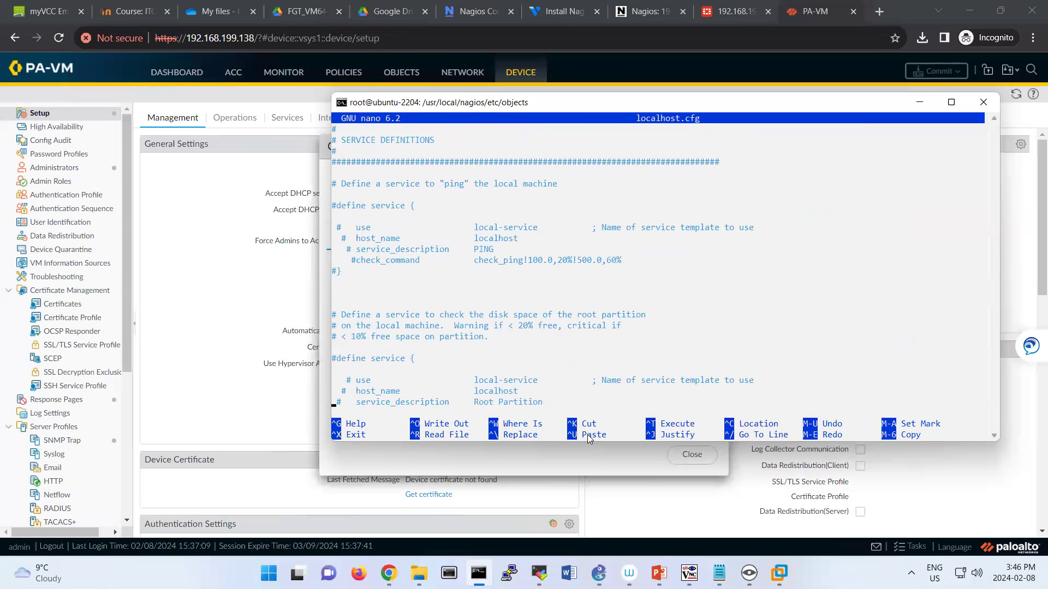
key("Down")
key("Down")
key("Down")
key("Down")
key("Down")
key("Down")
key("Down")
key("Down")
key("Down")
key("Down")
key("Down")
key("Down")
key("Down")
key("Down")
key("Down")
key("Down")
key("Down")
key("Down")
key("Down")
key("Down")
key("Down")
key("Down")
key("Down")
key("Down")
key("Down")
key("Down")
key("Down")
key("Down")
key("Down")
key("Down")
key("Down")
key("Down")
key("Down")
key("Down")
key("Down")
key("Down")
key("Down")
key("Down")
key("Down")
key("Down")
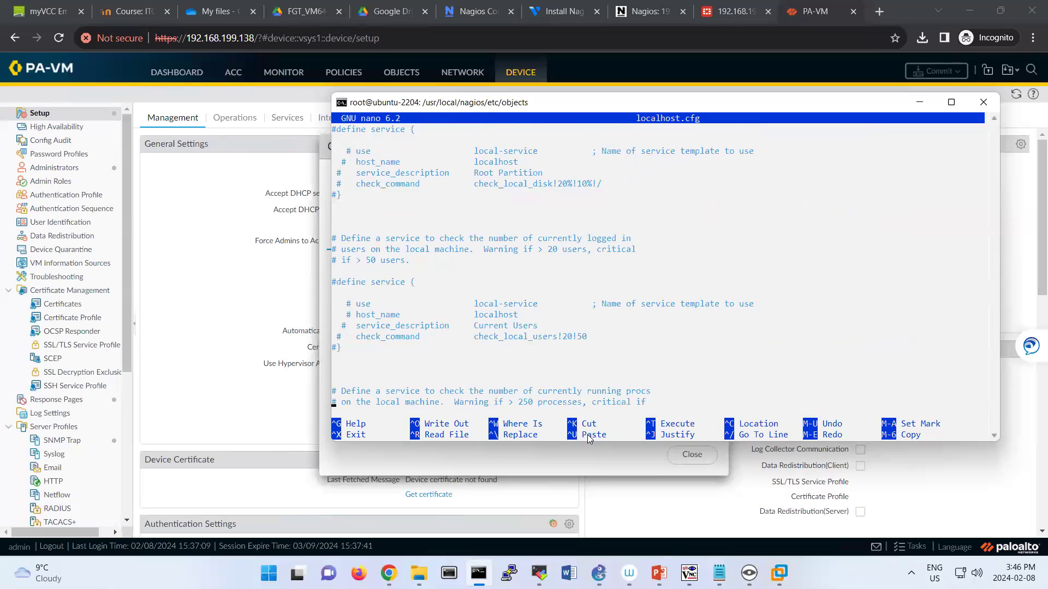
key("Down")
key("Down")
key("Down")
key("Down")
key("Down")
key("Down")
key("Down")
key("Down")
key("Down")
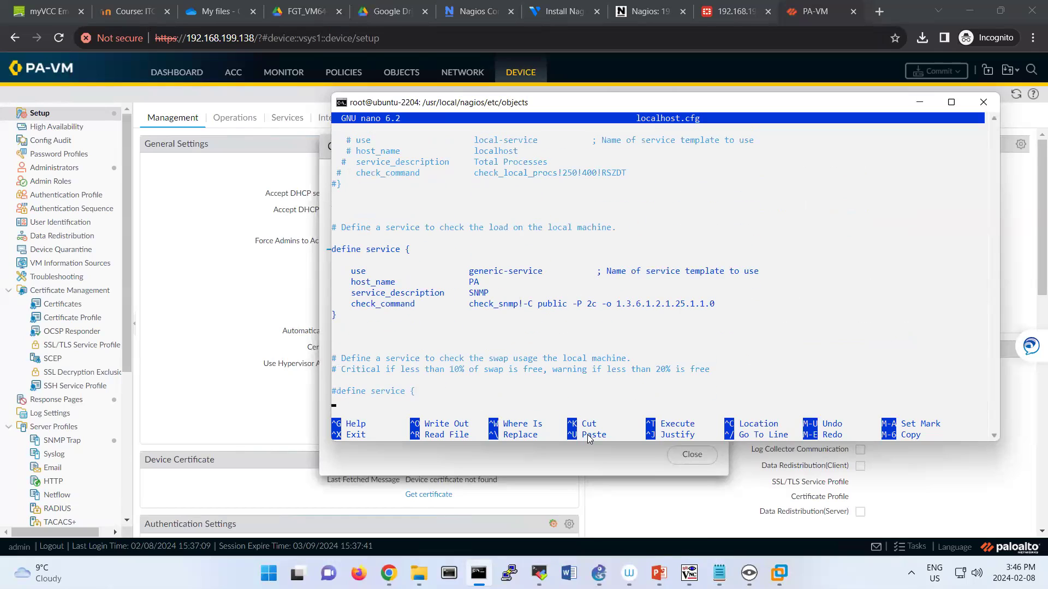
Change the SNMP service template to local-service and save localhost.cfg.
key("Right")
key("Right")
key("Right")
key("Right")
key("Right")
key("Right")
key("Right")
key("Right")
key("Right")
key("BackSpace")
key("BackSpace")
key("BackSpace")
key("BackSpace")
key("BackSpace")
key("BackSpace")
key("BackSpace")
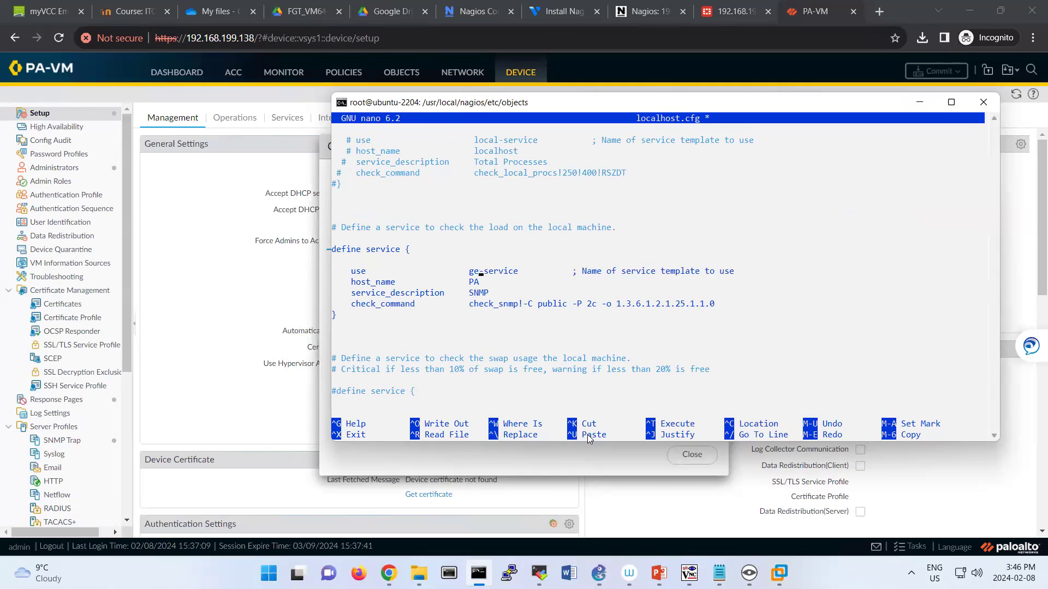
type("local")
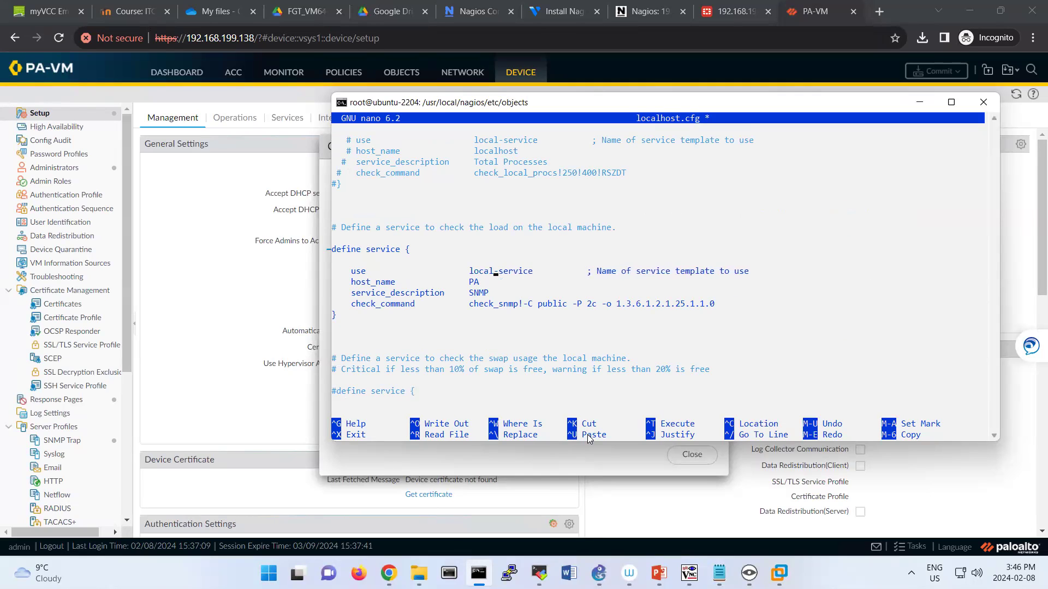
key("Down")
key("Down")
key("Down")
key("Down")
key("Down")
key("Down")
key("Down")
key("Down")
key("Down")
key("Down")
key("Down")
key("Down")
key("Down")
key("Down")
key("Down")
key("Down")
key("Down")
key("Down")
key("Down")
key("Down")
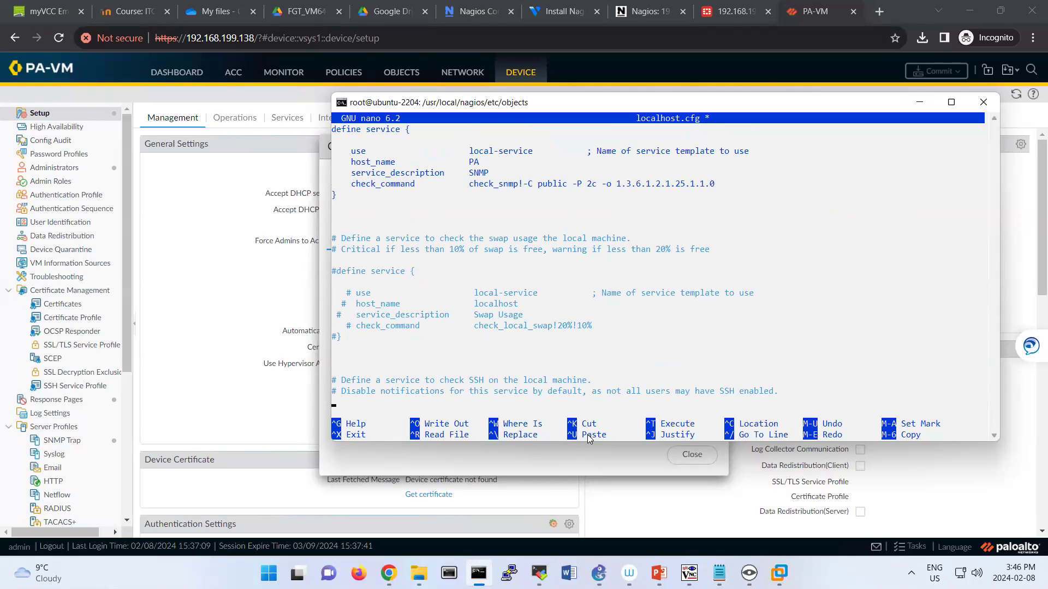
key("Down")
key("Down")
key("Down")
key("Down")
key("Down")
key("Down")
key("Down")
key("Down")
key("Down")
key("Down")
key("Down")
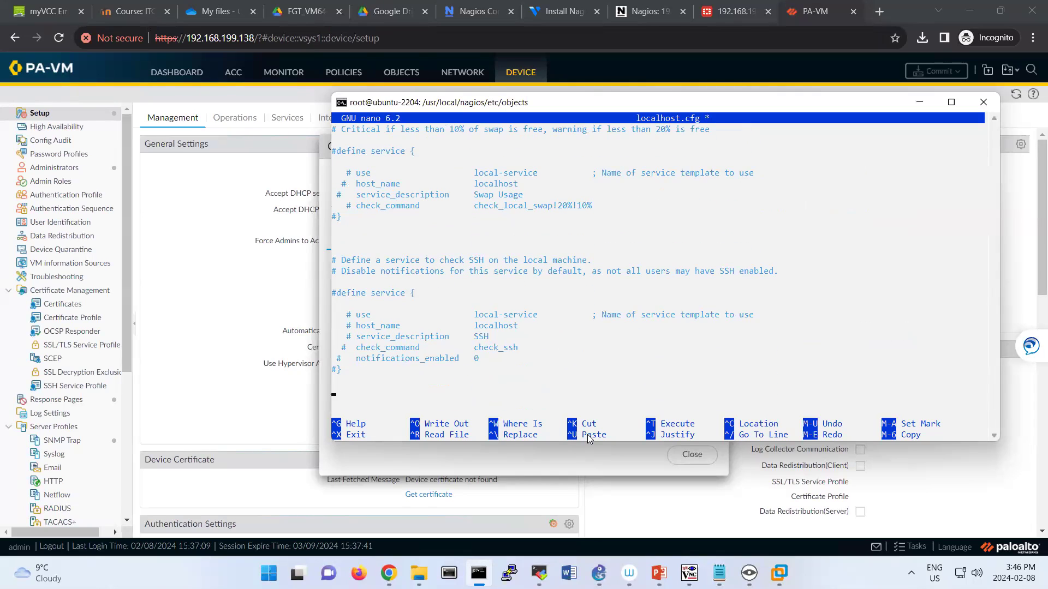
key("Up")
key("Up")
key("Up")
key("Up")
key("Up")
key("Up")
key("Up")
key("Up")
key("Up")
key("Up")
key("Up")
key("Up")
key("Up")
key("Up")
key("Up")
key("Up")
key("Up")
key("Up")
key("Up")
key("Up")
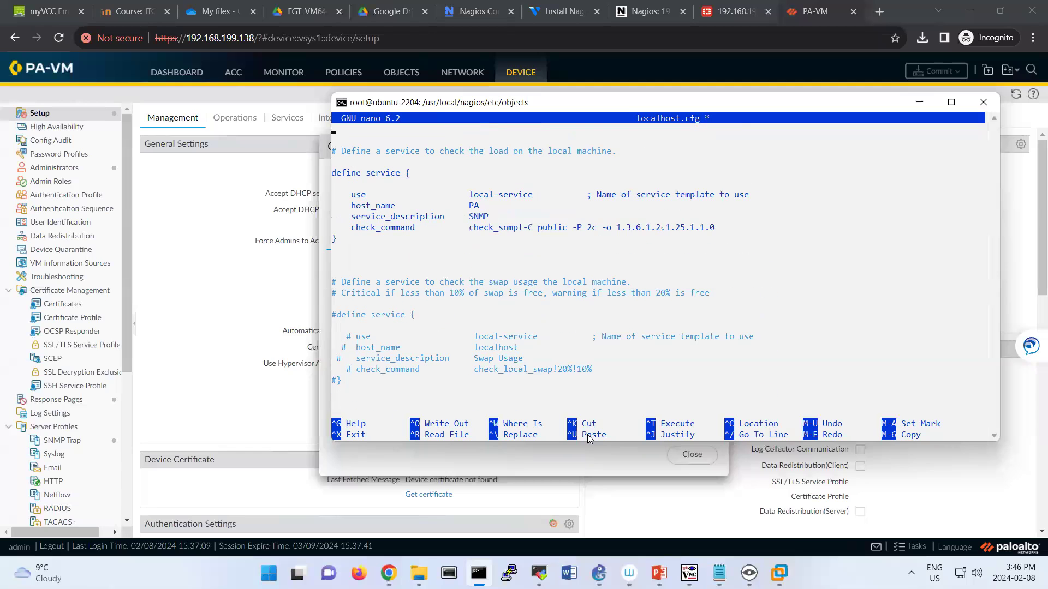
key("ctrl+x")
key("y")
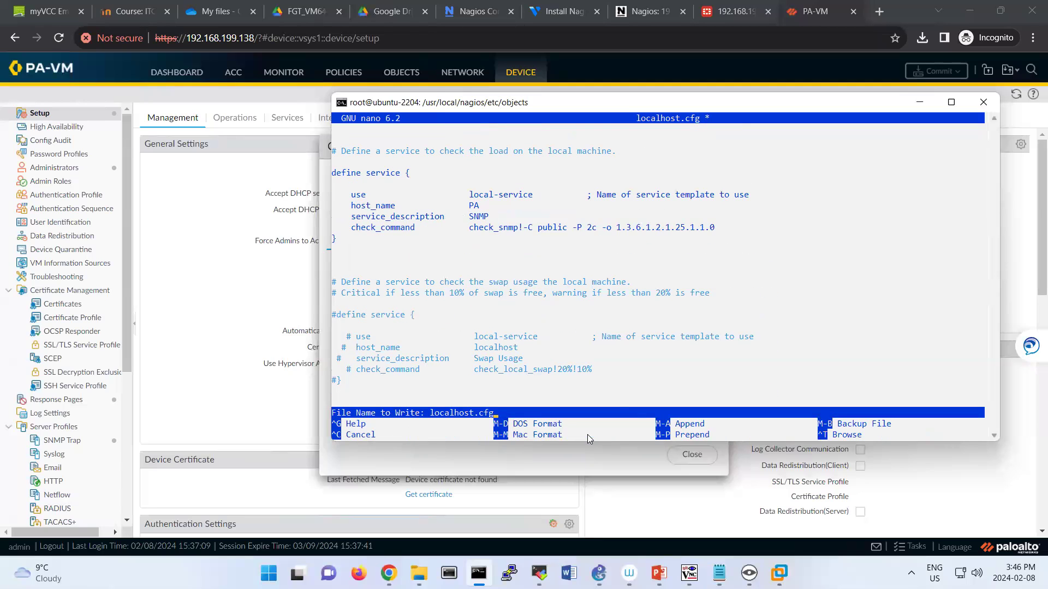
key("Return")
Rerun systemctl restart nagios from the command history.
type("journalctl -xeu nagios.service")
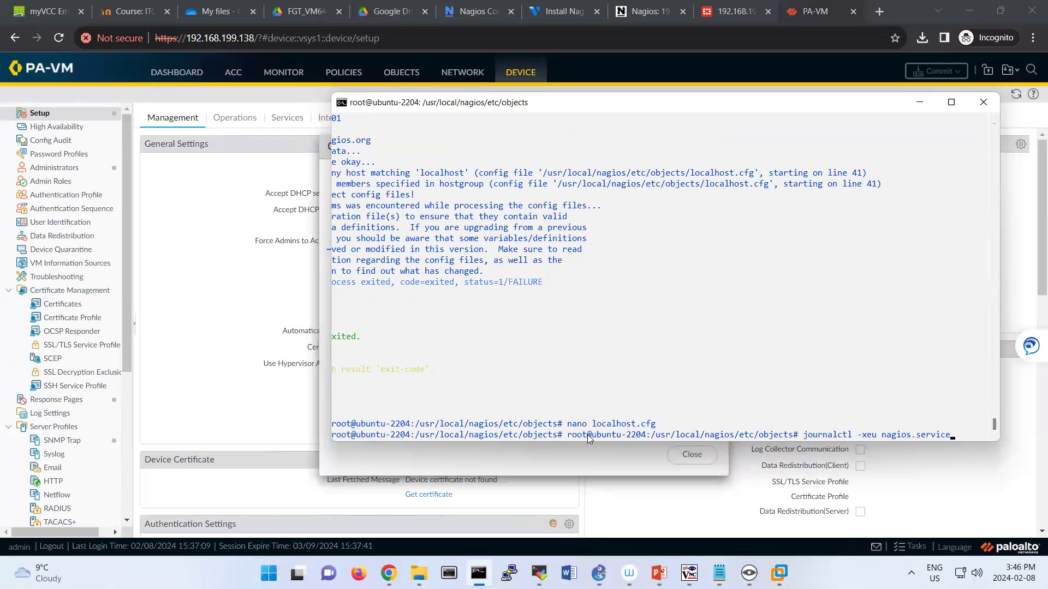
key("Up")
key("Up")
key("Down")
key("Up")
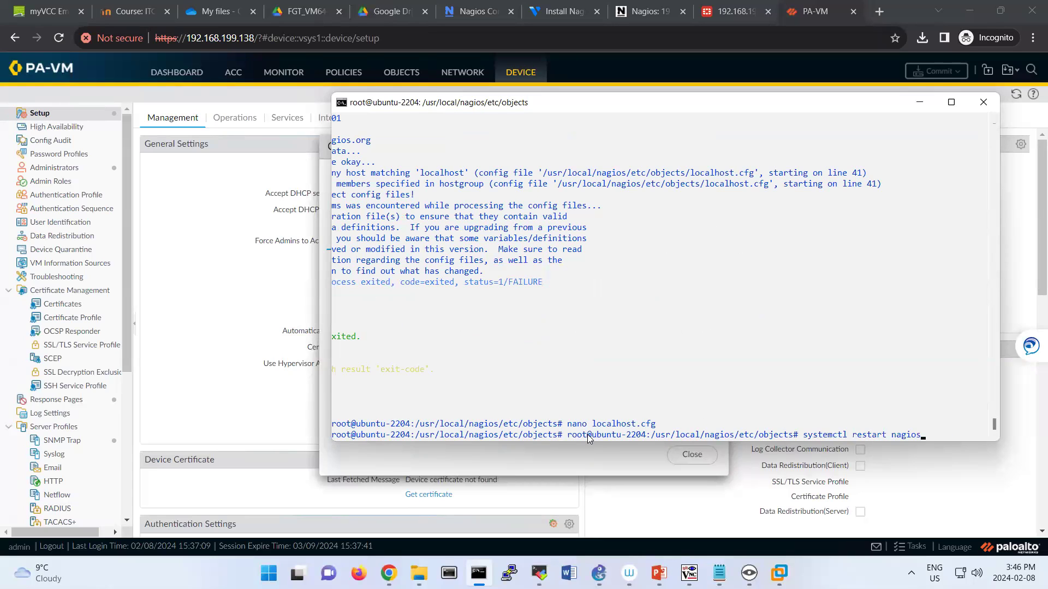
key("Return")
Rerun journalctl -xeu nagios.service and read the missing 'localhost' host and hostgroup errors.
key("Up")
key("Up")
key("Down")
key("Up")
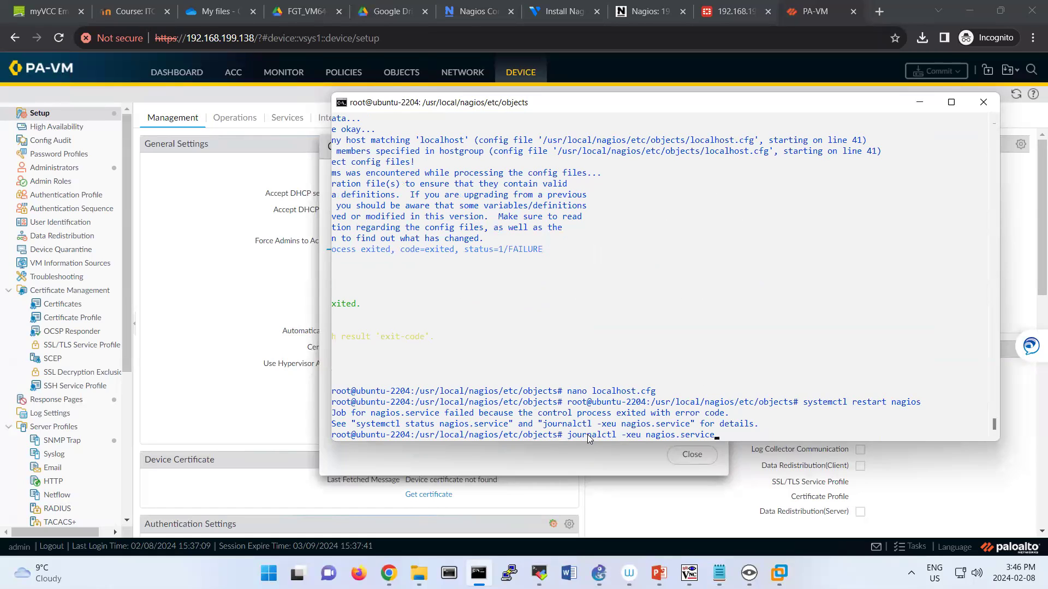
key("Return")
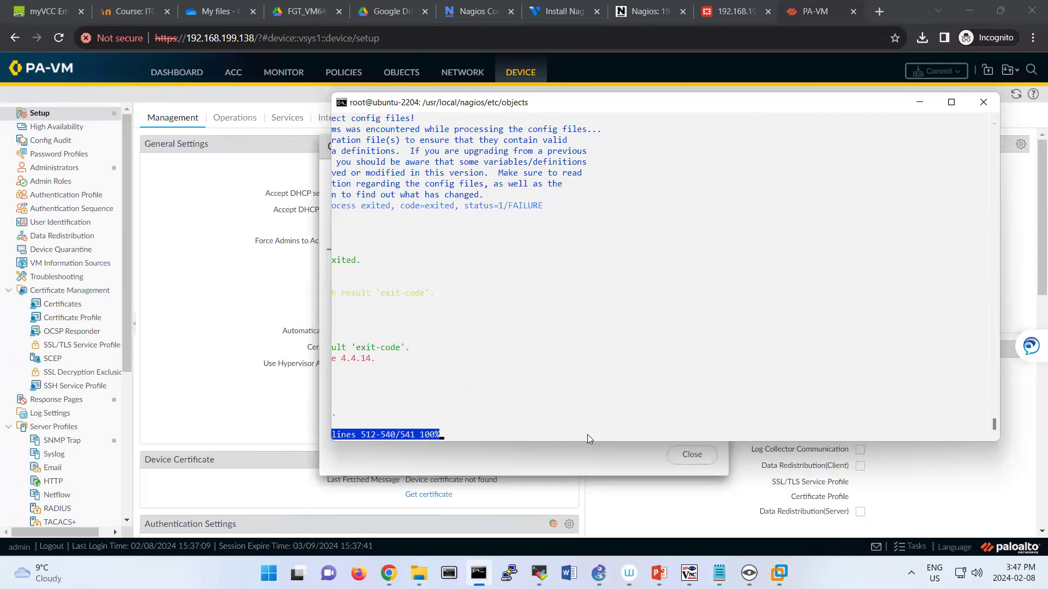
key("Up")
key("Up")
key("Up")
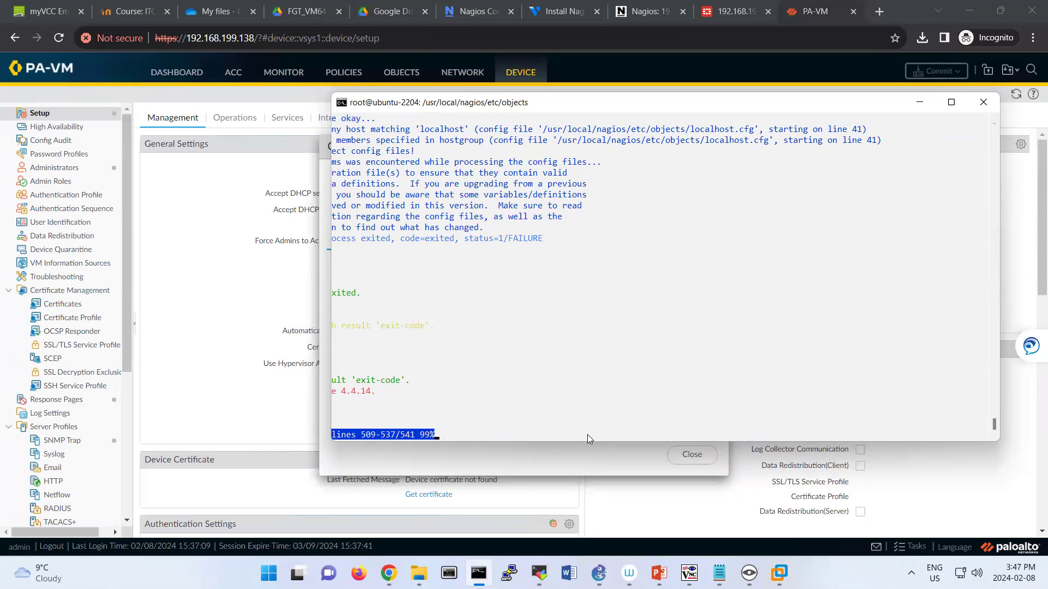
key("Left")
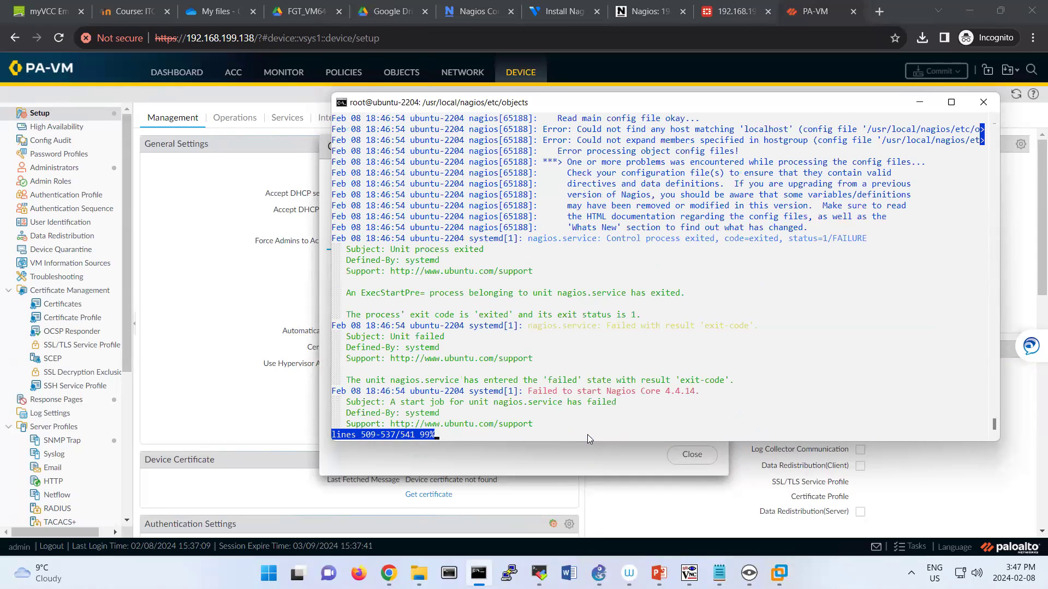
key("q")
Reopen localhost.cfg in nano from the command history.
key("Up")
key("Up")
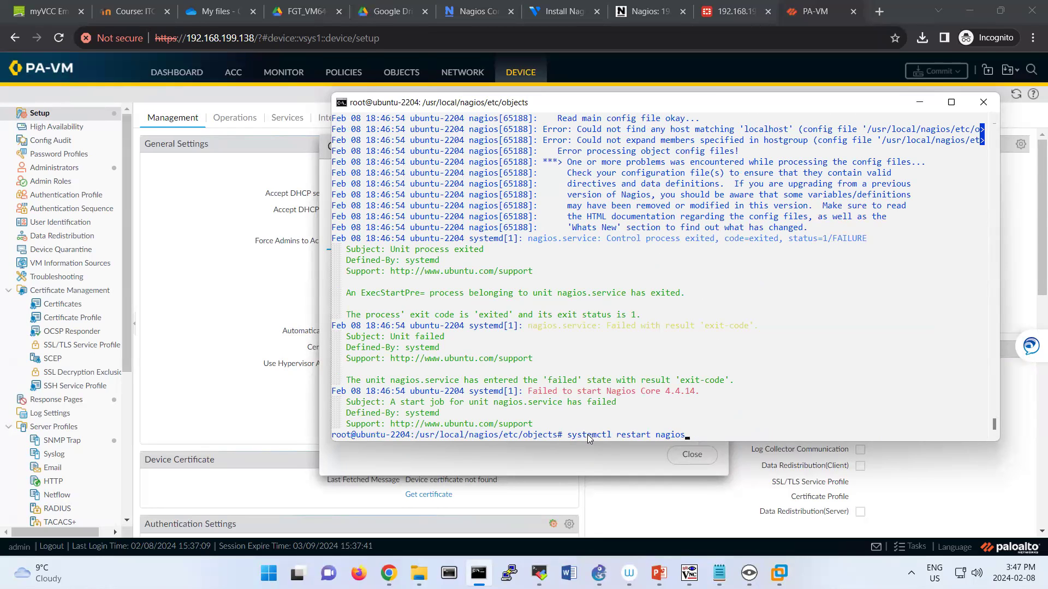
key("Up")
key("Down")
key("Up")
key("Return")
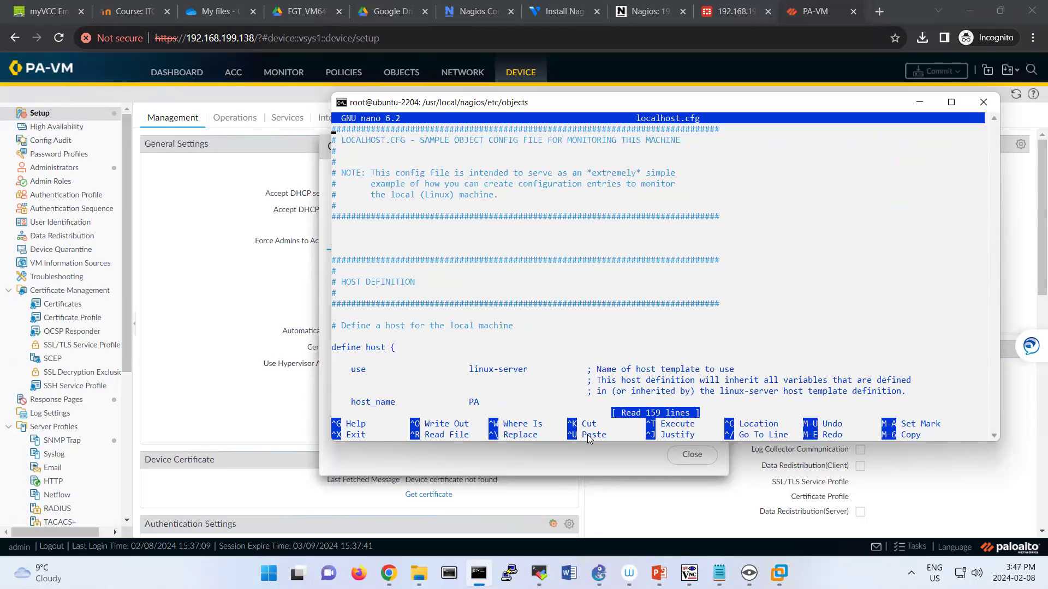
Scroll through localhost.cfg's host, hostgroup and service definitions to reach the hostgroup block.
key("Down")
key("Down")
key("Down")
key("Down")
key("Down")
key("Down")
key("Down")
key("Down")
key("Down")
key("Down")
key("Down")
key("Down")
key("Down")
key("Down")
key("Down")
key("Down")
key("Down")
key("Down")
key("Down")
key("Down")
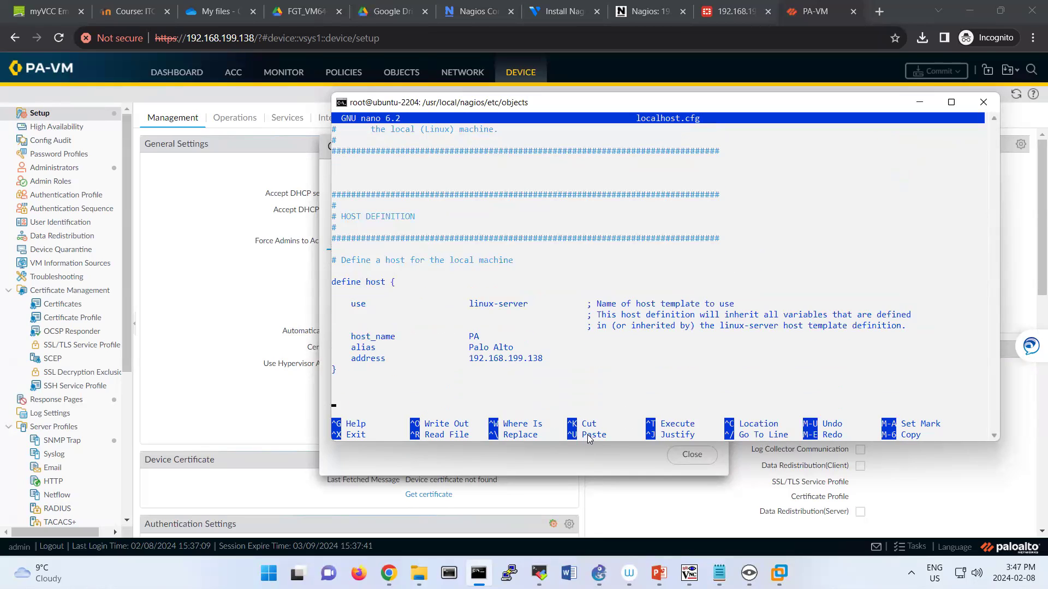
key("Down")
key("Down")
key("Down")
key("Down")
key("Down")
key("Down")
key("Down")
key("Down")
key("Down")
key("Down")
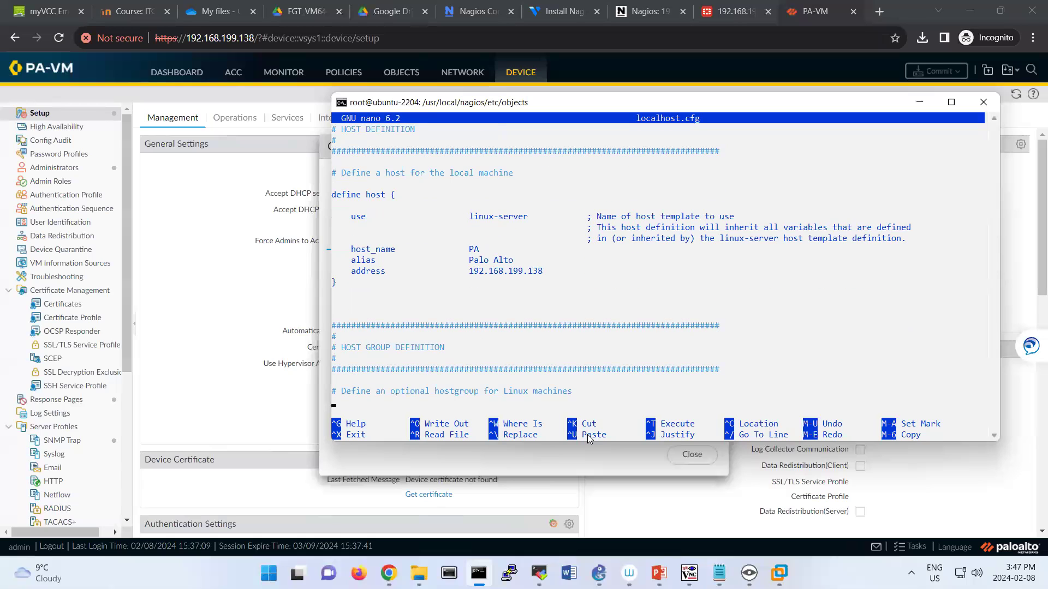
key("Down")
key("Down")
key("Down")
key("Down")
key("Down")
key("Down")
key("Down")
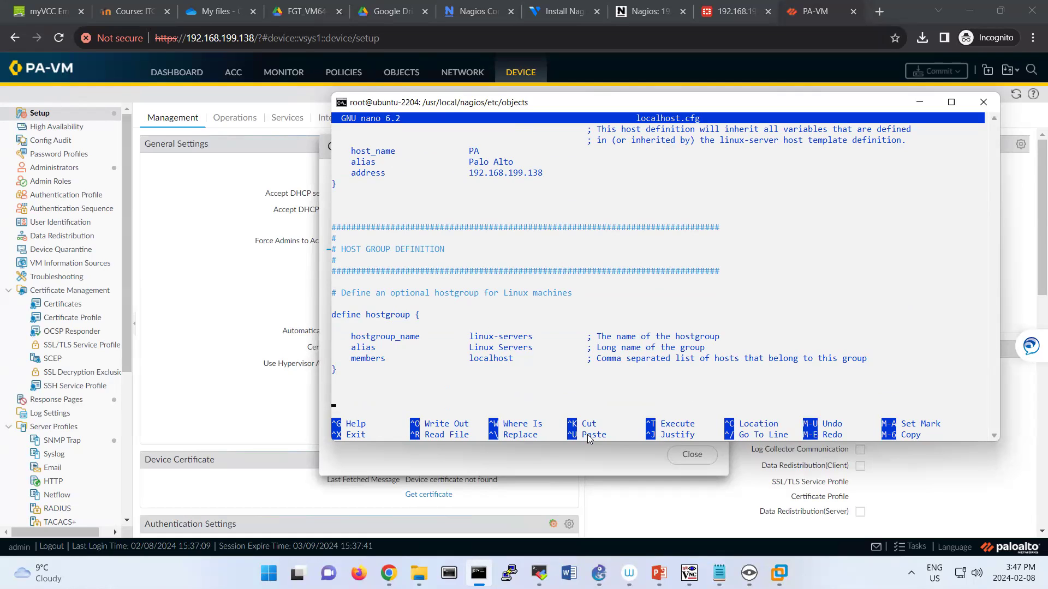
key("Down")
key("Down")
key("Down")
key("Down")
key("Down")
key("Down")
key("Down")
key("Down")
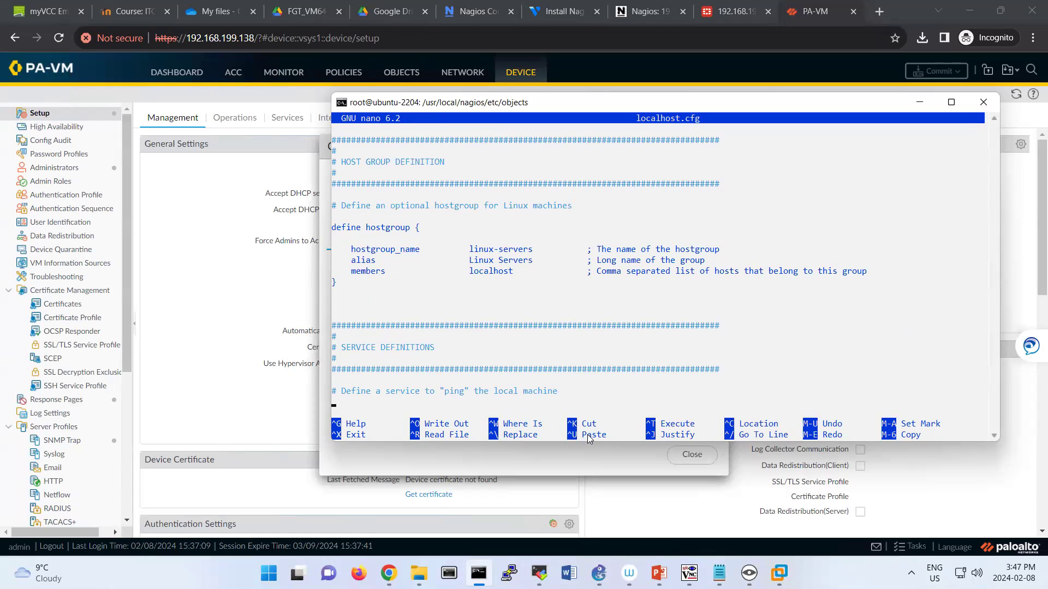
key("Down")
key("Down")
key("Down")
key("Down")
key("Down")
key("Down")
key("Down")
key("Down")
key("Down")
key("Down")
key("Down")
key("Down")
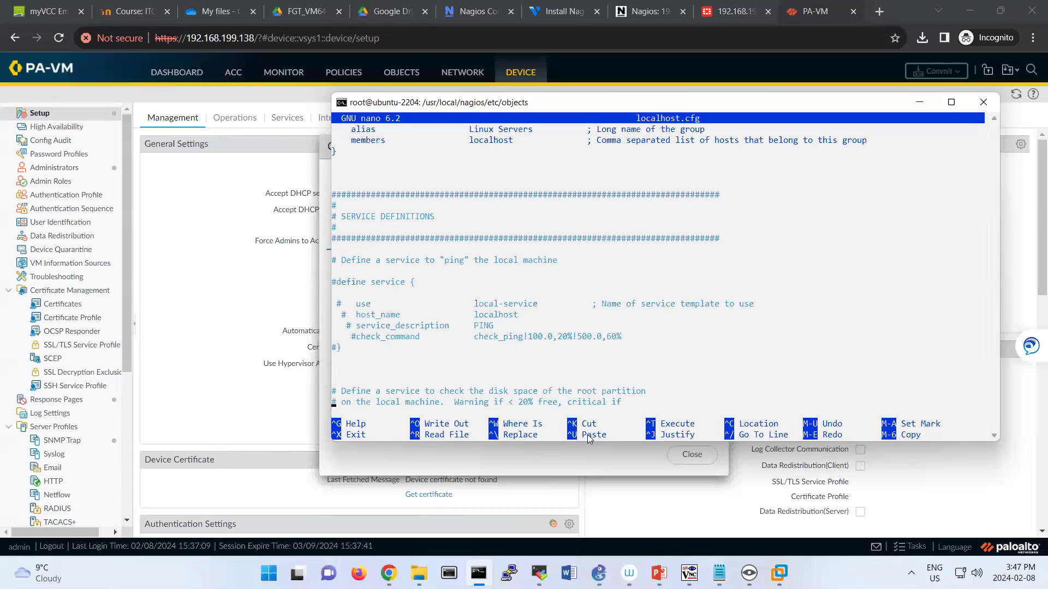
key("Down")
key("Down")
key("Down")
key("Down")
key("Down")
key("Down")
key("Down")
key("Down")
key("Down")
key("Down")
key("Down")
key("Down")
key("Down")
key("Down")
key("Down")
key("Down")
key("Down")
key("Down")
key("Down")
key("Down")
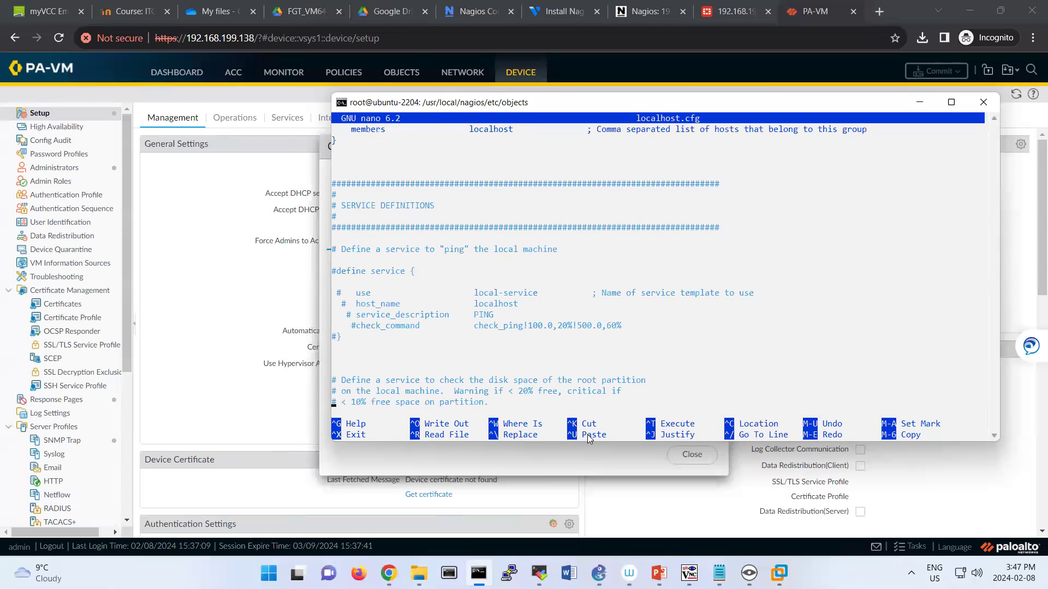
key("Down")
key("Down")
key("Down")
key("Down")
key("Down")
key("Down")
key("Down")
key("Down")
key("Down")
key("Down")
key("Down")
key("Down")
key("Down")
key("Down")
key("Down")
key("Down")
key("Down")
key("Down")
key("Down")
key("Down")
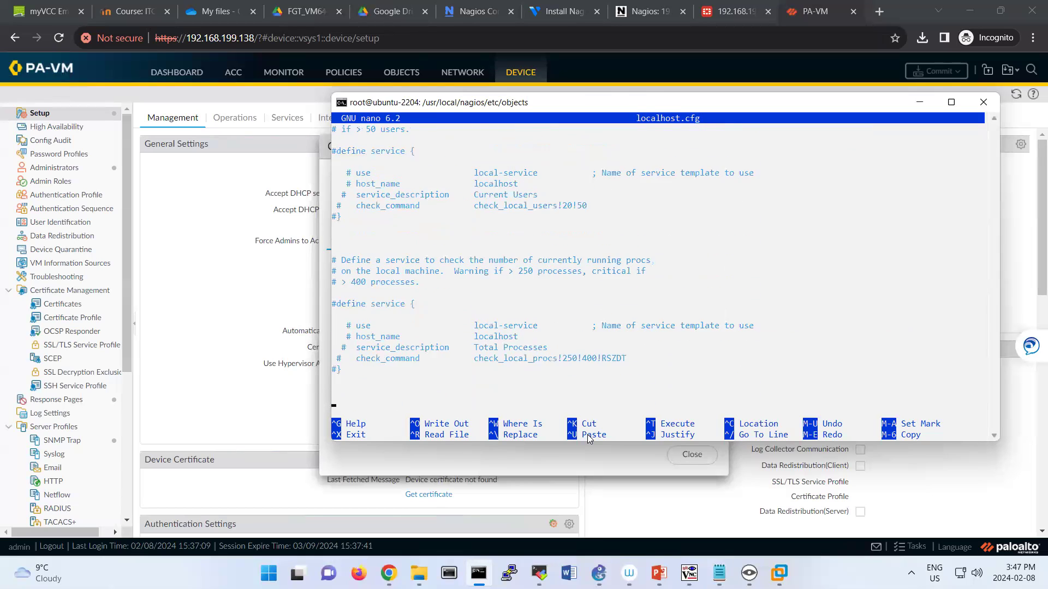
key("Down")
key("Down")
key("Down")
key("Down")
key("Down")
key("Down")
key("Down")
key("Down")
key("Down")
key("Down")
key("Down")
key("Down")
key("Down")
key("Down")
key("Down")
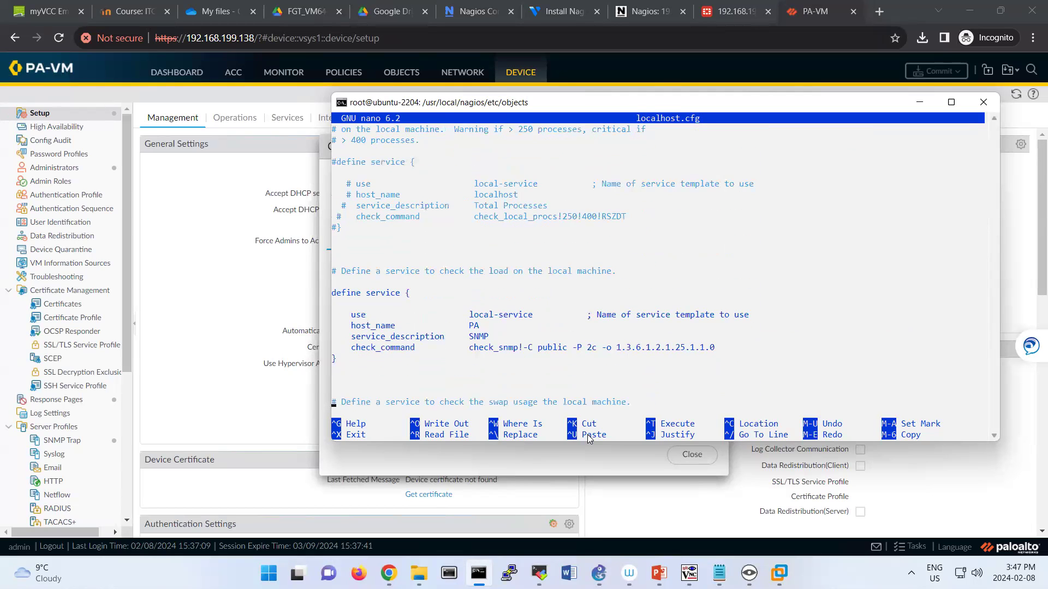
key("Down")
key("Down")
key("Down")
key("Down")
key("Down")
key("Down")
key("Down")
key("Down")
key("Down")
key("Down")
key("Down")
key("Down")
key("Down")
key("Down")
key("Down")
key("Down")
key("Down")
key("Down")
key("Down")
key("Down")
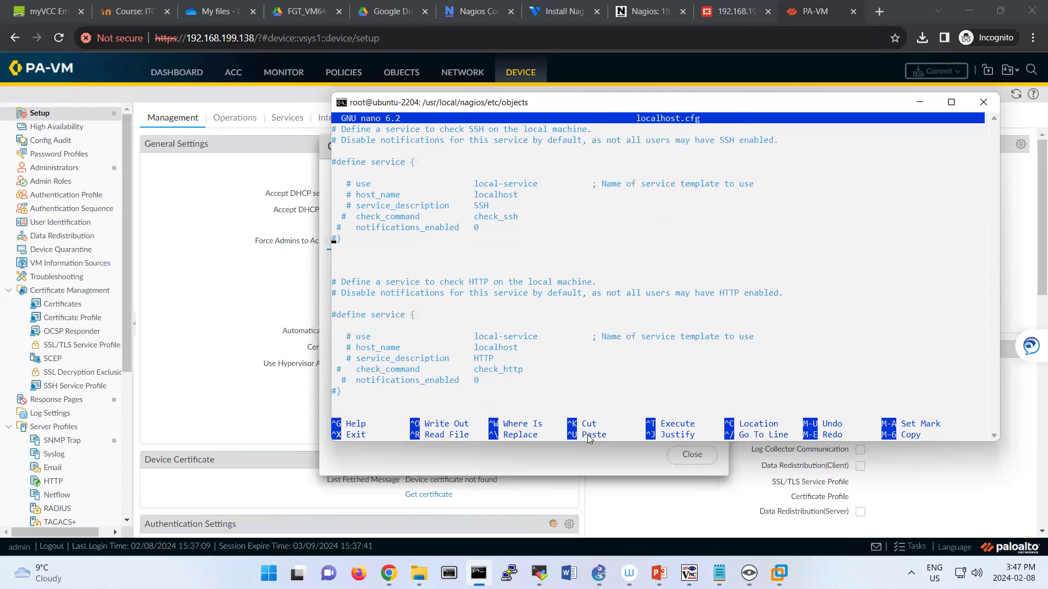
key("Up")
key("Up")
key("Up")
key("Up")
key("Up")
key("Up")
key("Up")
key("Up")
key("Up")
key("Up")
key("Up")
key("Up")
key("Up")
key("Up")
key("Up")
key("Up")
key("Up")
key("Up")
key("Up")
key("Up")
key("Up")
key("Up")
key("Up")
key("Up")
key("Up")
key("Up")
key("Up")
key("Up")
key("Up")
key("Up")
key("Up")
key("Up")
key("Up")
key("Up")
key("Up")
key("Up")
key("Up")
key("Up")
key("Up")
key("Up")
key("Up")
key("Up")
key("Up")
key("Up")
key("Up")
key("Up")
key("Up")
key("Up")
key("Up")
key("Up")
key("Up")
key("Up")
key("Up")
key("Up")
key("Up")
key("Up")
key("Up")
key("Up")
key("Up")
key("Up")
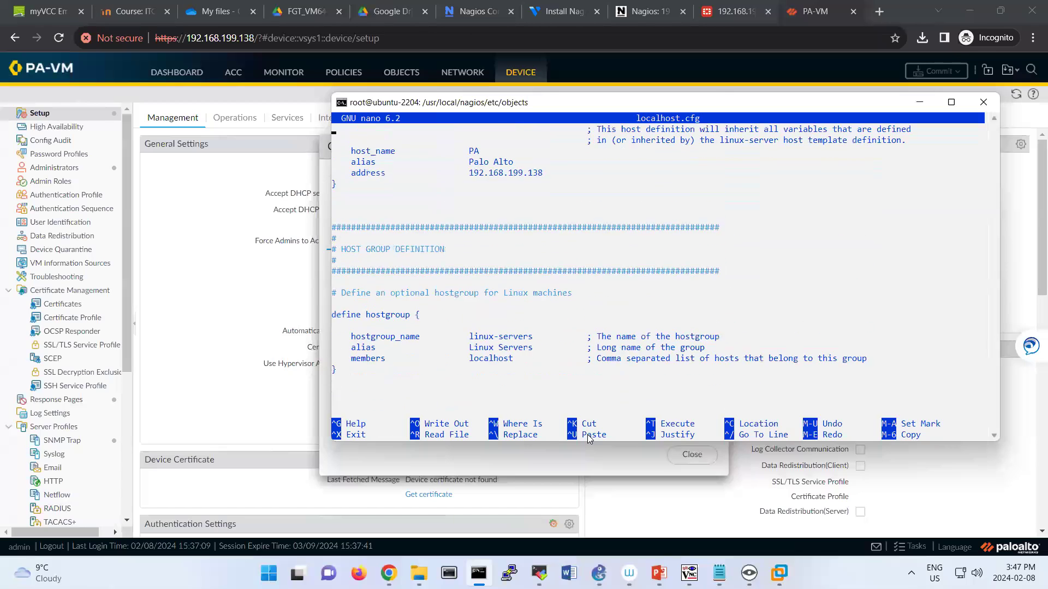
key("Up")
key("Up")
key("Up")
key("Up")
key("Up")
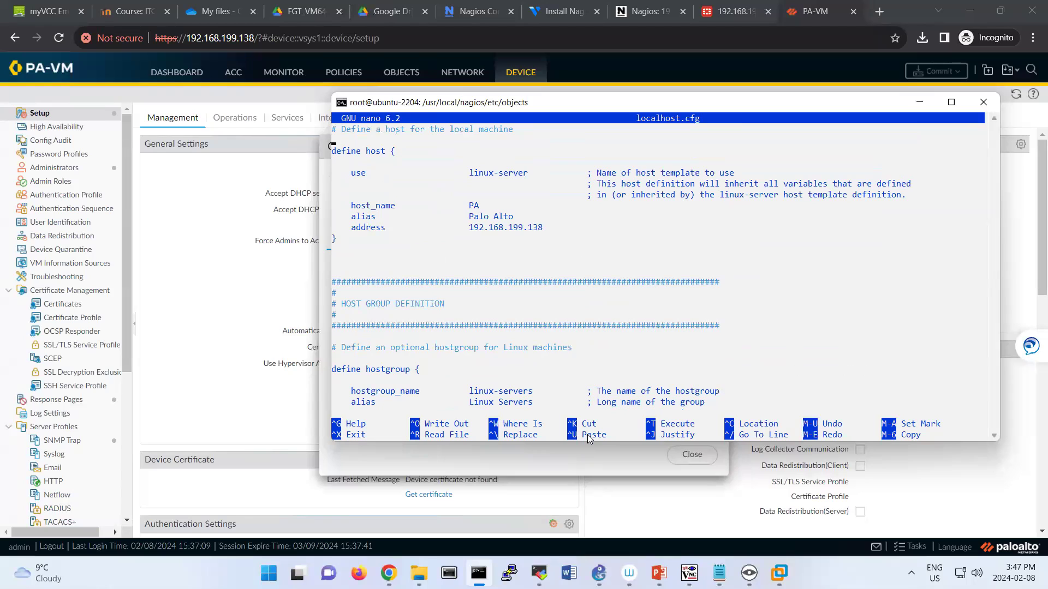
key("Down")
key("Down")
key("Down")
key("Down")
key("Down")
key("Down")
key("Down")
key("Down")
key("Down")
key("Down")
key("Down")
key("Down")
key("Down")
key("Down")
Change the linux-servers members from localhost to PA, save localhost.cfg, and restart Nagios.
key("End")
key("Right")
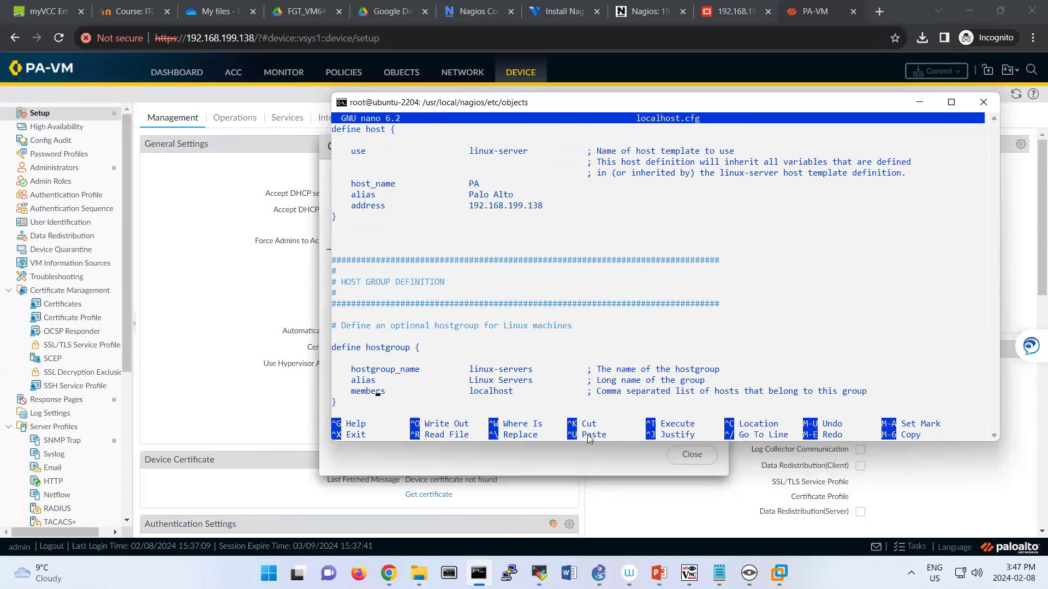
key("Right")
key("Right")
key("Right")
key("Right")
key("Right")
key("Right")
key("Right")
key("Right")
key("Right")
key("Right")
key("Right")
key("BackSpace")
key("BackSpace")
key("BackSpace")
key("BackSpace")
key("BackSpace")
key("BackSpace")
key("BackSpace")
key("BackSpace")
key("BackSpace")
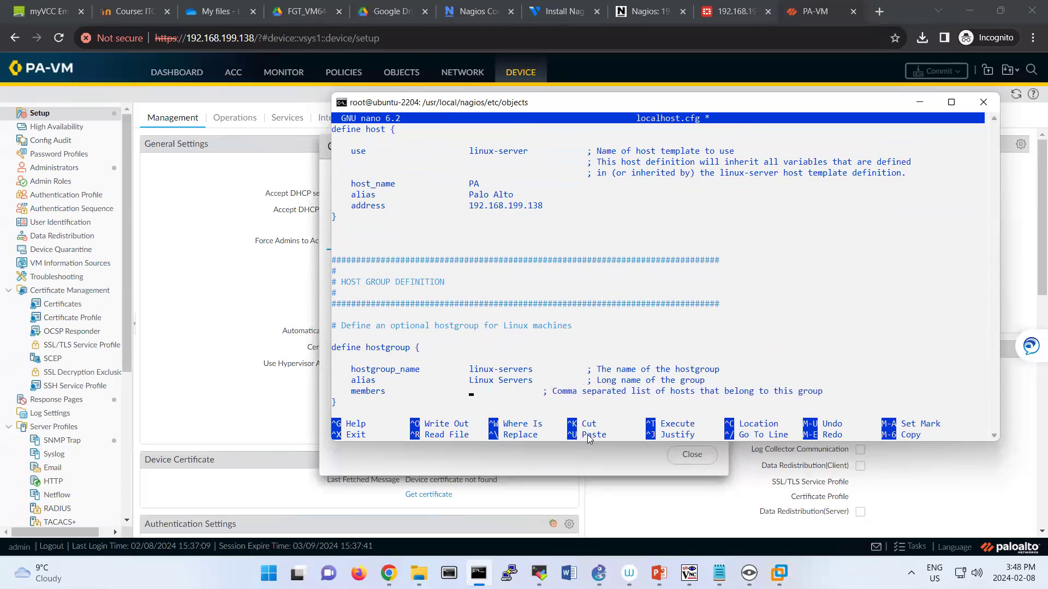
type("PA")
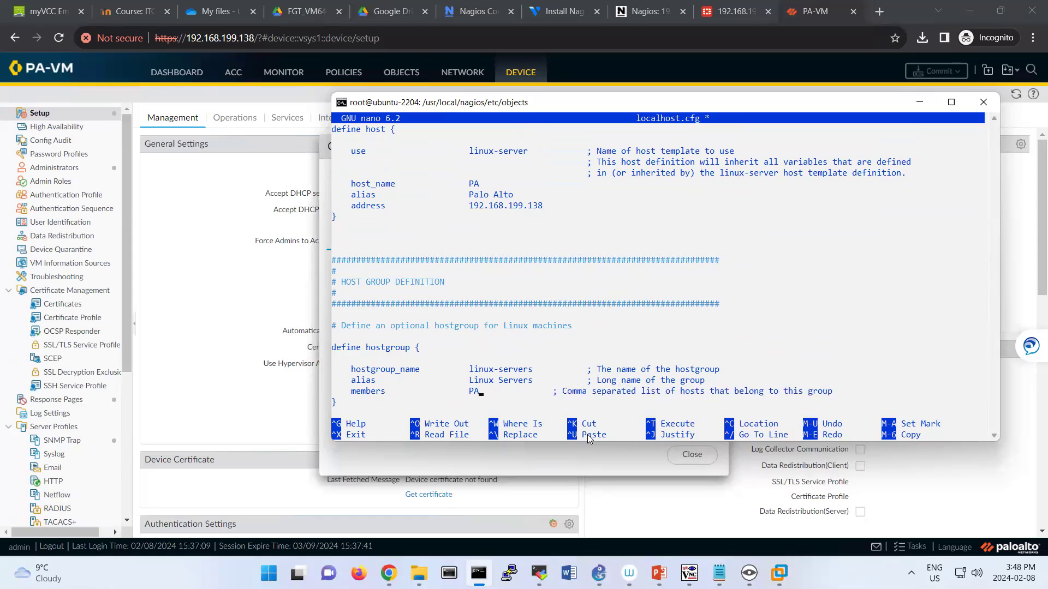
key("ctrl+x")
key("y")
key("Return")
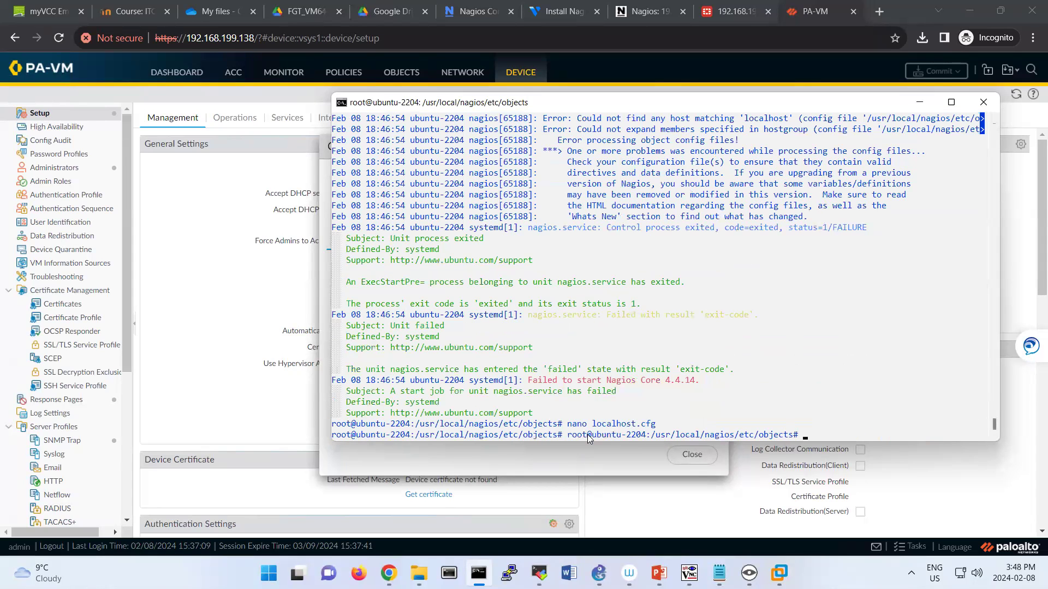
key("Up")
key("Up")
key("Up")
key("Return")
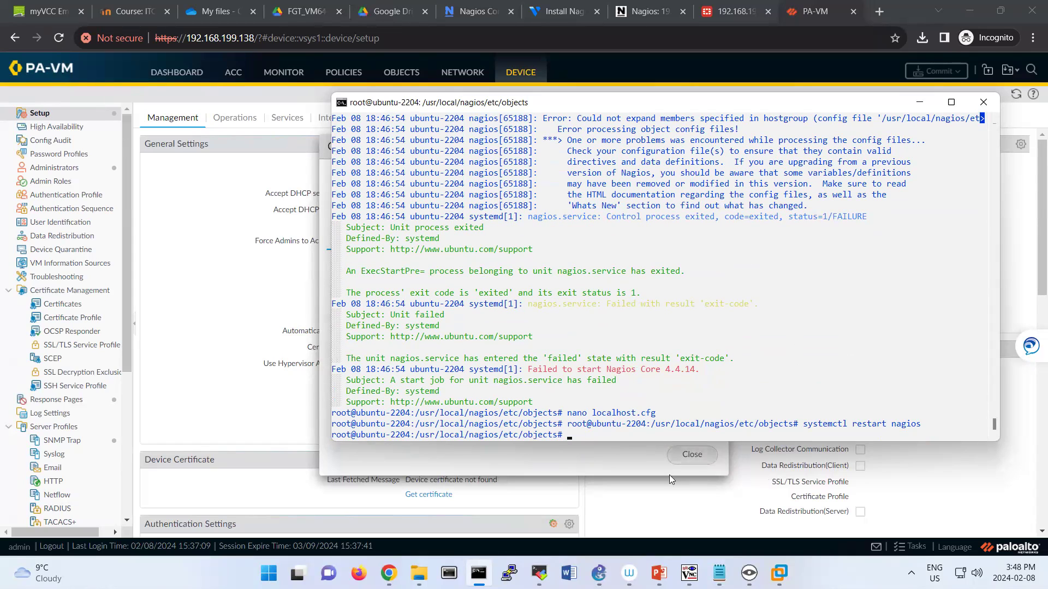
Force an immediate check of host PA and open its service status, showing SNMP pending.
left_click(658, 19)
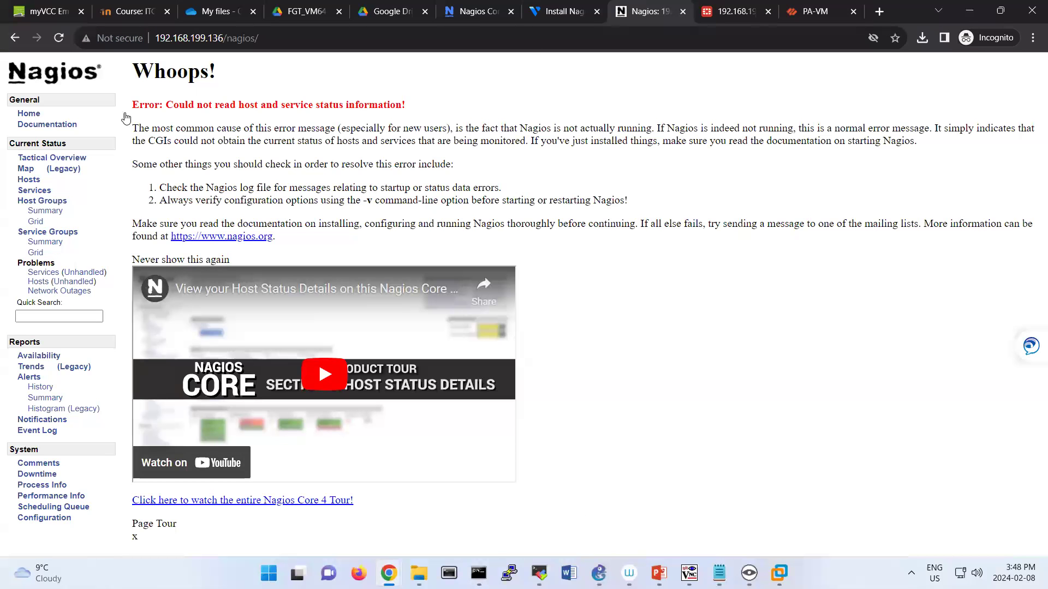
left_click(30, 180)
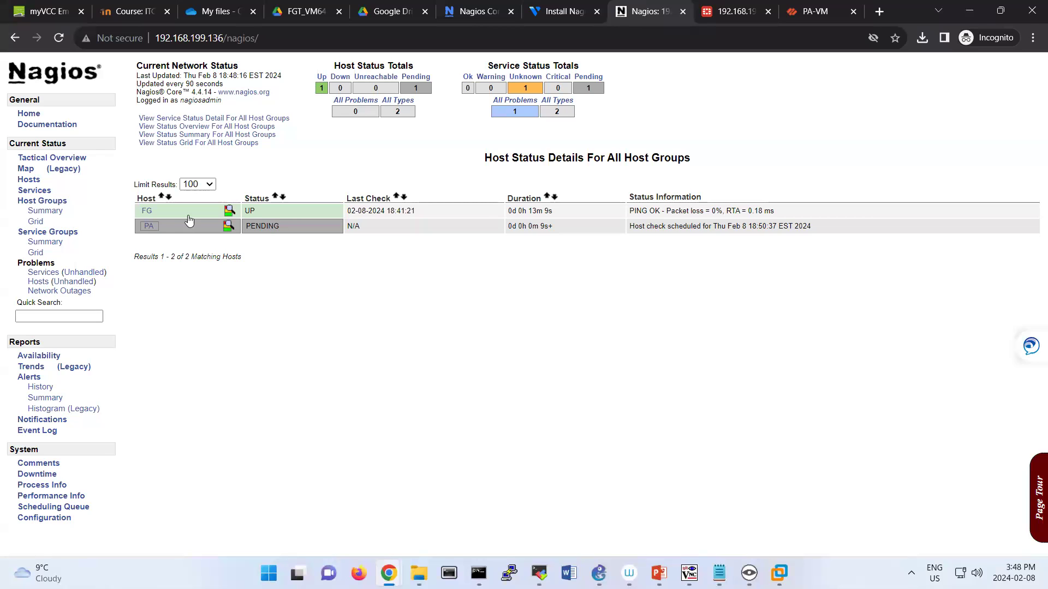
left_click(147, 227)
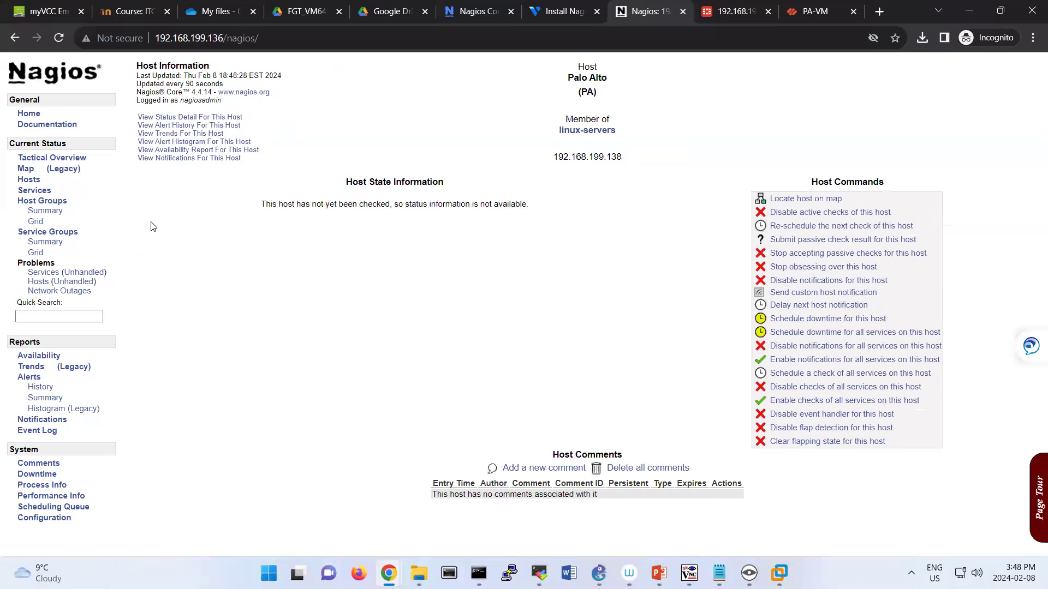
left_click(794, 227)
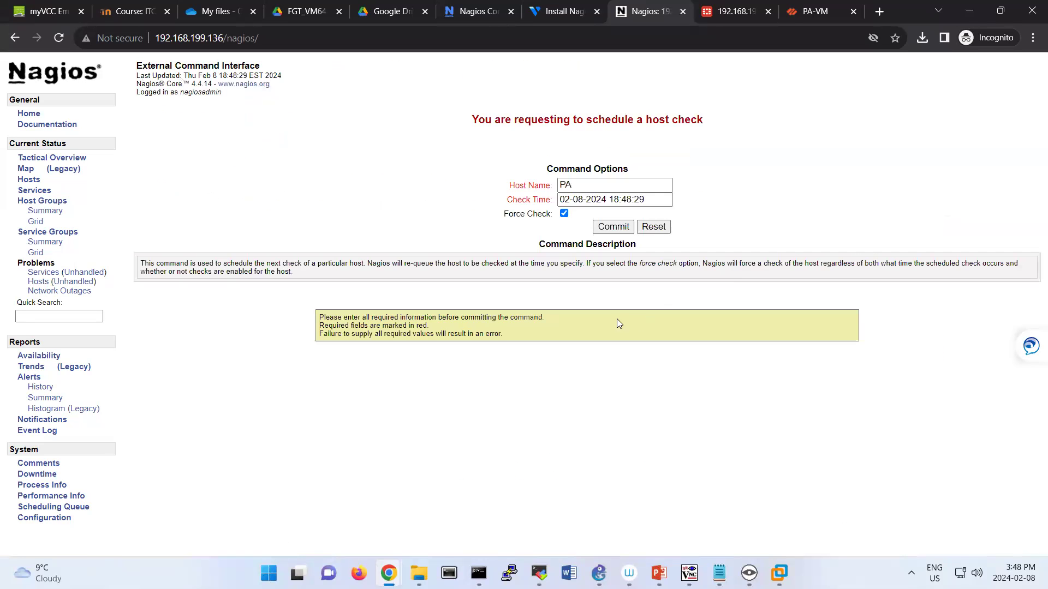
left_click(612, 226)
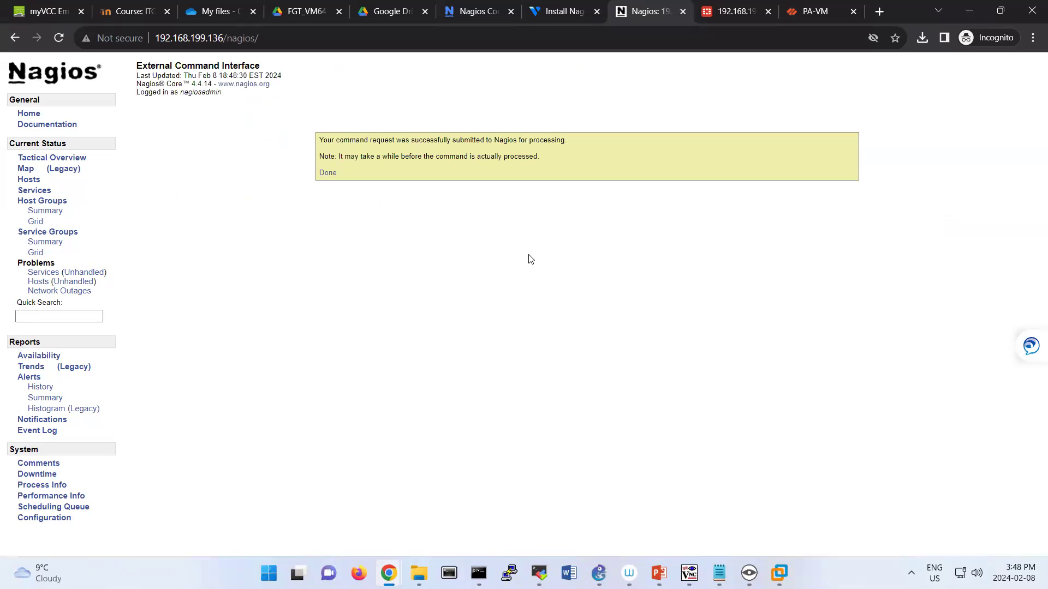
left_click(328, 174)
left_click(185, 118)
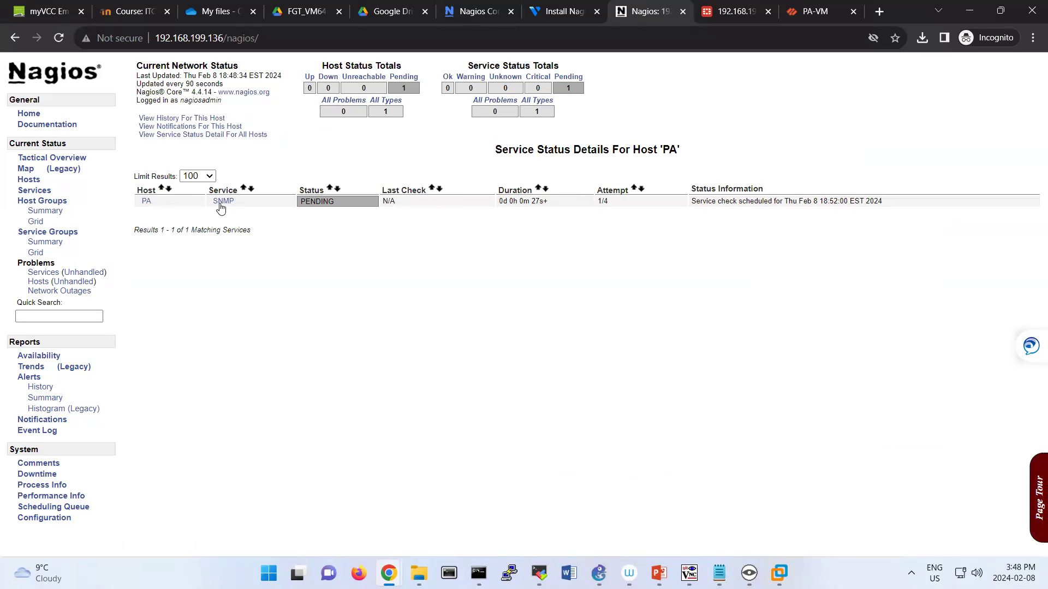
Review PA's service status and alert history, then list all hosts with FG and PA UP.
left_click(145, 203)
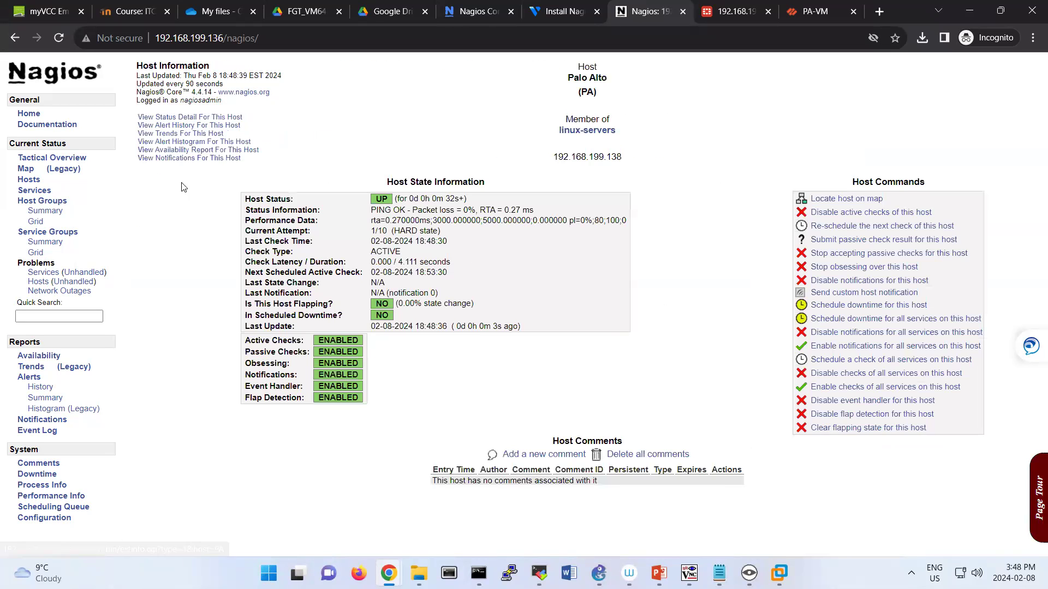
left_click(191, 117)
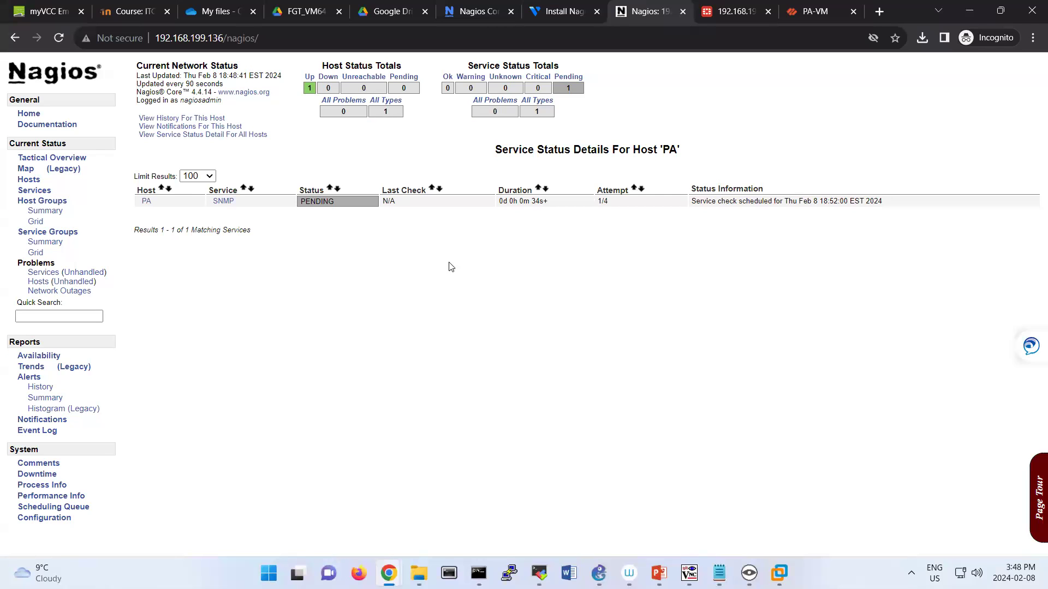
left_click(198, 120)
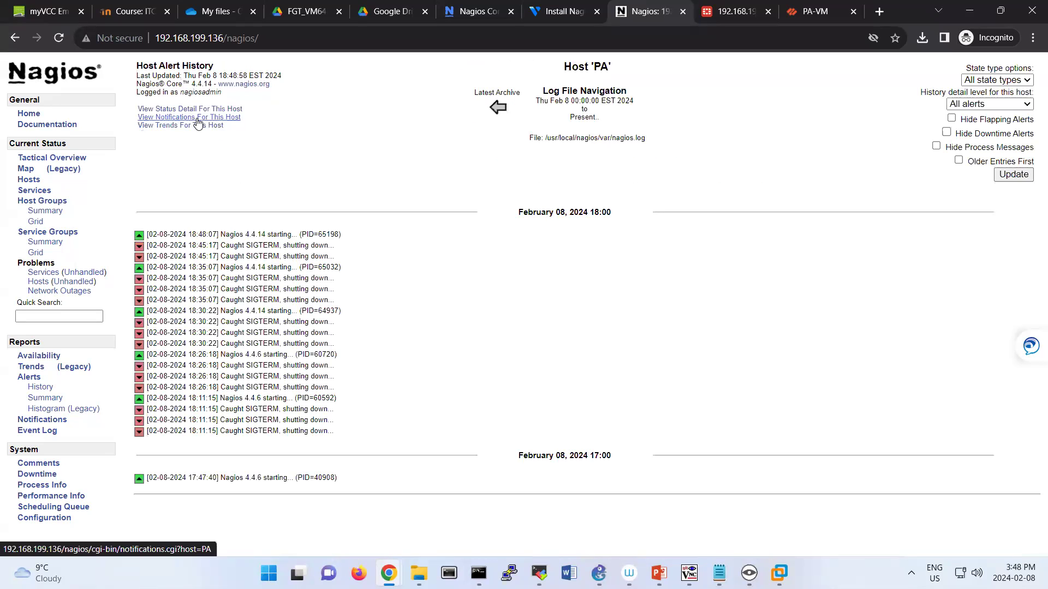
left_click(195, 111)
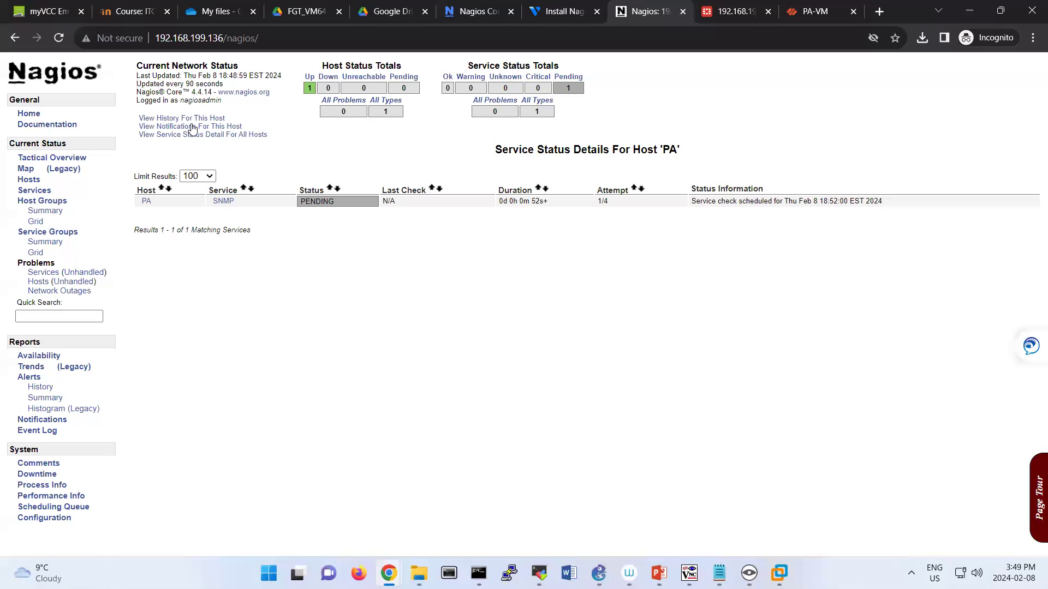
left_click(29, 180)
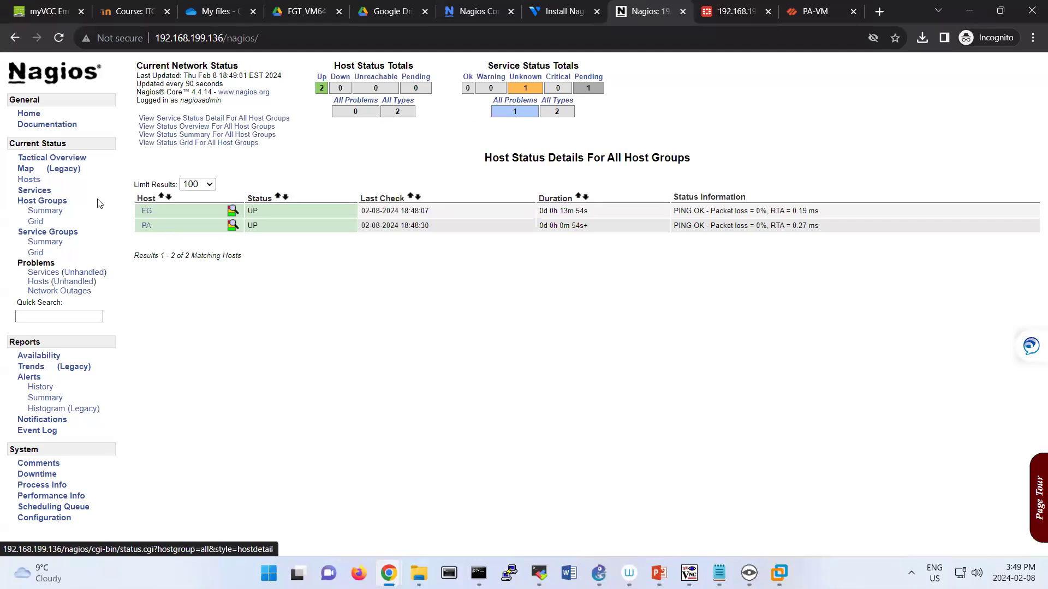